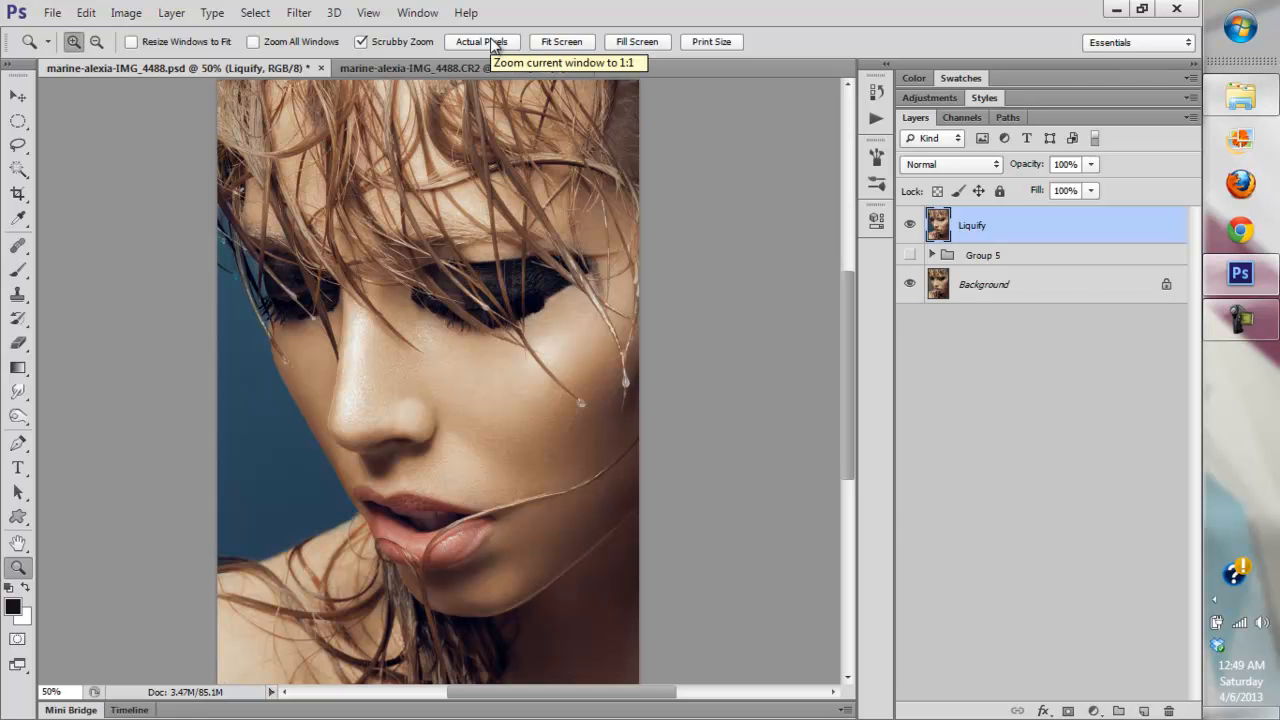
Examine the retouched face at higher magnification and at actual size, ending with the whole portrait fitted on screen
{"action": "left_click", "coordinate": [561, 41]}
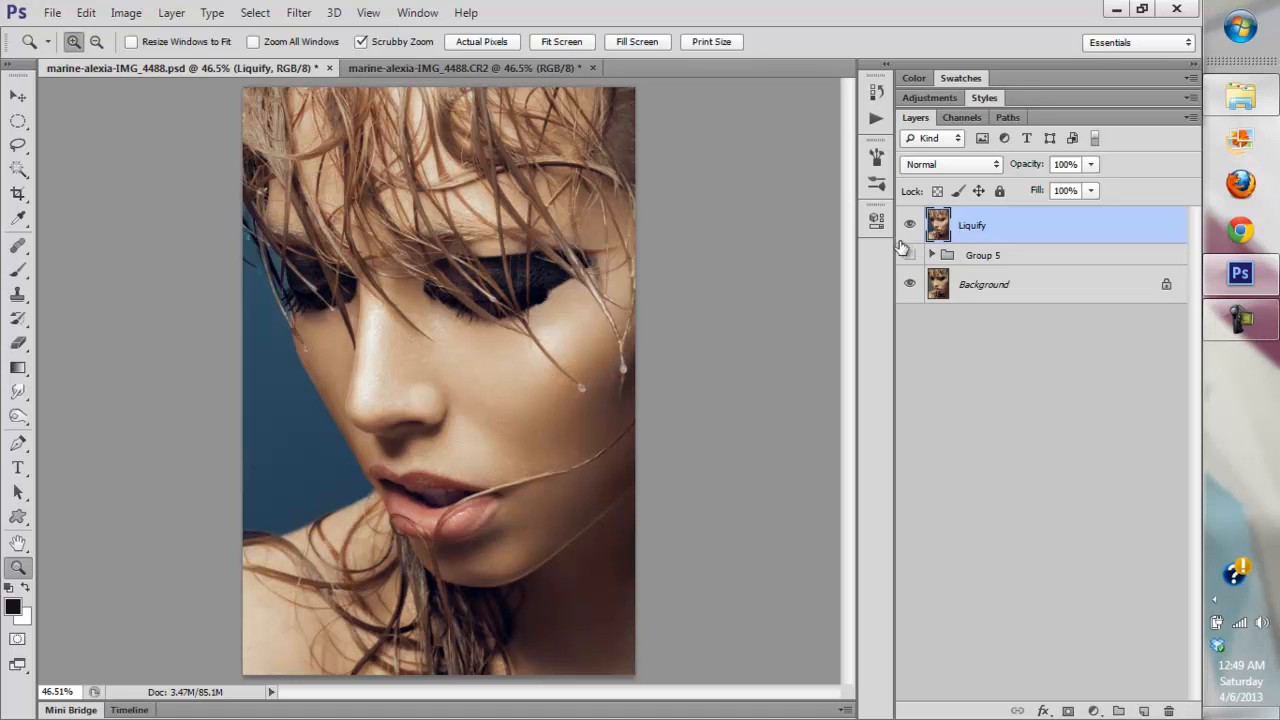
{"action": "left_click", "coordinate": [453, 254]}
{"action": "left_click", "coordinate": [561, 41]}
{"action": "left_click", "coordinate": [509, 342]}
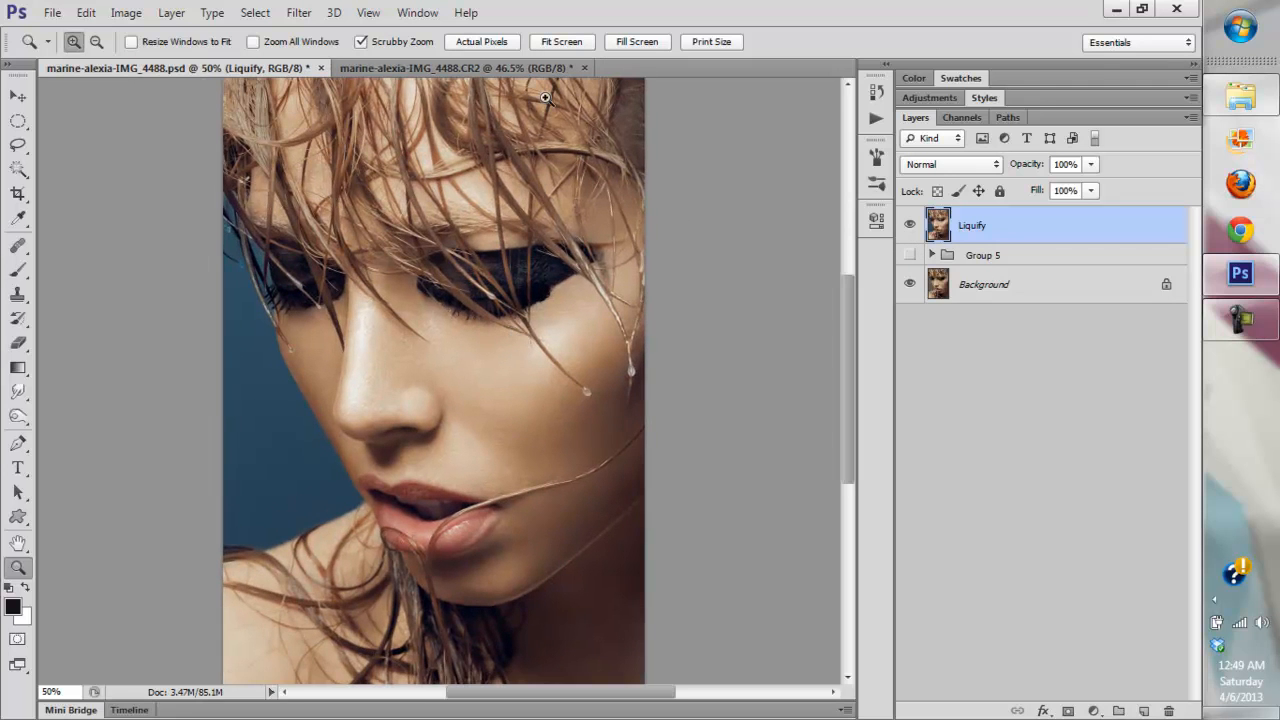
{"action": "left_click", "coordinate": [462, 339]}
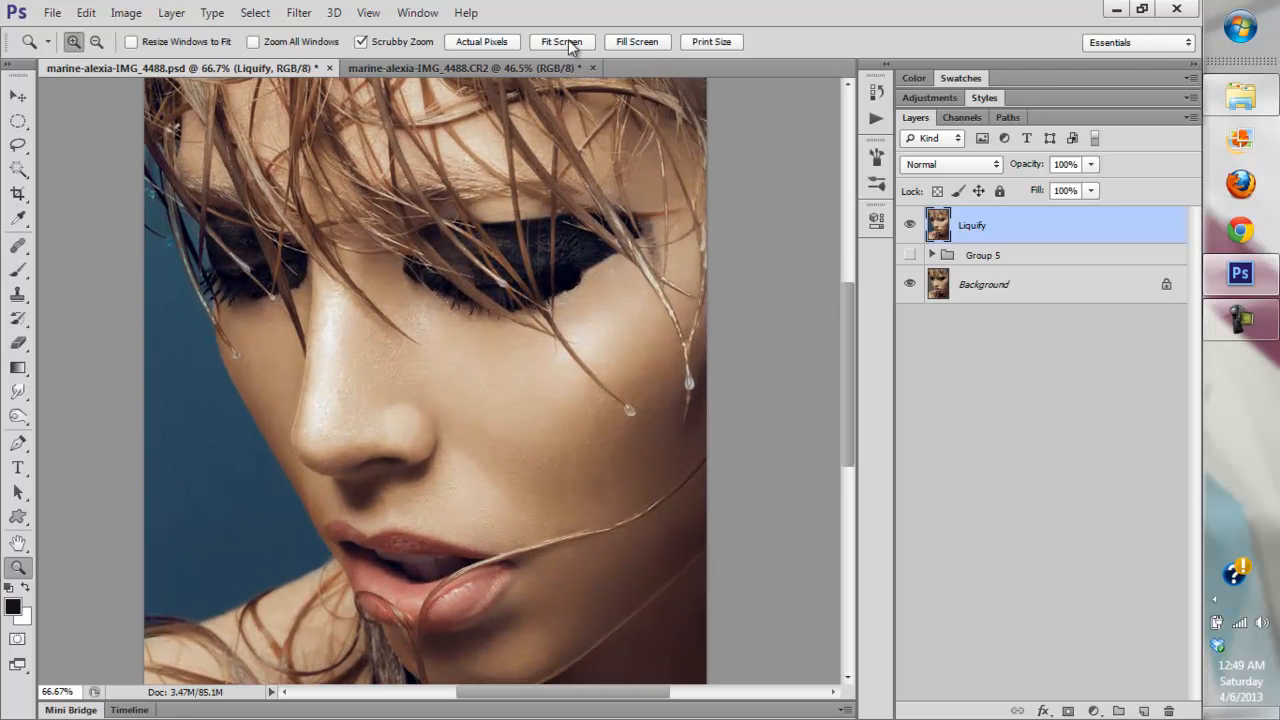
{"action": "left_click", "coordinate": [478, 41]}
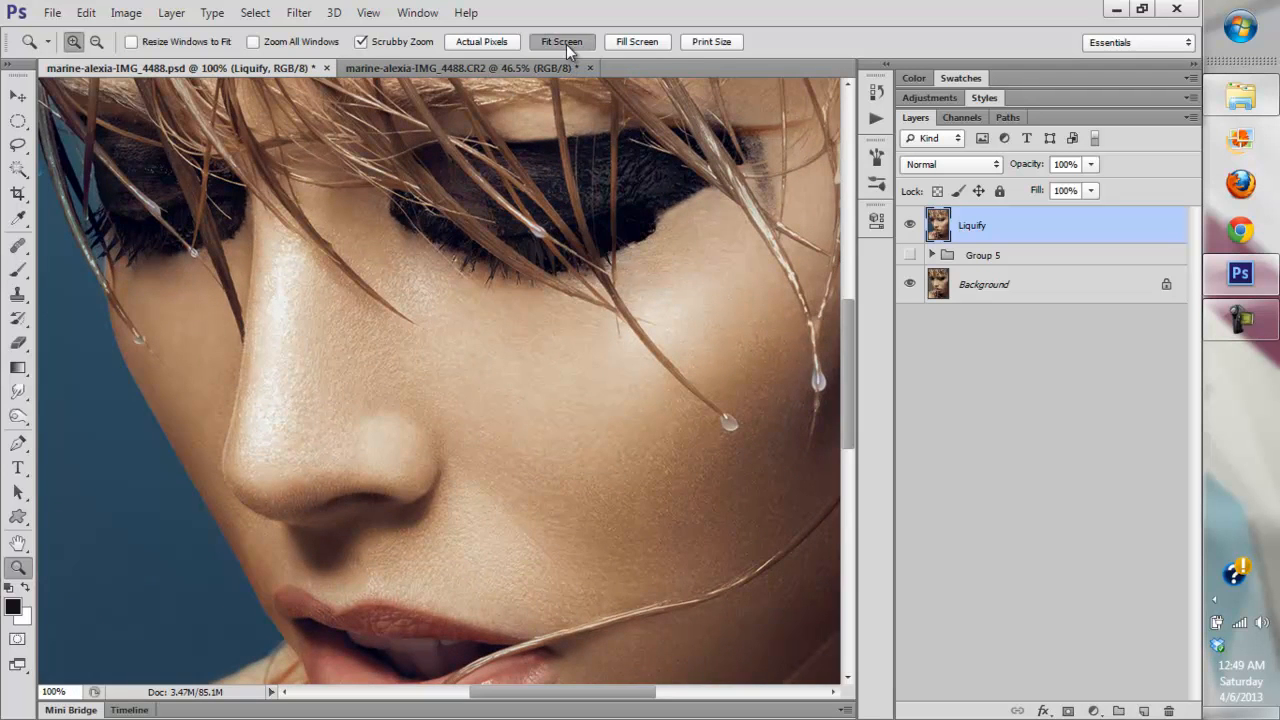
{"action": "left_click", "coordinate": [561, 41]}
Compare the portrait before and after retouching by repeatedly toggling the visibility of the Liquify layer
{"action": "left_click", "coordinate": [909, 228]}
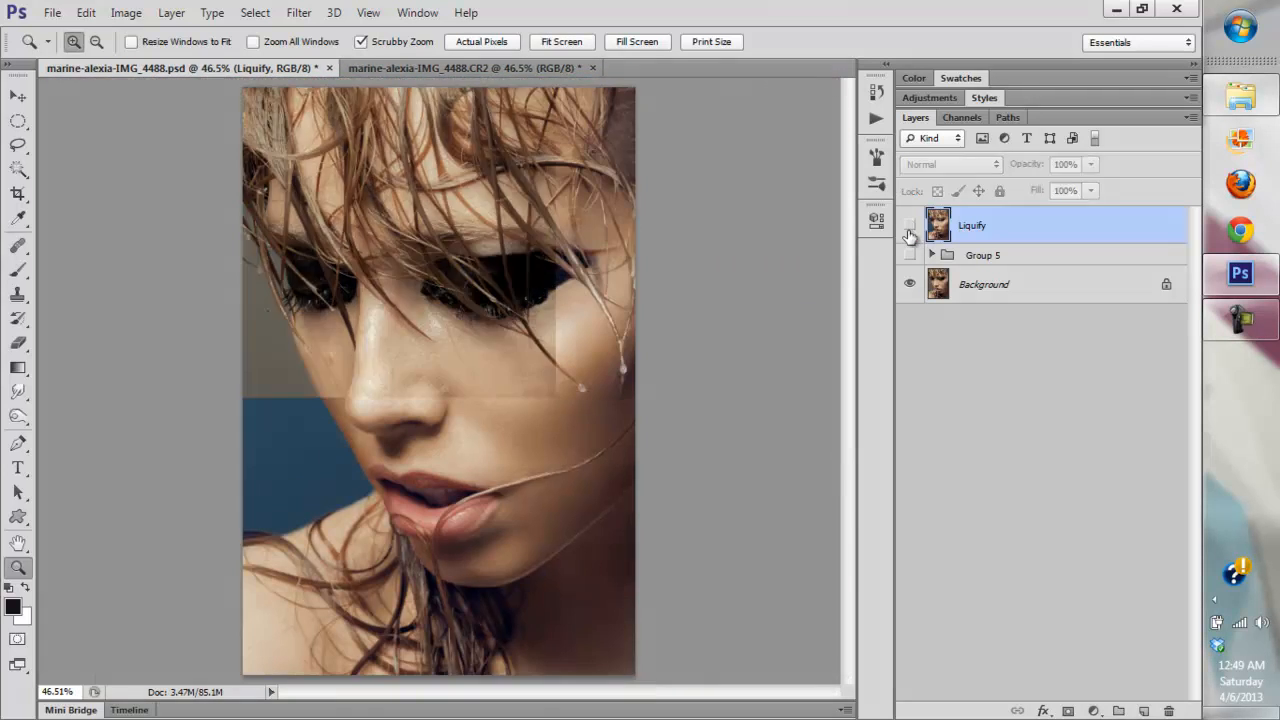
{"action": "left_click", "coordinate": [909, 226]}
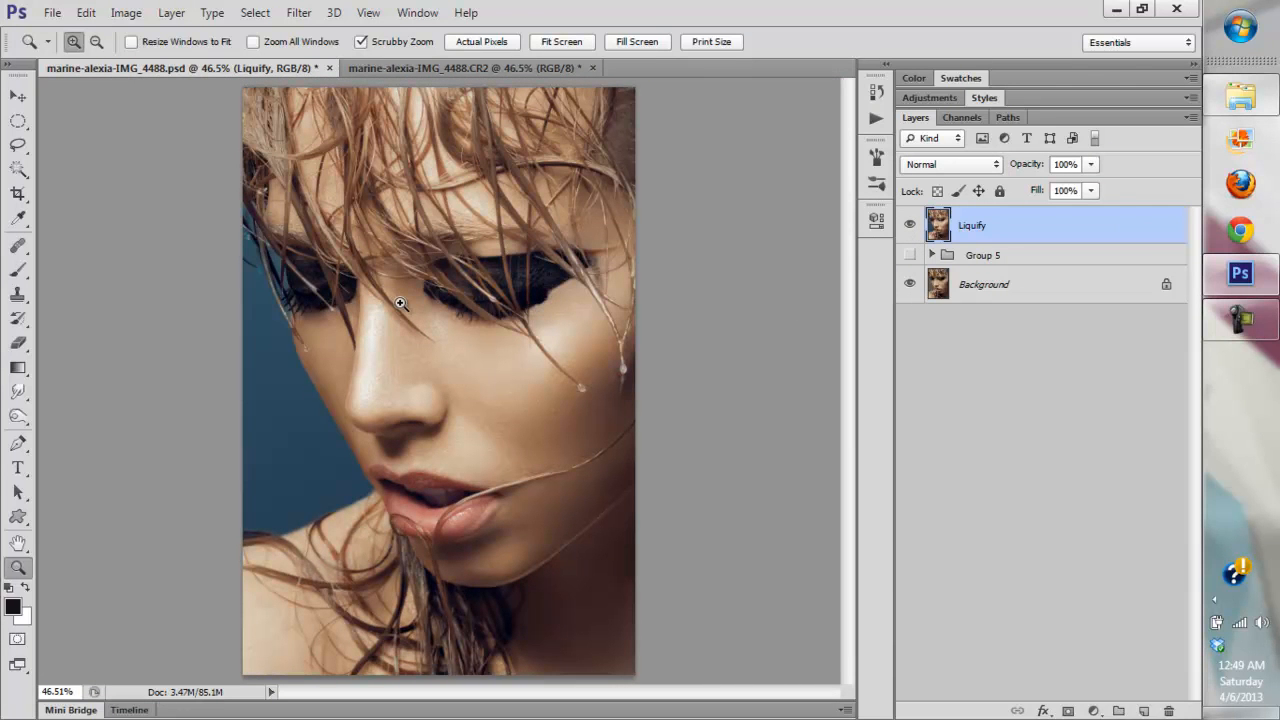
{"action": "left_click", "coordinate": [909, 226]}
{"action": "left_click", "coordinate": [909, 226]}
{"action": "left_click", "coordinate": [909, 227]}
{"action": "left_click", "coordinate": [910, 228]}
{"action": "left_click", "coordinate": [909, 227]}
{"action": "left_click", "coordinate": [909, 227]}
{"action": "left_click", "coordinate": [909, 225]}
{"action": "left_click", "coordinate": [909, 225]}
{"action": "left_click", "coordinate": [909, 226]}
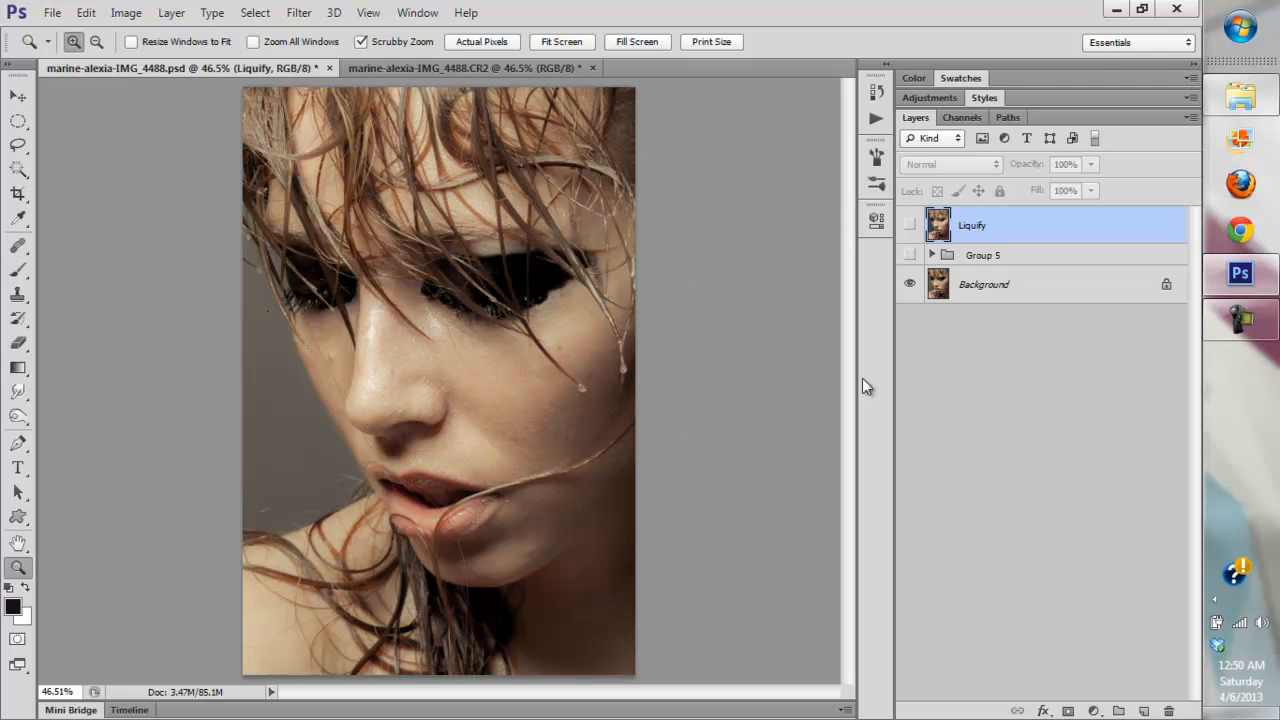
{"action": "left_click", "coordinate": [909, 226]}
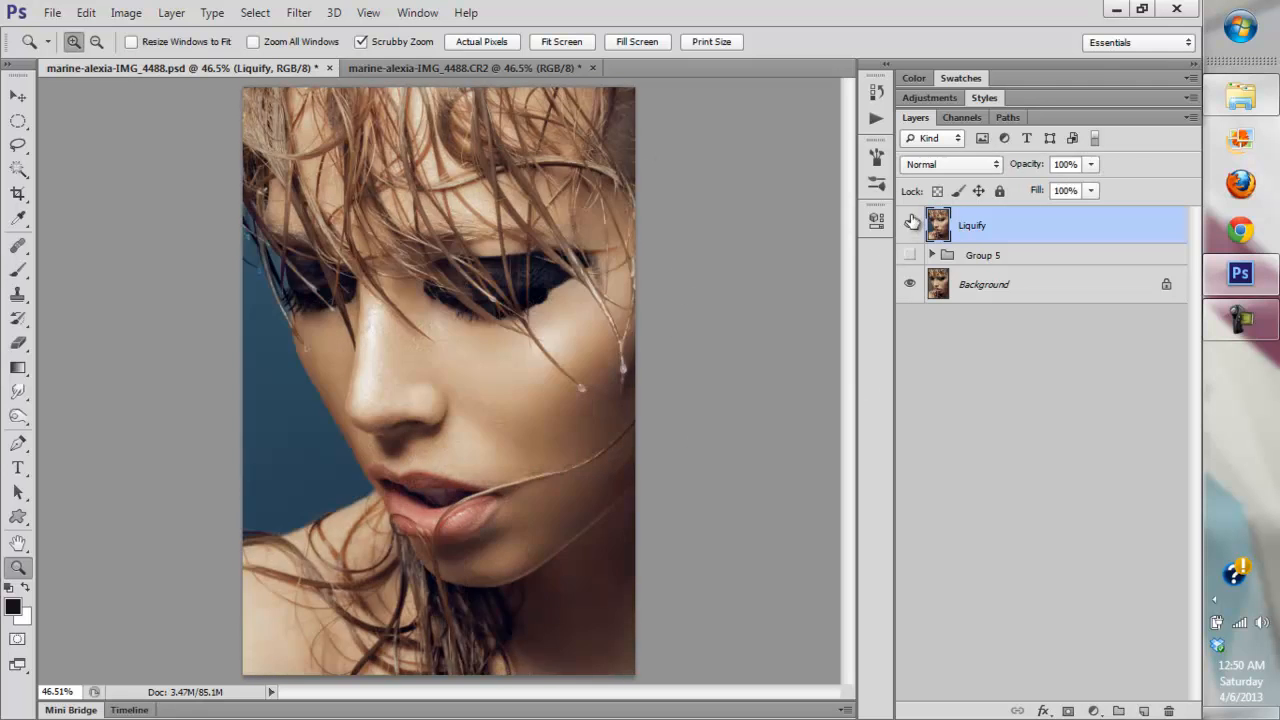
Switch to the unretouched CR2 document and examine the skin around the nose, lips and cheek up close
{"action": "left_click", "coordinate": [573, 67]}
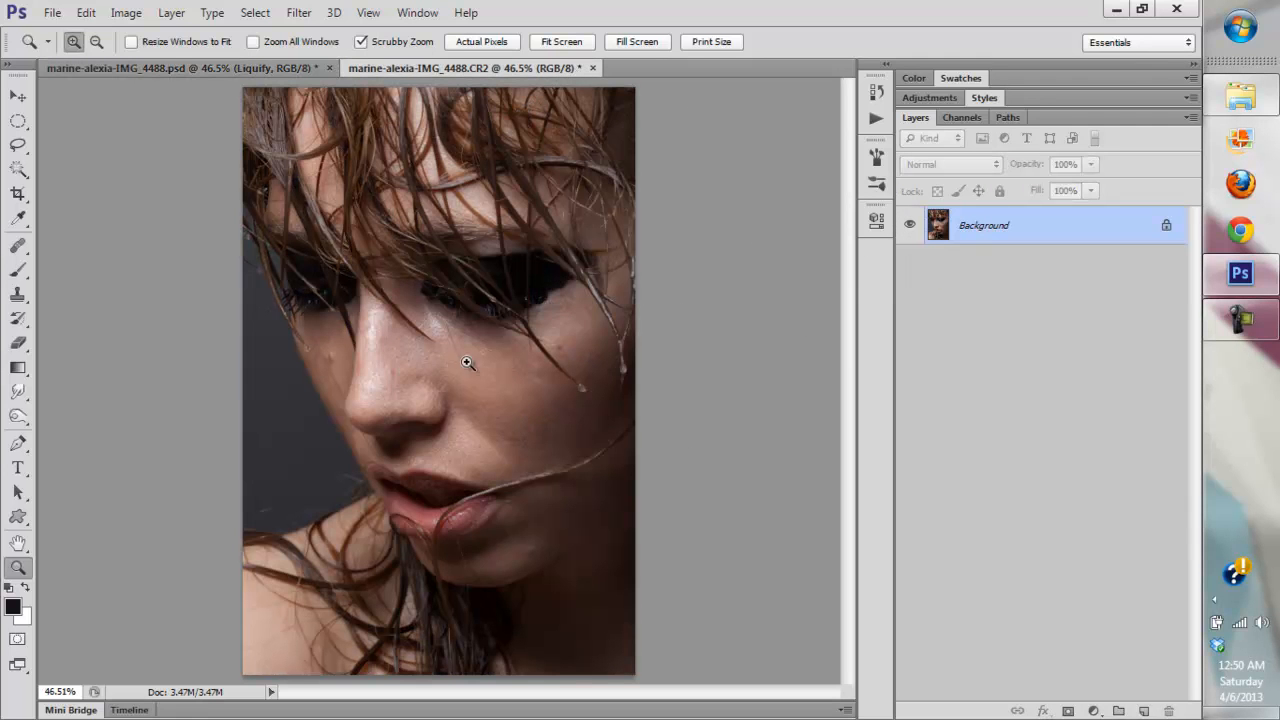
{"action": "left_click", "coordinate": [513, 356]}
{"action": "left_click_drag", "start_coordinate": [494, 384], "coordinate": [503, 346]}
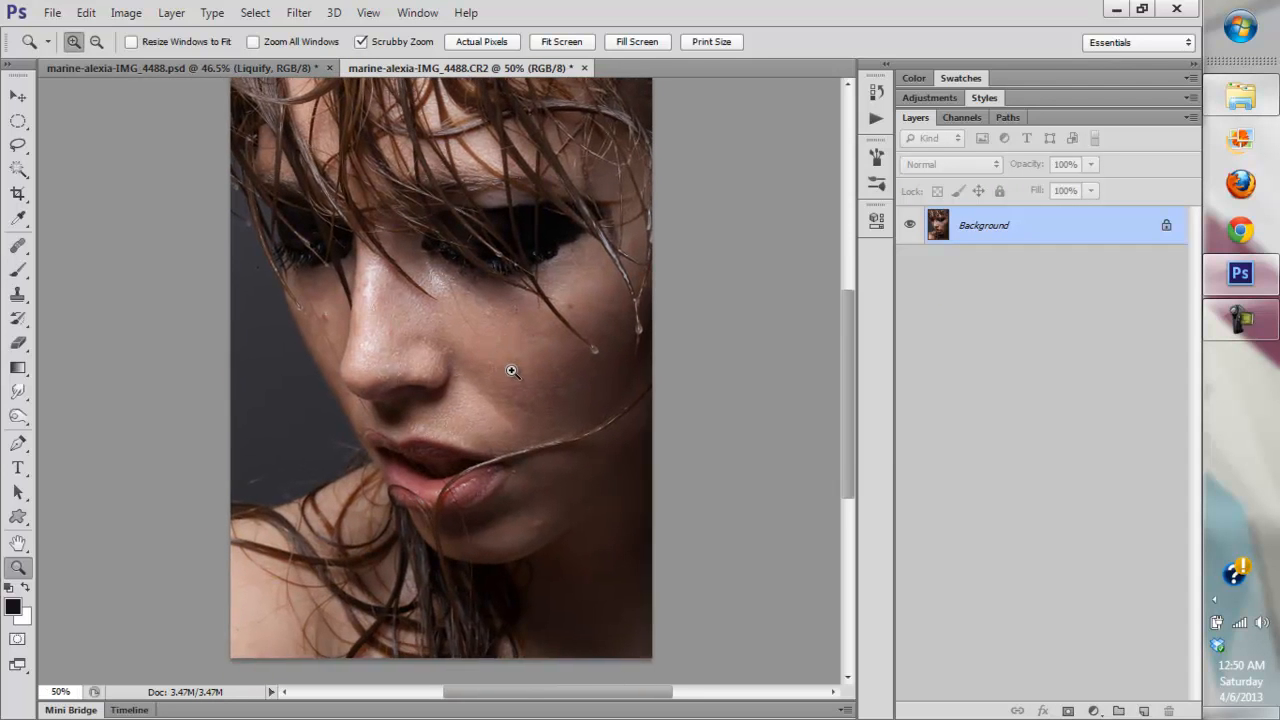
{"action": "left_click", "coordinate": [514, 371]}
{"action": "left_click", "coordinate": [478, 45]}
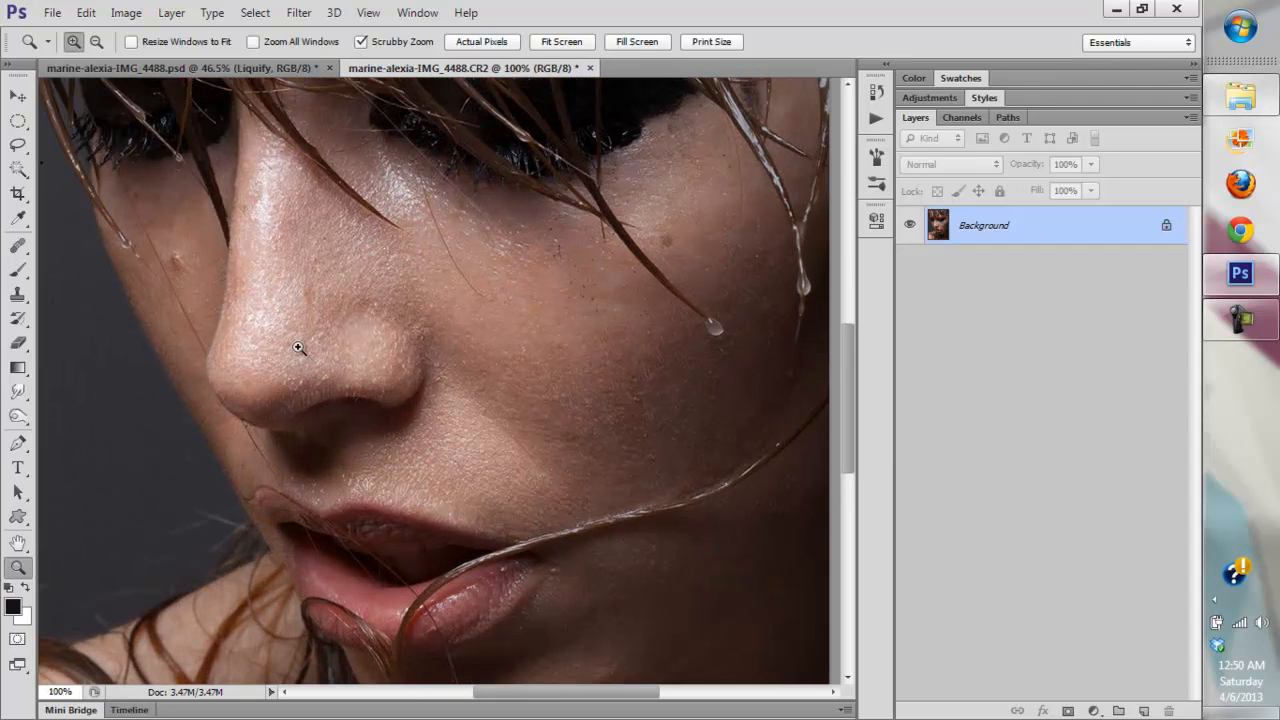
{"action": "left_click", "coordinate": [540, 380]}
{"action": "left_click_drag", "start_coordinate": [414, 286], "coordinate": [494, 346]}
{"action": "left_click_drag", "start_coordinate": [592, 418], "coordinate": [534, 294]}
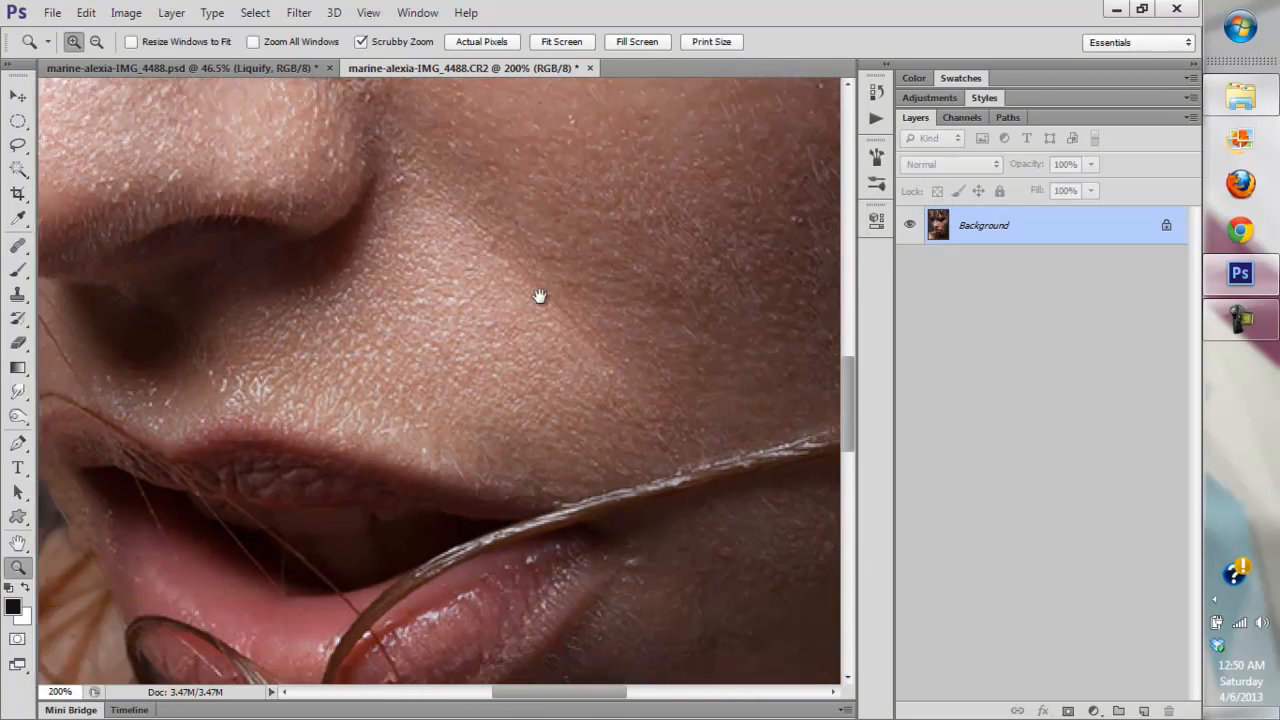
{"action": "left_click_drag", "start_coordinate": [606, 357], "coordinate": [615, 433]}
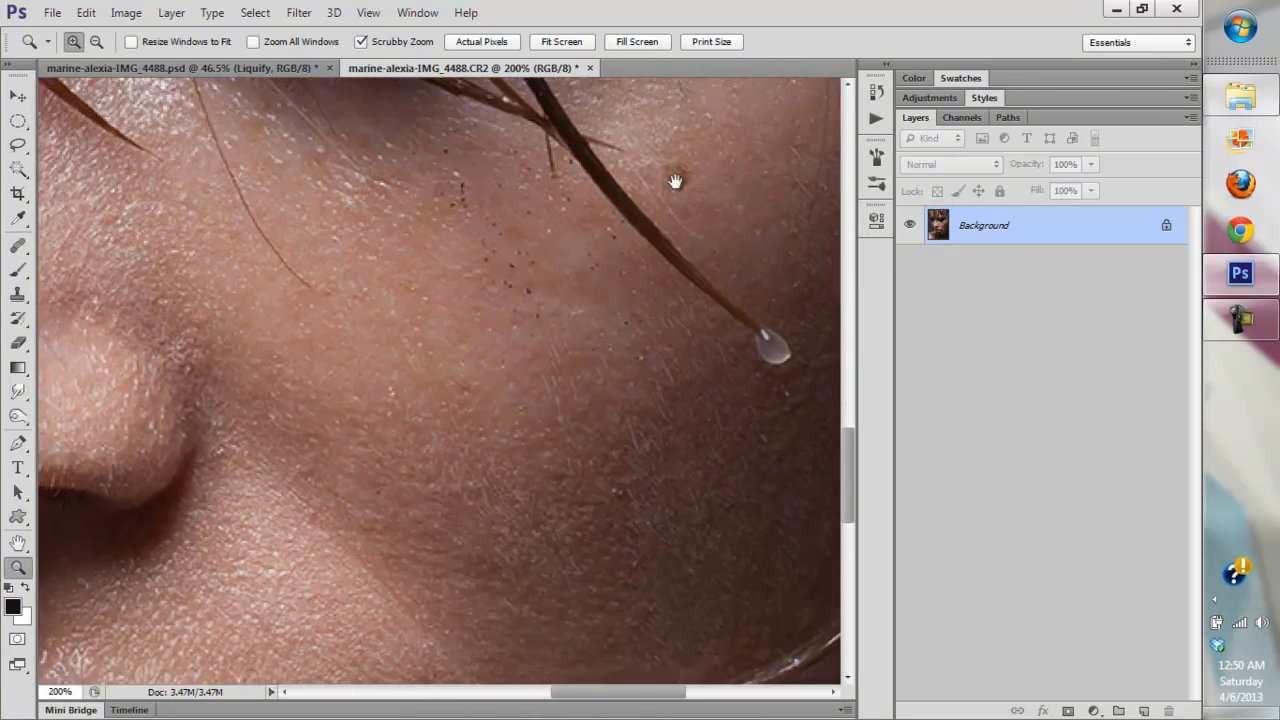
{"action": "left_click", "coordinate": [576, 46]}
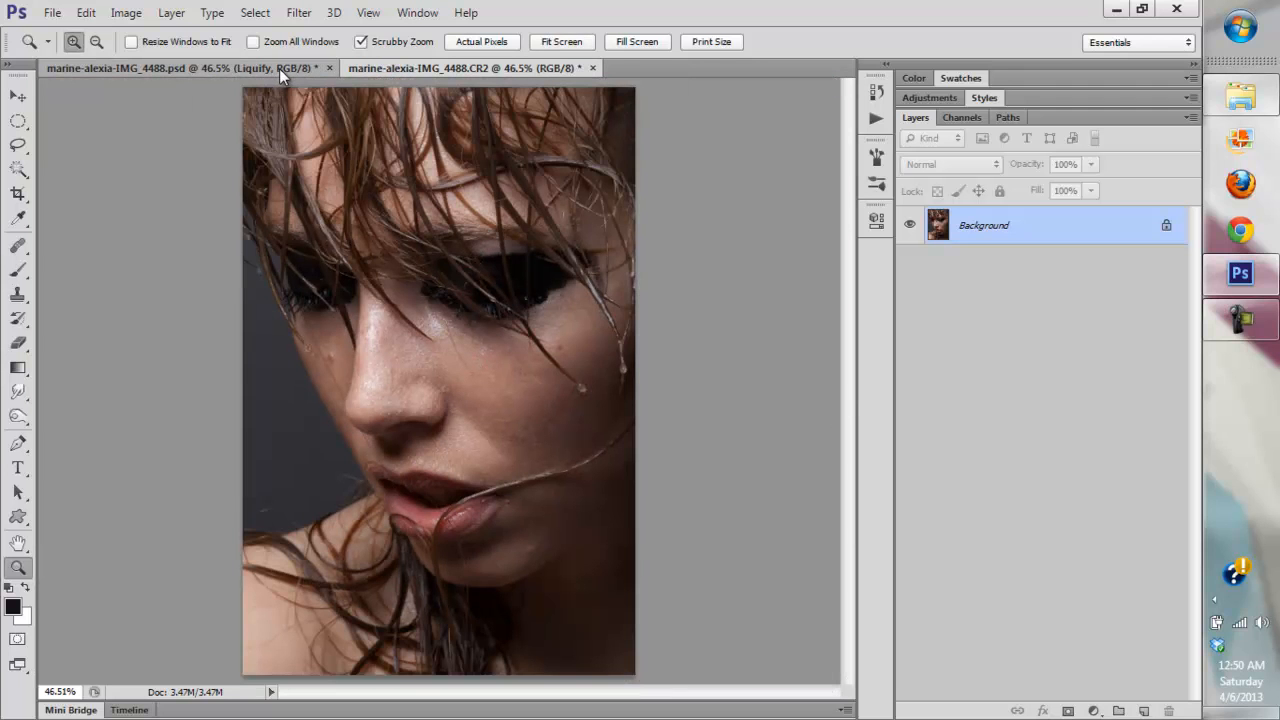
{"action": "left_click_drag", "start_coordinate": [481, 399], "coordinate": [488, 364]}
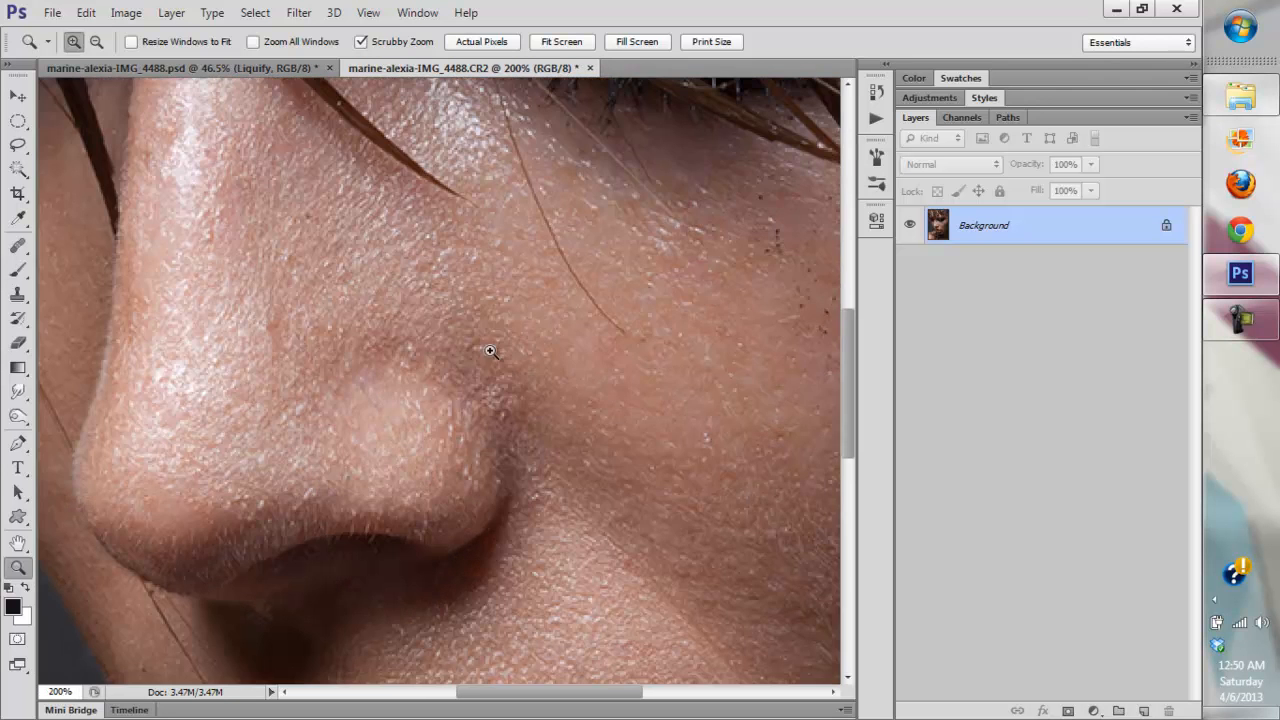
{"action": "left_click", "coordinate": [561, 43]}
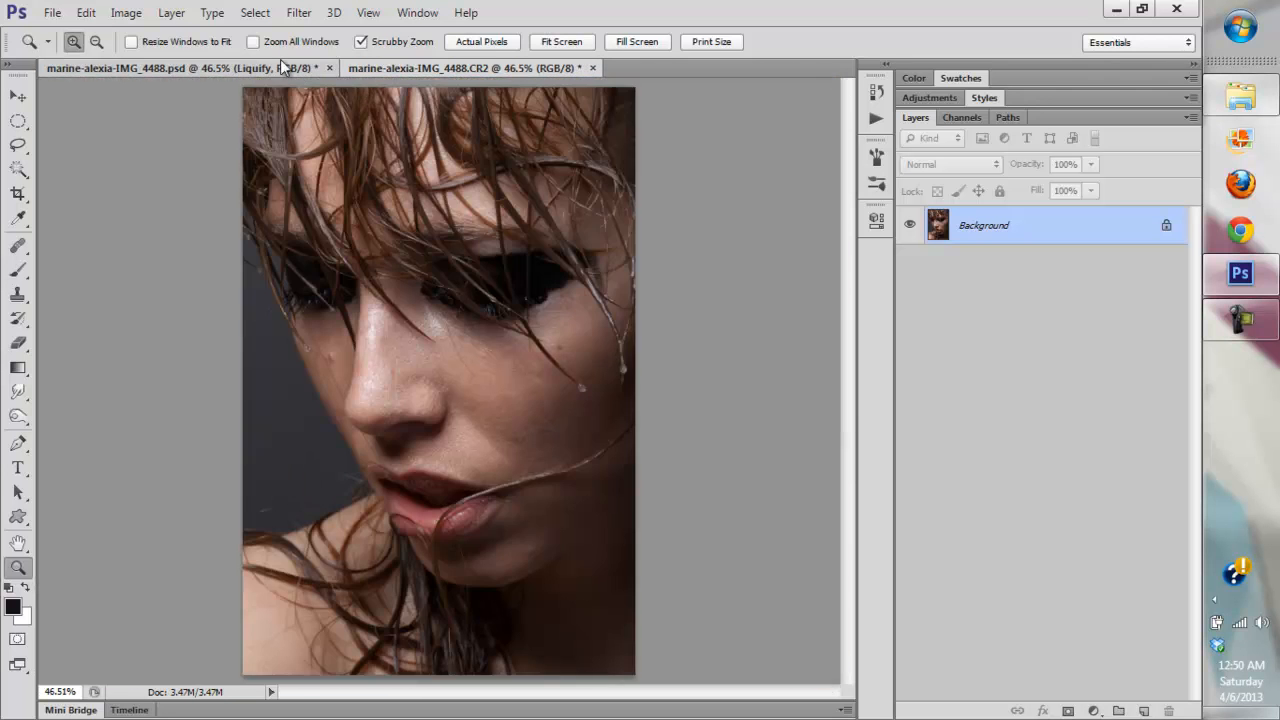
Compare the retouched PSD with the original CR2 by switching back and forth between the two documents
{"action": "left_click", "coordinate": [277, 66]}
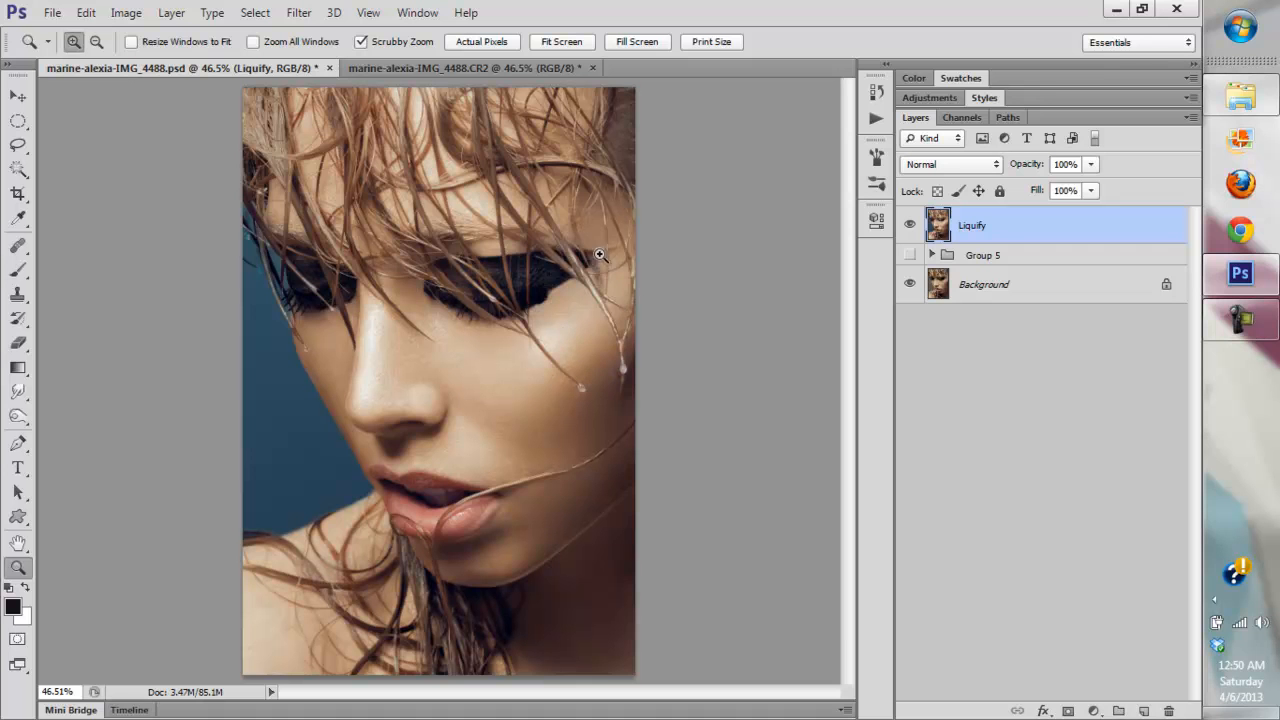
{"action": "left_click", "coordinate": [470, 68]}
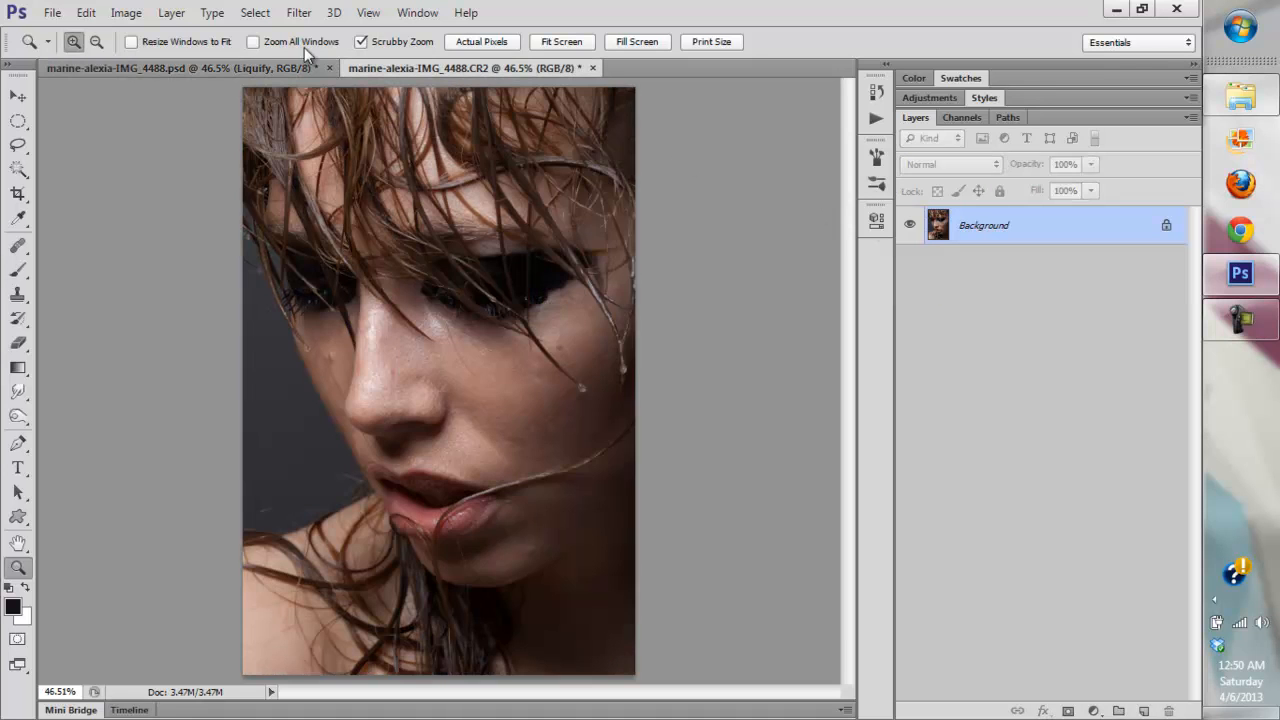
{"action": "left_click", "coordinate": [245, 66]}
{"action": "left_click", "coordinate": [464, 69]}
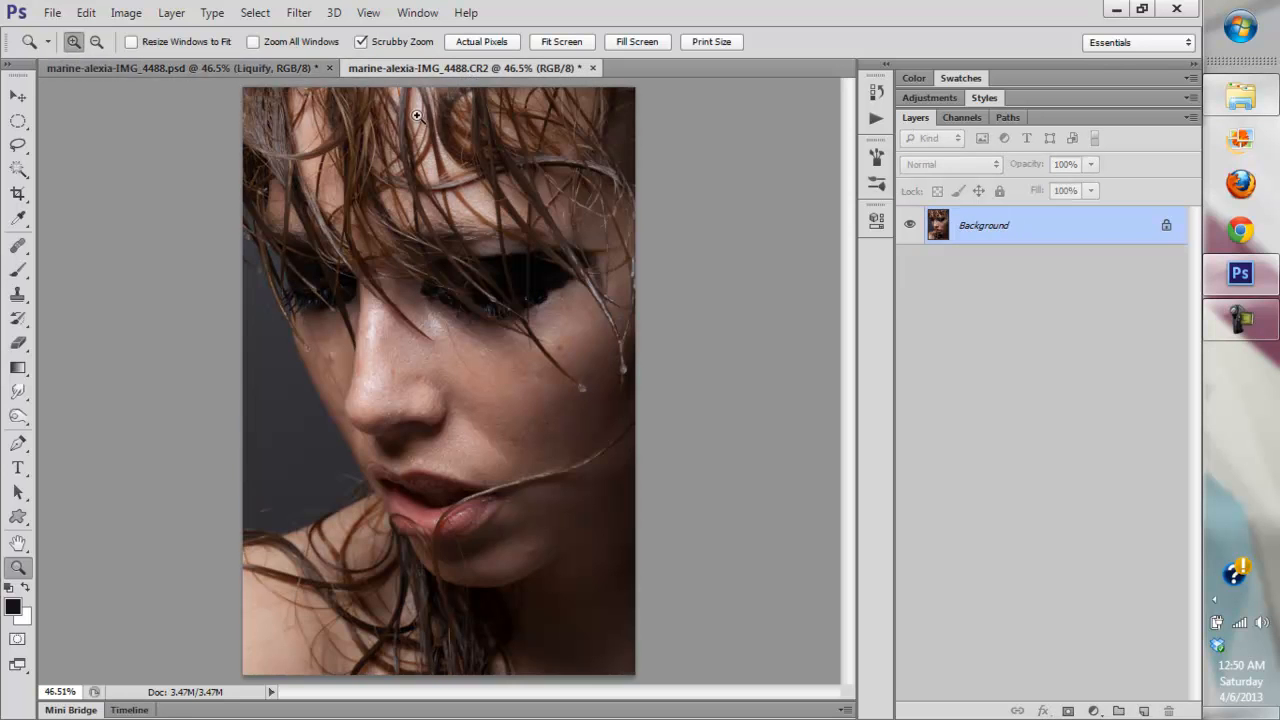
{"action": "left_click", "coordinate": [257, 68]}
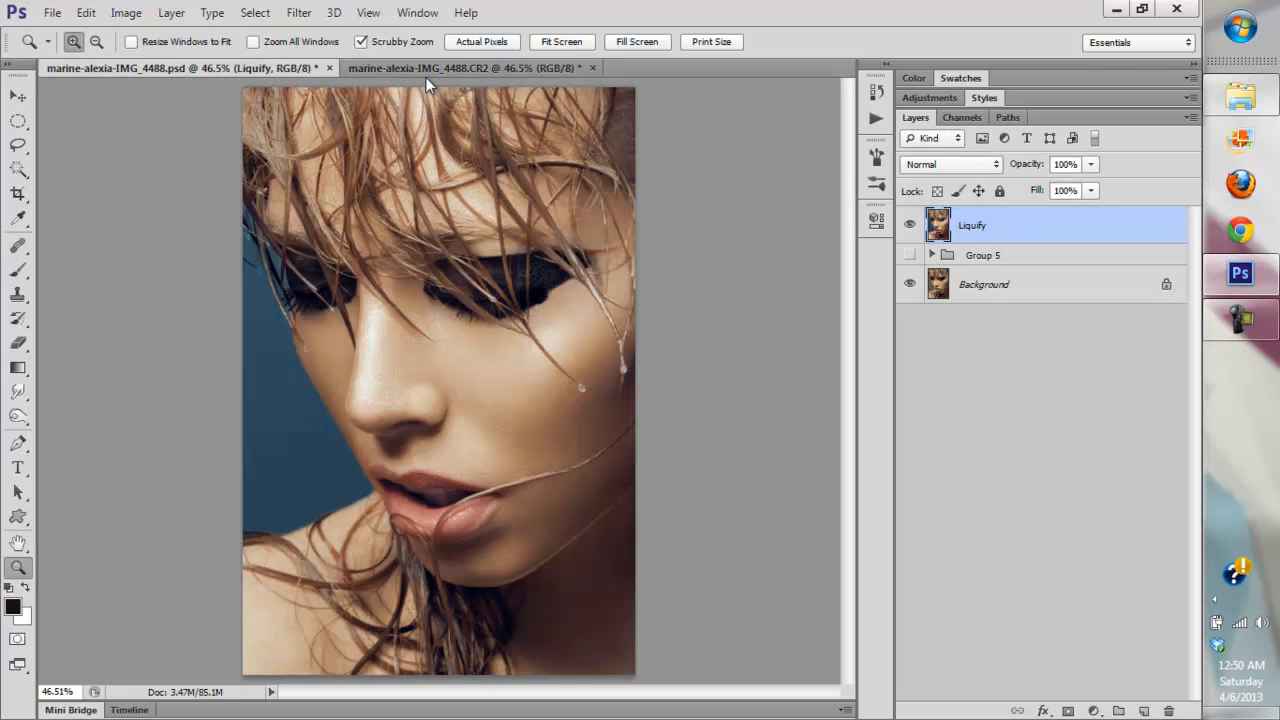
{"action": "left_click", "coordinate": [376, 72]}
{"action": "left_click", "coordinate": [288, 69]}
Check the PSD's Background image against the finished retouch by toggling the Liquify layer off and on
{"action": "left_click", "coordinate": [910, 225]}
{"action": "left_click", "coordinate": [910, 225]}
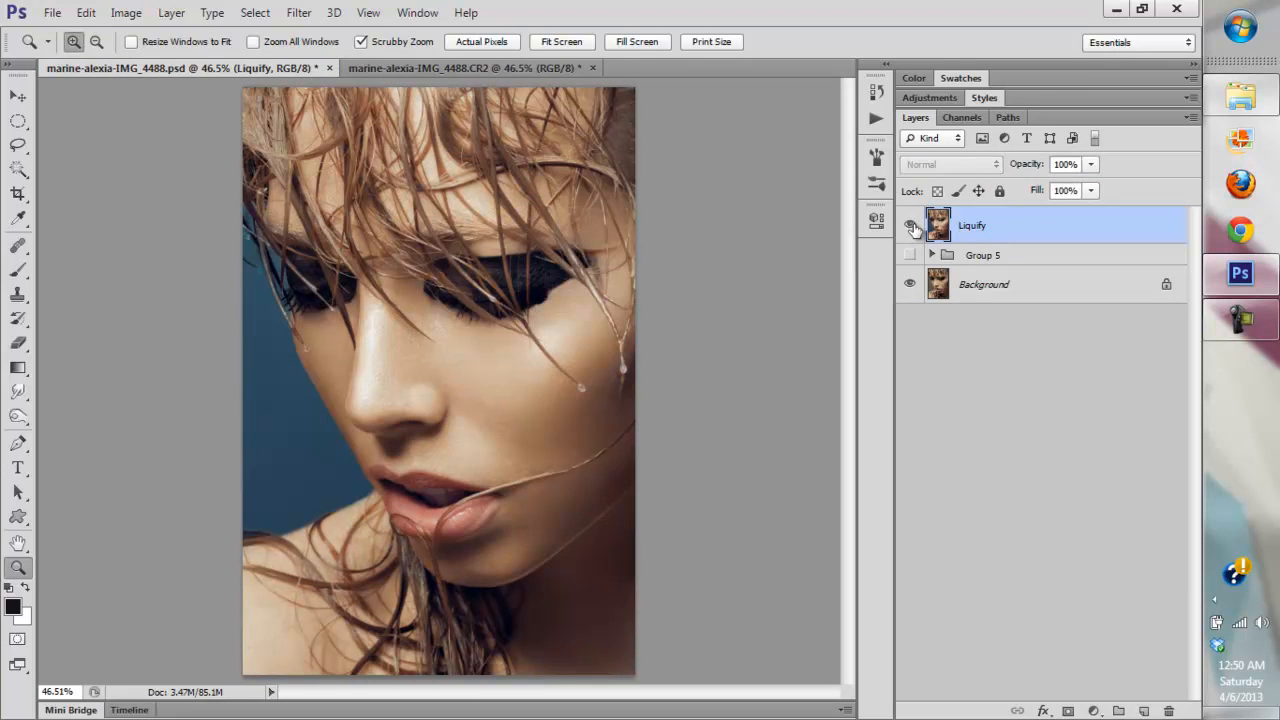
{"action": "left_click", "coordinate": [910, 228]}
{"action": "left_click", "coordinate": [910, 232]}
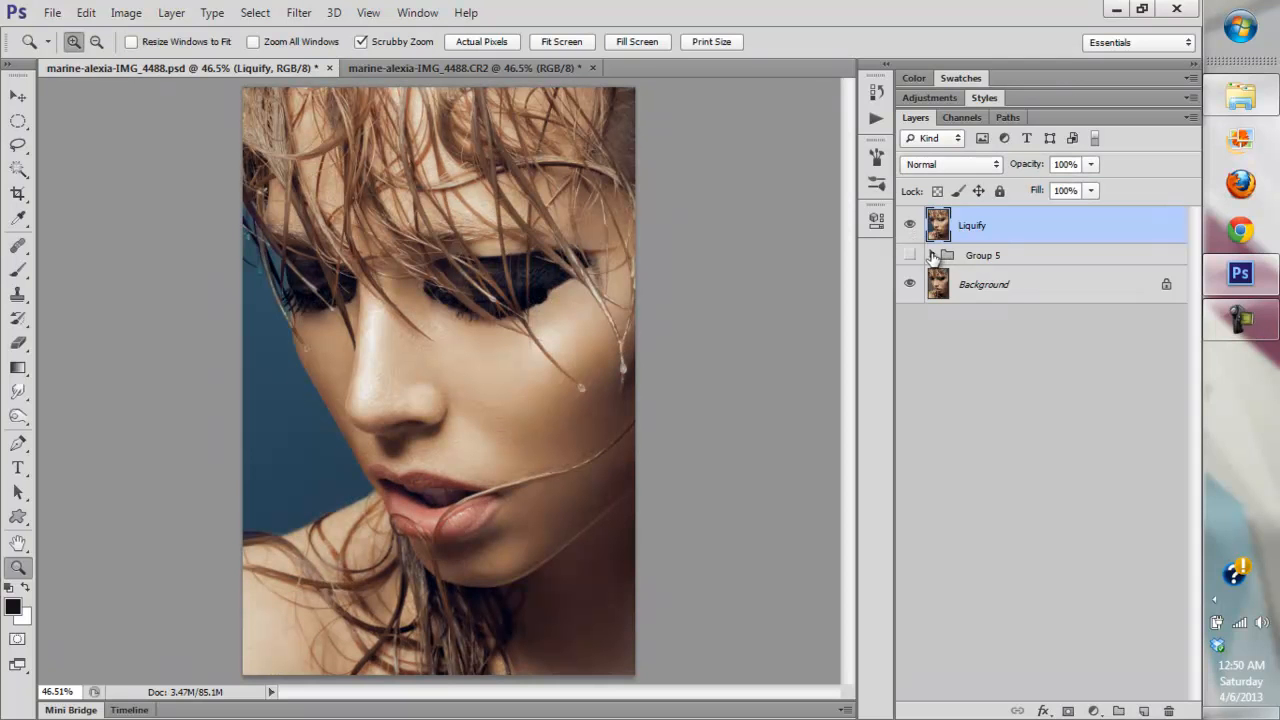
Expand Group 5 and hide the Liquify layer so that only the Background image at the base of the stack shows
{"action": "left_click", "coordinate": [931, 256]}
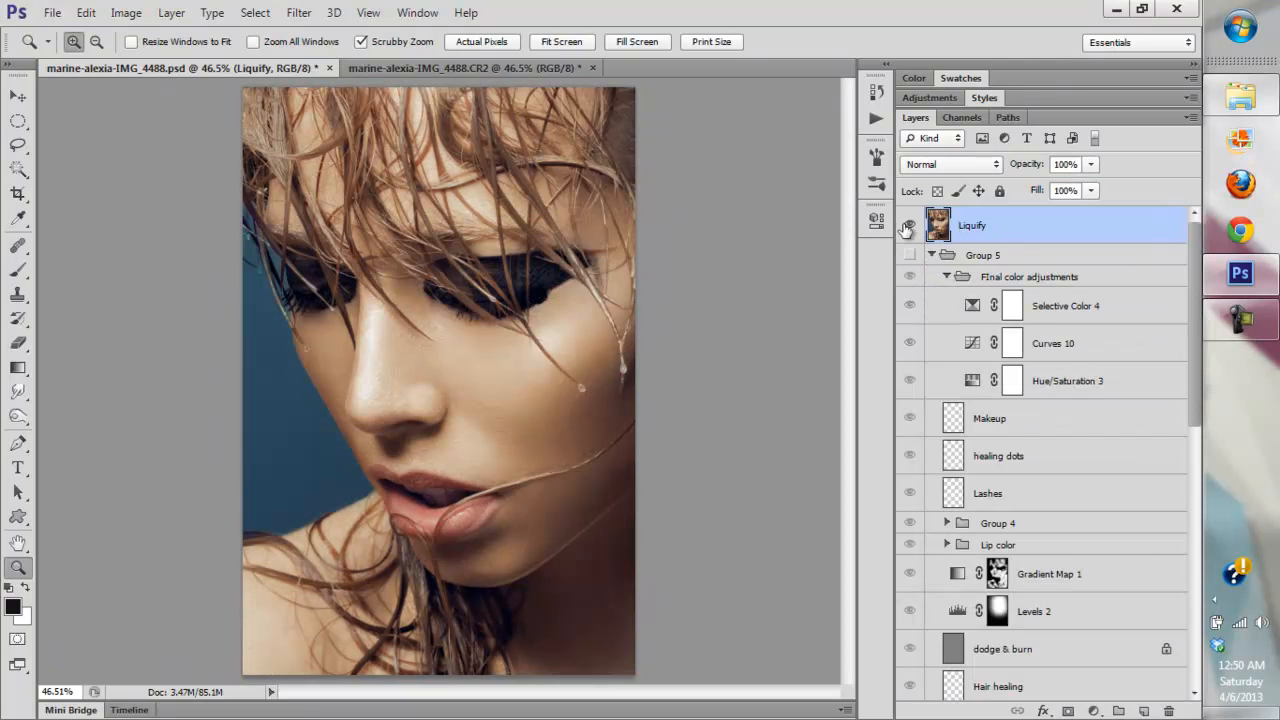
{"action": "left_click", "coordinate": [909, 230]}
{"action": "mouse_move", "coordinate": [1192, 330]}
{"action": "left_mouse_down"}
{"action": "mouse_move", "coordinate": [1161, 531]}
{"action": "mouse_move", "coordinate": [1187, 598]}
{"action": "left_mouse_up"}
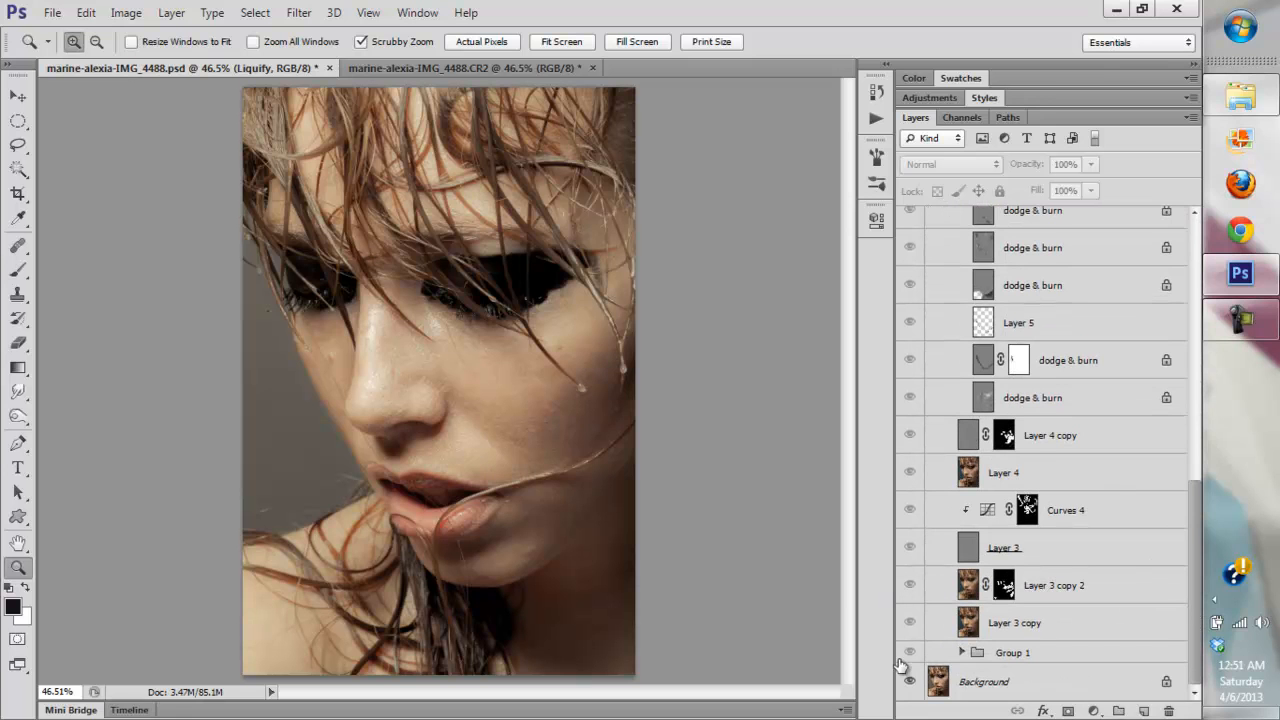
{"action": "key", "text": "alt"}
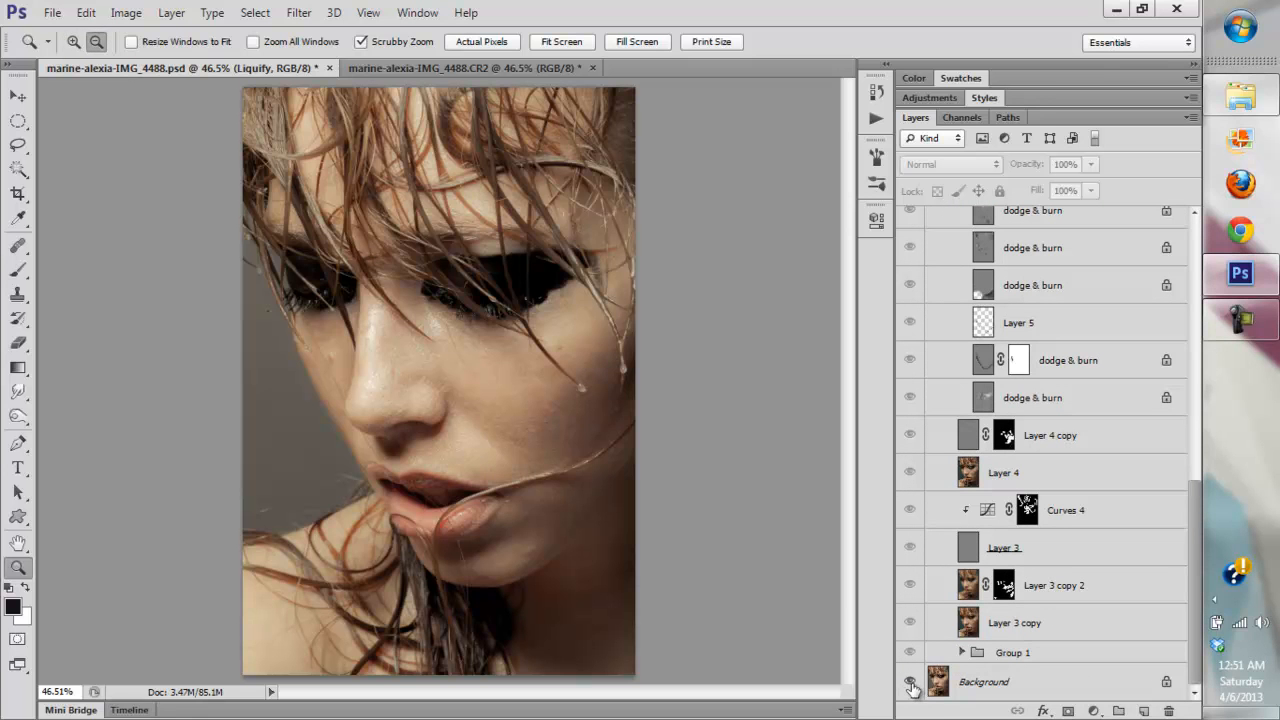
{"action": "left_click", "coordinate": [910, 682]}
{"action": "left_click", "coordinate": [910, 682], "text": "alt"}
{"action": "left_click_drag", "start_coordinate": [1203, 554], "coordinate": [1209, 456]}
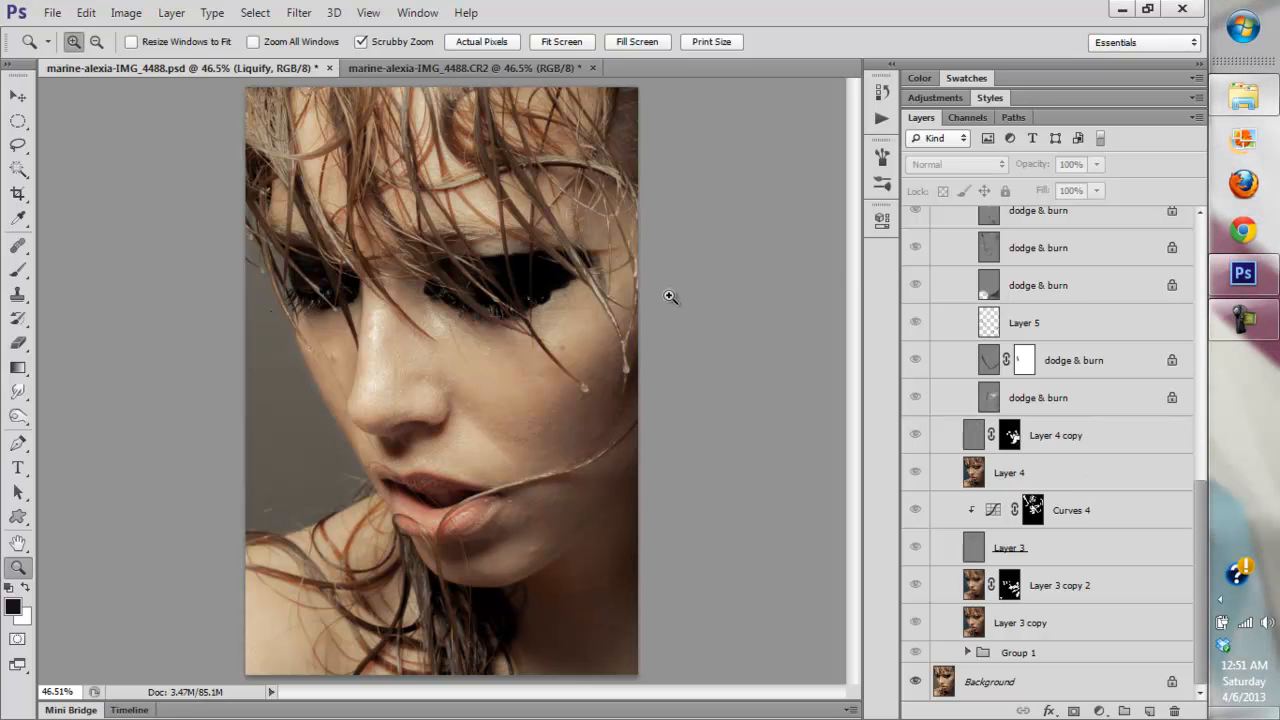
Change to full-screen mode with the menu bar and fit the portrait to the screen
{"action": "key", "text": "f"}
{"action": "left_click_drag", "start_coordinate": [743, 434], "coordinate": [688, 458]}
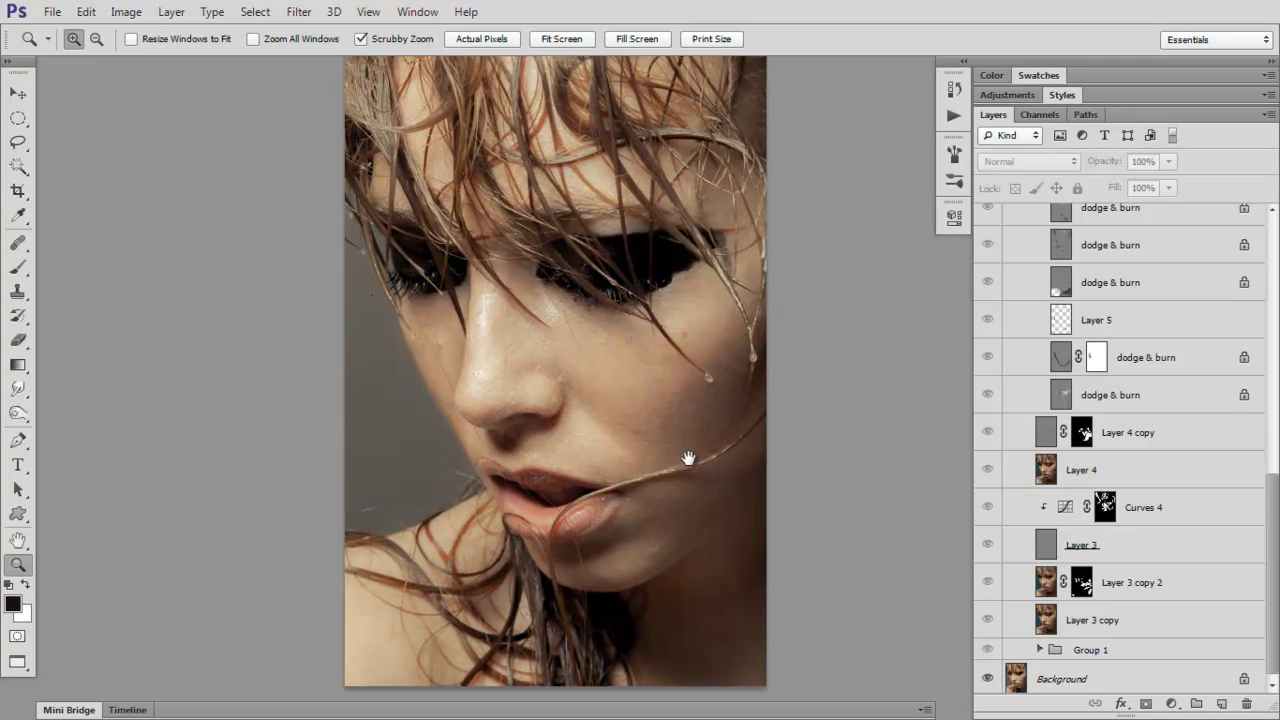
{"action": "left_click", "coordinate": [576, 40]}
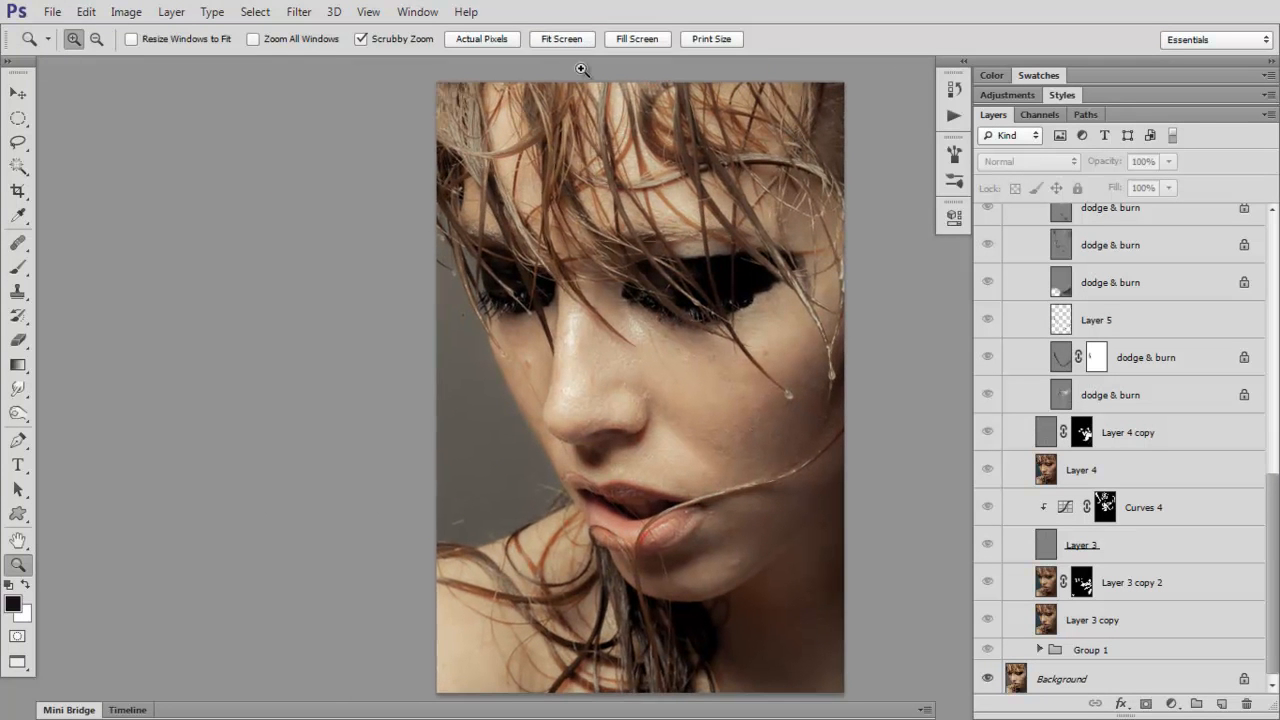
Expand Group 1 and make only its Blacks layer and the Background layer visible
{"action": "scroll", "coordinate": [1270, 540], "scroll_direction": "down", "scroll_amount": 1}
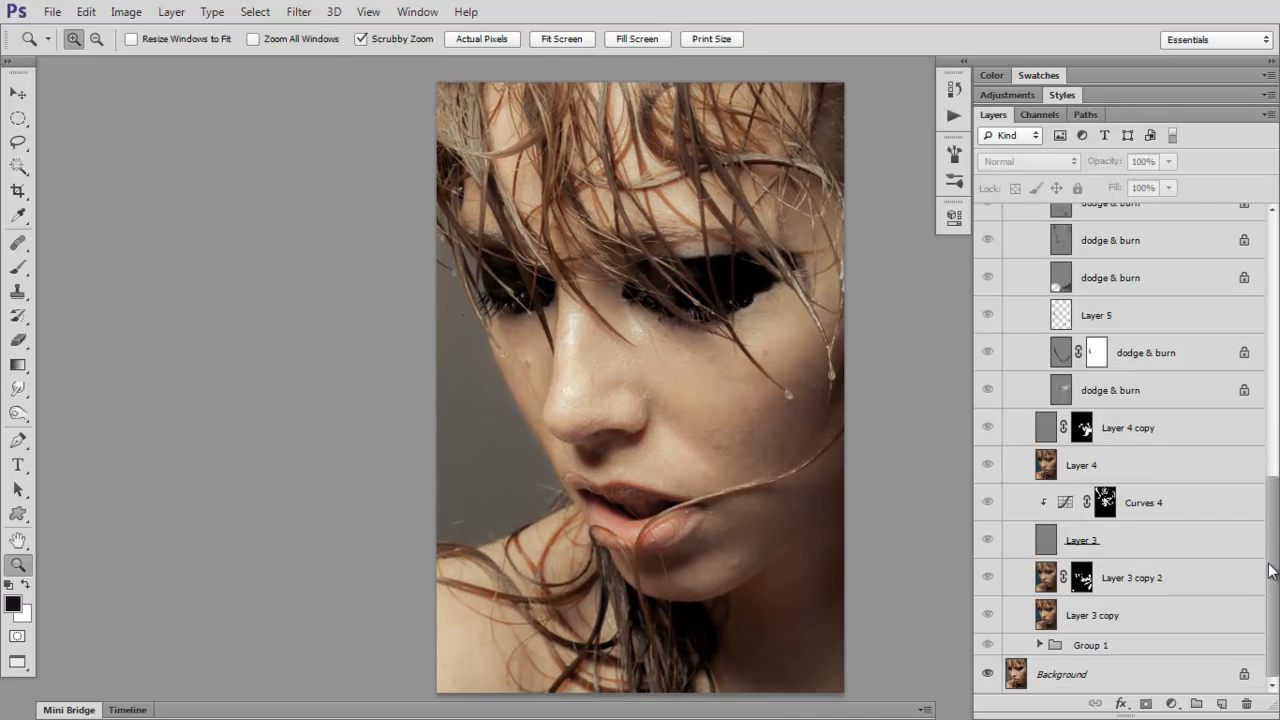
{"action": "left_click", "coordinate": [989, 676], "text": "alt"}
{"action": "left_click", "coordinate": [989, 675], "text": "alt"}
{"action": "left_click", "coordinate": [990, 673], "text": "alt"}
{"action": "left_click", "coordinate": [1040, 645]}
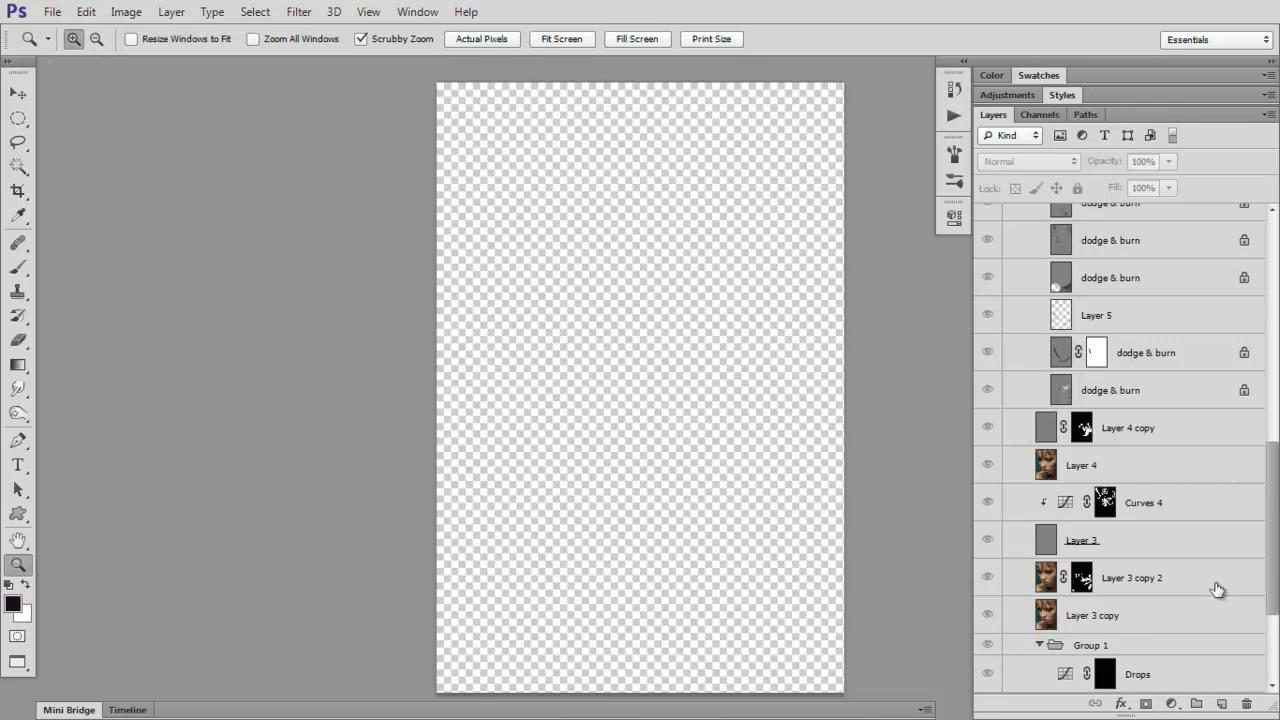
{"action": "scroll", "coordinate": [1262, 600], "scroll_direction": "down", "scroll_amount": 3}
{"action": "scroll", "coordinate": [1262, 634], "scroll_direction": "down", "scroll_amount": 2}
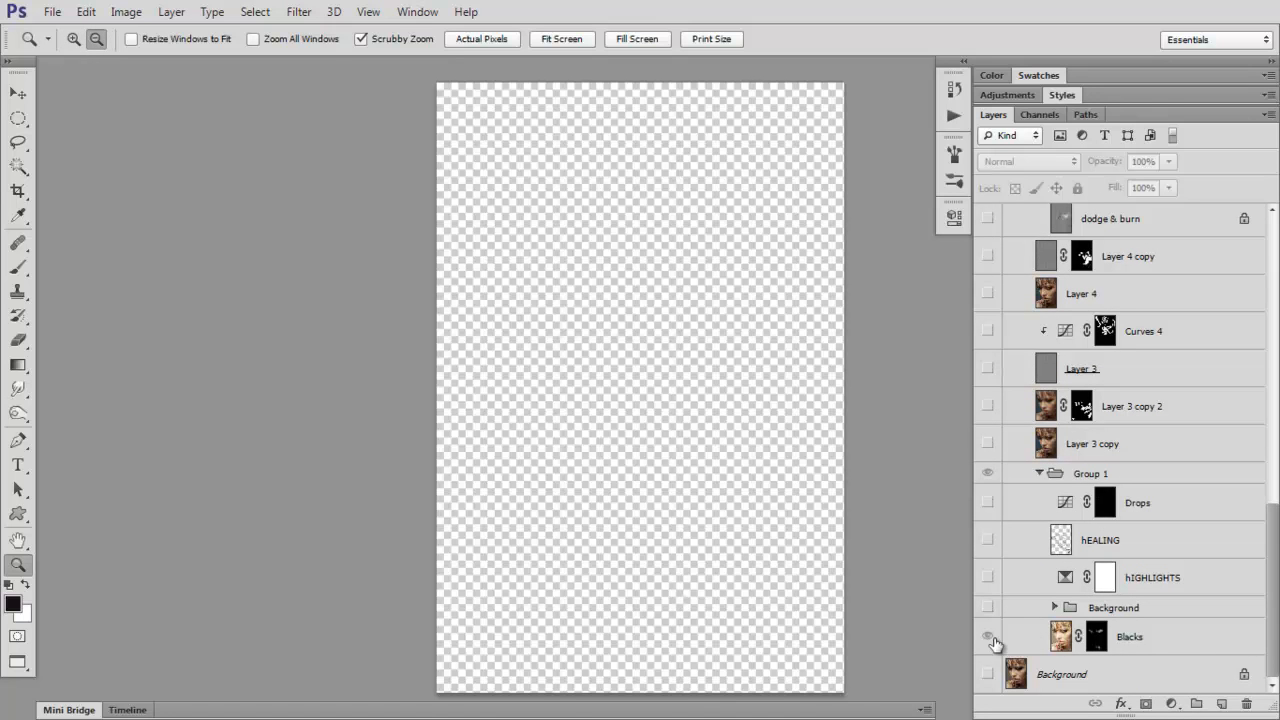
{"action": "left_click", "coordinate": [989, 675], "text": "alt"}
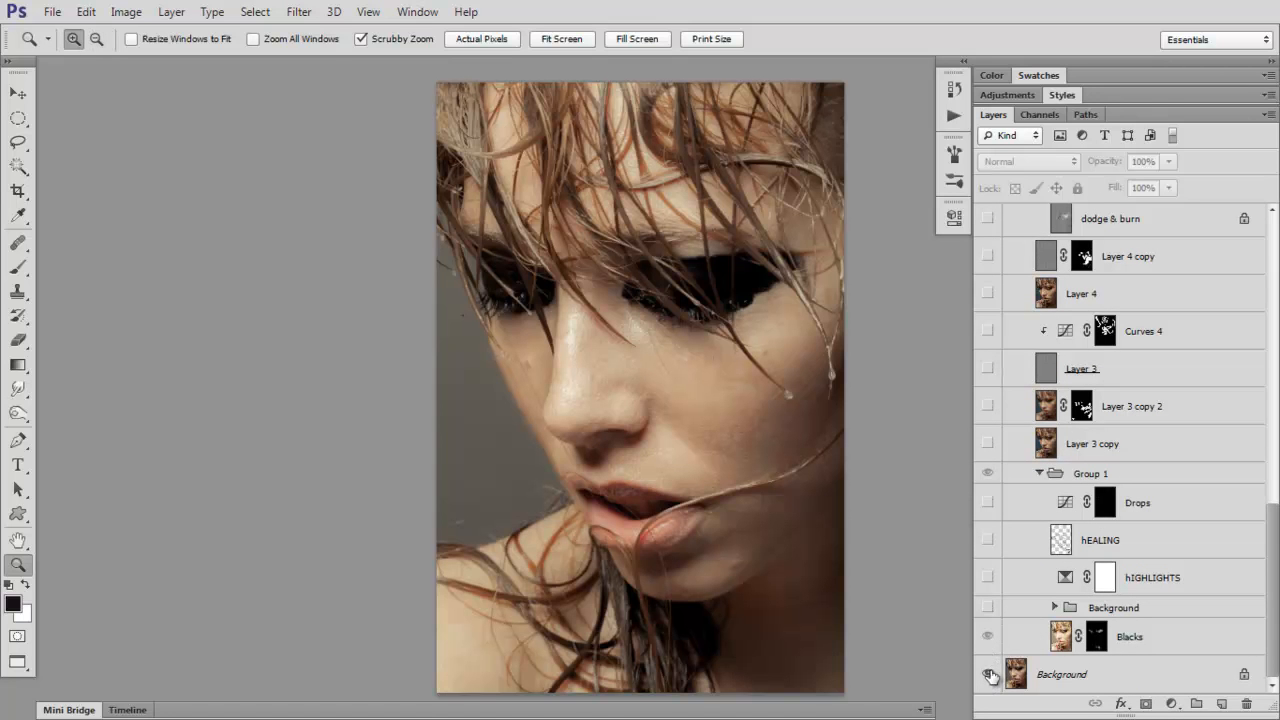
Compare the dark eye makeup and shadows with and without the Blacks layer by toggling that layer's visibility
{"action": "left_click", "coordinate": [990, 640]}
{"action": "left_click", "coordinate": [991, 641]}
{"action": "left_click", "coordinate": [989, 640]}
{"action": "left_click", "coordinate": [988, 641]}
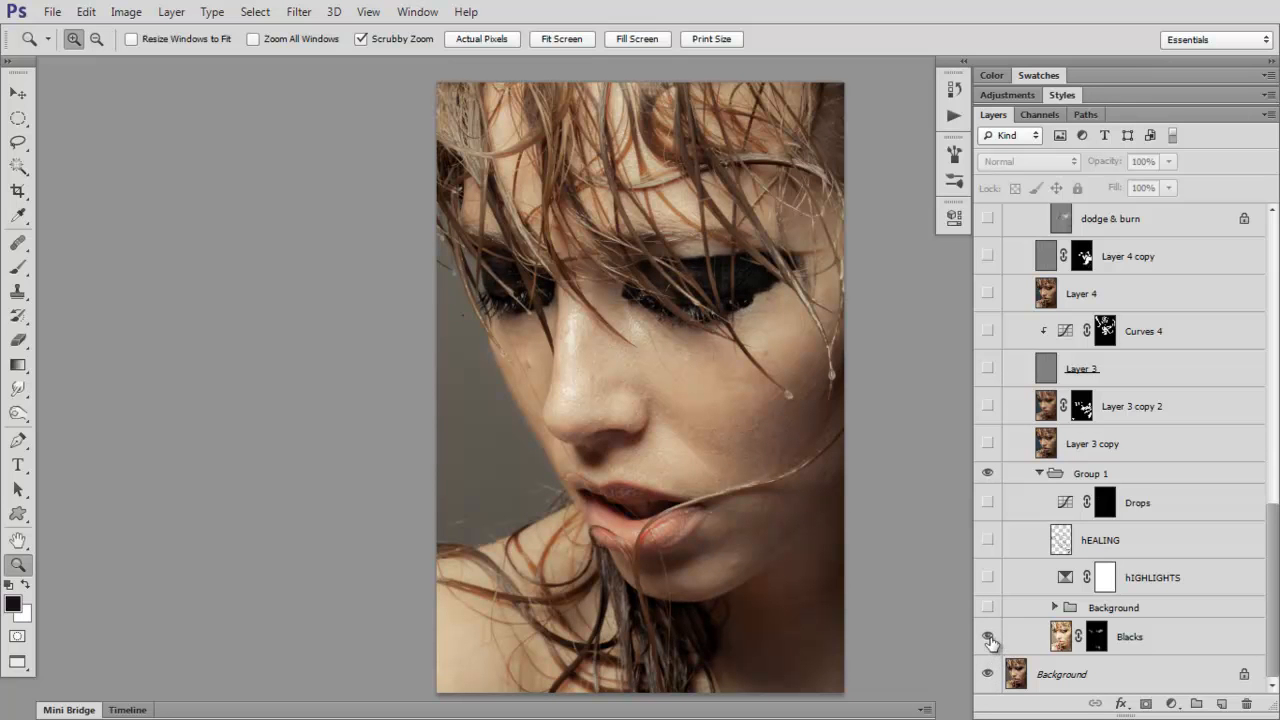
{"action": "left_click", "coordinate": [990, 641]}
{"action": "left_click", "coordinate": [991, 641]}
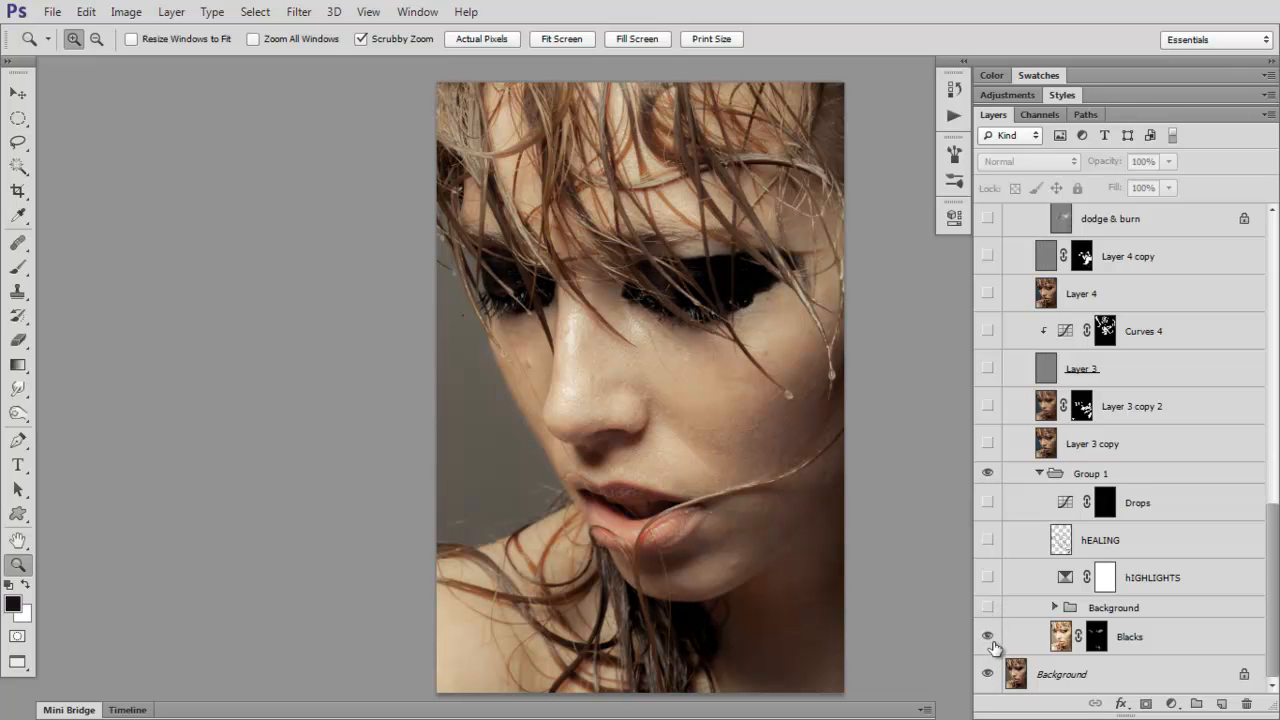
{"action": "left_click", "coordinate": [989, 640]}
{"action": "left_click", "coordinate": [989, 640]}
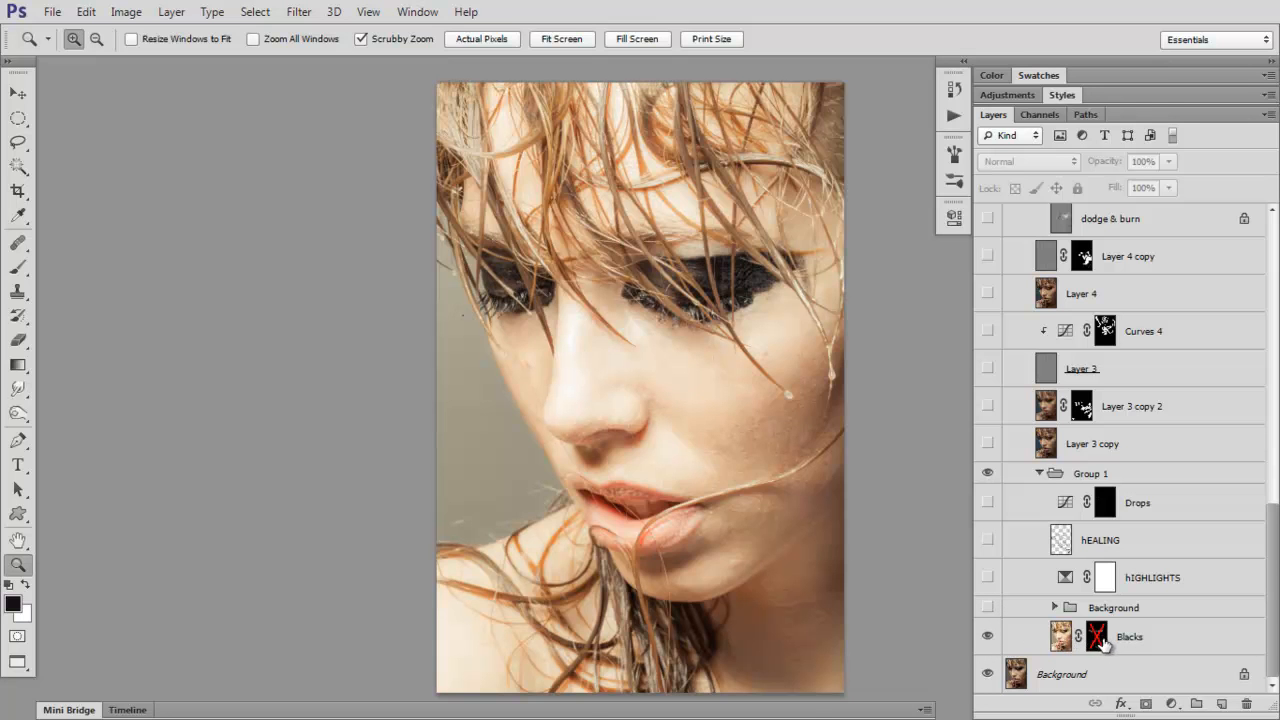
Re-enable the Blacks layer's mask and compare the portrait with and without the masked layer
{"action": "left_click", "coordinate": [1095, 643], "text": "shift"}
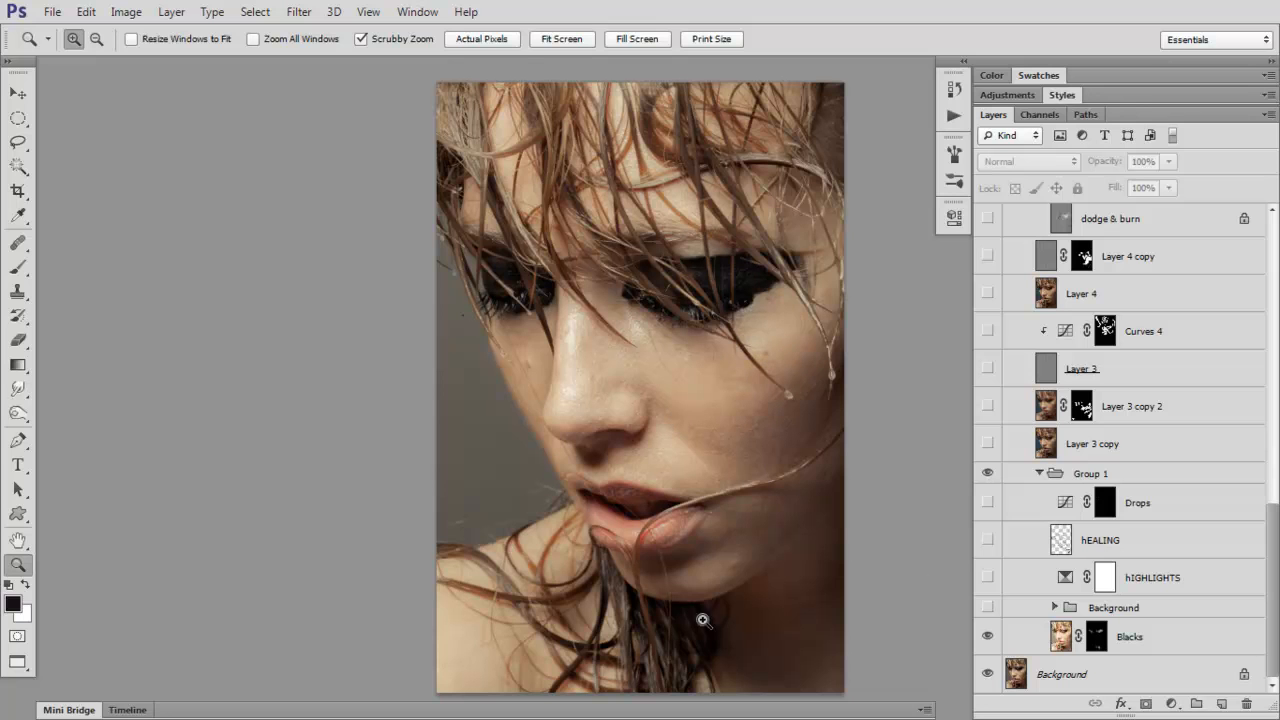
{"action": "left_click", "coordinate": [988, 637]}
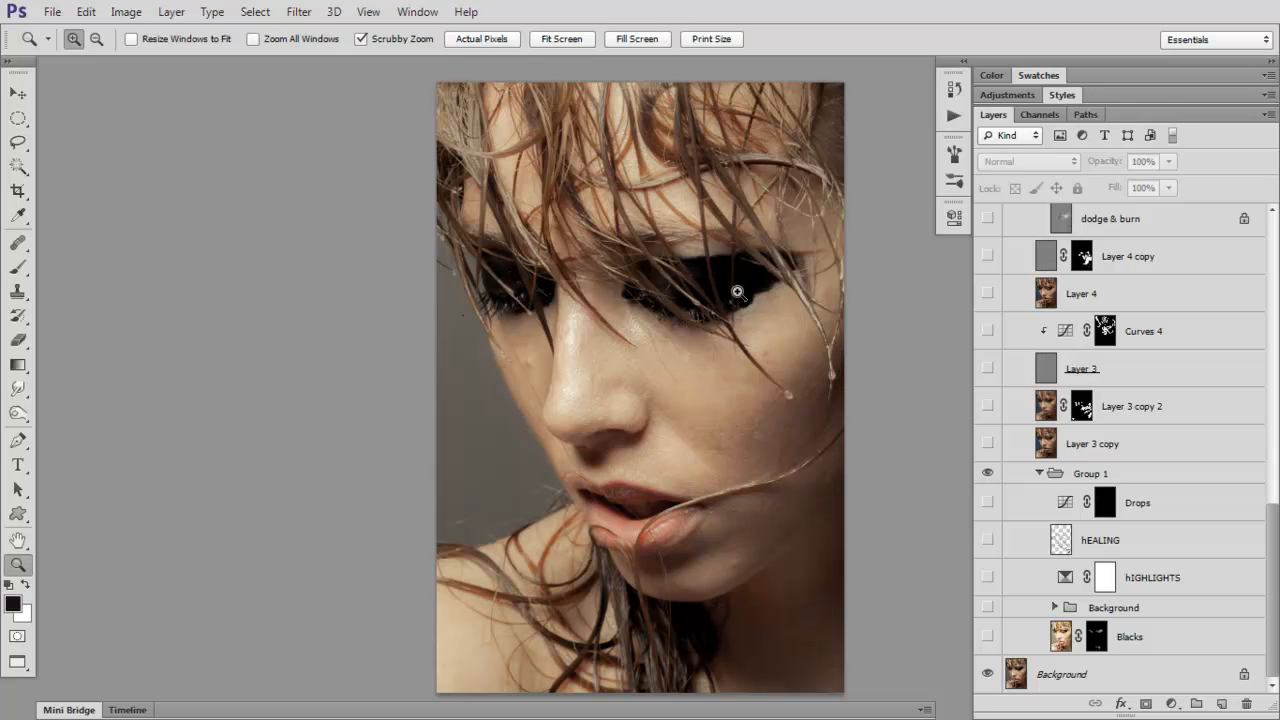
{"action": "left_click", "coordinate": [987, 637]}
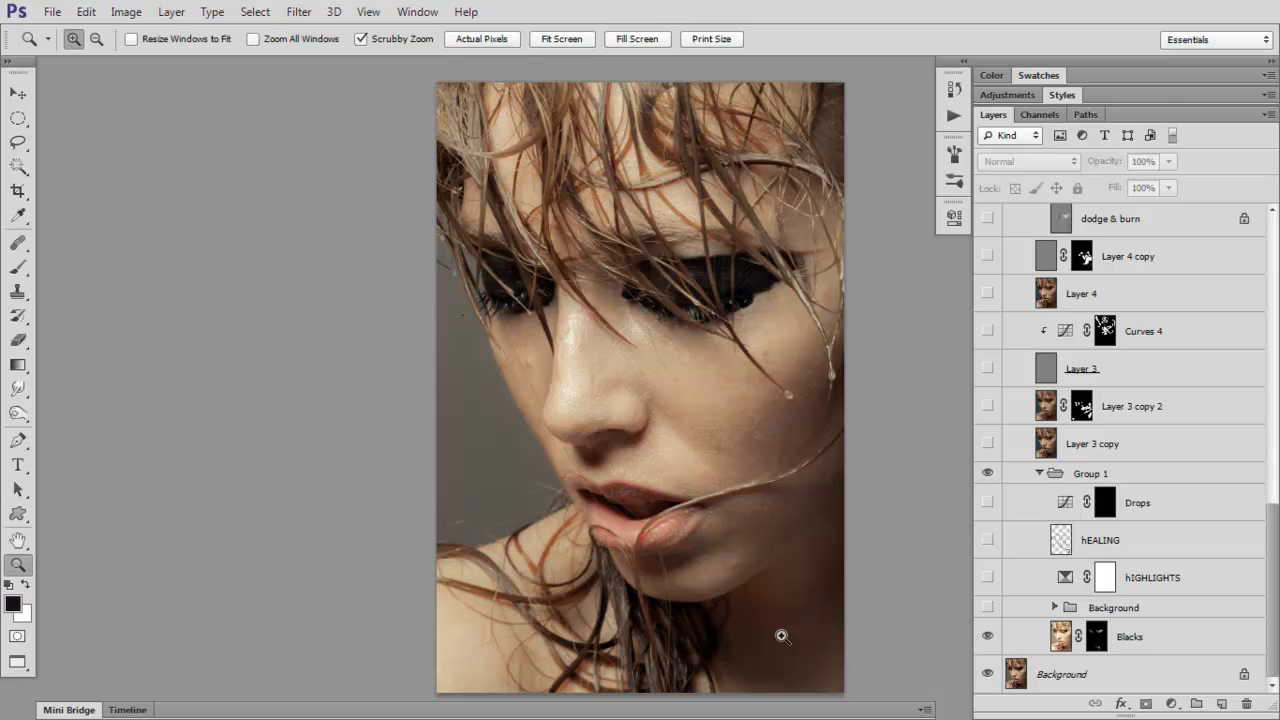
View the Blacks layer's mask on its own, return to the portrait and toggle the layer to check the eye area
{"action": "left_click", "coordinate": [987, 640]}
{"action": "left_click", "coordinate": [1097, 645], "text": "alt"}
{"action": "left_click", "coordinate": [1090, 645], "text": "alt"}
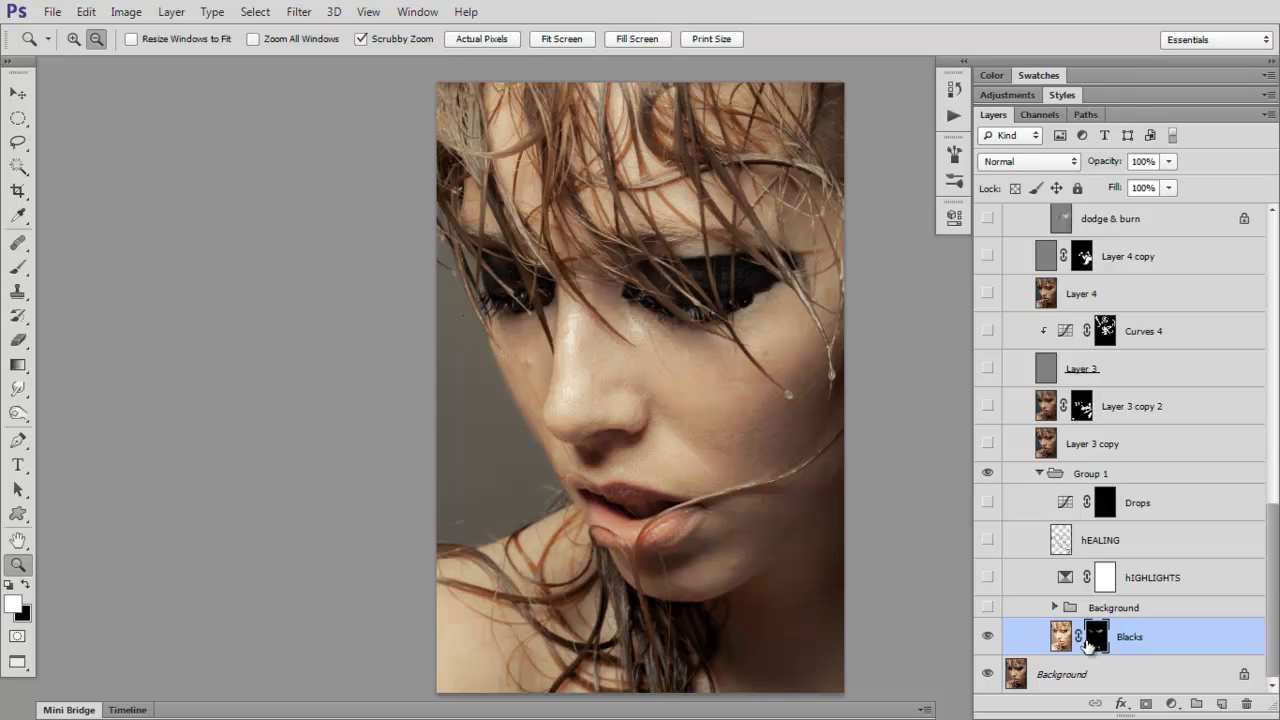
{"action": "left_click", "coordinate": [987, 644]}
{"action": "left_click", "coordinate": [988, 645]}
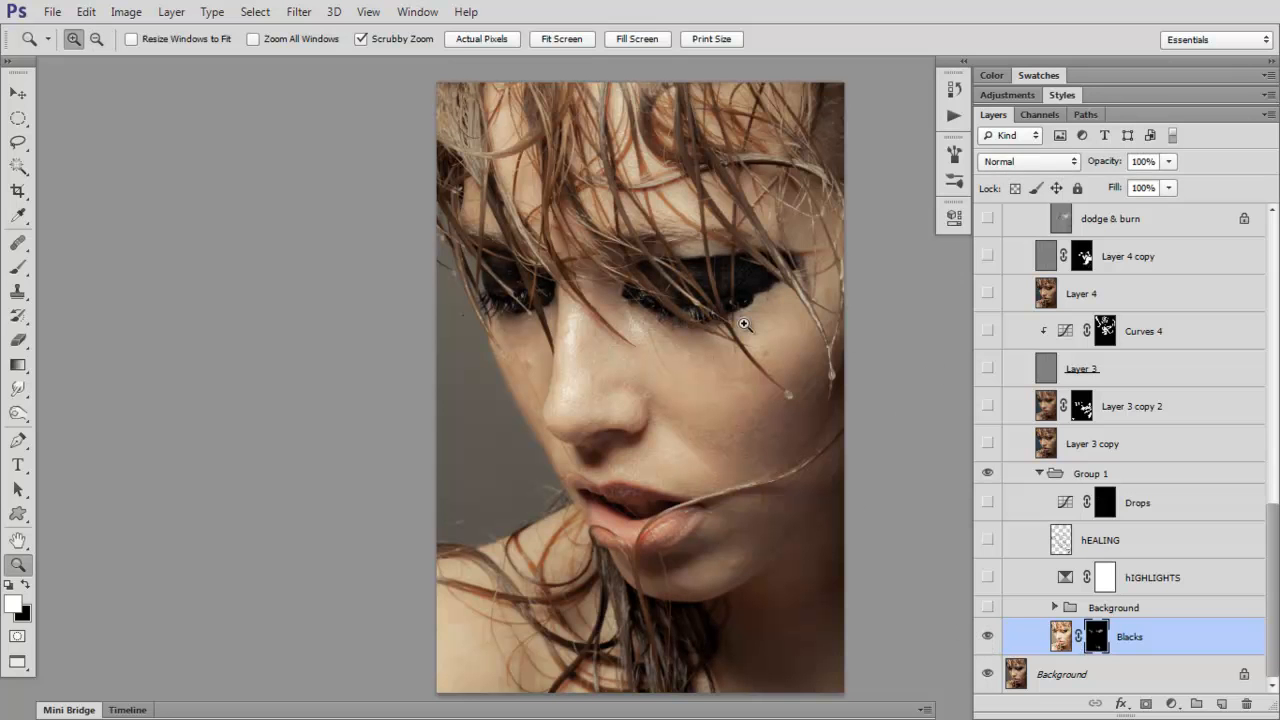
Turn on the Background group above Blacks and compare the backdrop color with and without it
{"action": "left_click", "coordinate": [1053, 608]}
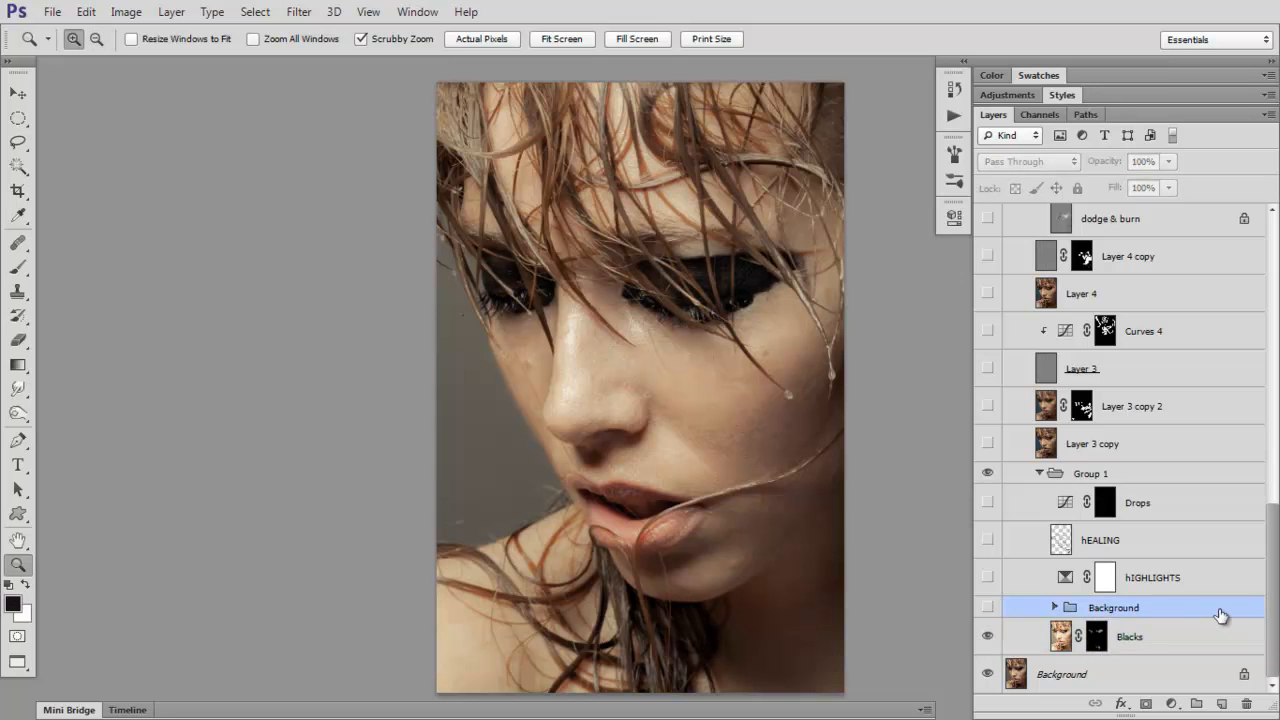
{"action": "left_click", "coordinate": [987, 607]}
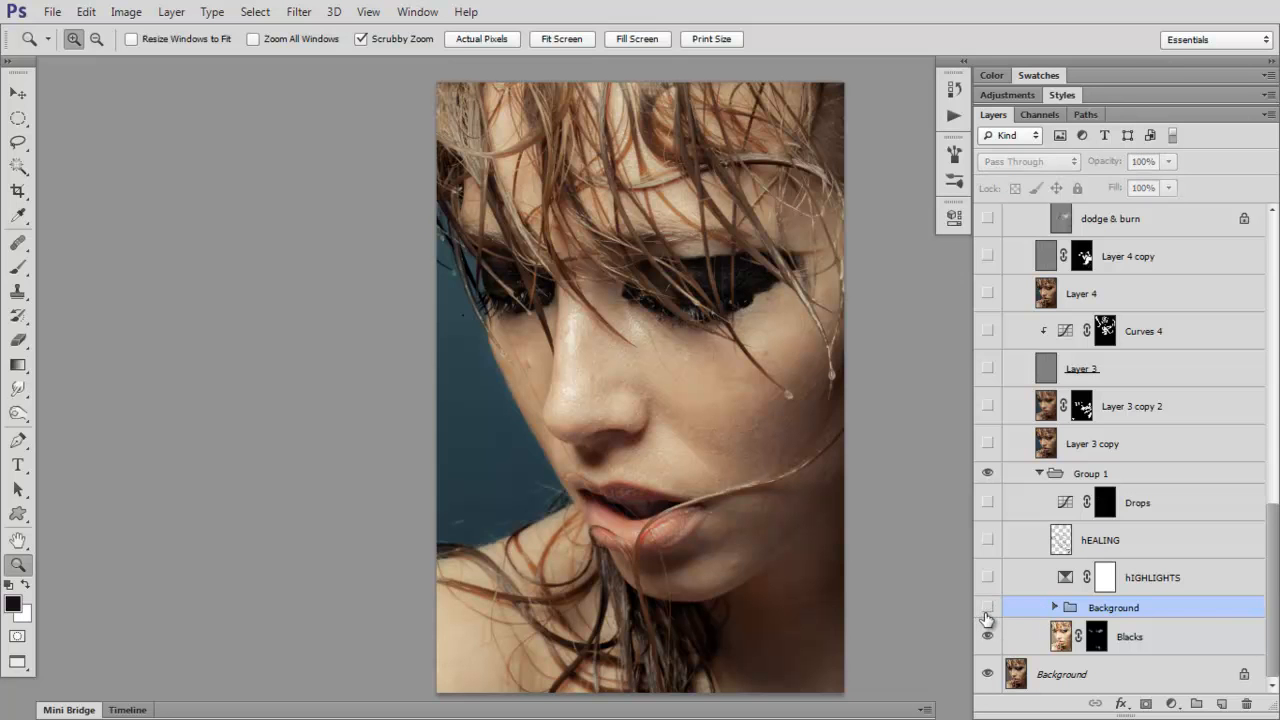
{"action": "left_click", "coordinate": [987, 608]}
Check the separate effects of Levels 1 and Curves 1 inside the Background group by toggling each, and collapse the group
{"action": "left_click", "coordinate": [1055, 607]}
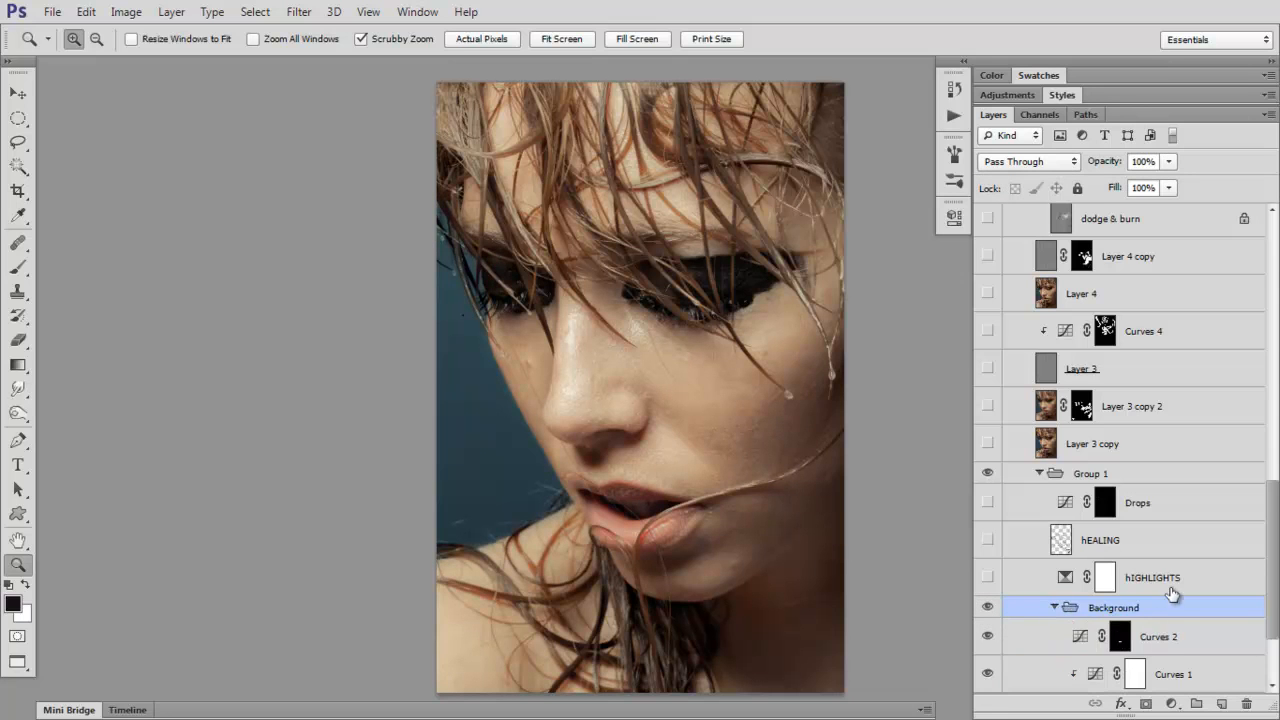
{"action": "scroll", "coordinate": [1274, 600], "scroll_direction": "down", "scroll_amount": 2}
{"action": "scroll", "coordinate": [1274, 600], "scroll_direction": "down", "scroll_amount": 1}
{"action": "left_click", "coordinate": [987, 600]}
{"action": "left_click", "coordinate": [987, 600]}
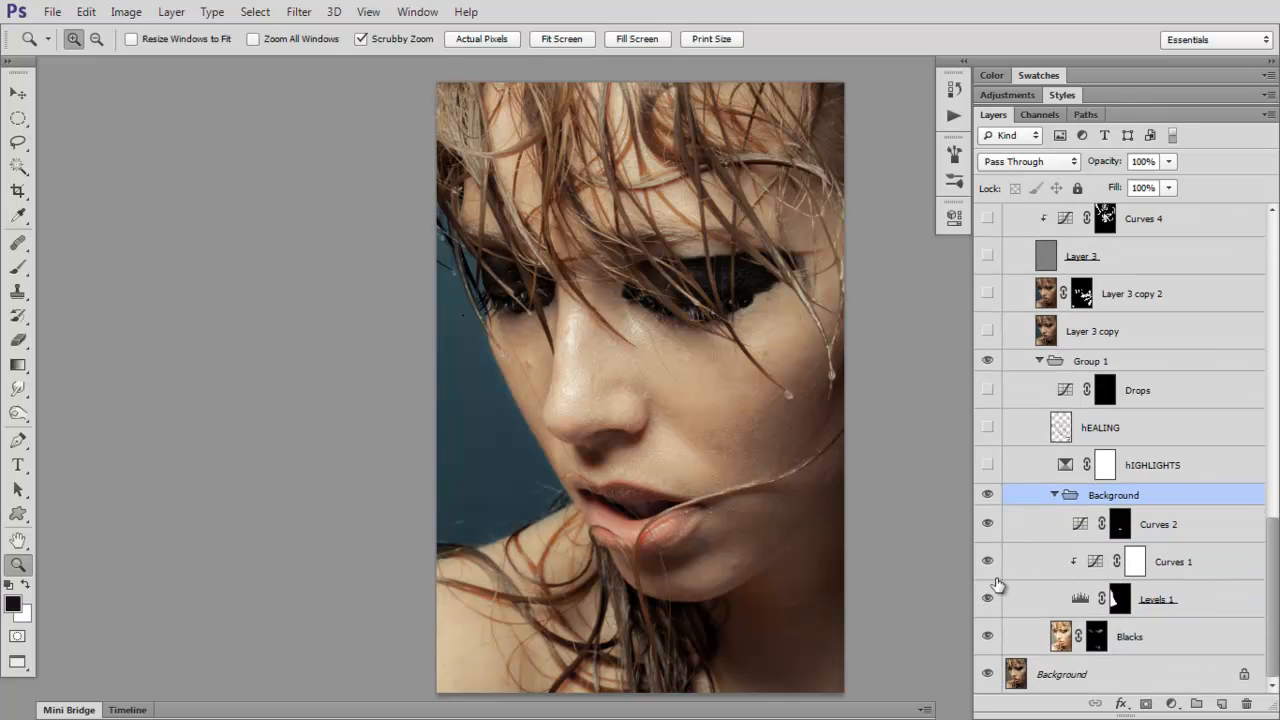
{"action": "left_click", "coordinate": [990, 565]}
{"action": "left_click", "coordinate": [989, 563]}
{"action": "left_click", "coordinate": [1054, 496]}
Compare the full portrait with and without the Background group by toggling the group's visibility
{"action": "left_click", "coordinate": [988, 607]}
{"action": "left_click", "coordinate": [988, 607]}
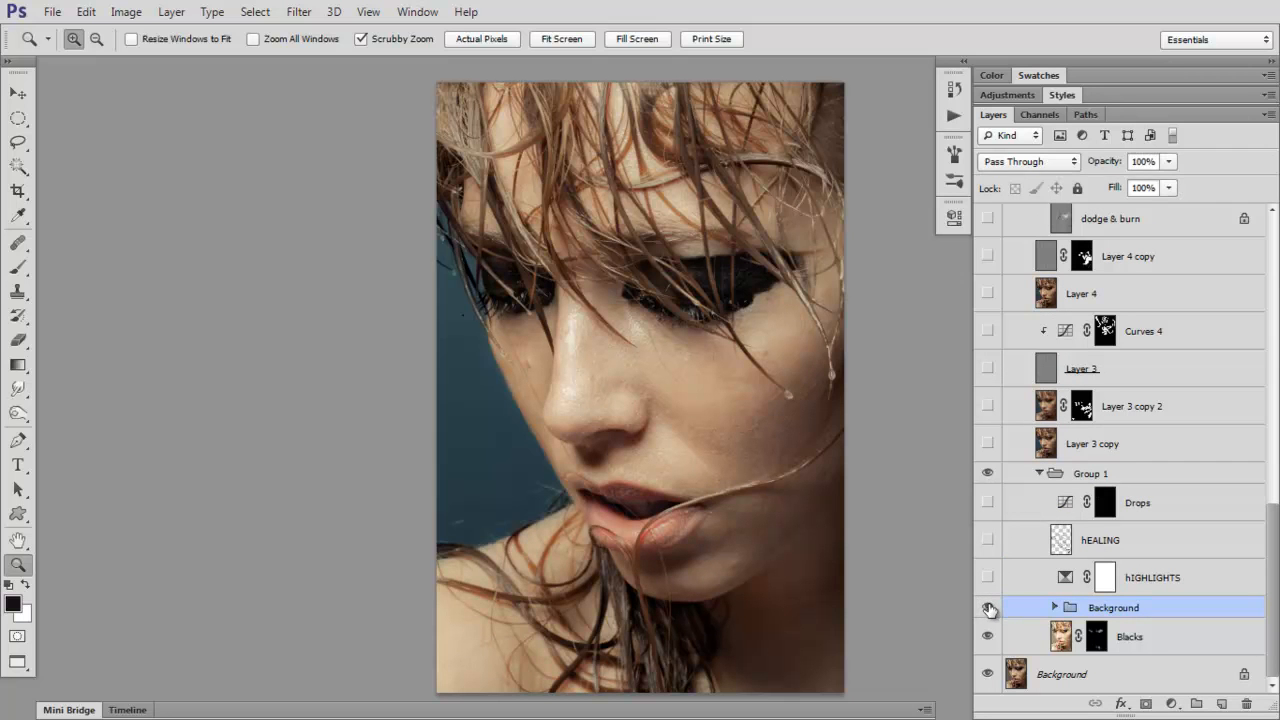
{"action": "left_click", "coordinate": [988, 609]}
{"action": "left_click", "coordinate": [988, 607]}
{"action": "left_click", "coordinate": [988, 607]}
Inspect the lips and mouth up close with and without the Background group
{"action": "mouse_move", "coordinate": [685, 550]}
{"action": "left_mouse_down"}
{"action": "mouse_move", "coordinate": [547, 489]}
{"action": "mouse_move", "coordinate": [629, 491]}
{"action": "mouse_move", "coordinate": [693, 537]}
{"action": "left_mouse_up"}
{"action": "left_click_drag", "start_coordinate": [628, 513], "coordinate": [651, 517]}
{"action": "left_click", "coordinate": [988, 607]}
{"action": "left_click_drag", "start_coordinate": [650, 503], "coordinate": [1003, 600]}
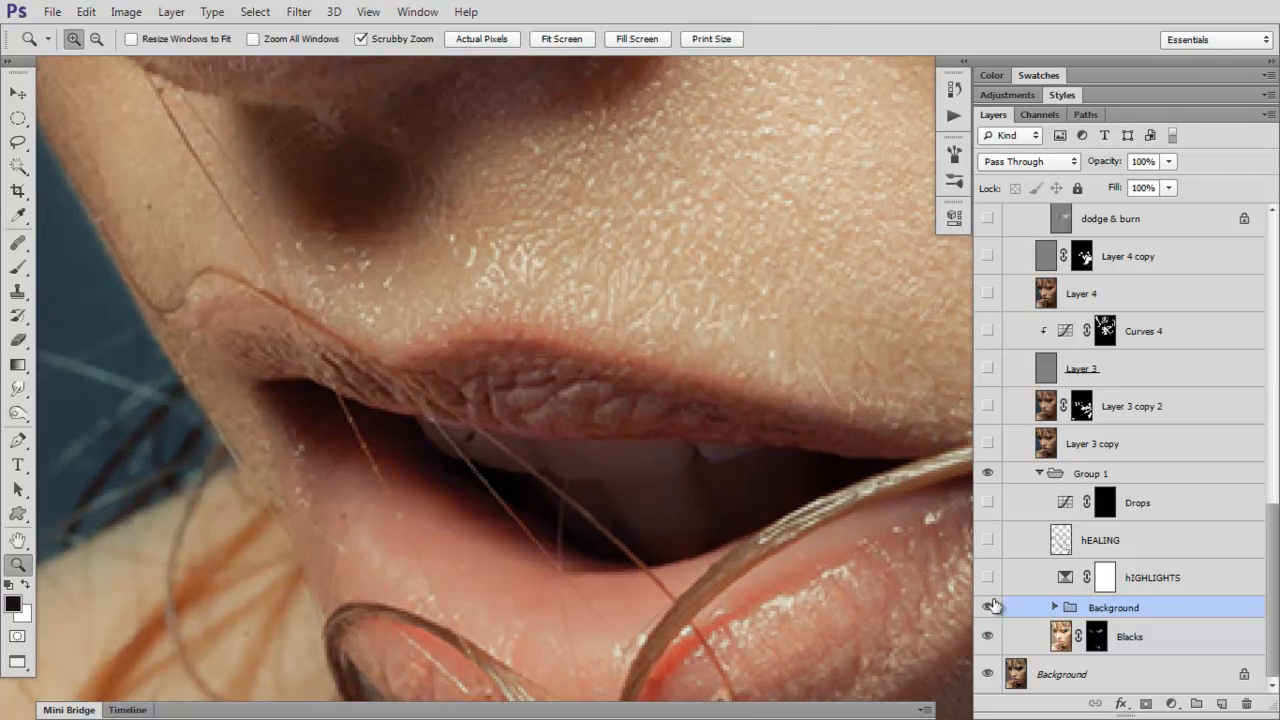
{"action": "left_click", "coordinate": [988, 607]}
{"action": "left_click", "coordinate": [988, 607]}
{"action": "left_click", "coordinate": [988, 607]}
{"action": "left_click", "coordinate": [988, 607]}
Examine the Green, Blue and Red channel curves of the Curves 2 adjustment inside the Background group
{"action": "left_click", "coordinate": [1054, 608]}
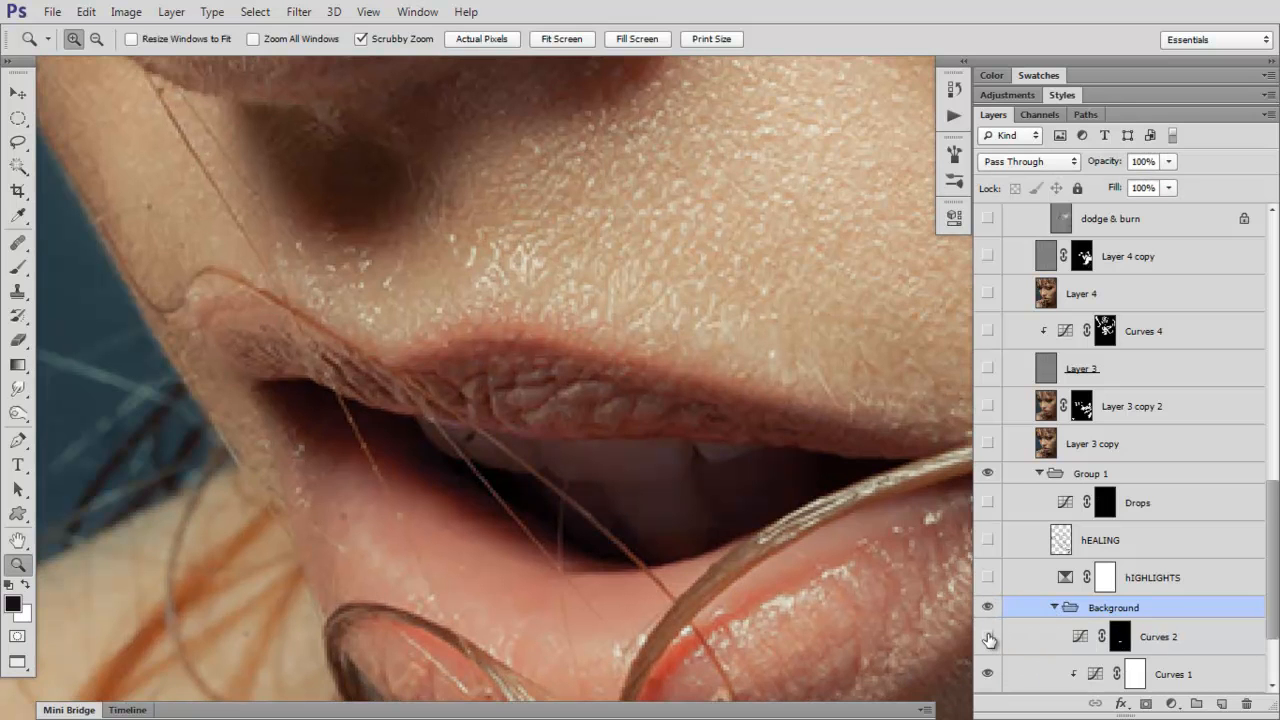
{"action": "double_click", "coordinate": [1080, 636]}
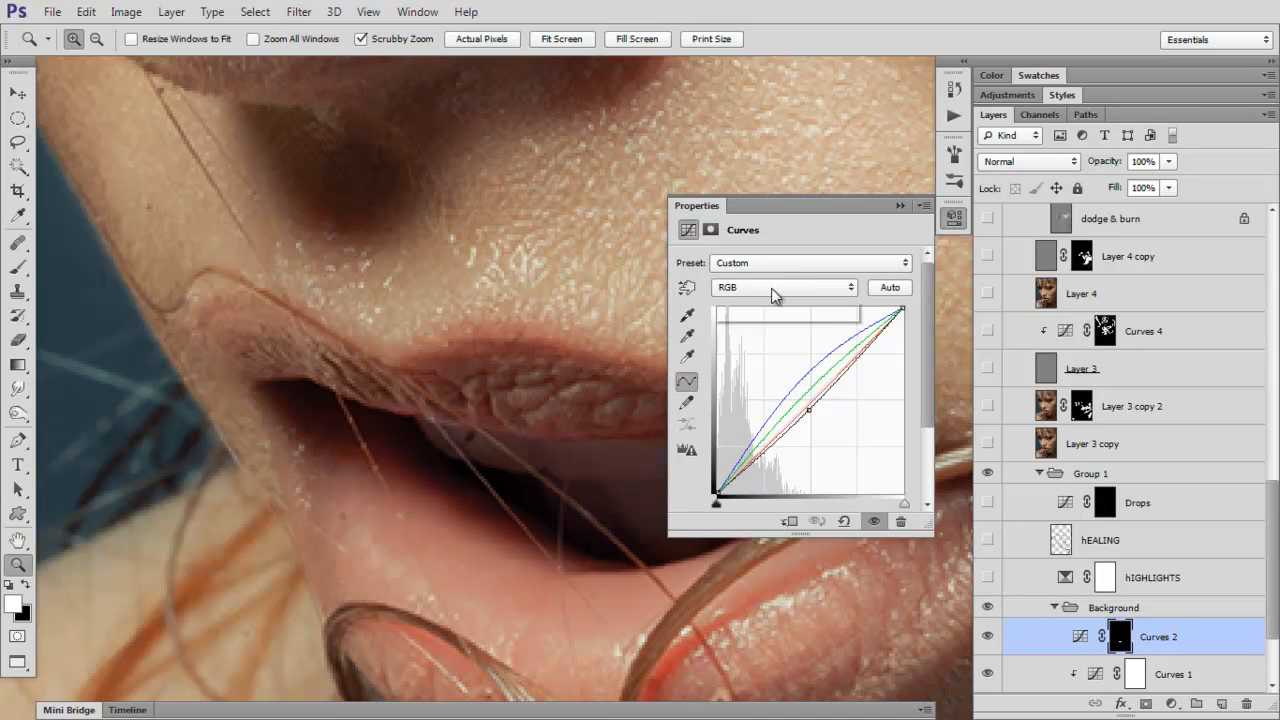
{"action": "left_click", "coordinate": [773, 290]}
{"action": "left_click", "coordinate": [751, 338]}
{"action": "left_click", "coordinate": [776, 290]}
{"action": "left_click", "coordinate": [770, 352]}
{"action": "left_click", "coordinate": [805, 290]}
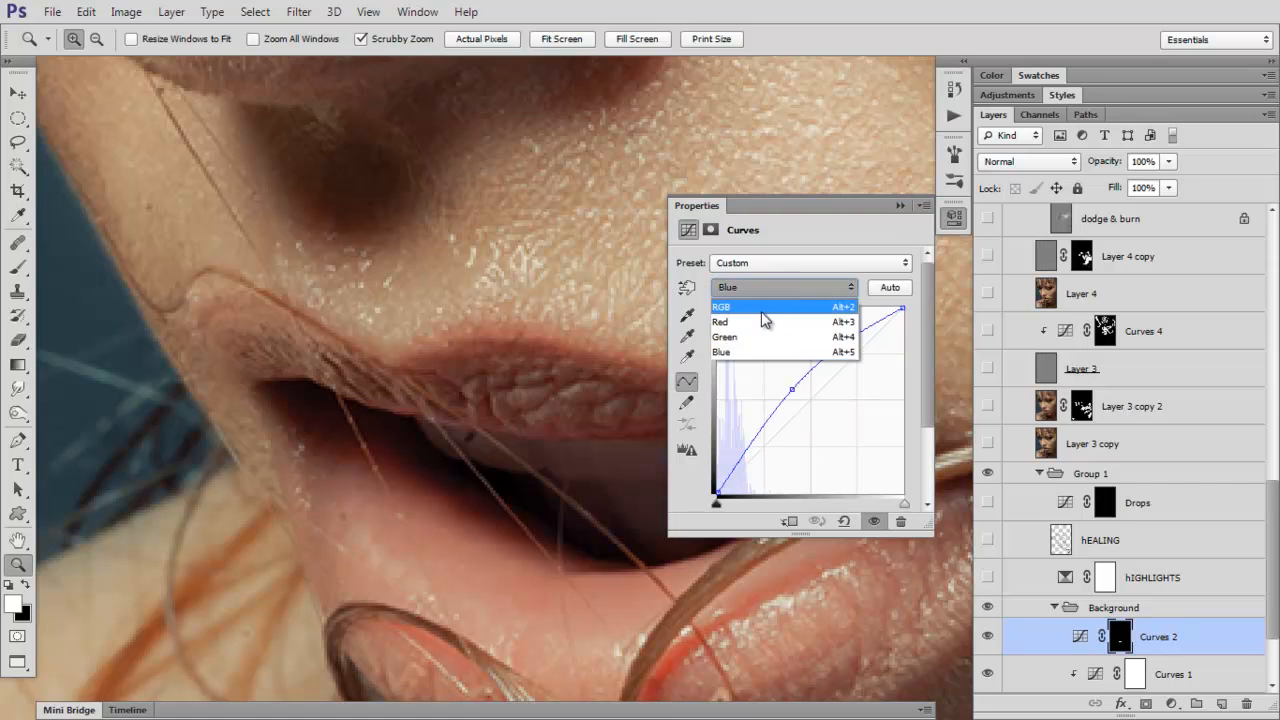
{"action": "left_click", "coordinate": [752, 322]}
{"action": "left_click", "coordinate": [900, 206]}
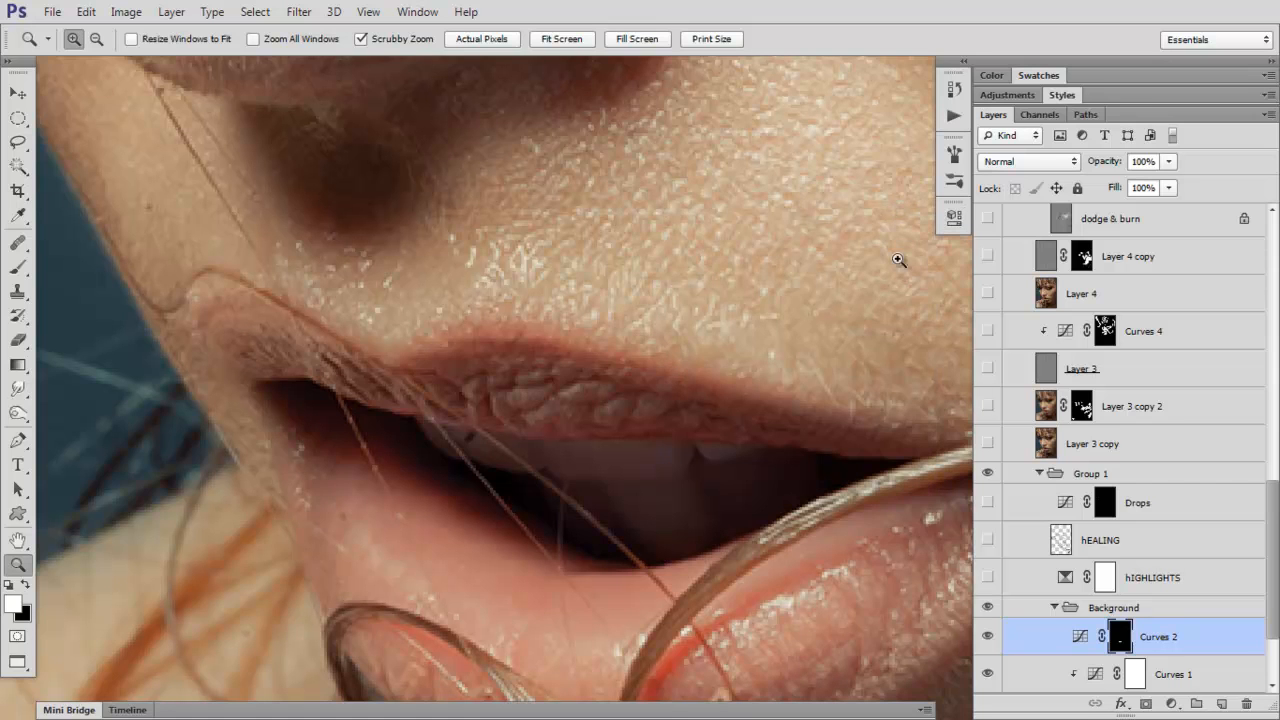
Recheck the portrait with and without the Background group's adjustments and collapse the group
{"action": "left_click", "coordinate": [988, 609]}
{"action": "left_click", "coordinate": [988, 609]}
{"action": "left_click", "coordinate": [559, 39]}
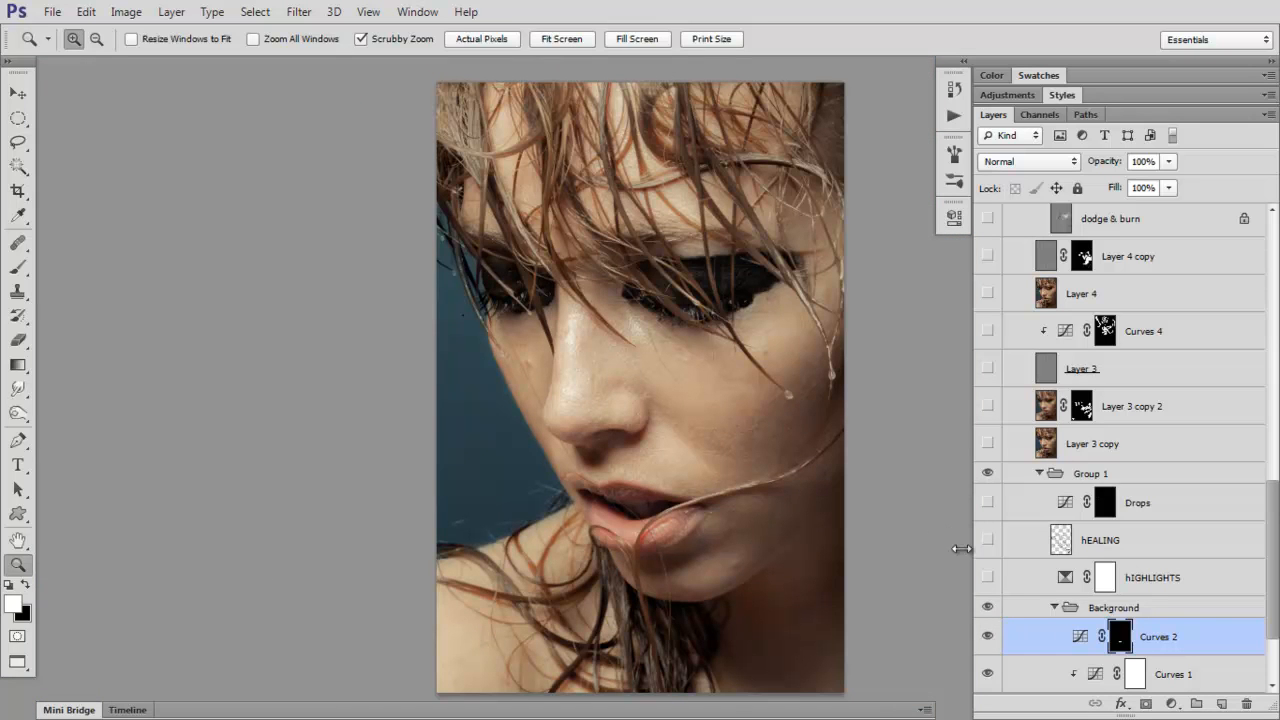
{"action": "left_click", "coordinate": [1054, 607]}
{"action": "left_click", "coordinate": [978, 608]}
{"action": "left_click", "coordinate": [975, 602]}
Turn on the hIGHLIGHTS layer and compare the skin highlights around the nose with and without it
{"action": "left_click", "coordinate": [987, 580]}
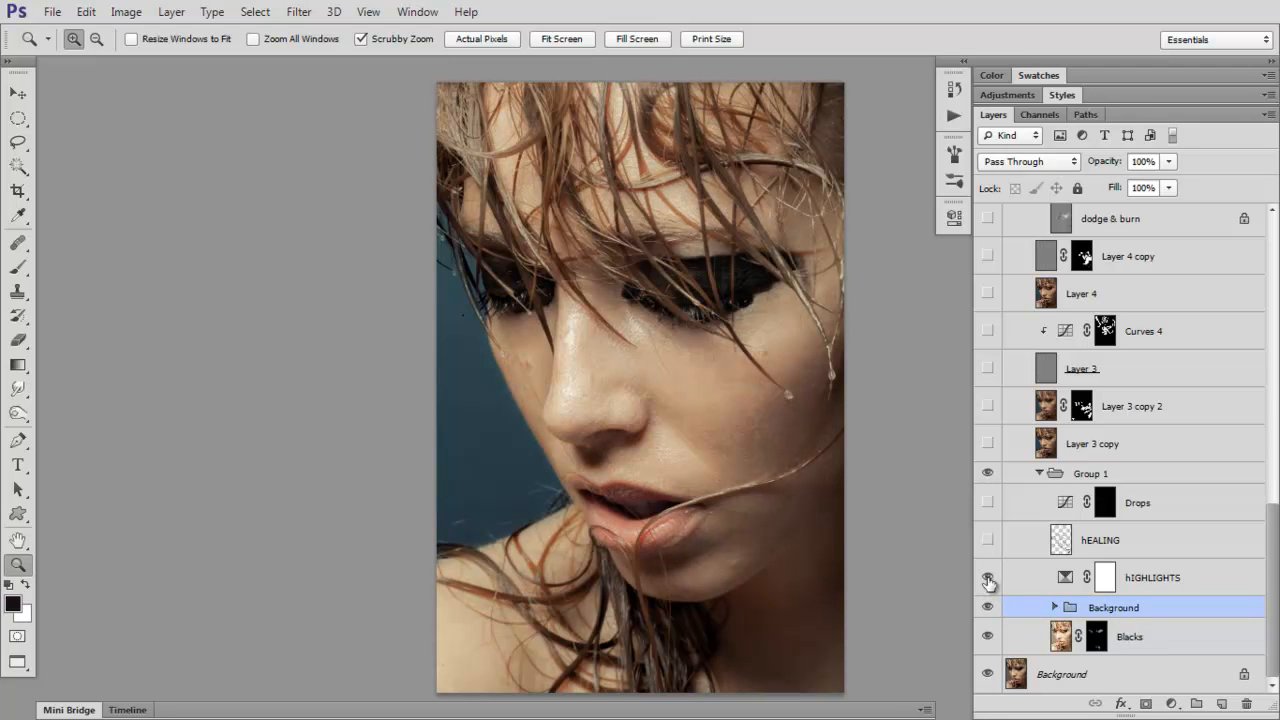
{"action": "left_click", "coordinate": [988, 578]}
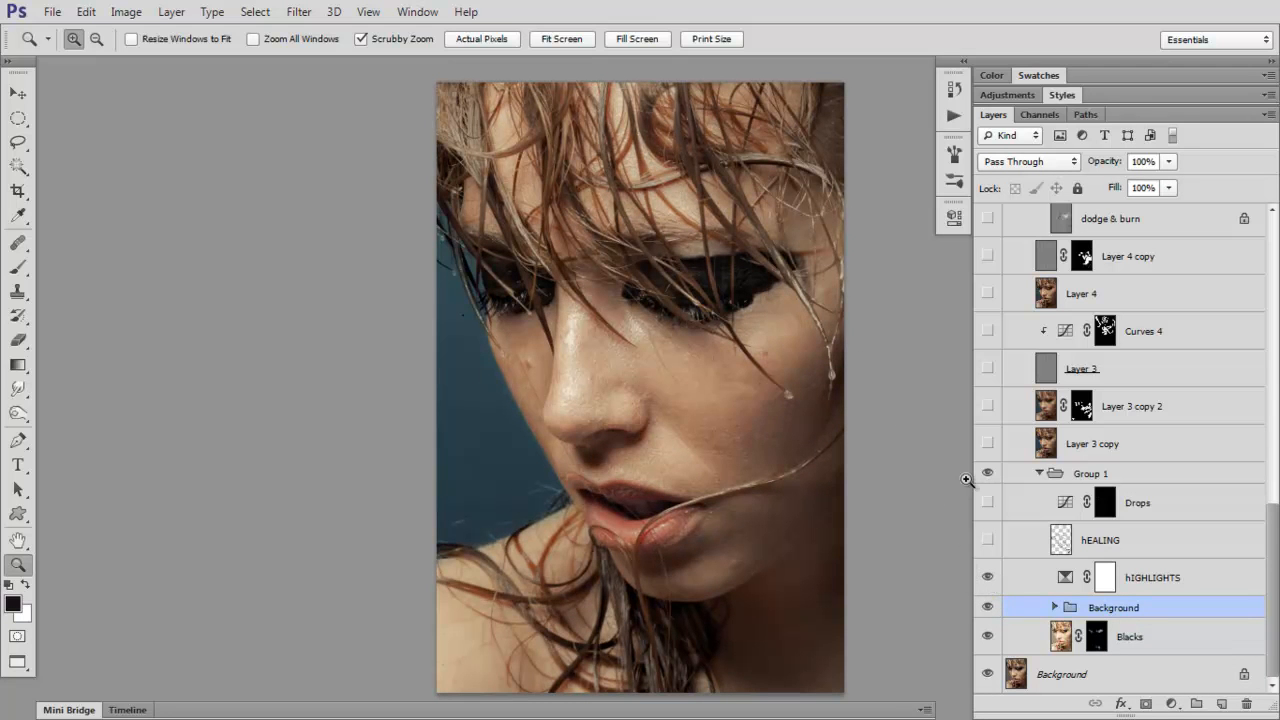
{"action": "left_click", "coordinate": [645, 398]}
{"action": "left_click", "coordinate": [645, 398]}
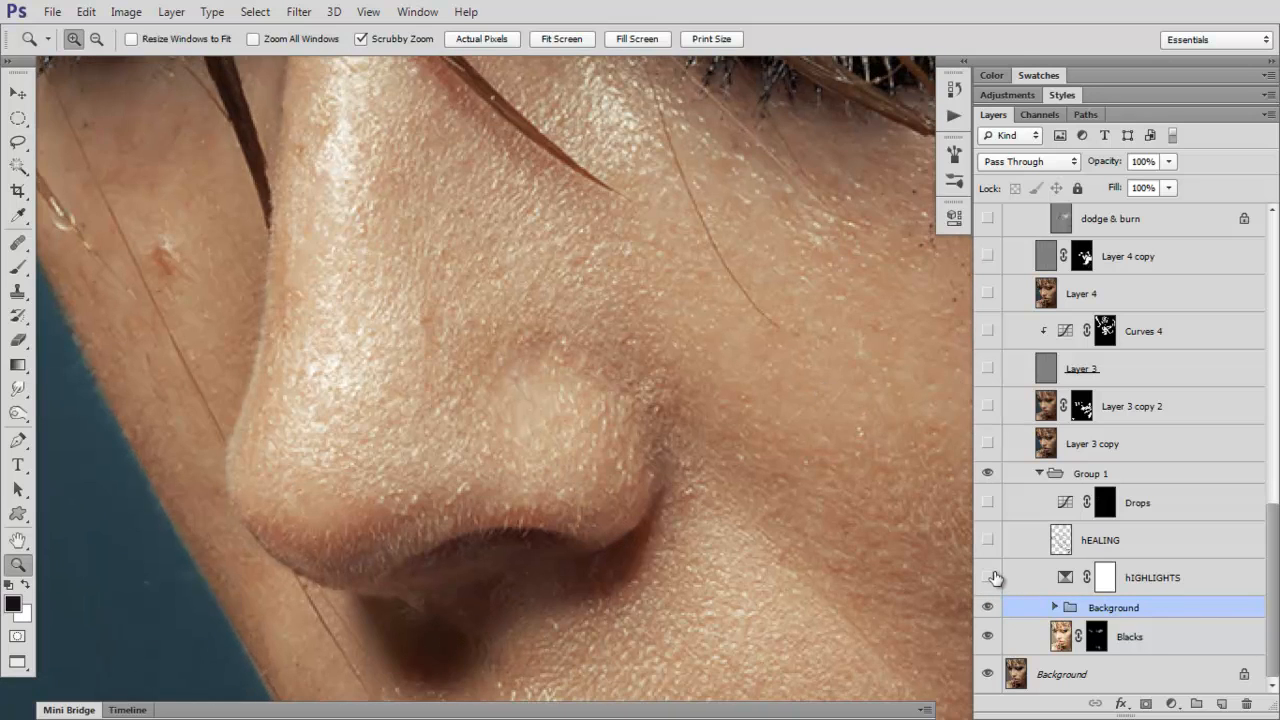
{"action": "left_click", "coordinate": [988, 578]}
{"action": "left_click", "coordinate": [988, 578]}
{"action": "left_click", "coordinate": [561, 39]}
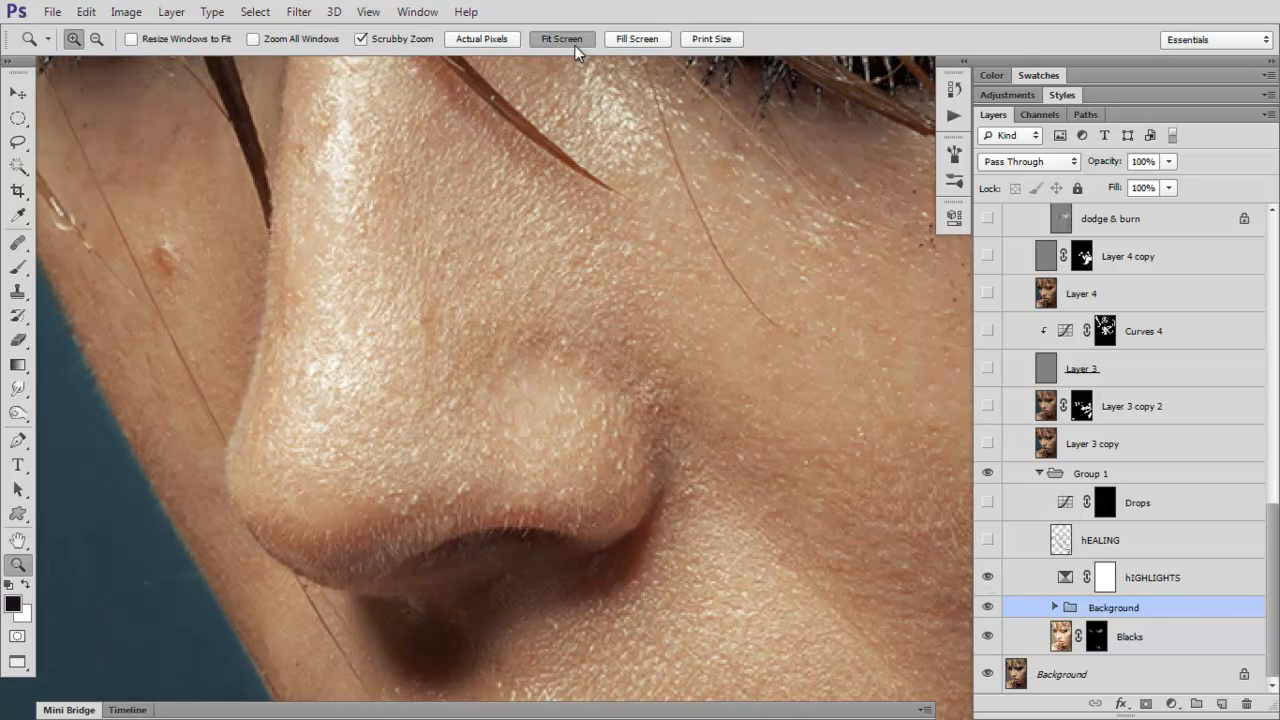
Review the Selective Color settings of the hIGHLIGHTS layer, looking through its color ranges
{"action": "double_click", "coordinate": [1063, 578]}
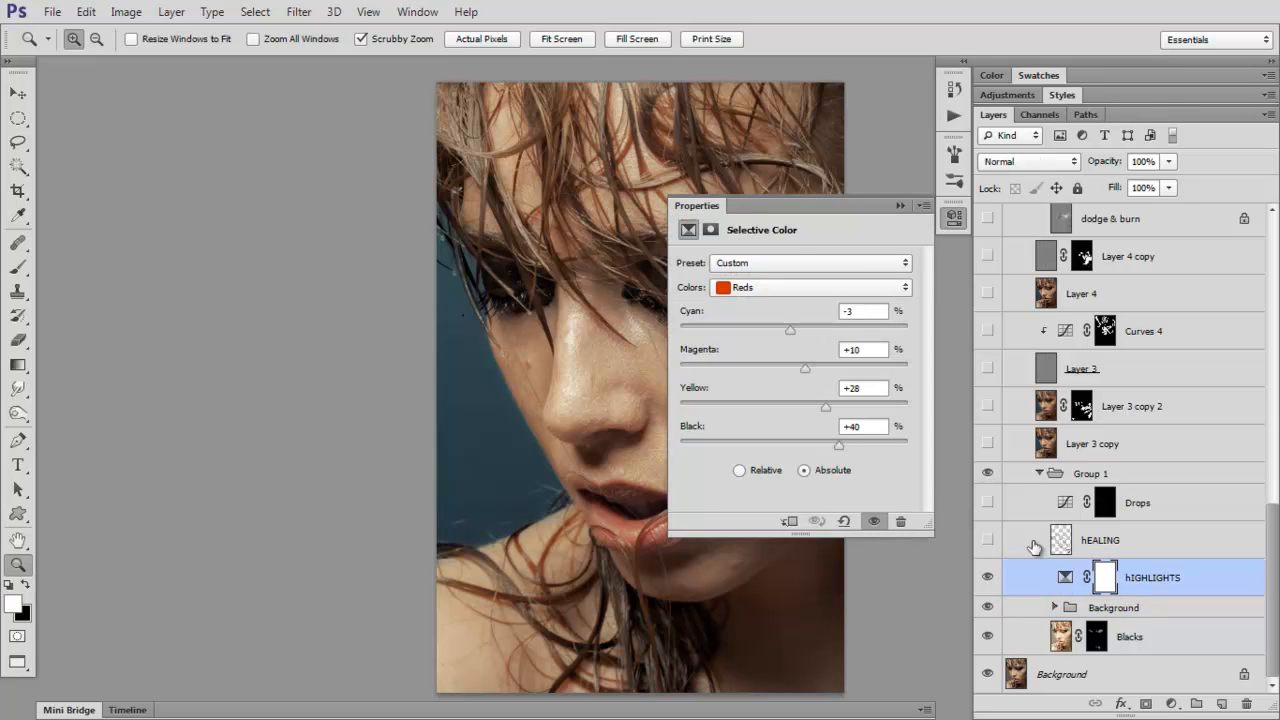
{"action": "left_click", "coordinate": [800, 287]}
{"action": "left_click", "coordinate": [777, 305]}
{"action": "left_click", "coordinate": [790, 287]}
{"action": "left_click", "coordinate": [772, 298]}
{"action": "left_click", "coordinate": [900, 205]}
Compare the full portrait's skin tones with and without the hIGHLIGHTS layer
{"action": "left_click", "coordinate": [987, 577]}
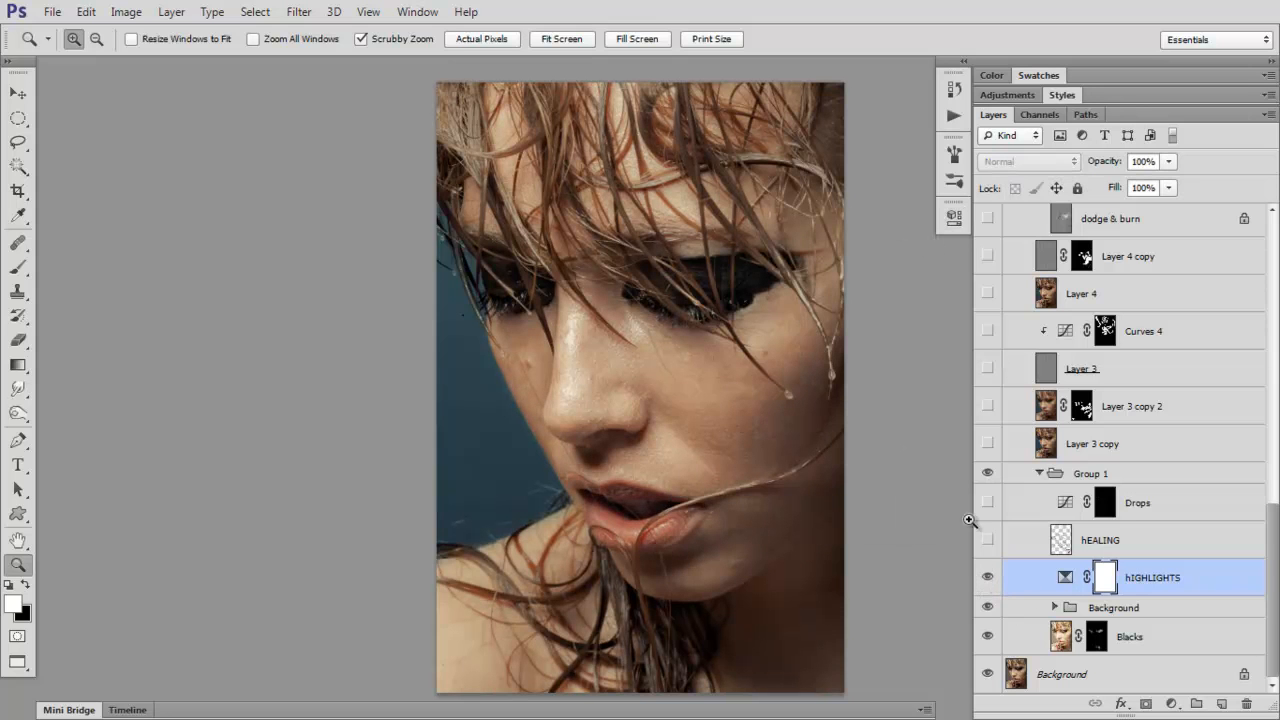
{"action": "left_click", "coordinate": [986, 576]}
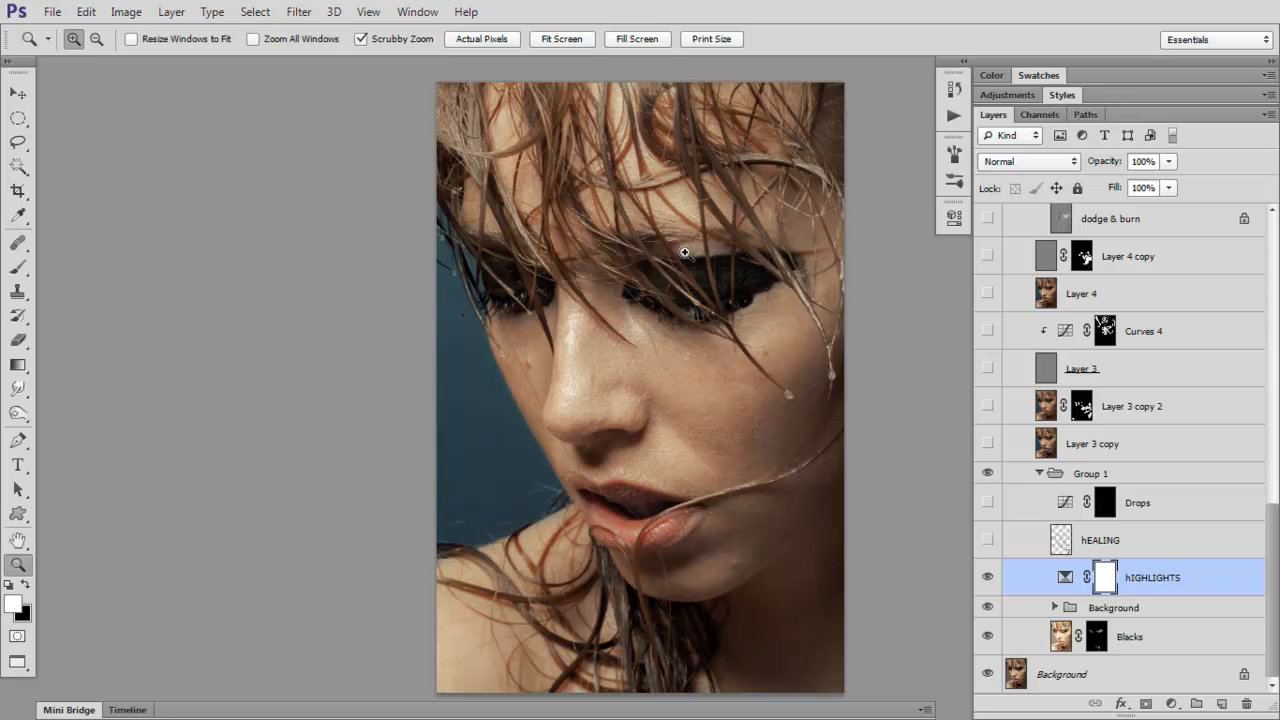
{"action": "left_click", "coordinate": [987, 577]}
{"action": "left_click", "coordinate": [987, 577]}
Turn on the hEALING layer and compare the whole portrait with and without it
{"action": "left_click", "coordinate": [987, 541]}
{"action": "left_click", "coordinate": [987, 541]}
{"action": "left_click", "coordinate": [986, 541]}
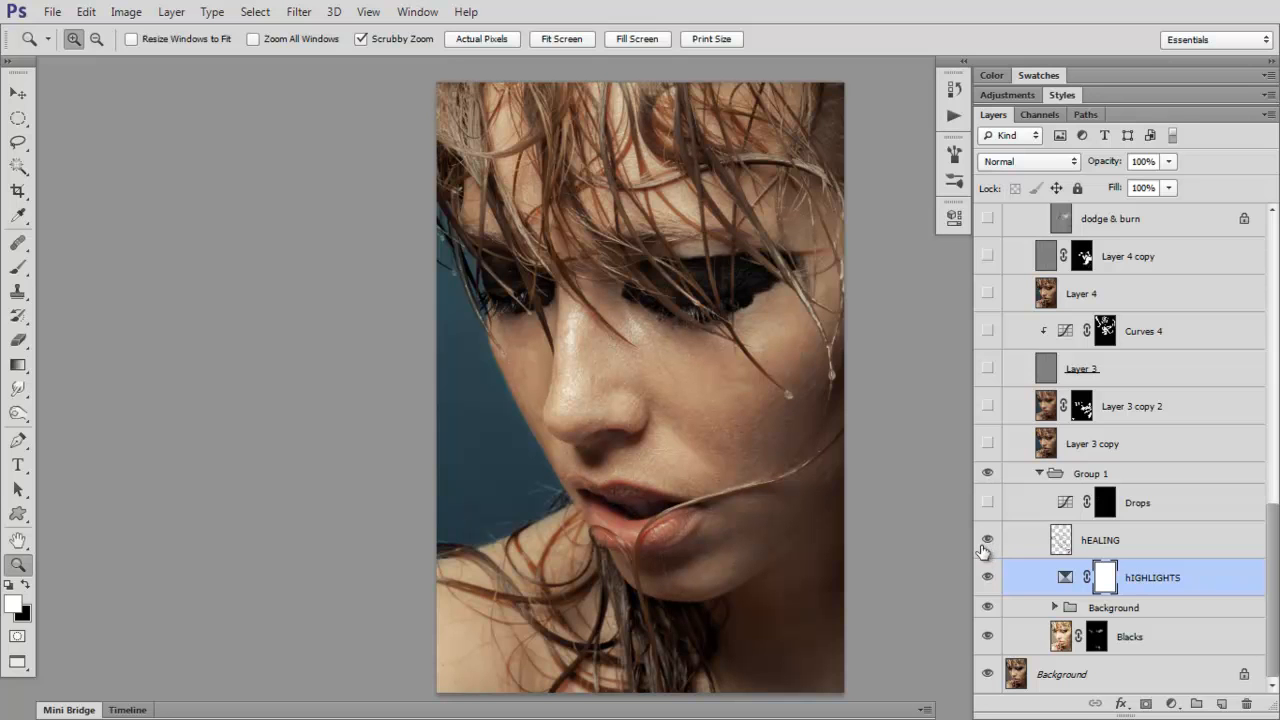
{"action": "left_click", "coordinate": [987, 541]}
Inspect the nose and cheek up close with and without the hEALING layer
{"action": "left_click", "coordinate": [724, 408]}
{"action": "left_click_drag", "start_coordinate": [715, 426], "coordinate": [705, 328]}
{"action": "left_click", "coordinate": [684, 384]}
{"action": "left_click_drag", "start_coordinate": [715, 275], "coordinate": [675, 375]}
{"action": "left_click", "coordinate": [691, 374]}
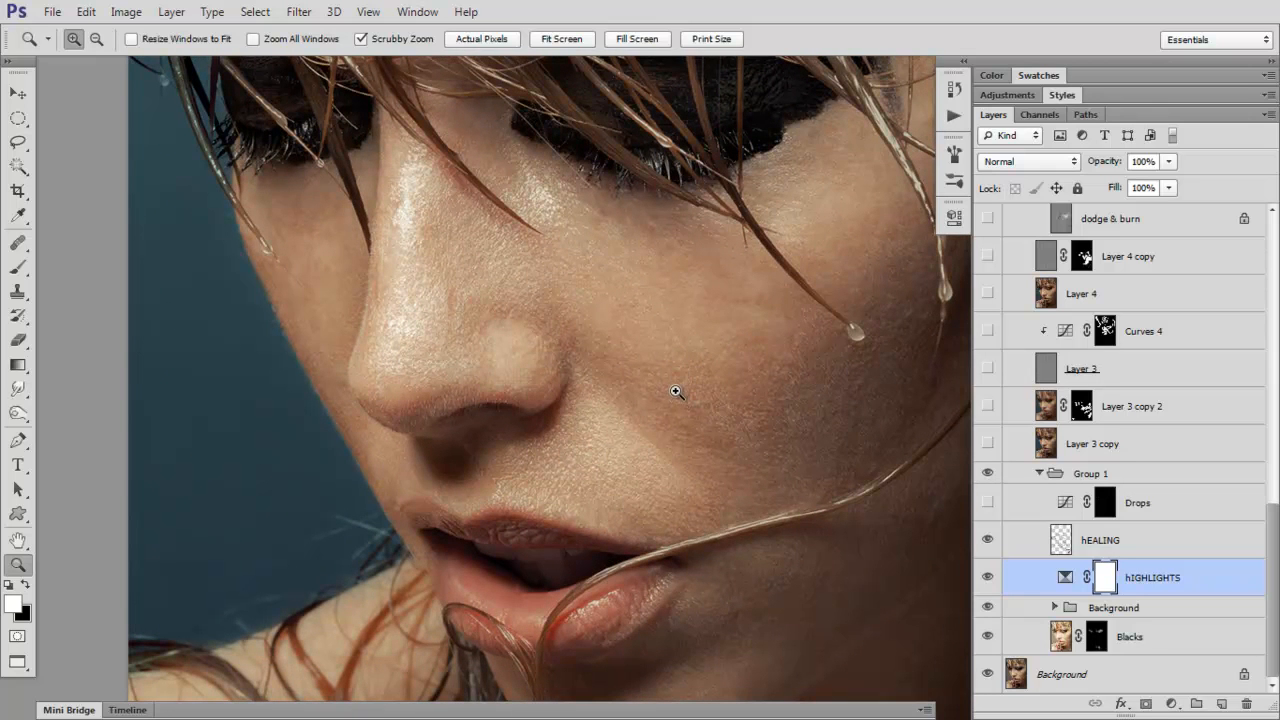
{"action": "left_click", "coordinate": [988, 541]}
{"action": "left_click", "coordinate": [988, 541]}
{"action": "left_click", "coordinate": [988, 541]}
{"action": "left_click", "coordinate": [988, 541]}
Compare the mouth, chin and shoulder with and without the hEALING layer
{"action": "left_click_drag", "start_coordinate": [706, 451], "coordinate": [670, 300]}
{"action": "mouse_move", "coordinate": [686, 455]}
{"action": "left_mouse_down"}
{"action": "mouse_move", "coordinate": [680, 420]}
{"action": "mouse_move", "coordinate": [727, 367]}
{"action": "left_mouse_up"}
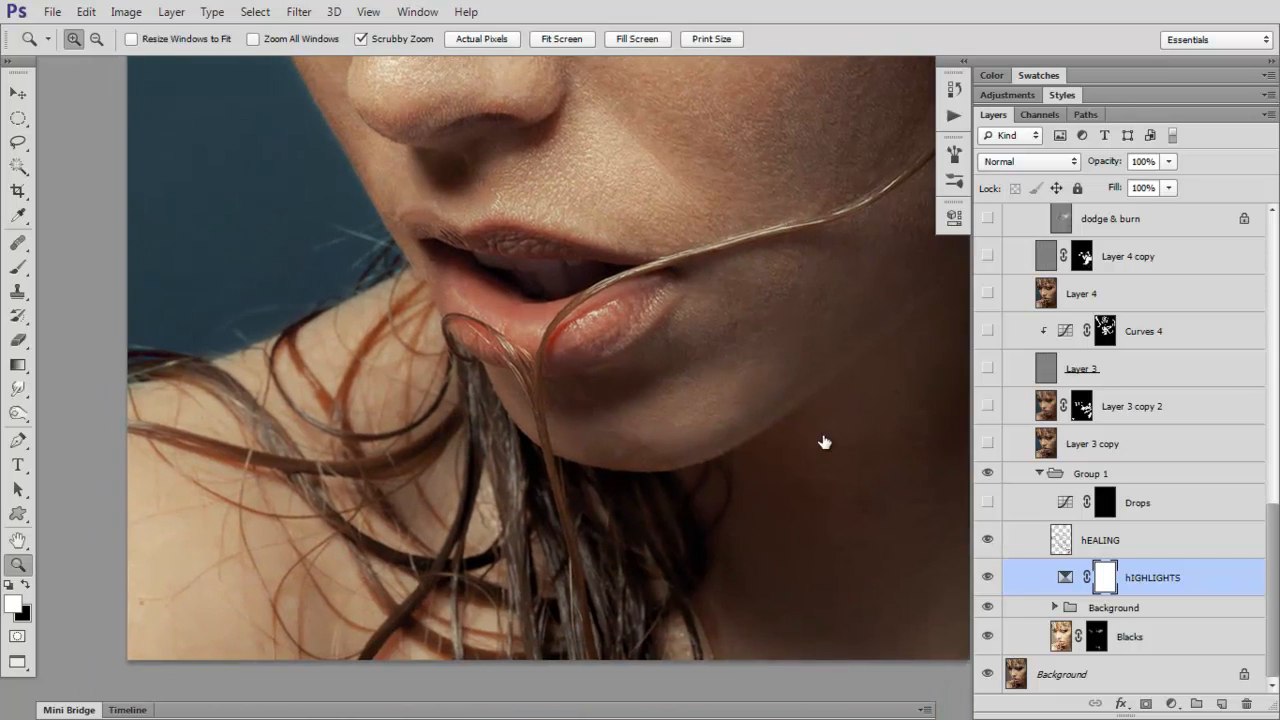
{"action": "left_click", "coordinate": [989, 541]}
{"action": "left_click", "coordinate": [989, 541]}
{"action": "mouse_move", "coordinate": [814, 391]}
{"action": "left_mouse_down"}
{"action": "mouse_move", "coordinate": [814, 420]}
{"action": "mouse_move", "coordinate": [800, 425]}
{"action": "left_mouse_up"}
{"action": "left_click", "coordinate": [988, 541]}
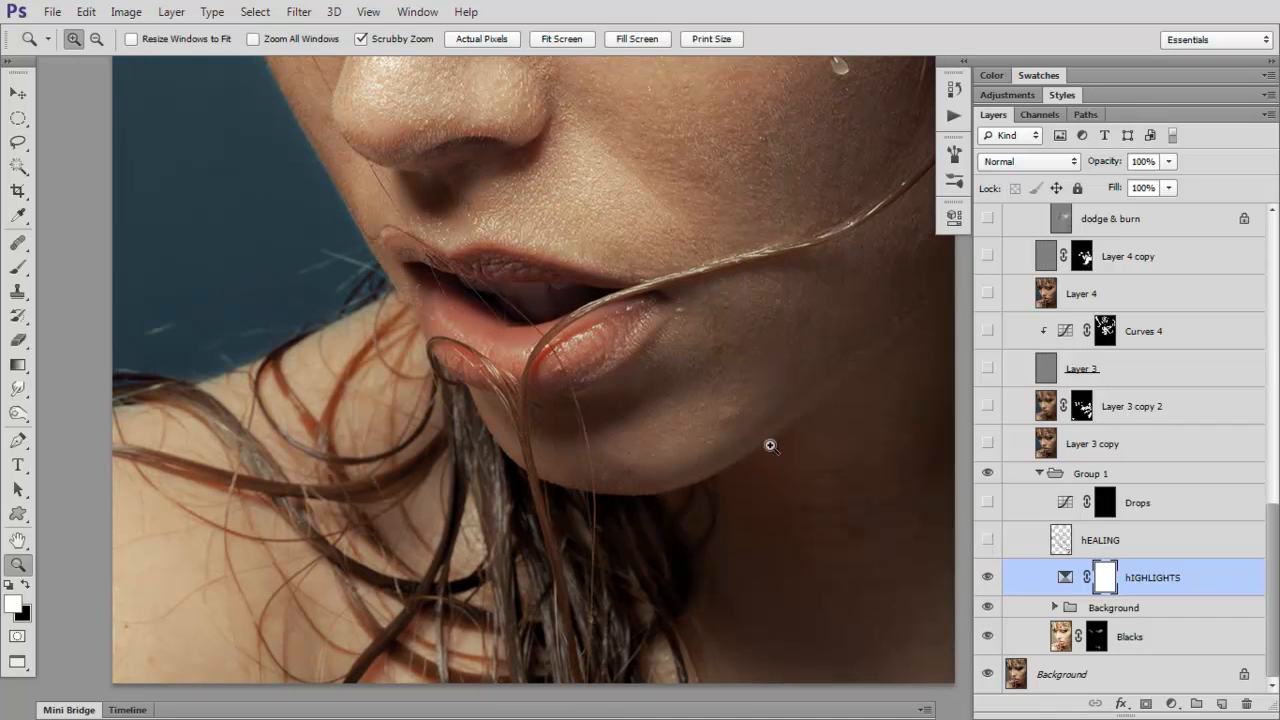
Compare the eyes, forehead and hair with and without the hEALING layer
{"action": "scroll", "coordinate": [472, 285], "scroll_direction": "up", "scroll_amount": 7}
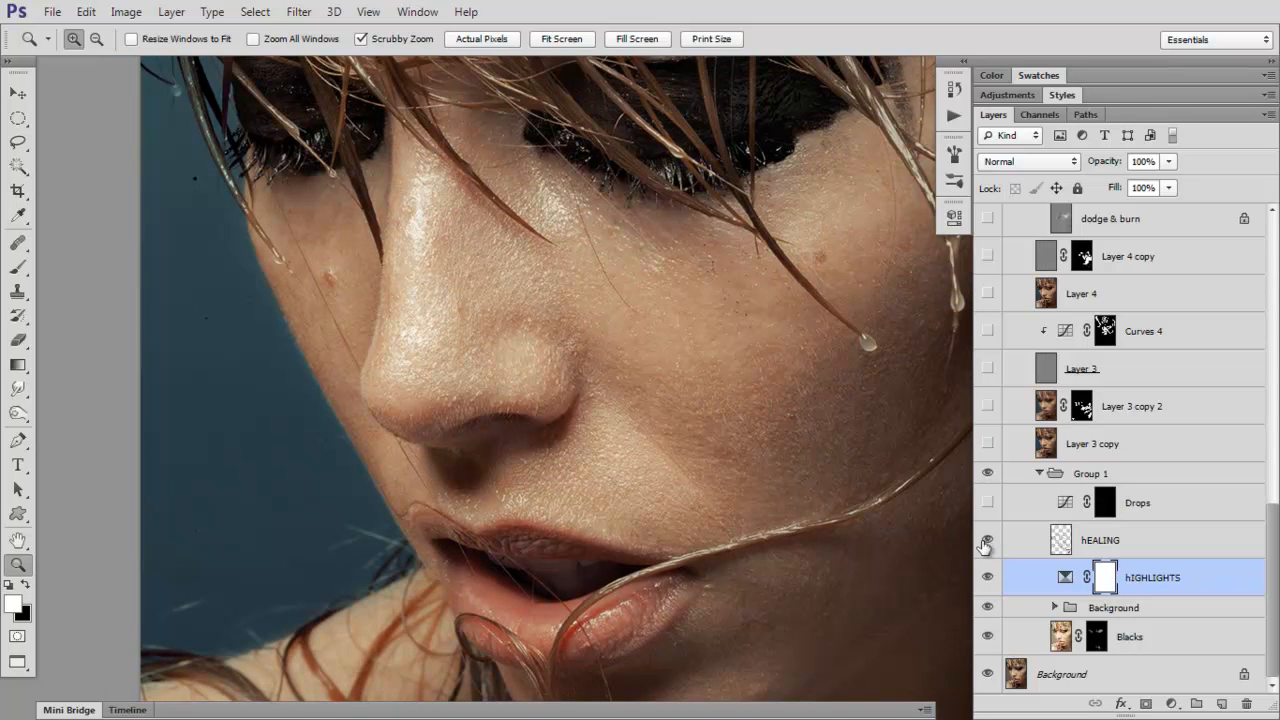
{"action": "left_click_drag", "start_coordinate": [815, 528], "coordinate": [744, 600]}
{"action": "scroll", "coordinate": [766, 486], "scroll_direction": "up", "scroll_amount": 6}
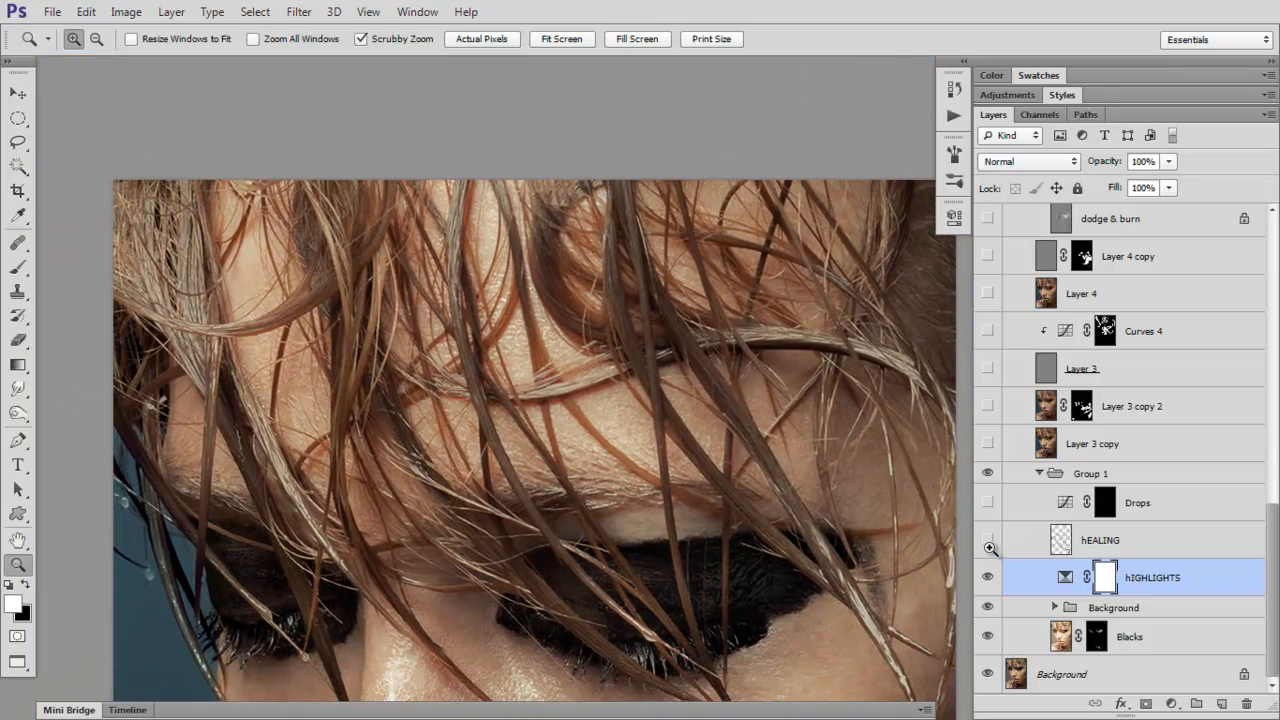
{"action": "left_click", "coordinate": [989, 544]}
{"action": "left_click", "coordinate": [988, 540]}
{"action": "left_click", "coordinate": [988, 540]}
Recheck the hEALING layer's effect on the whole portrait and turn on the Drops layer above it
{"action": "left_click_drag", "start_coordinate": [873, 490], "coordinate": [726, 460]}
{"action": "scroll", "coordinate": [726, 460], "scroll_direction": "down", "scroll_amount": 3}
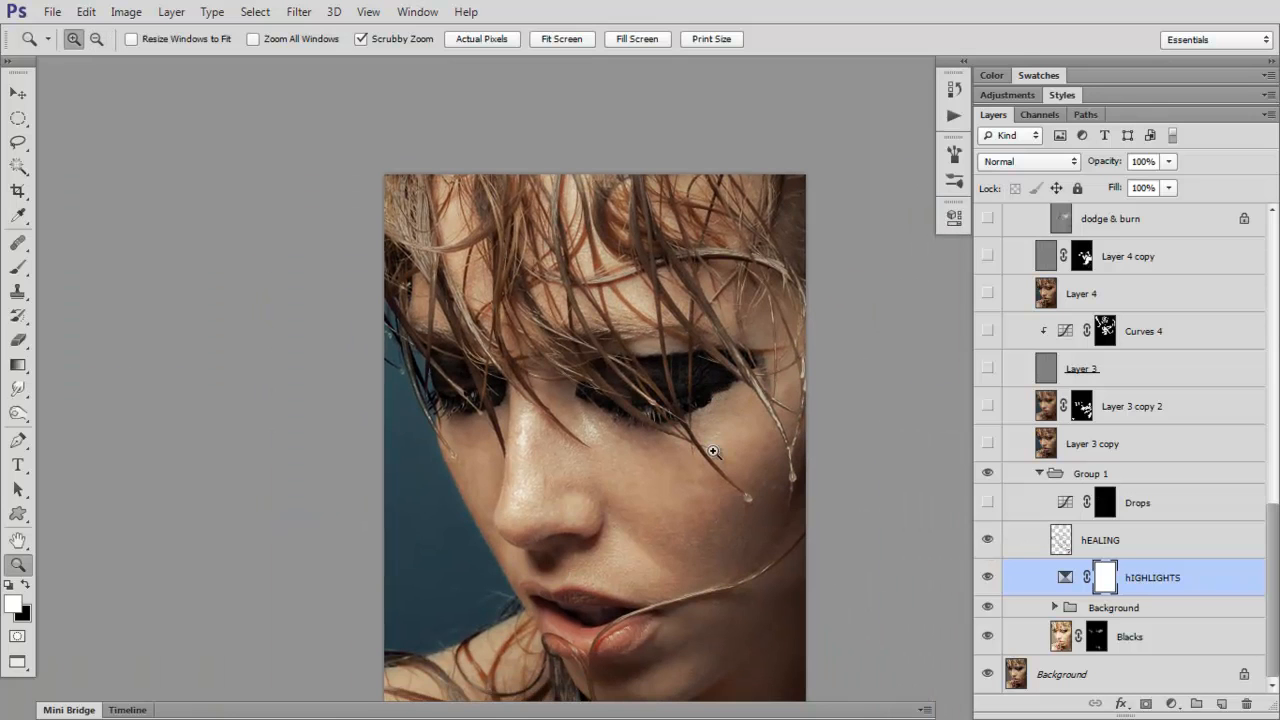
{"action": "scroll", "coordinate": [790, 422], "scroll_direction": "down", "scroll_amount": 3}
{"action": "left_click", "coordinate": [992, 540]}
{"action": "left_click", "coordinate": [992, 540]}
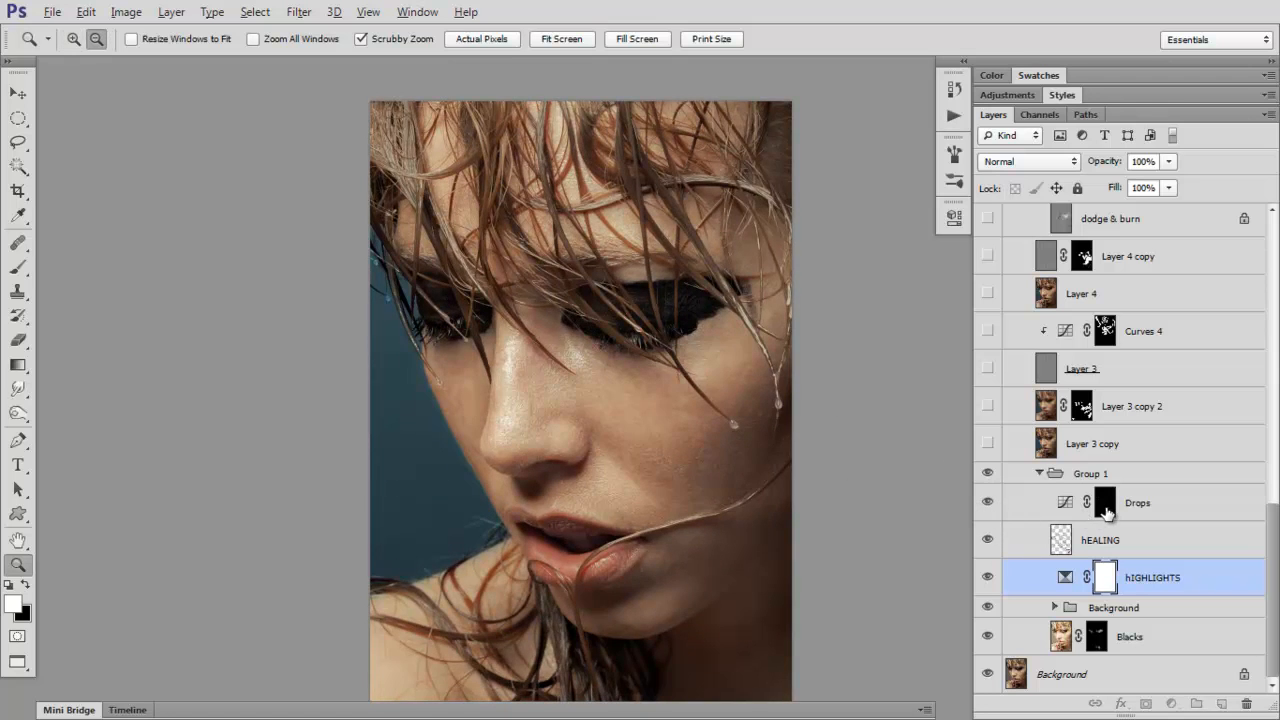
Display the Drops layer's mask on its own to see the painted areas, and return to the portrait
{"action": "left_click", "coordinate": [1102, 510], "text": "alt"}
{"action": "left_click", "coordinate": [1100, 512], "text": "alt"}
{"action": "left_click", "coordinate": [1100, 512], "text": "alt"}
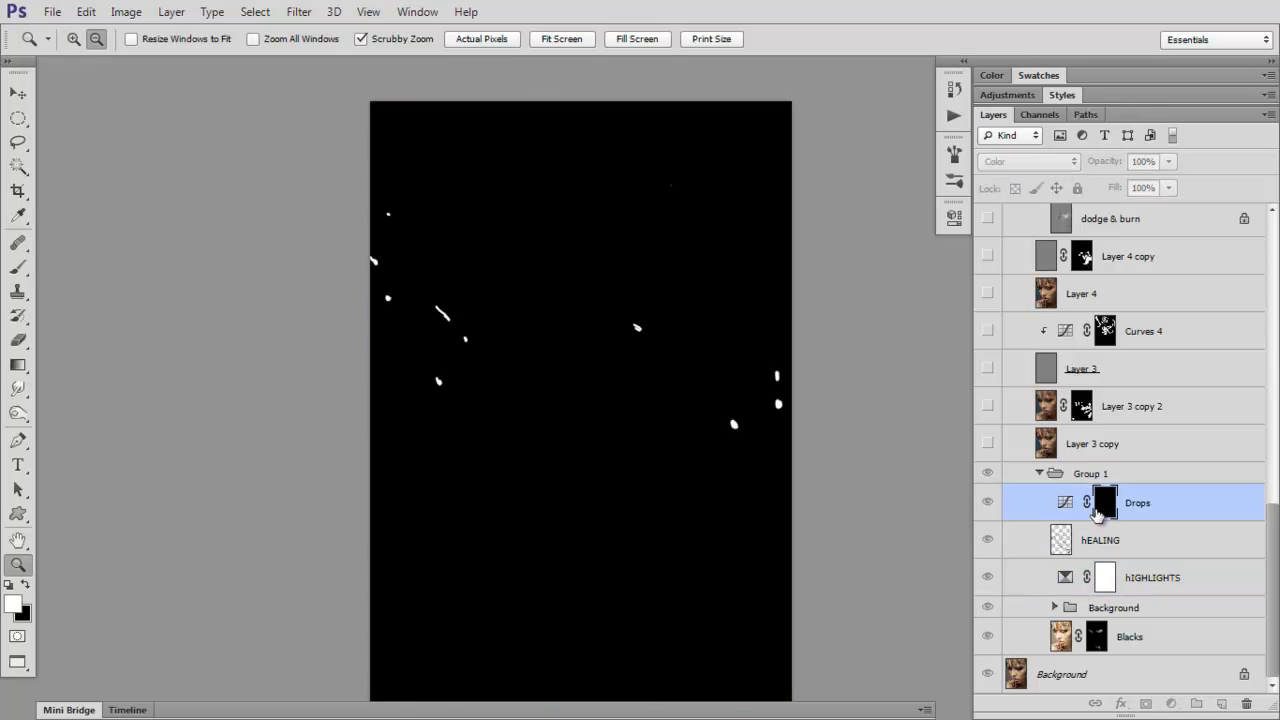
{"action": "left_click", "coordinate": [1100, 512], "text": "alt"}
Inspect the water drops on the hair tips up close with and without the Drops layer
{"action": "left_click_drag", "start_coordinate": [683, 392], "coordinate": [774, 471]}
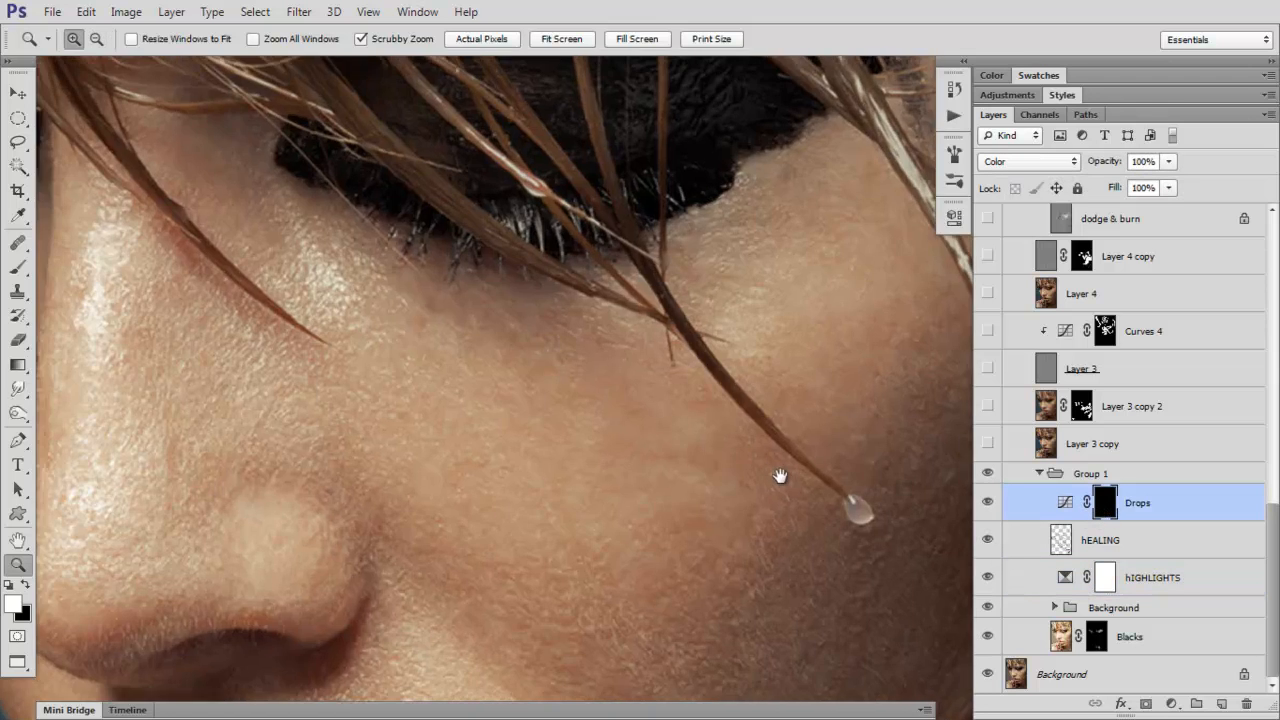
{"action": "left_click_drag", "start_coordinate": [846, 528], "coordinate": [746, 443]}
{"action": "left_click", "coordinate": [986, 505]}
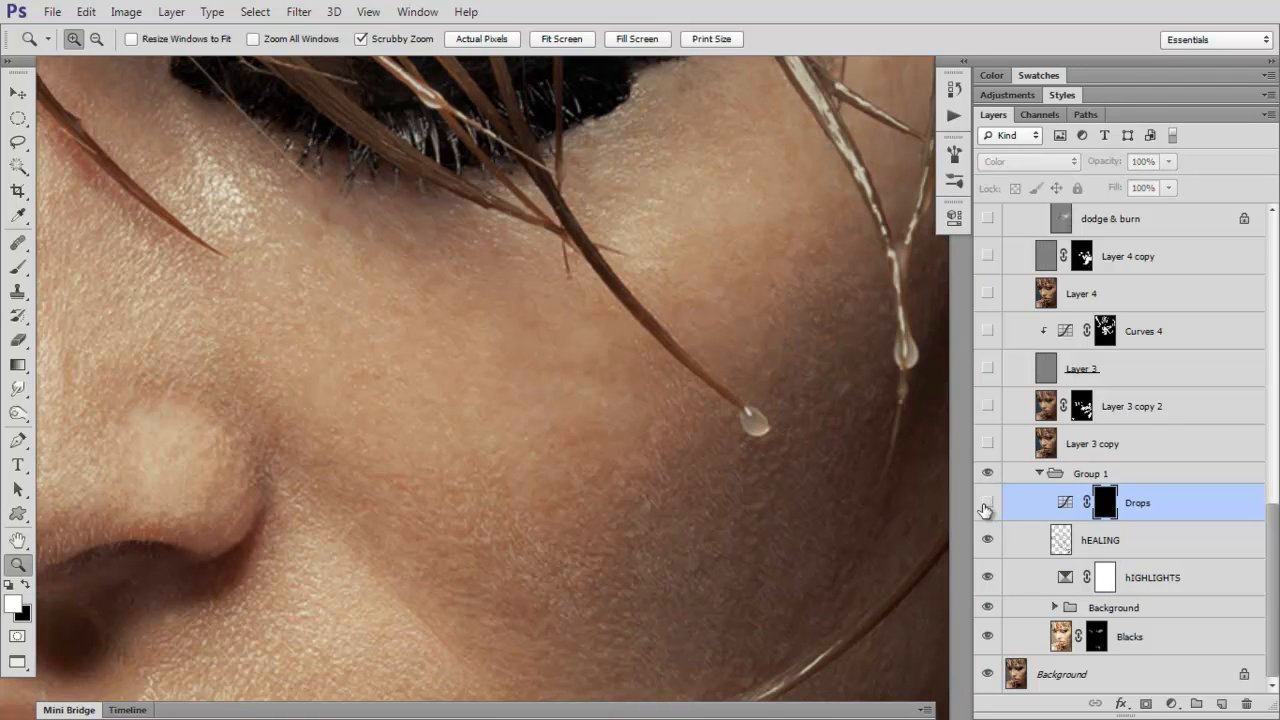
{"action": "left_click", "coordinate": [986, 506]}
{"action": "left_click", "coordinate": [988, 508]}
{"action": "left_click", "coordinate": [986, 508]}
{"action": "scroll", "coordinate": [815, 406], "scroll_direction": "up", "scroll_amount": 2}
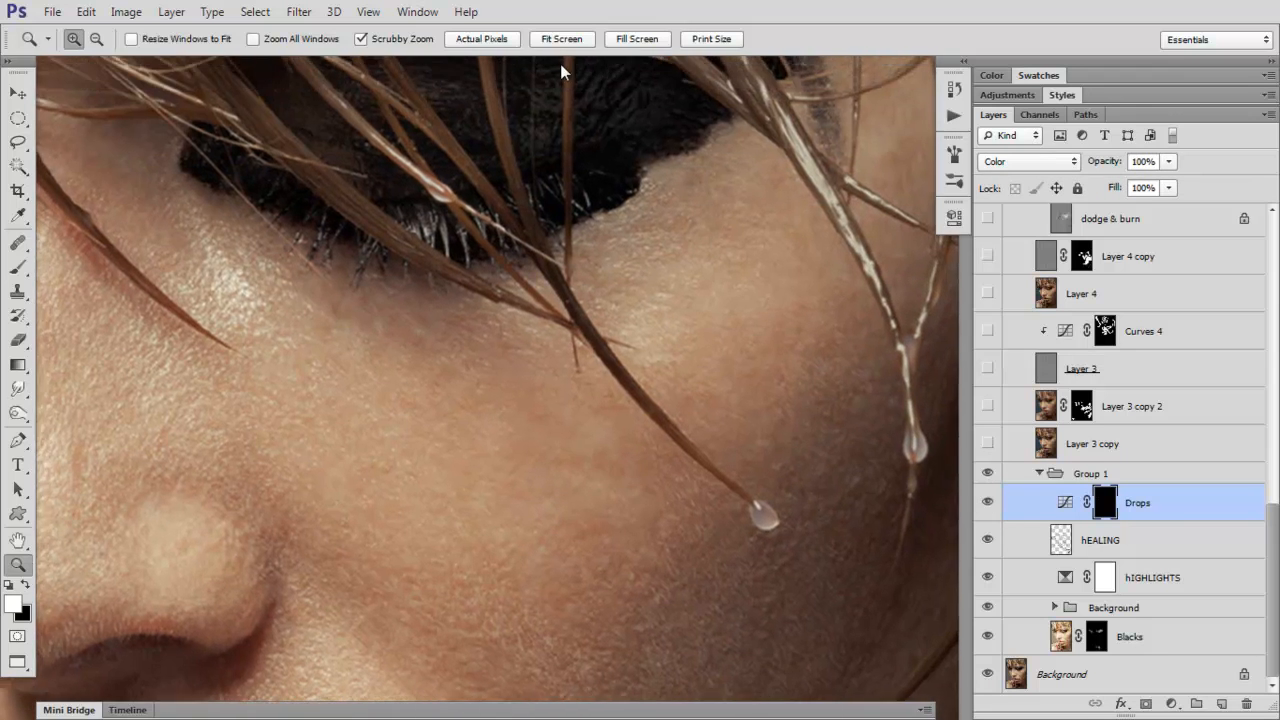
Compare the whole portrait with and without the Drops layer
{"action": "left_click", "coordinate": [560, 39]}
{"action": "left_click", "coordinate": [987, 505]}
{"action": "left_click", "coordinate": [988, 506]}
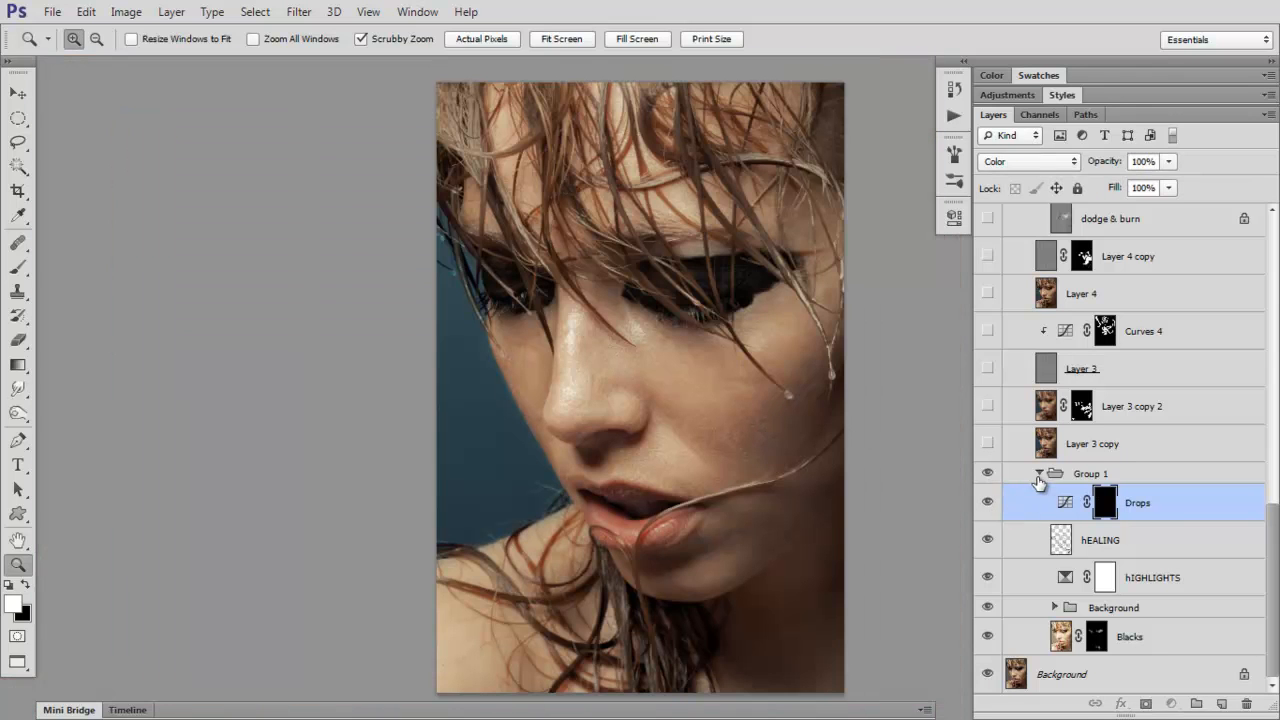
Collapse Group 1 and compare the whole portrait with and without the entire group
{"action": "left_click", "coordinate": [1039, 474]}
{"action": "left_click", "coordinate": [987, 645]}
{"action": "left_click", "coordinate": [987, 645]}
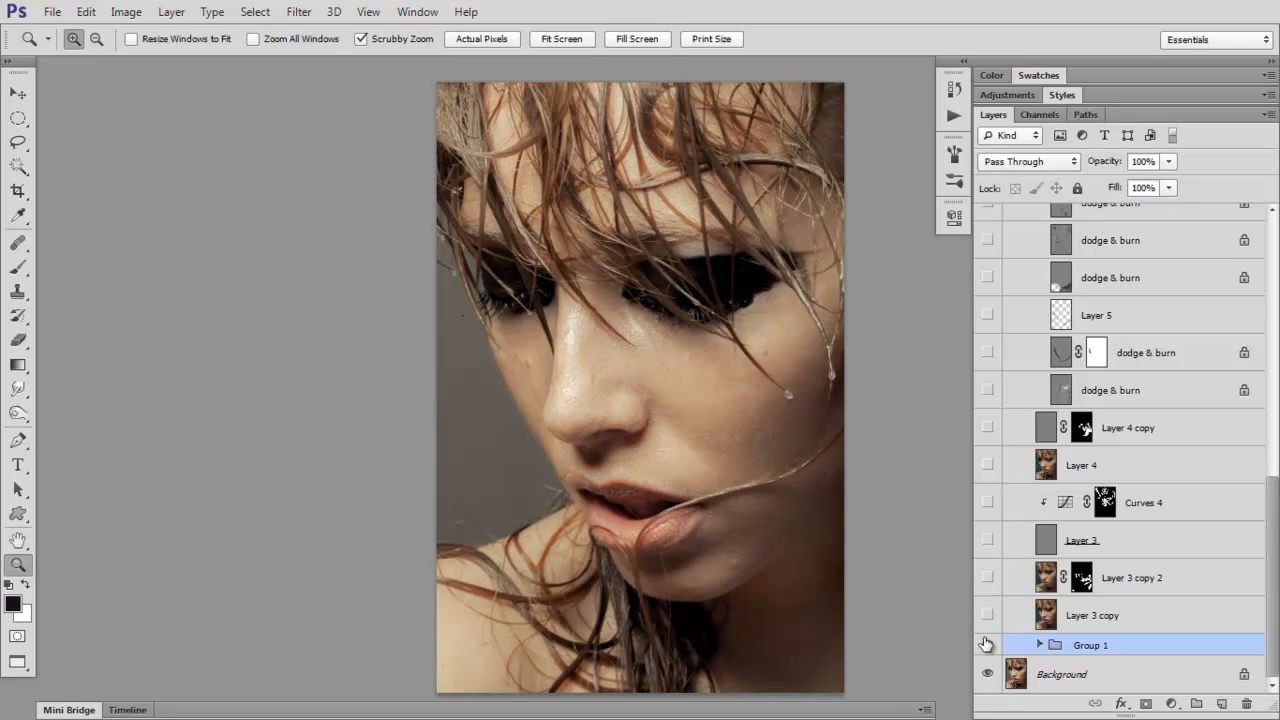
Turn on Layer 3 copy, Layer 3 copy 2 and Layer 3 above Group 1, and check Layer 3's effect
{"action": "left_click_drag", "start_coordinate": [762, 473], "coordinate": [762, 377]}
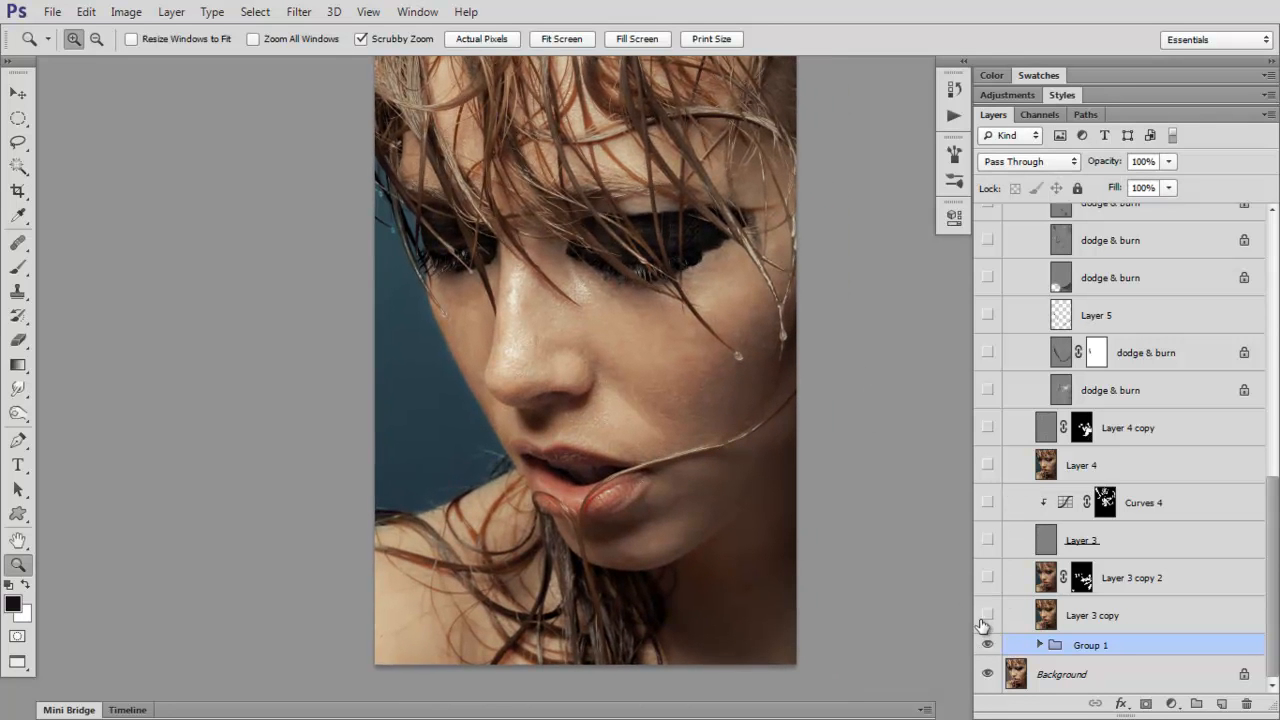
{"action": "left_click", "coordinate": [987, 540]}
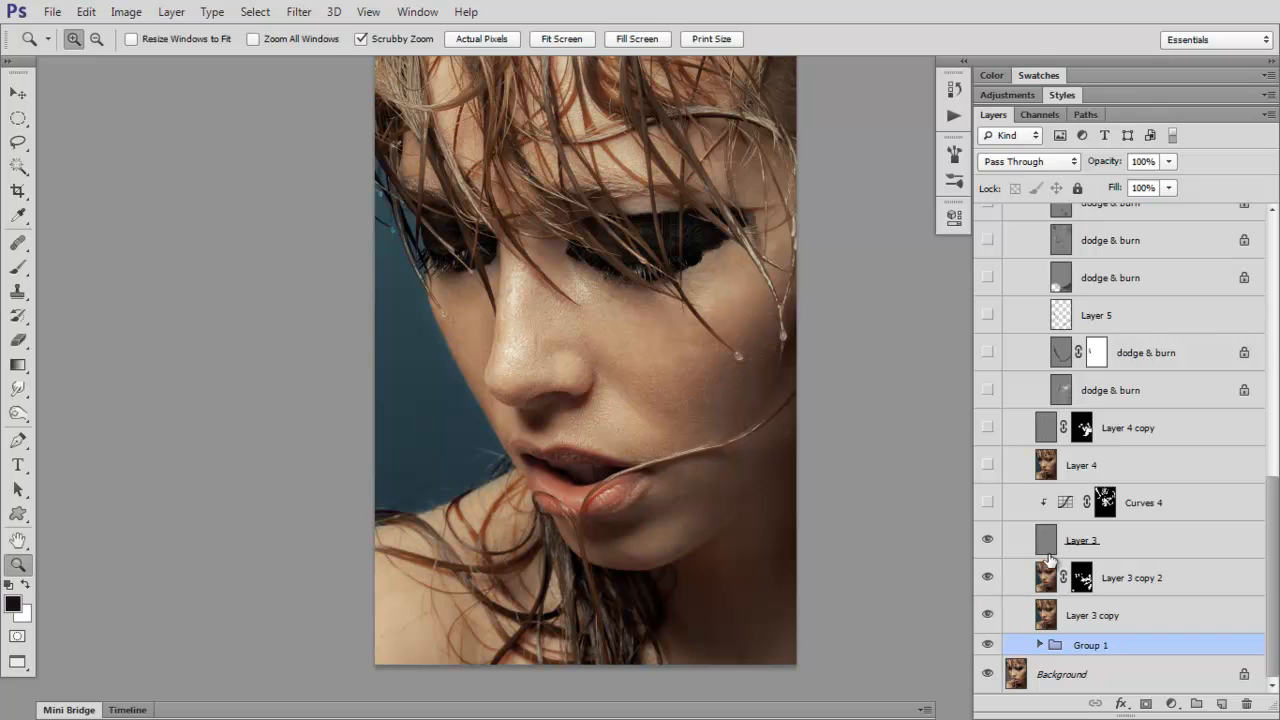
{"action": "left_click", "coordinate": [988, 542]}
{"action": "left_click", "coordinate": [988, 541]}
Select Layer 3 copy 2 and compare the lower face close up with and without it
{"action": "left_click", "coordinate": [726, 431]}
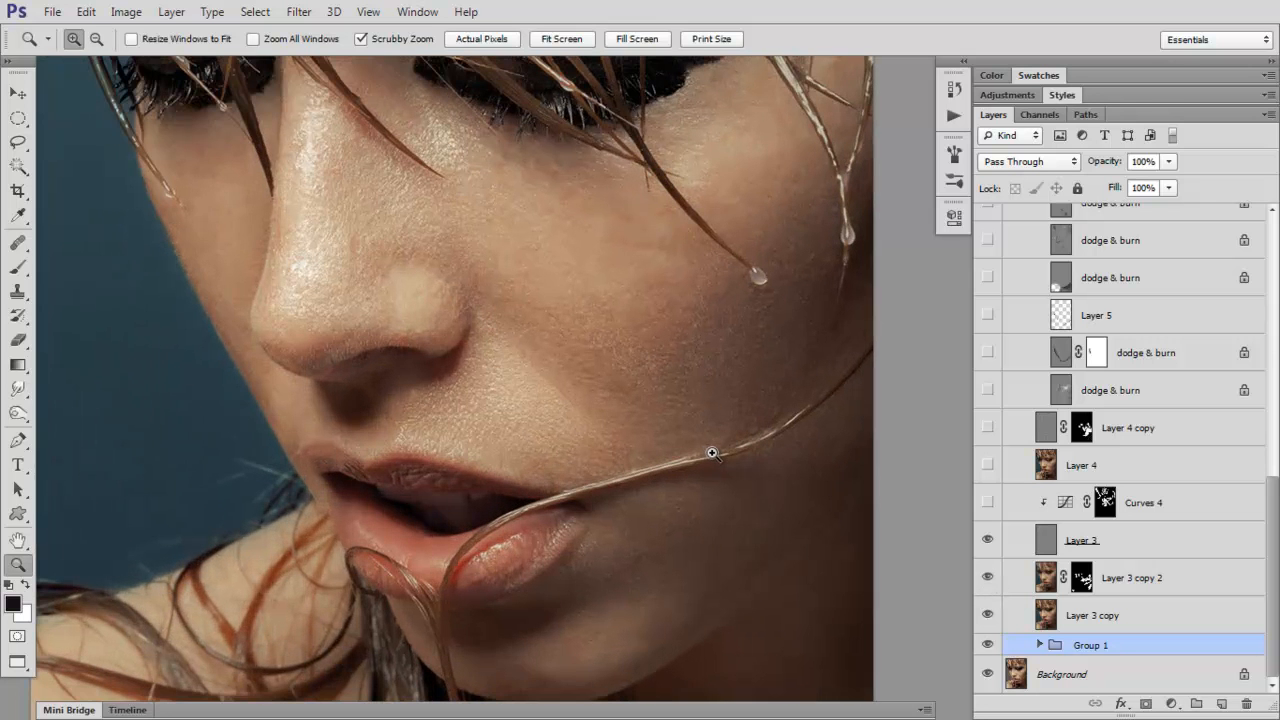
{"action": "left_click", "coordinate": [986, 581]}
{"action": "left_click", "coordinate": [1130, 588]}
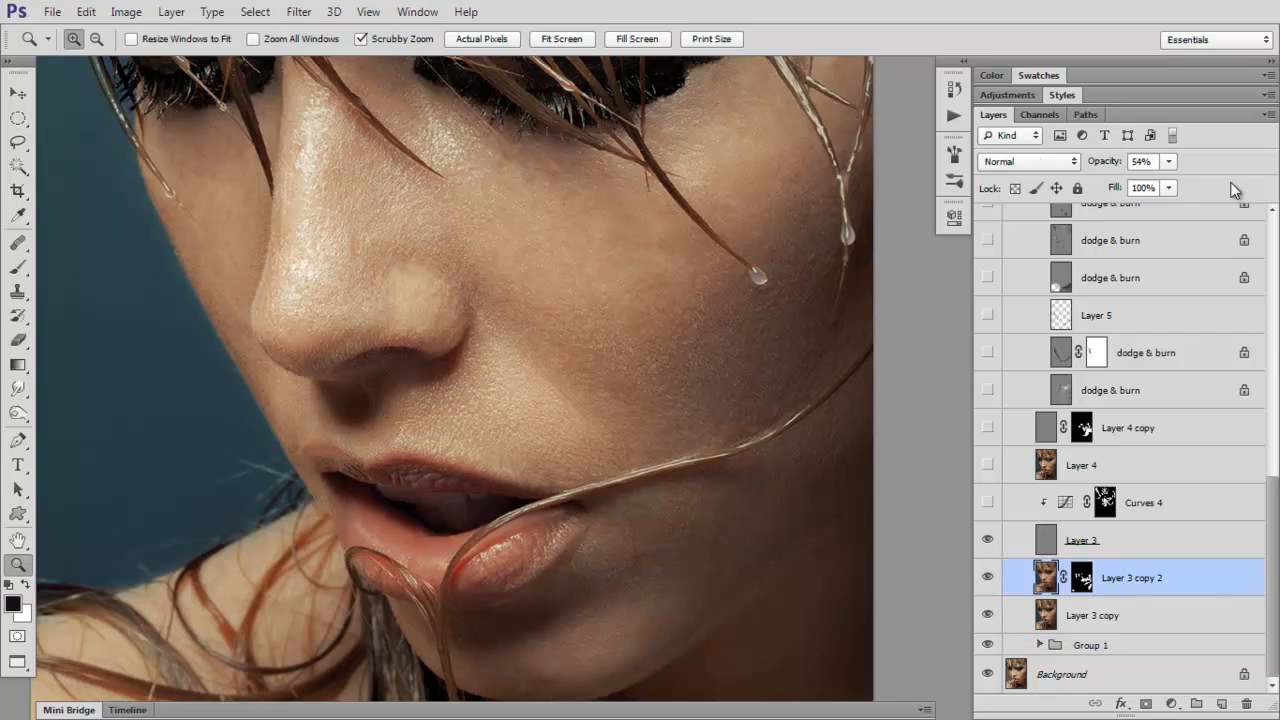
{"action": "left_click", "coordinate": [986, 580]}
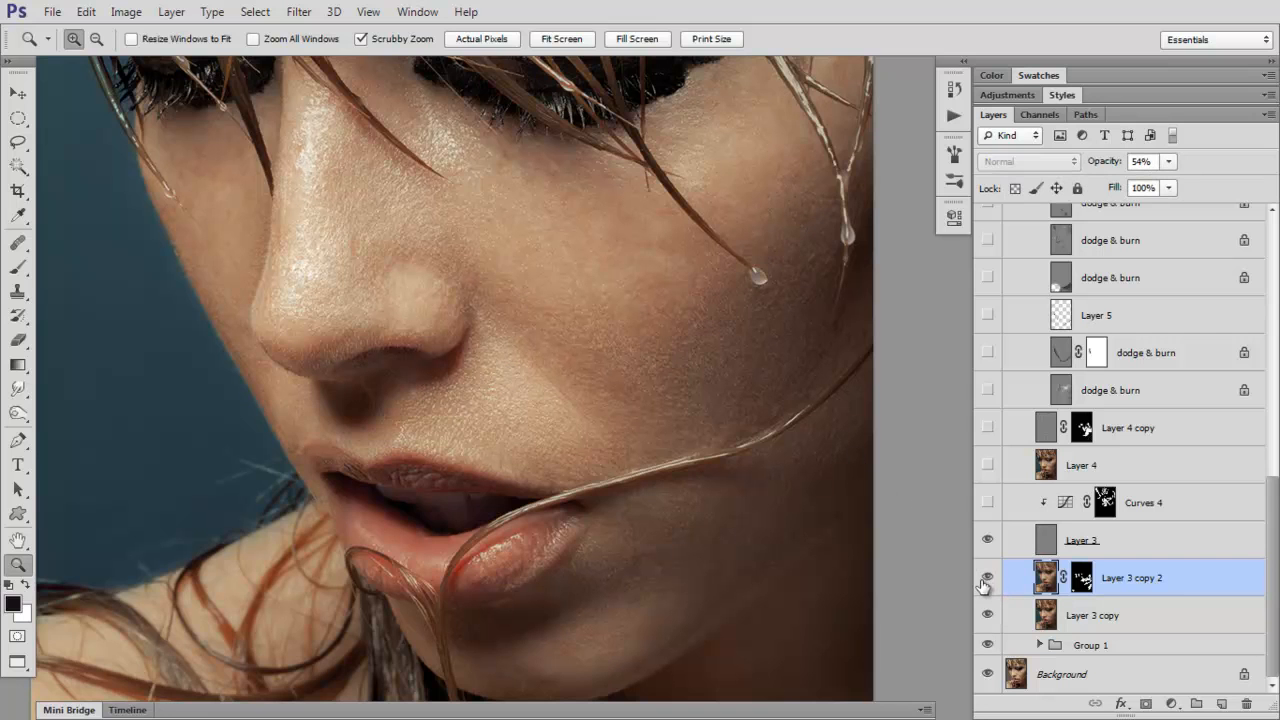
Turn on the clipped Curves 4 layer and examine its mask on its own and its curve settings
{"action": "left_click", "coordinate": [987, 502]}
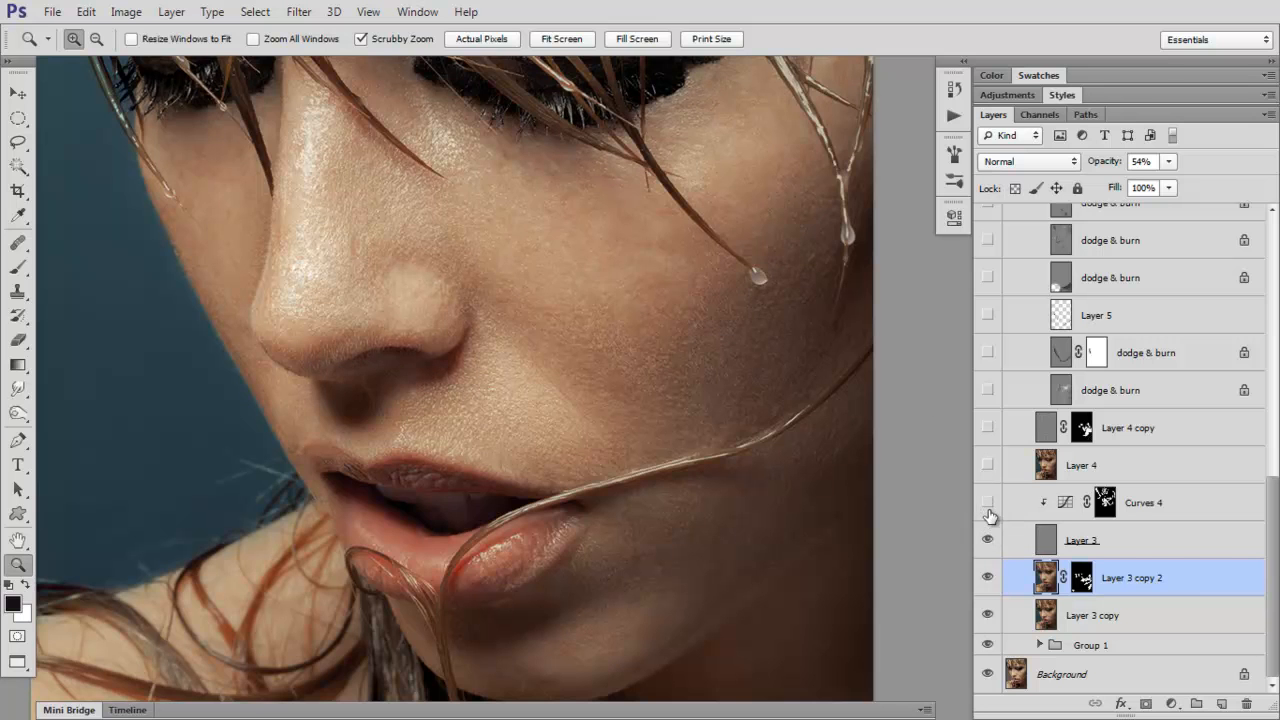
{"action": "left_click", "coordinate": [1104, 505]}
{"action": "left_click", "coordinate": [1104, 505], "text": "alt"}
{"action": "left_click", "coordinate": [1104, 505], "text": "alt"}
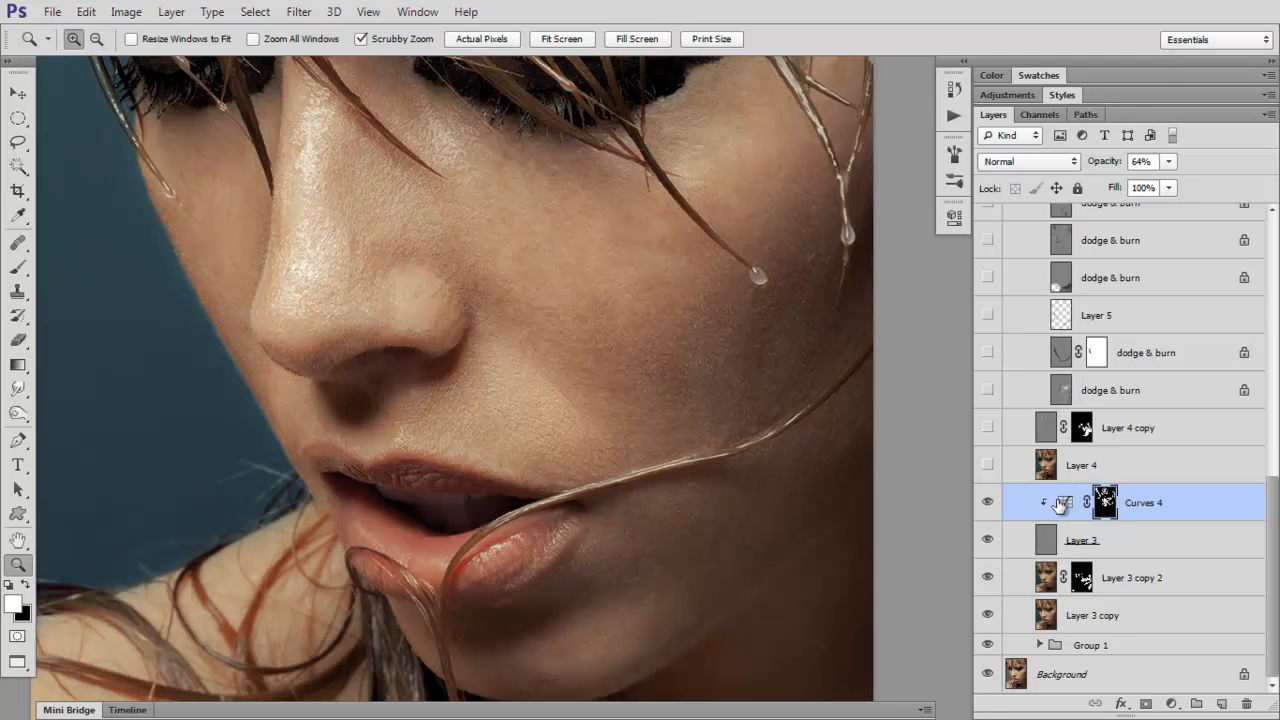
{"action": "double_click", "coordinate": [1065, 502]}
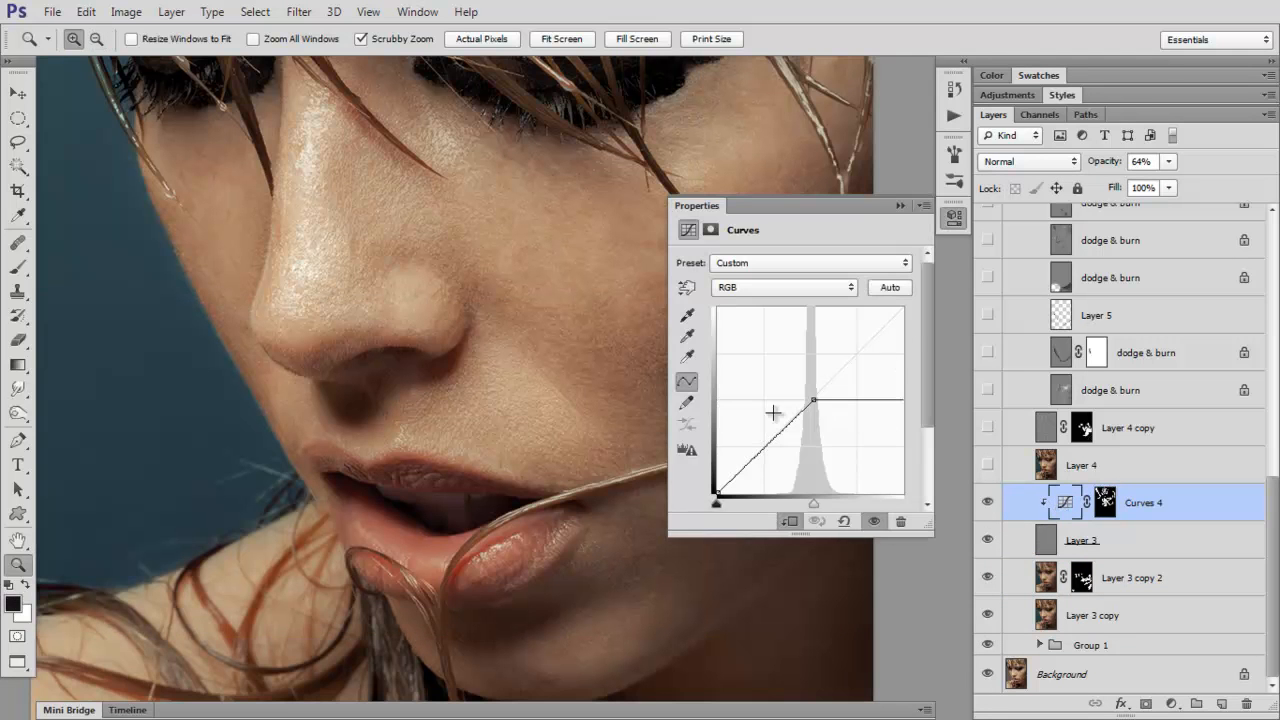
{"action": "left_click", "coordinate": [900, 205]}
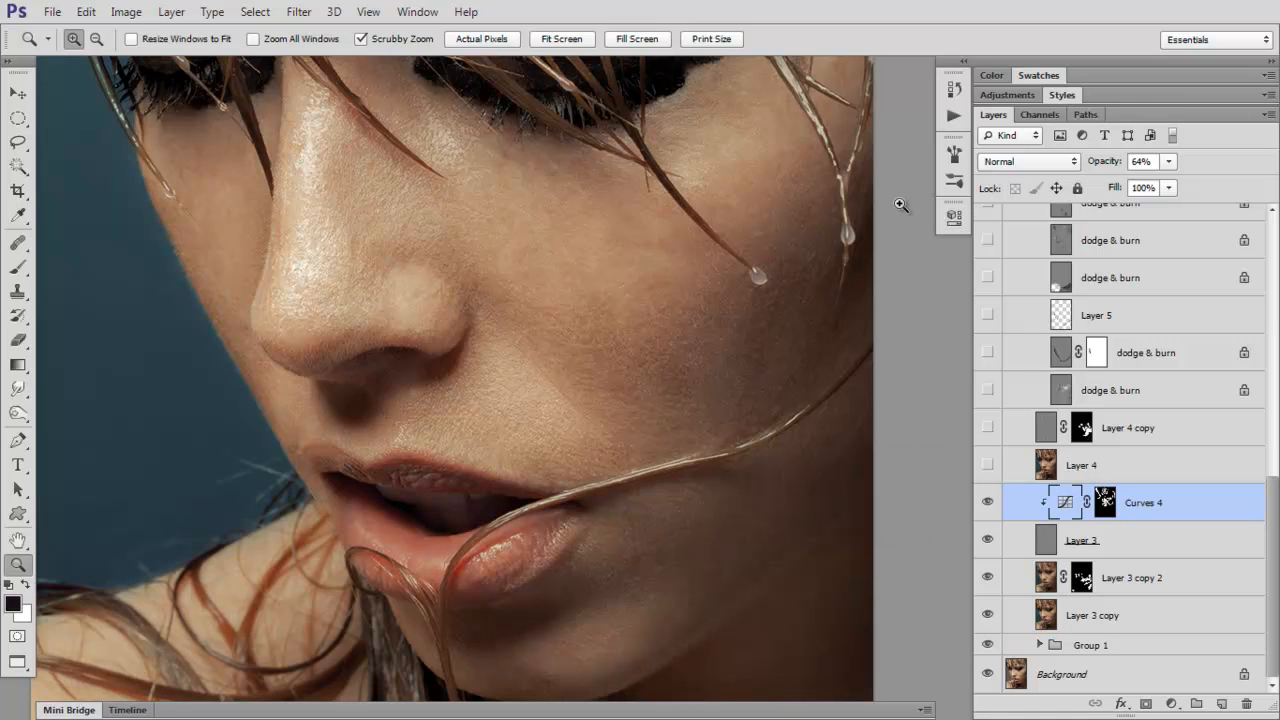
Compare the nose and surrounding cheek skin close up with and without the Curves 4 layer
{"action": "left_click", "coordinate": [988, 503]}
{"action": "left_click", "coordinate": [988, 503]}
{"action": "left_click_drag", "start_coordinate": [784, 392], "coordinate": [815, 436]}
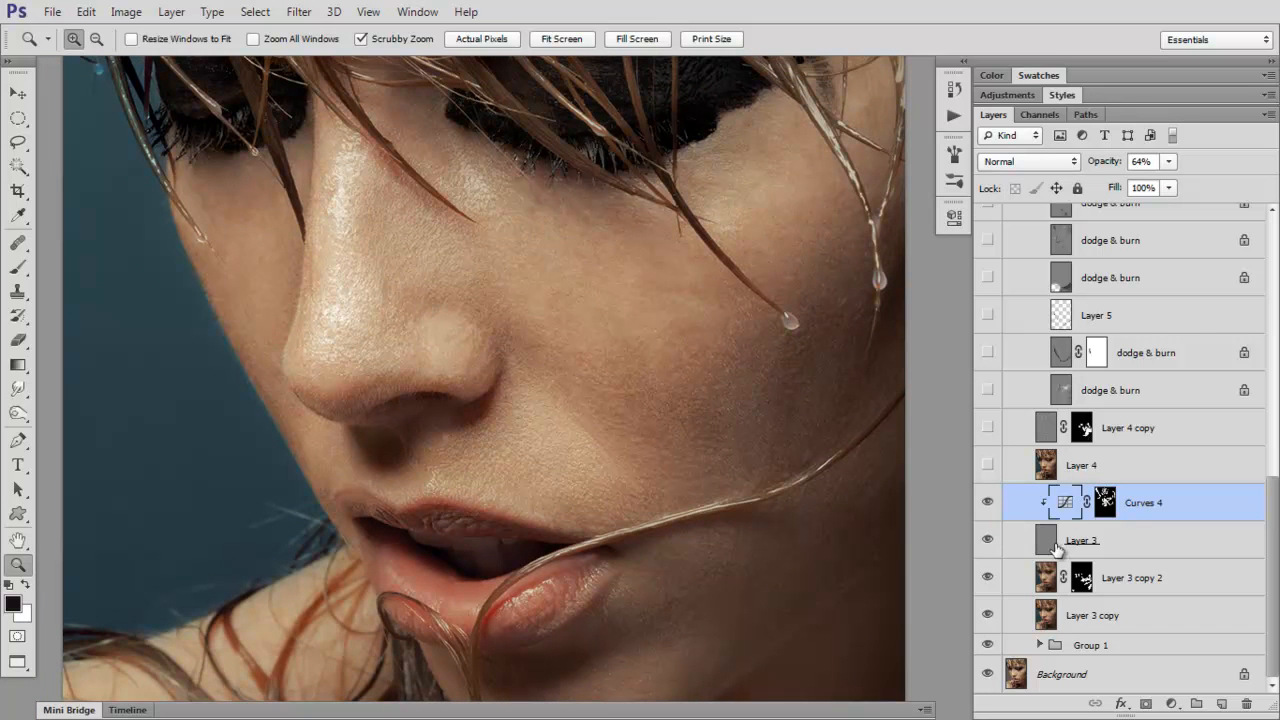
{"action": "left_click_drag", "start_coordinate": [403, 277], "coordinate": [510, 311]}
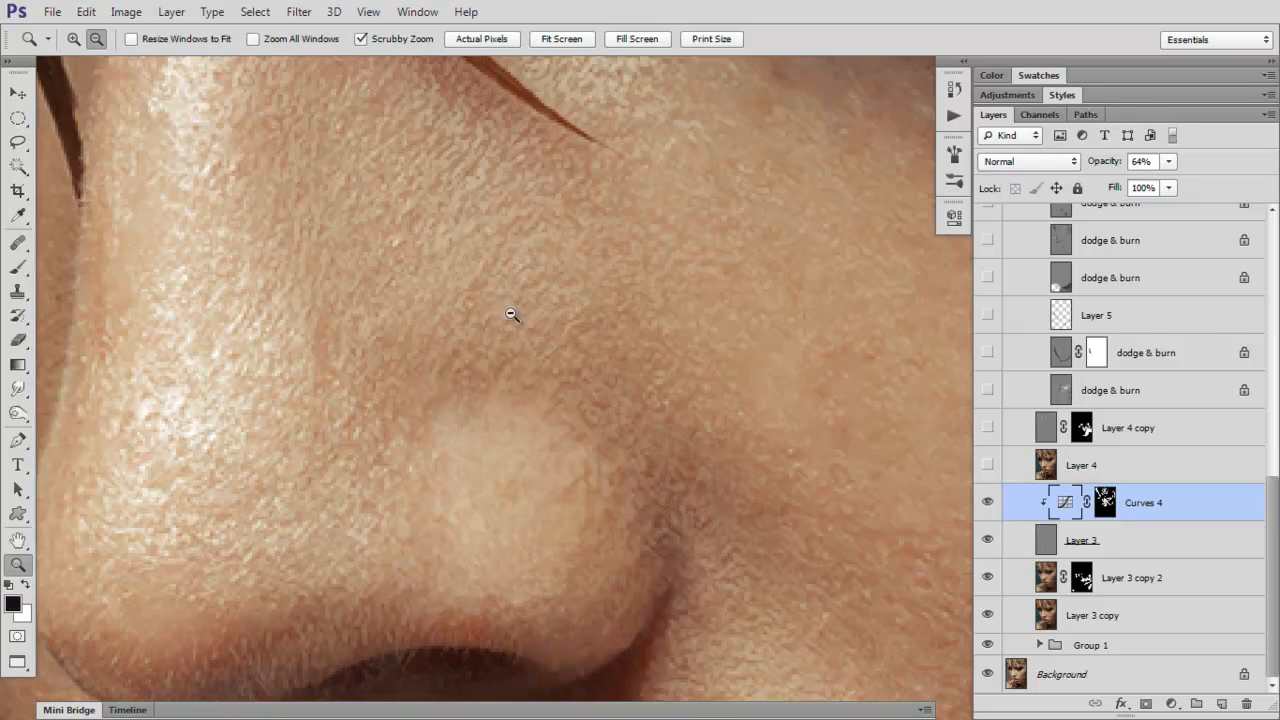
{"action": "left_click", "coordinate": [510, 311], "text": "alt"}
{"action": "left_click", "coordinate": [988, 503]}
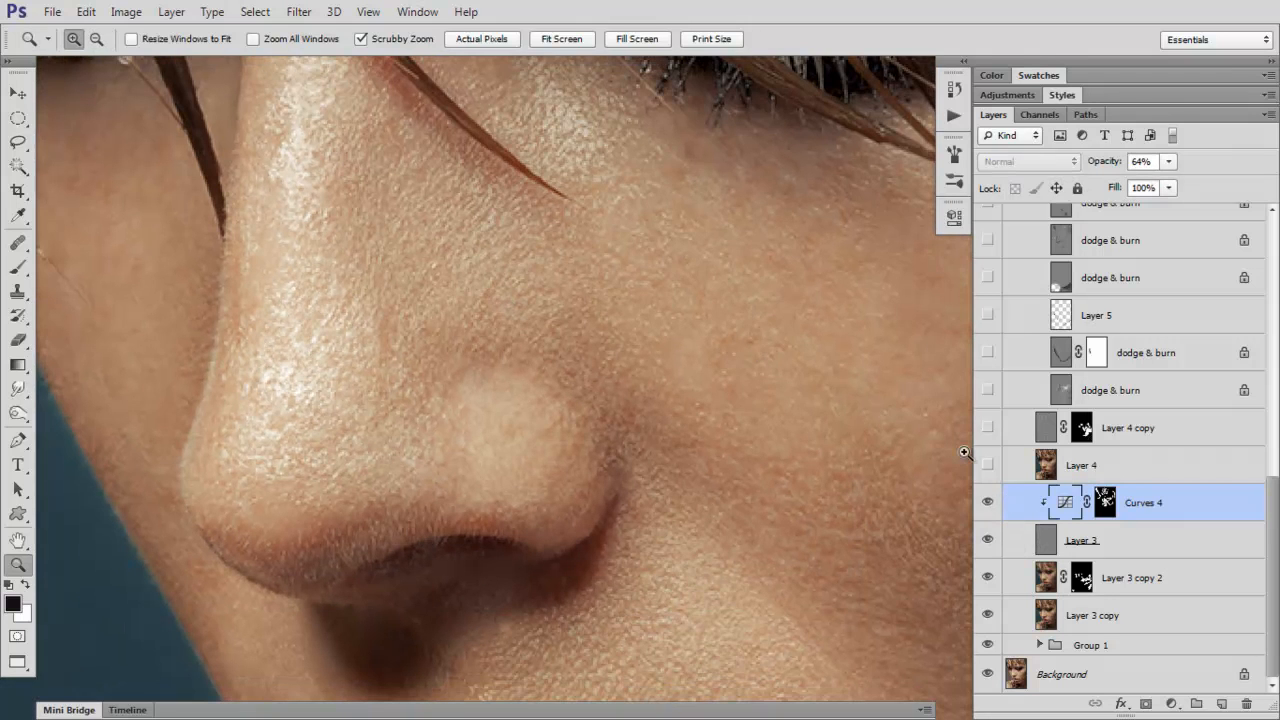
{"action": "left_click", "coordinate": [986, 501]}
{"action": "scroll", "coordinate": [529, 456], "scroll_direction": "down", "scroll_amount": 3}
{"action": "left_click", "coordinate": [988, 503]}
{"action": "left_click", "coordinate": [988, 503]}
Compare the shadowed cheek and the skin below the eye with and without Curves 4
{"action": "left_click_drag", "start_coordinate": [743, 443], "coordinate": [637, 343]}
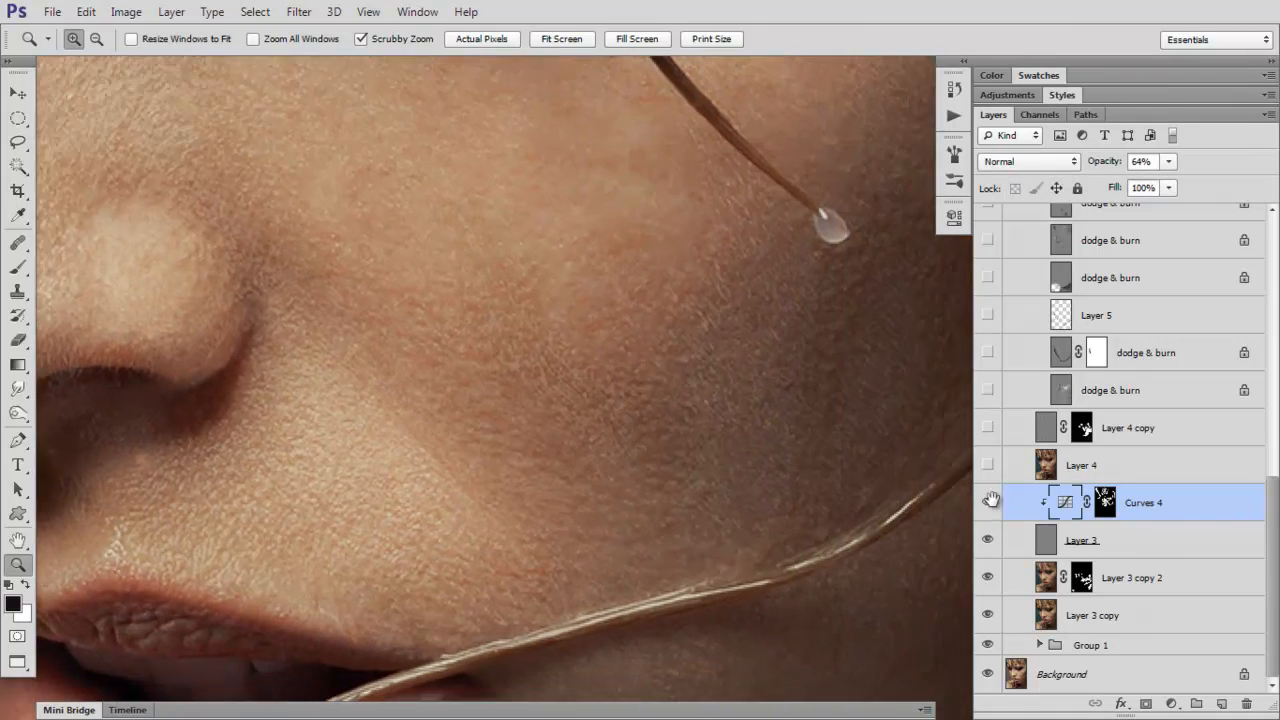
{"action": "left_click", "coordinate": [988, 503]}
{"action": "left_click", "coordinate": [989, 507]}
{"action": "left_click_drag", "start_coordinate": [699, 396], "coordinate": [823, 514]}
{"action": "left_click", "coordinate": [988, 503]}
{"action": "left_click", "coordinate": [989, 506]}
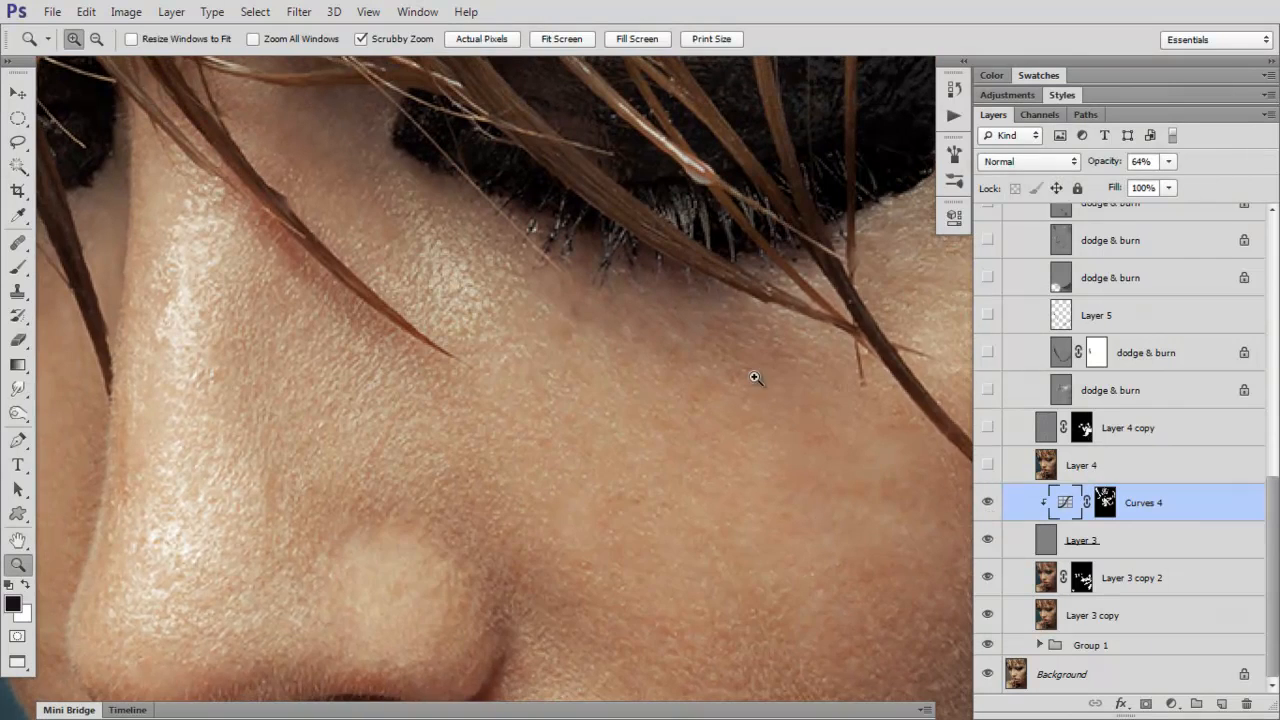
Inspect the skin around the closed eye and lashes with Curves 4 off and on
{"action": "left_click_drag", "start_coordinate": [781, 285], "coordinate": [756, 383]}
{"action": "left_click", "coordinate": [988, 505]}
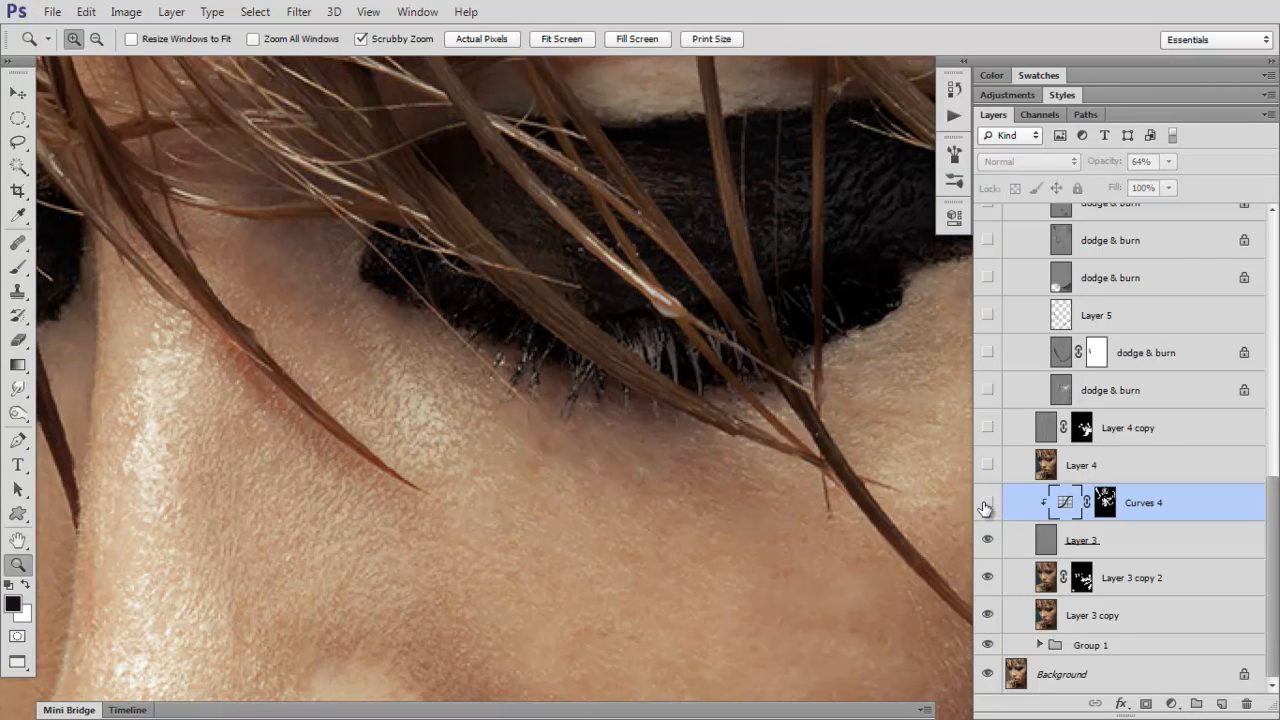
{"action": "left_click", "coordinate": [988, 505]}
{"action": "left_click", "coordinate": [990, 506]}
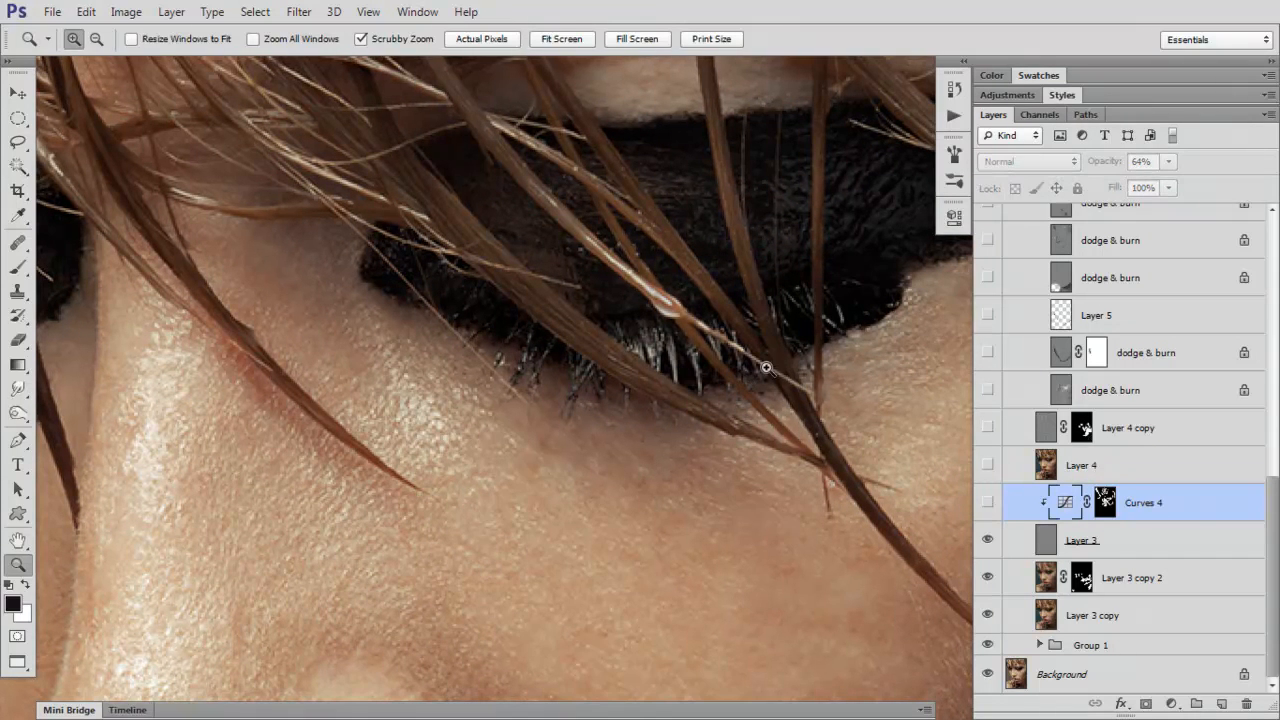
{"action": "left_click_drag", "start_coordinate": [645, 358], "coordinate": [686, 457]}
{"action": "left_click_drag", "start_coordinate": [500, 248], "coordinate": [479, 400]}
{"action": "left_click", "coordinate": [988, 503]}
Check the Curves 4 effect across the face from the eyes down to the lips
{"action": "left_click_drag", "start_coordinate": [546, 462], "coordinate": [526, 400]}
{"action": "left_click_drag", "start_coordinate": [488, 530], "coordinate": [588, 596]}
{"action": "left_click_drag", "start_coordinate": [588, 596], "coordinate": [474, 358]}
{"action": "key", "text": "ctrl+minus"}
{"action": "key", "text": "ctrl+minus"}
{"action": "left_click", "coordinate": [988, 501]}
{"action": "left_click", "coordinate": [986, 502]}
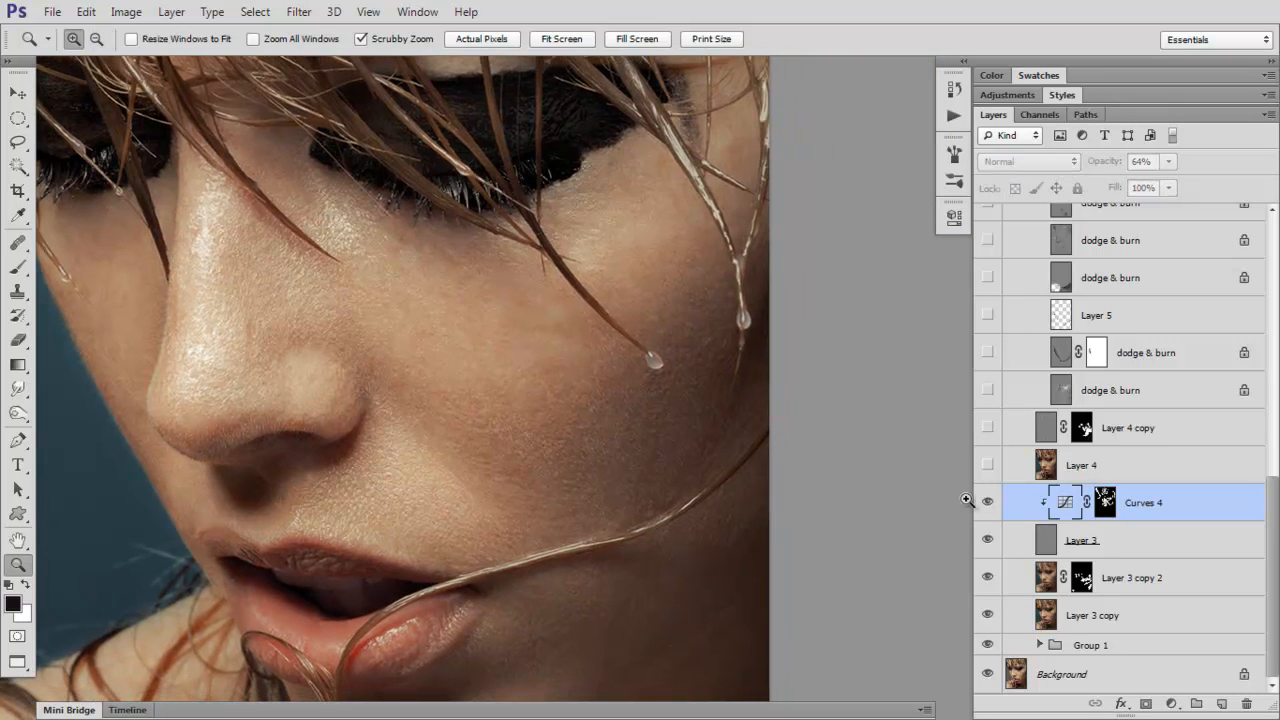
Examine the shadowed cheek's skin texture at high magnification with and without Curves 4
{"action": "left_click_drag", "start_coordinate": [515, 452], "coordinate": [670, 458]}
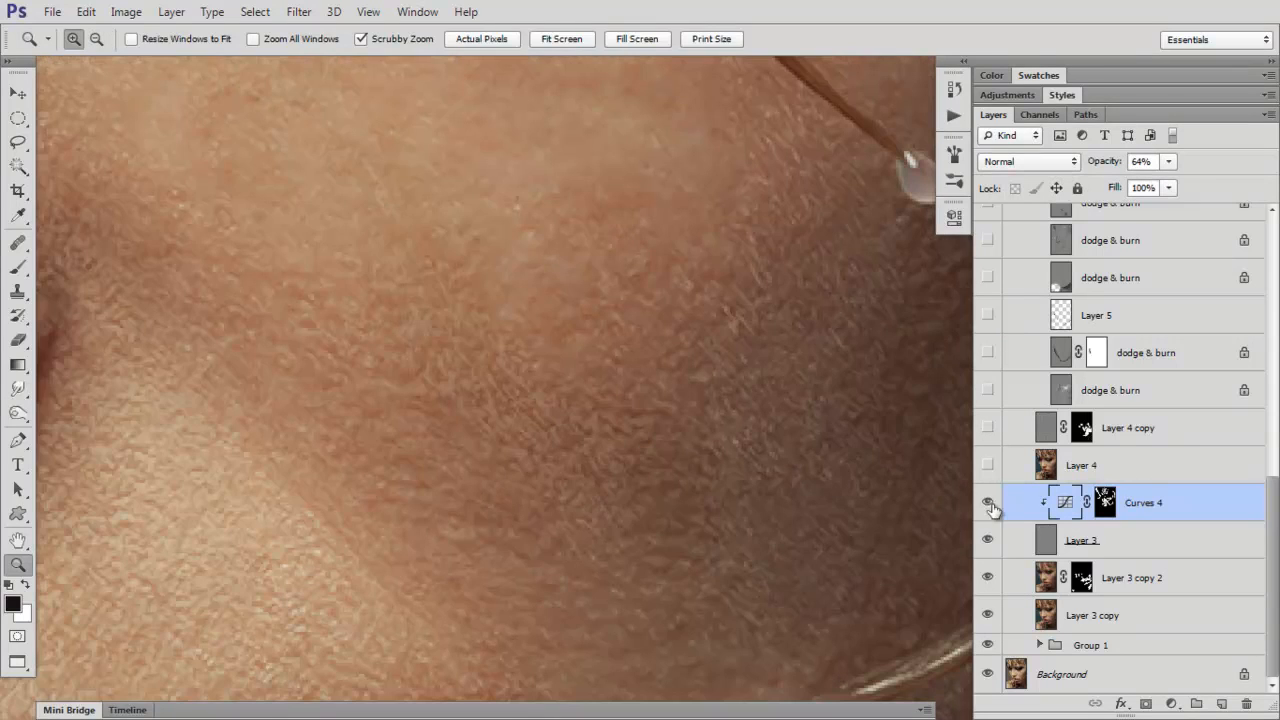
{"action": "left_click", "coordinate": [988, 503]}
{"action": "left_click", "coordinate": [988, 507]}
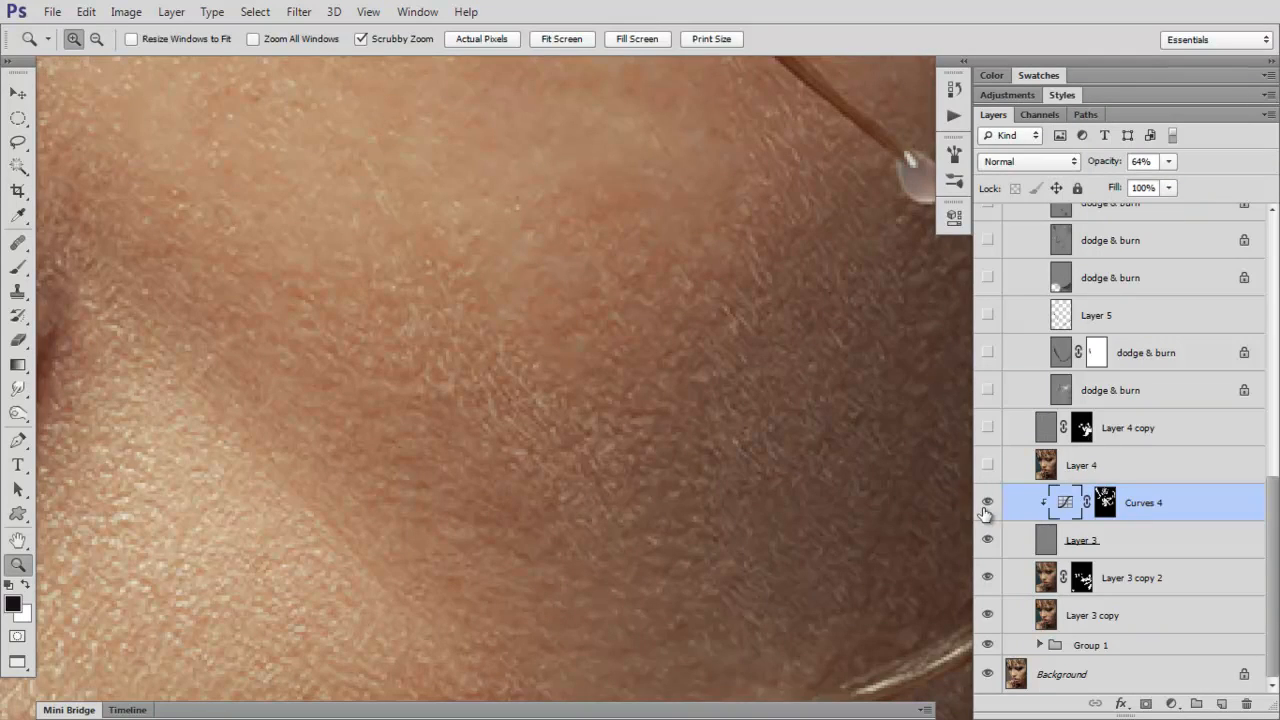
{"action": "left_click_drag", "start_coordinate": [741, 478], "coordinate": [741, 345]}
{"action": "left_click_drag", "start_coordinate": [712, 461], "coordinate": [608, 431]}
{"action": "left_click_drag", "start_coordinate": [532, 545], "coordinate": [545, 379]}
{"action": "left_click_drag", "start_coordinate": [640, 455], "coordinate": [632, 616]}
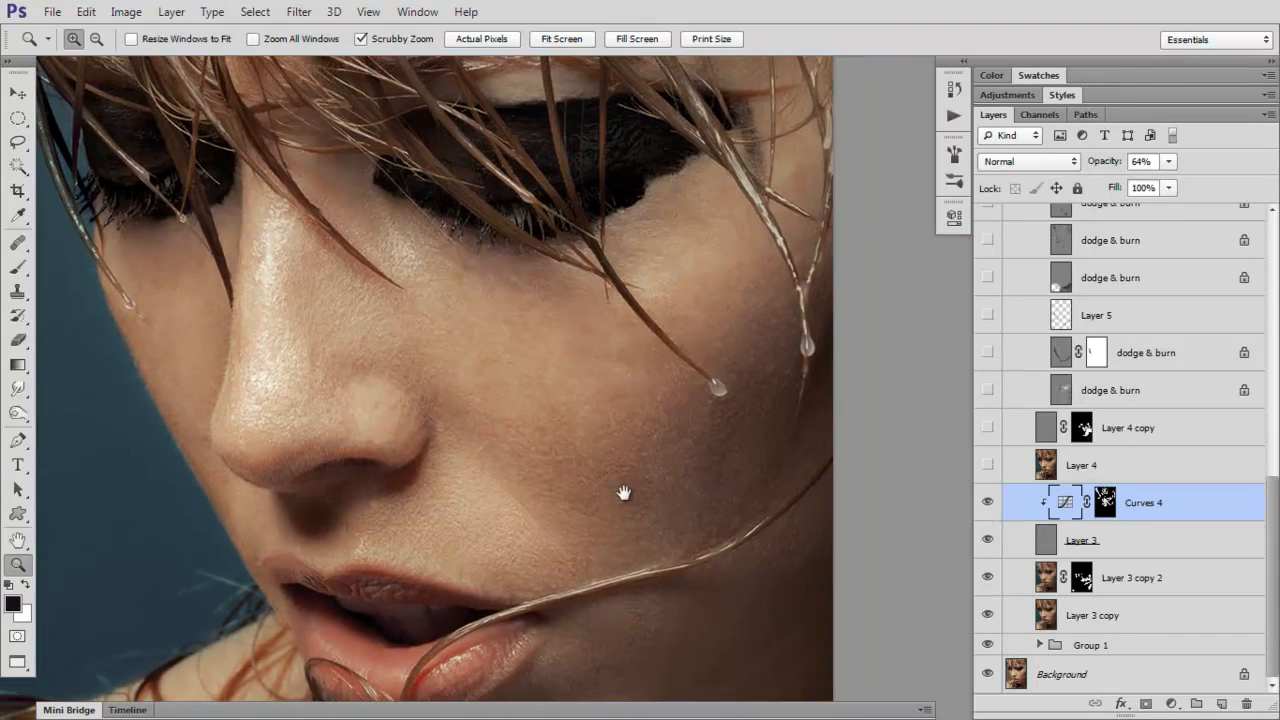
Display the Curves 4 mask on its own again, return to the portrait, and compare the eye and nose area
{"action": "left_click_drag", "start_coordinate": [614, 414], "coordinate": [631, 515]}
{"action": "left_click", "coordinate": [1117, 507], "text": "alt"}
{"action": "left_click", "coordinate": [1117, 507], "text": "alt"}
{"action": "left_click", "coordinate": [987, 503]}
{"action": "left_click", "coordinate": [987, 503]}
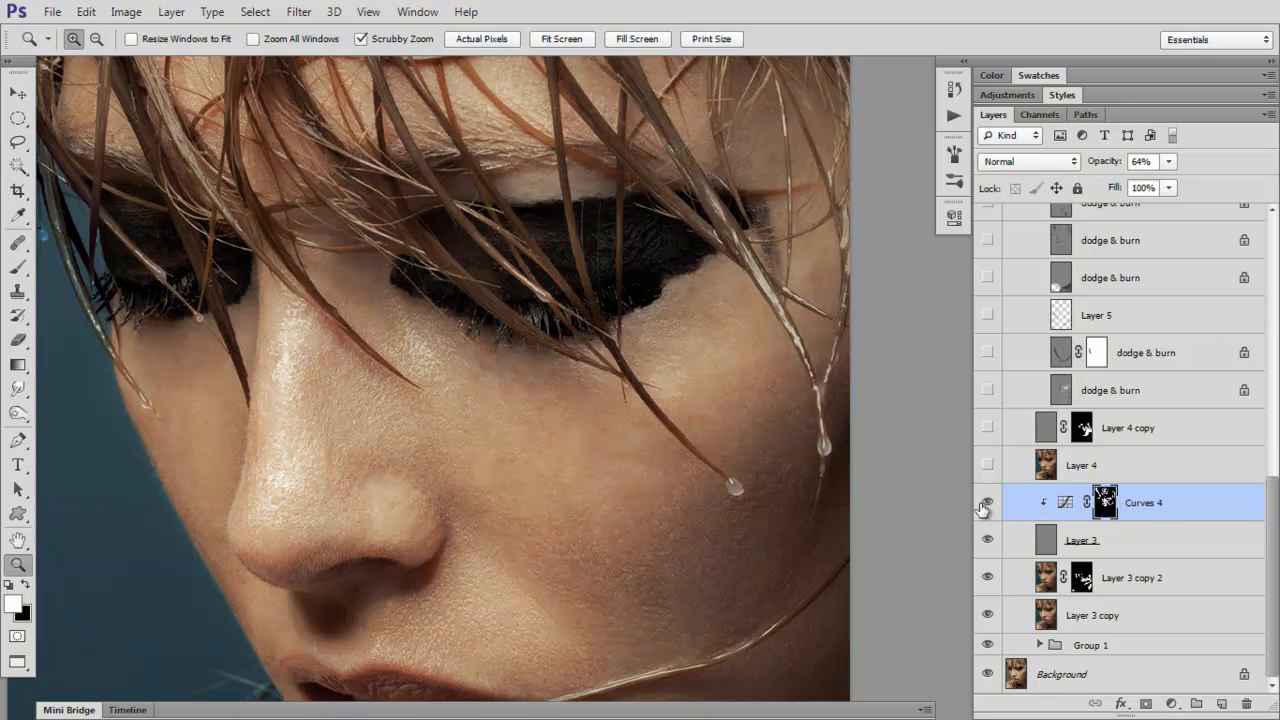
Compare the forehead and hair area with and without the Curves 4 layer
{"action": "left_click_drag", "start_coordinate": [485, 352], "coordinate": [487, 507]}
{"action": "left_click", "coordinate": [988, 503]}
{"action": "left_click", "coordinate": [988, 503]}
Recheck the Curves 4 layer's effect on the whole portrait
{"action": "left_click", "coordinate": [563, 36]}
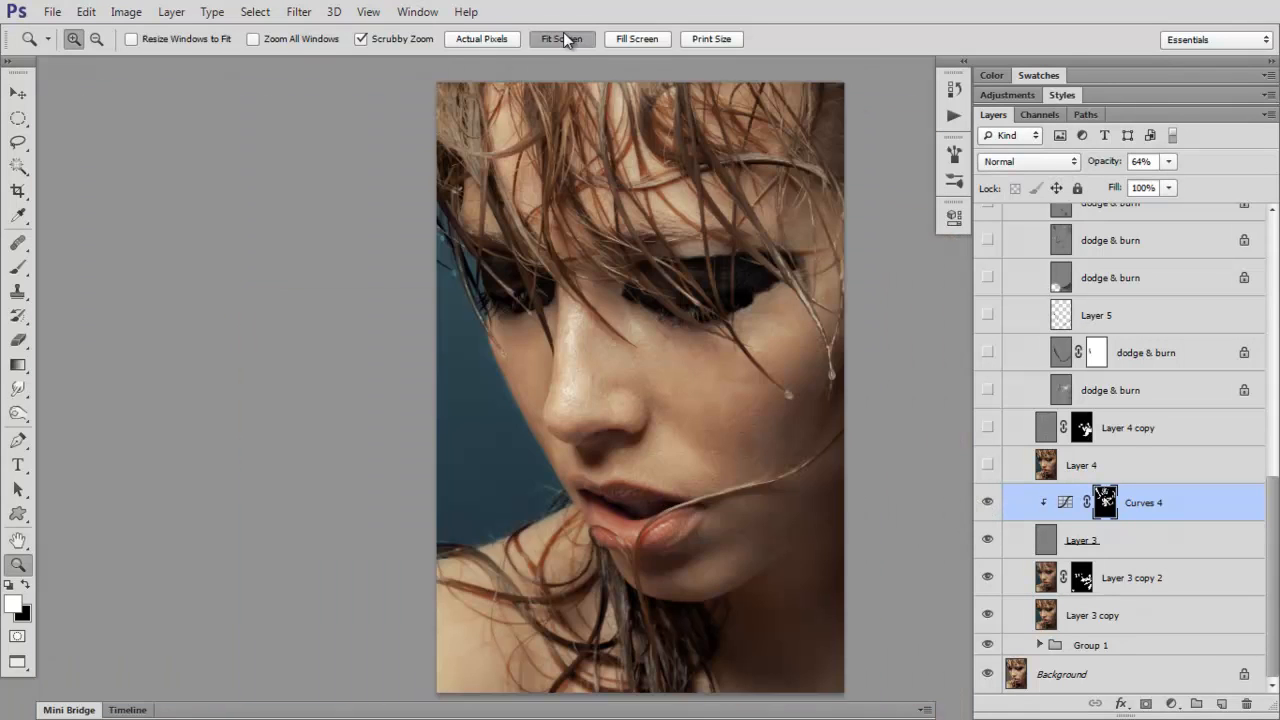
{"action": "left_click", "coordinate": [985, 505]}
{"action": "left_click", "coordinate": [987, 506]}
{"action": "left_click", "coordinate": [987, 504]}
{"action": "left_click", "coordinate": [988, 506]}
{"action": "left_click", "coordinate": [987, 507]}
Turn on Layer 4 and the masked Layer 4 copy above Curves 4
{"action": "left_click", "coordinate": [988, 472]}
{"action": "left_click", "coordinate": [987, 464]}
{"action": "left_click", "coordinate": [988, 428]}
Compare the whole portrait repeatedly with and without Layer 4 copy
{"action": "left_click", "coordinate": [988, 429]}
{"action": "left_click", "coordinate": [988, 430]}
{"action": "left_click", "coordinate": [988, 430]}
{"action": "left_click", "coordinate": [988, 430]}
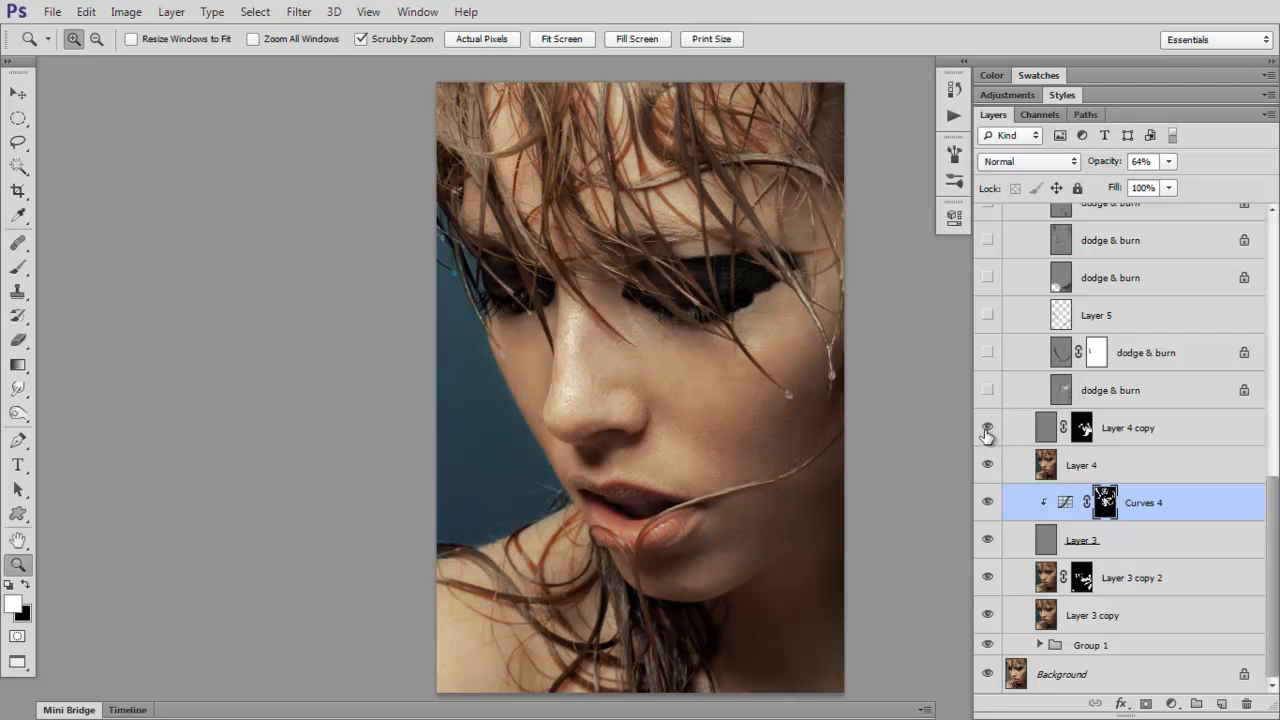
{"action": "left_click", "coordinate": [987, 432]}
{"action": "left_click", "coordinate": [987, 432]}
{"action": "left_click", "coordinate": [988, 430]}
{"action": "left_click", "coordinate": [988, 430]}
{"action": "left_click", "coordinate": [989, 431]}
{"action": "left_click", "coordinate": [988, 432]}
{"action": "left_click", "coordinate": [989, 432]}
{"action": "left_click", "coordinate": [989, 432]}
{"action": "left_click", "coordinate": [988, 431]}
{"action": "left_click", "coordinate": [988, 431]}
Turn on the Dodge and Burn group in Group 3 together with all the layers inside it
{"action": "scroll", "coordinate": [1251, 514], "scroll_direction": "up", "scroll_amount": 3}
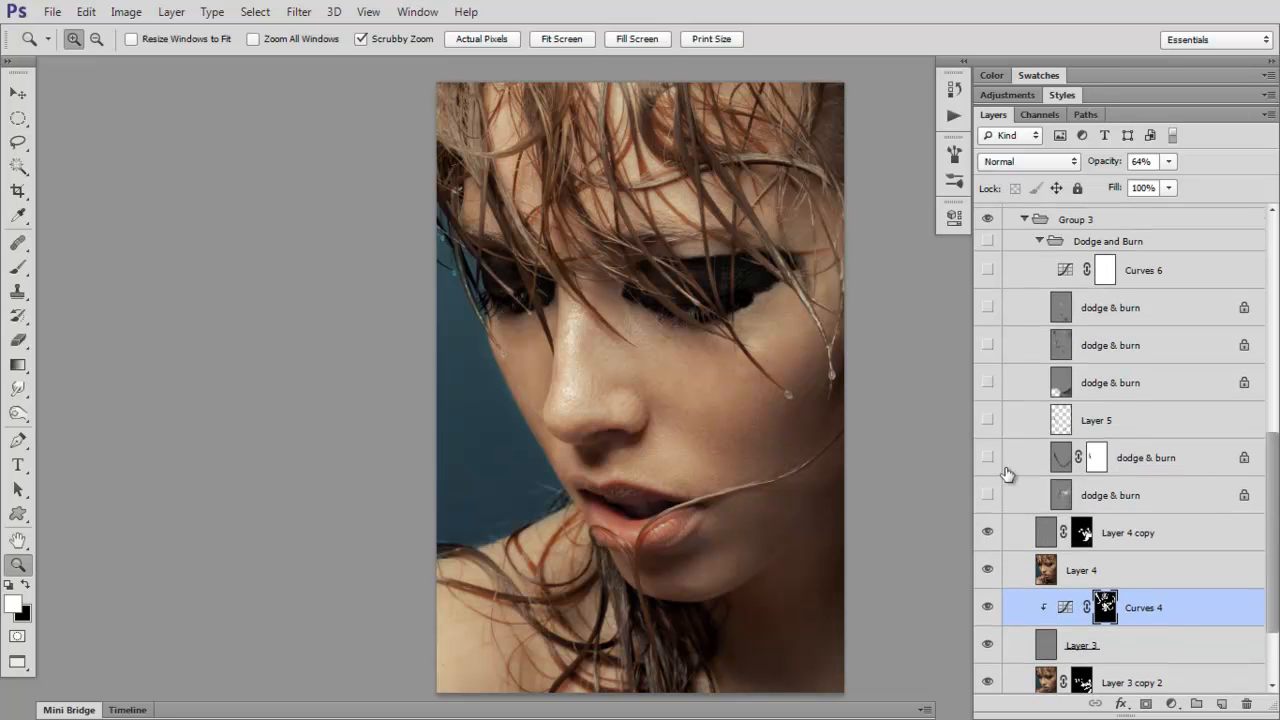
{"action": "left_click", "coordinate": [987, 242]}
{"action": "left_click_drag", "start_coordinate": [988, 497], "coordinate": [990, 262]}
Select the Dodge and Burn group and compare the whole portrait with and without it
{"action": "left_click", "coordinate": [988, 242]}
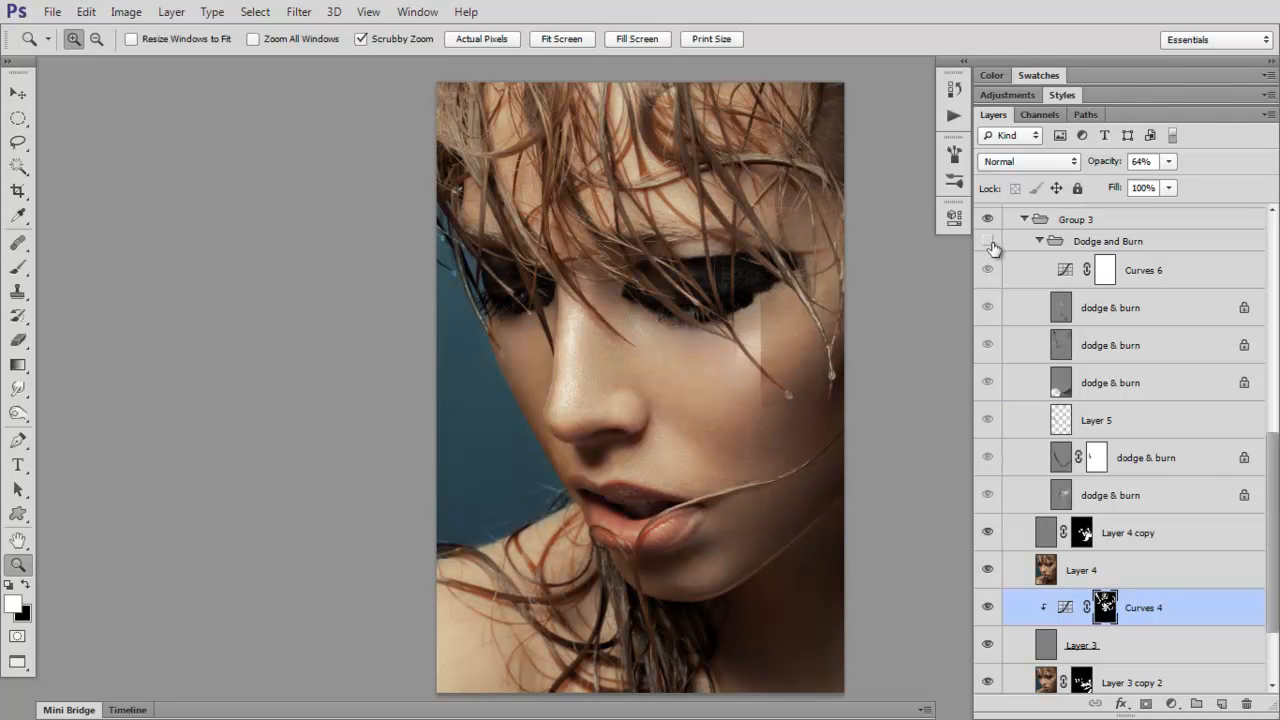
{"action": "left_click", "coordinate": [988, 242]}
{"action": "left_click", "coordinate": [988, 242]}
{"action": "left_click", "coordinate": [1001, 245]}
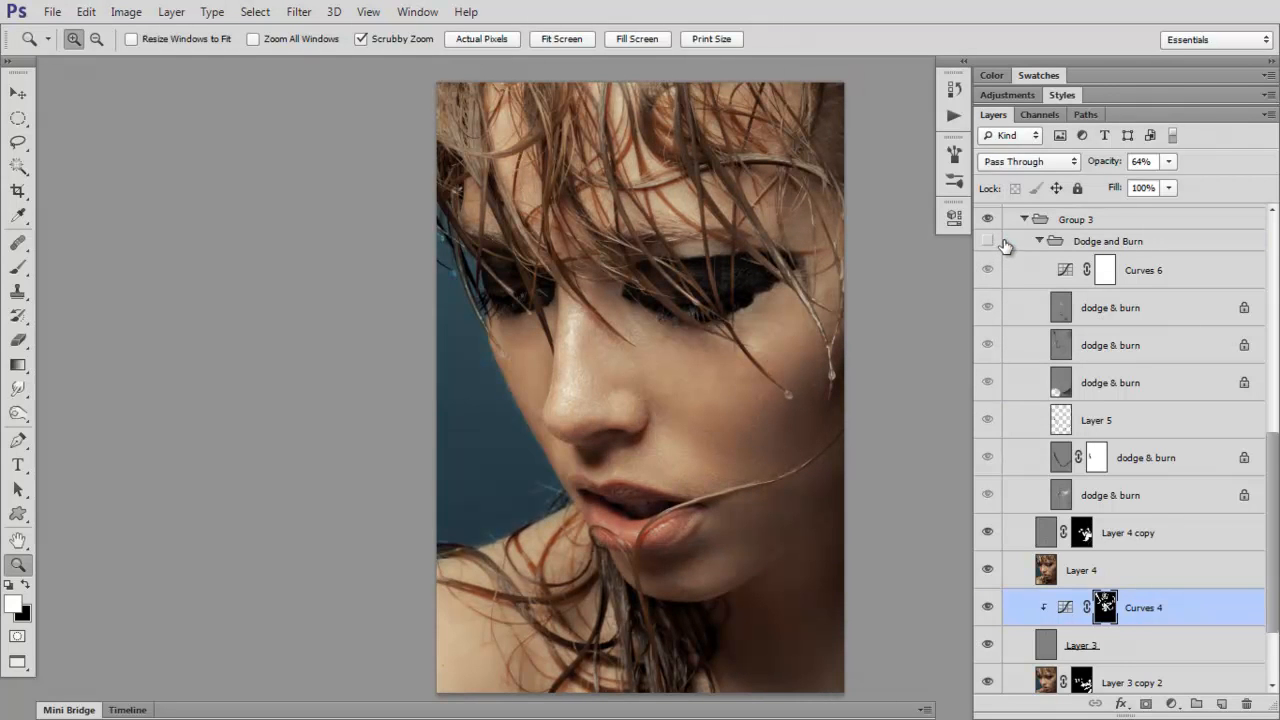
{"action": "left_click", "coordinate": [988, 243]}
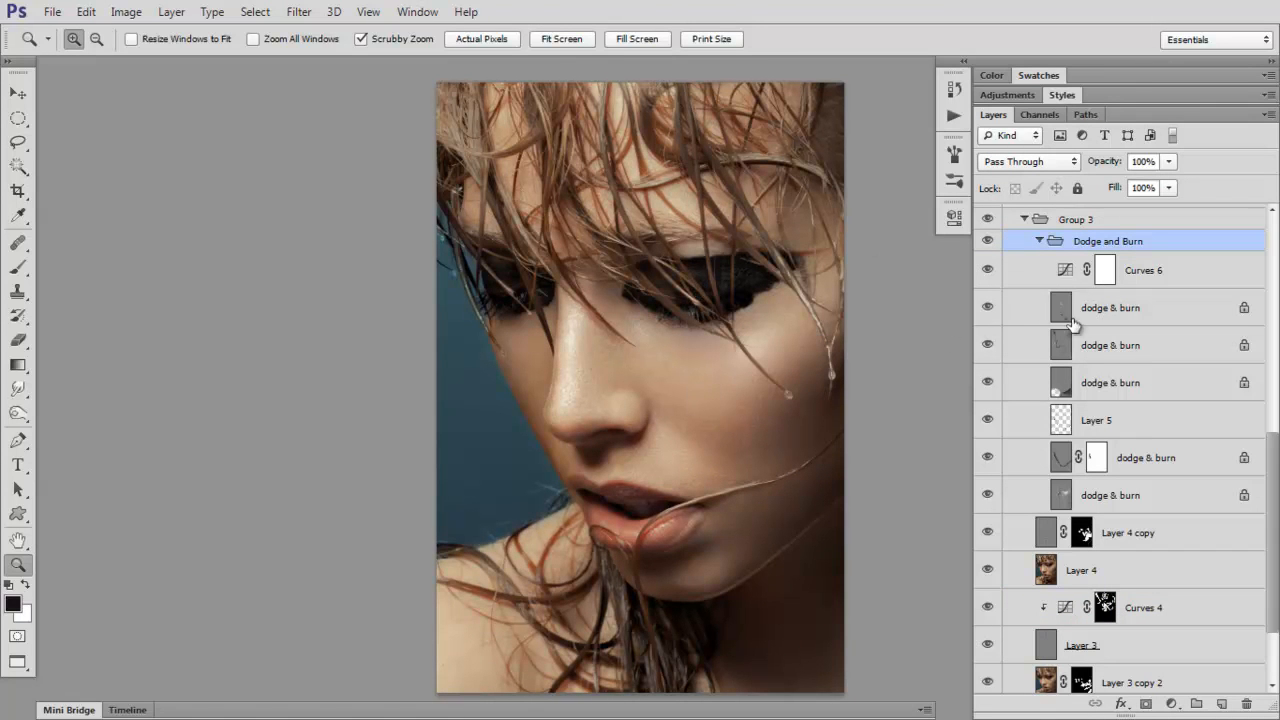
{"action": "left_click", "coordinate": [987, 242]}
{"action": "left_click", "coordinate": [987, 242]}
{"action": "left_click", "coordinate": [989, 244]}
{"action": "left_click", "coordinate": [989, 243]}
{"action": "left_click", "coordinate": [990, 243]}
{"action": "left_click", "coordinate": [989, 243]}
{"action": "left_click", "coordinate": [989, 243]}
{"action": "left_click", "coordinate": [989, 243]}
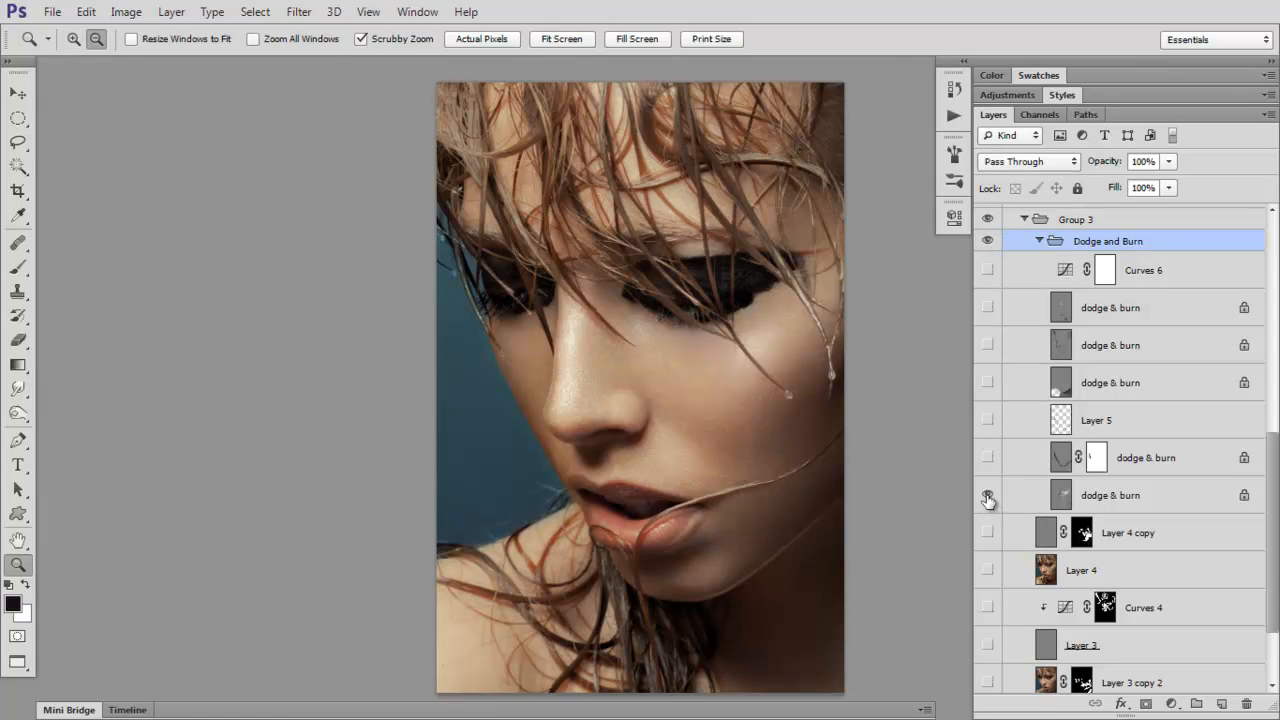
Isolate the lowest dodge & burn layer and add the masked dodge & burn layer directly above it
{"action": "left_click", "coordinate": [988, 497], "text": "alt"}
{"action": "left_click", "coordinate": [988, 458]}
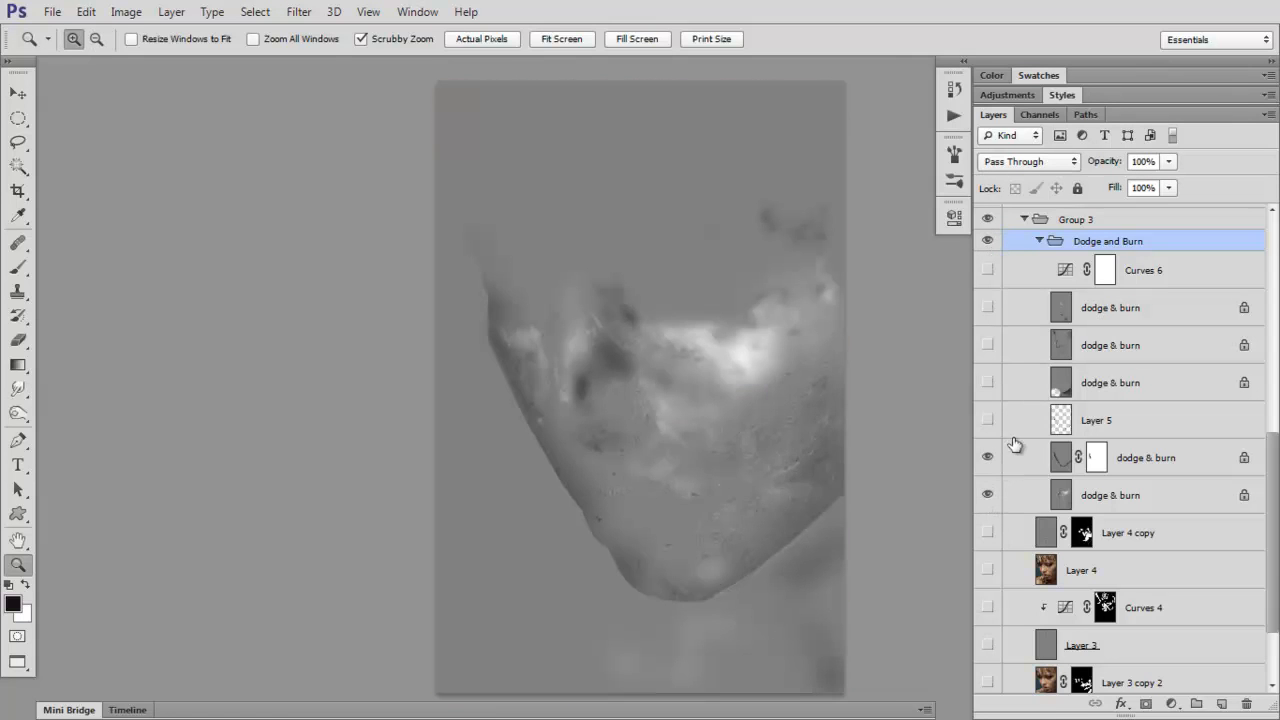
Check what Layer 5 adds over the isolated dodge & burn layers, and leave it hidden
{"action": "left_click", "coordinate": [988, 419]}
{"action": "left_click", "coordinate": [988, 420]}
{"action": "left_click", "coordinate": [988, 421]}
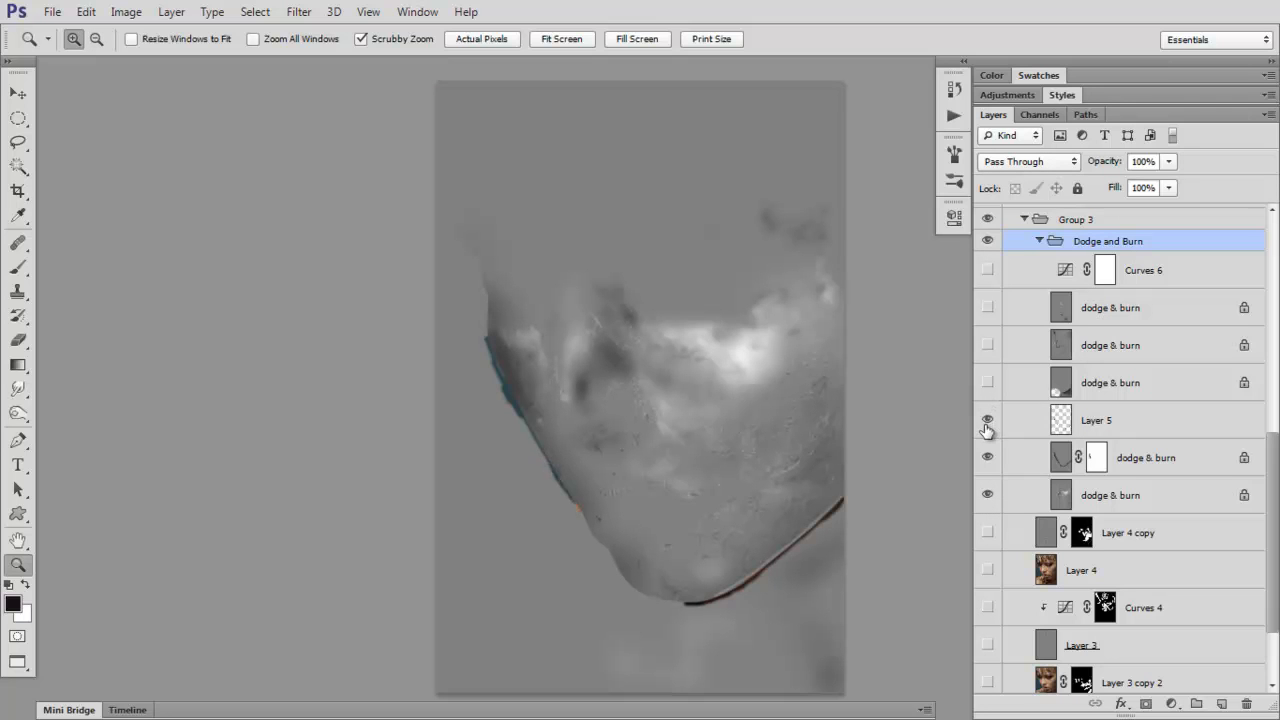
{"action": "left_click", "coordinate": [987, 422]}
{"action": "left_click", "coordinate": [987, 422]}
{"action": "left_click", "coordinate": [987, 422]}
{"action": "left_click", "coordinate": [987, 422]}
{"action": "left_click", "coordinate": [987, 422]}
{"action": "left_click", "coordinate": [987, 422]}
{"action": "left_click", "coordinate": [987, 422]}
Reveal the three upper dodge & burn layers and Curves 6 in the isolated Dodge and Burn view
{"action": "left_click", "coordinate": [988, 383]}
{"action": "left_click", "coordinate": [988, 383]}
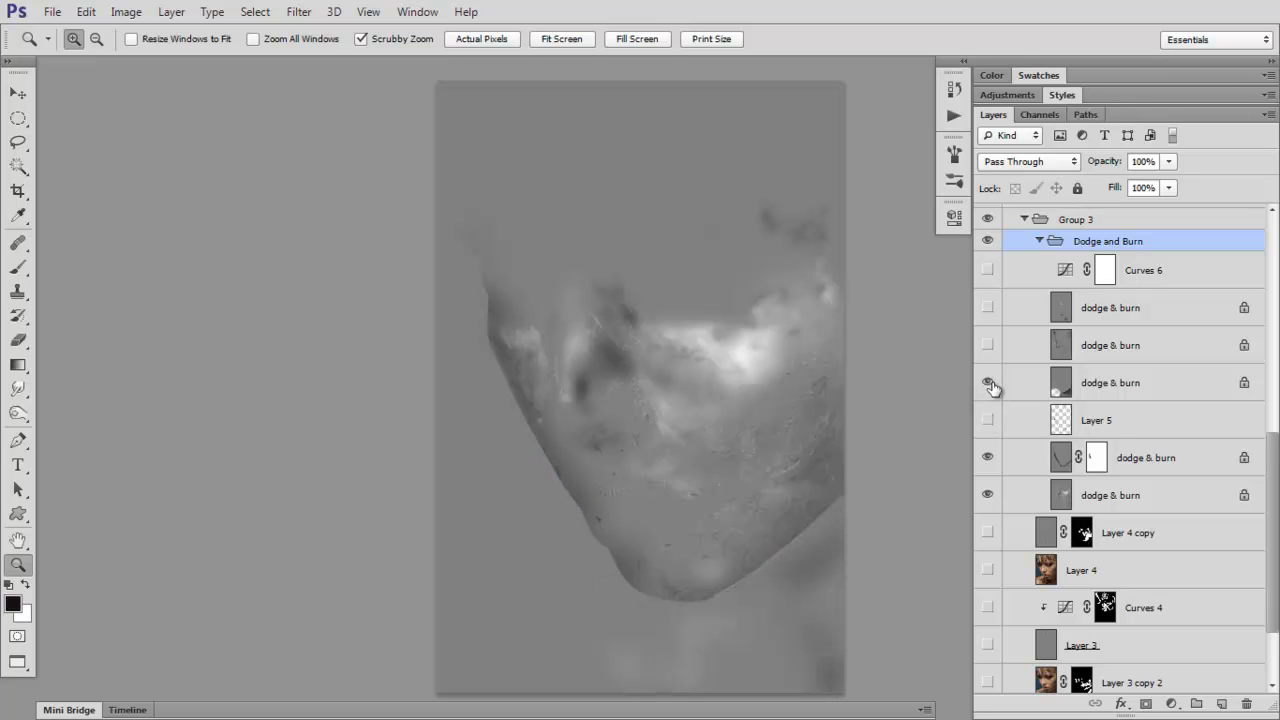
{"action": "left_click", "coordinate": [988, 345]}
{"action": "left_click", "coordinate": [988, 307]}
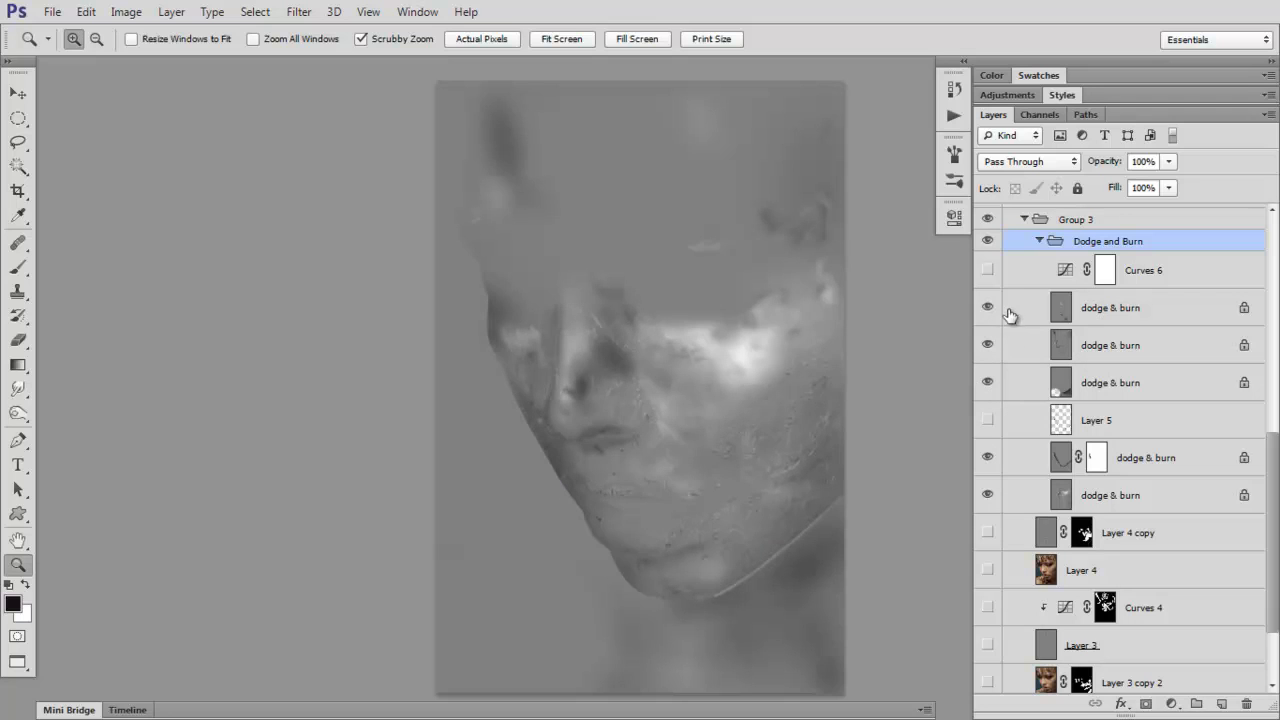
{"action": "left_click", "coordinate": [988, 270]}
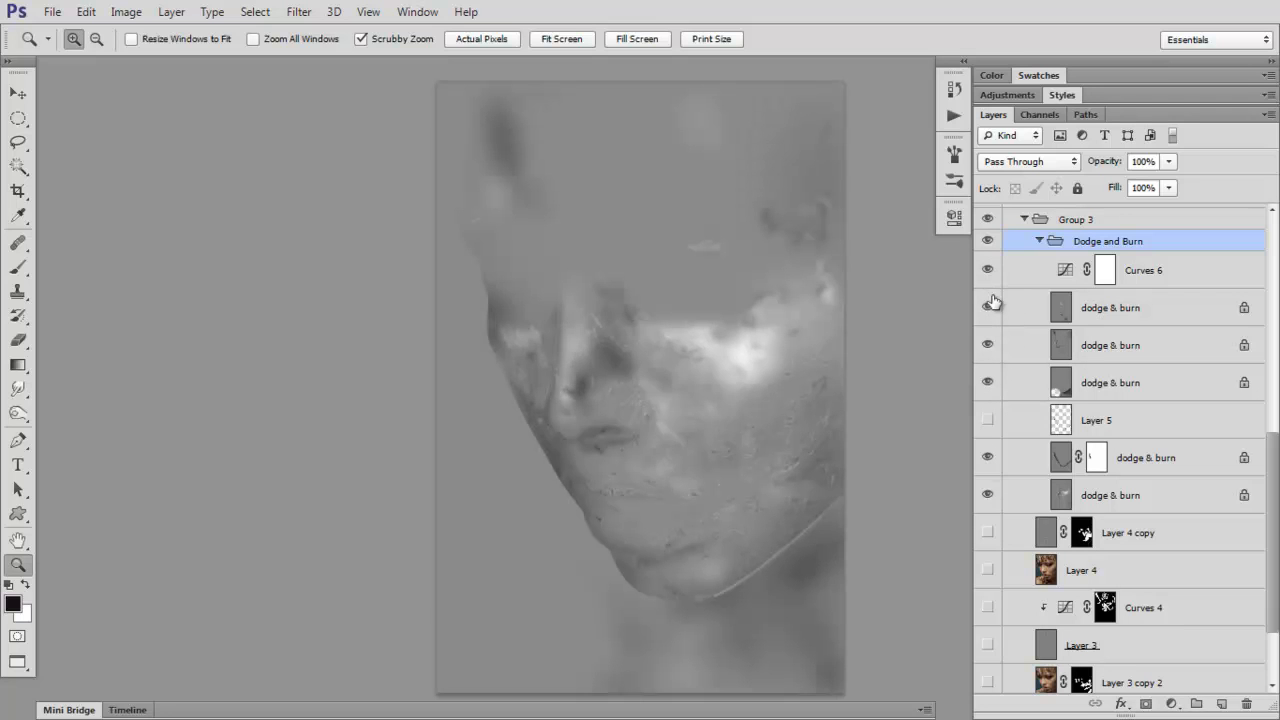
Make Layer 5 visible again, and reveal Layer 4 copy and Layer 4 beneath the Dodge and Burn group
{"action": "left_click", "coordinate": [988, 421]}
{"action": "left_click", "coordinate": [988, 455]}
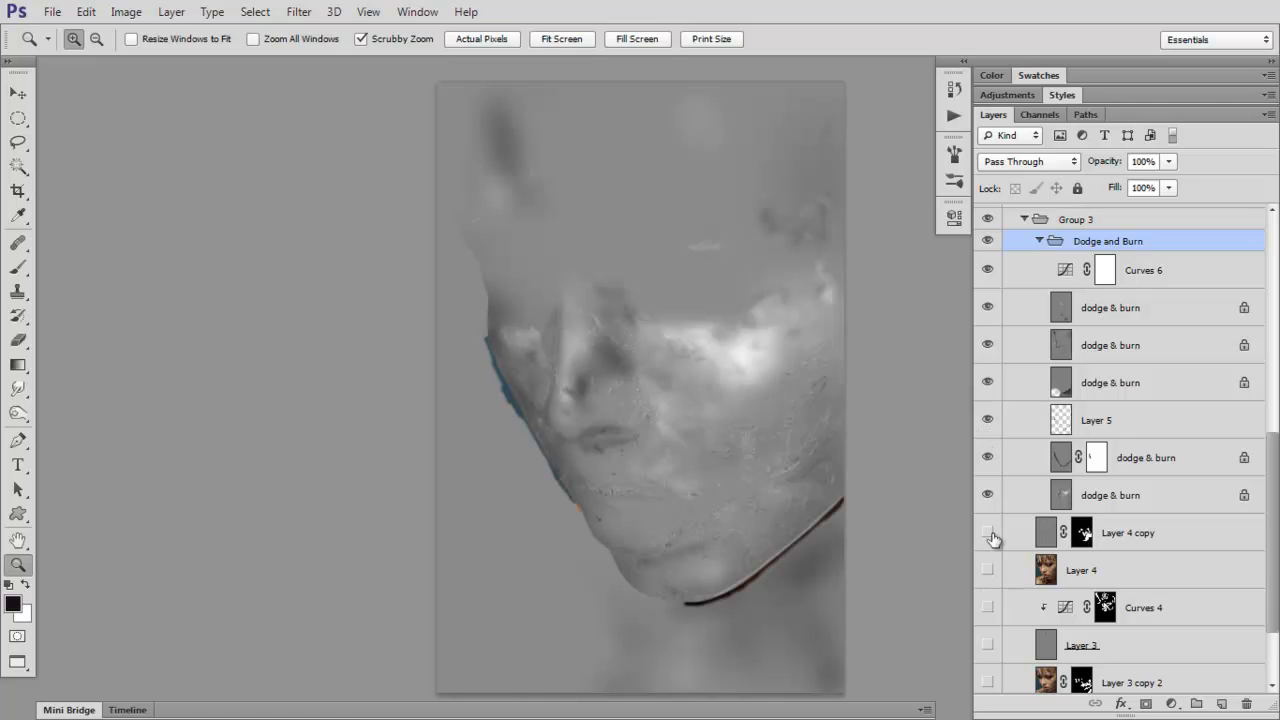
{"action": "left_click", "coordinate": [988, 533]}
{"action": "left_click", "coordinate": [988, 570]}
Compare the portrait with and without the Dodge and Burn group, and inspect the nose and skin texture up close
{"action": "left_click", "coordinate": [993, 241]}
{"action": "left_click", "coordinate": [993, 241]}
{"action": "left_click", "coordinate": [993, 241]}
{"action": "left_click", "coordinate": [993, 241]}
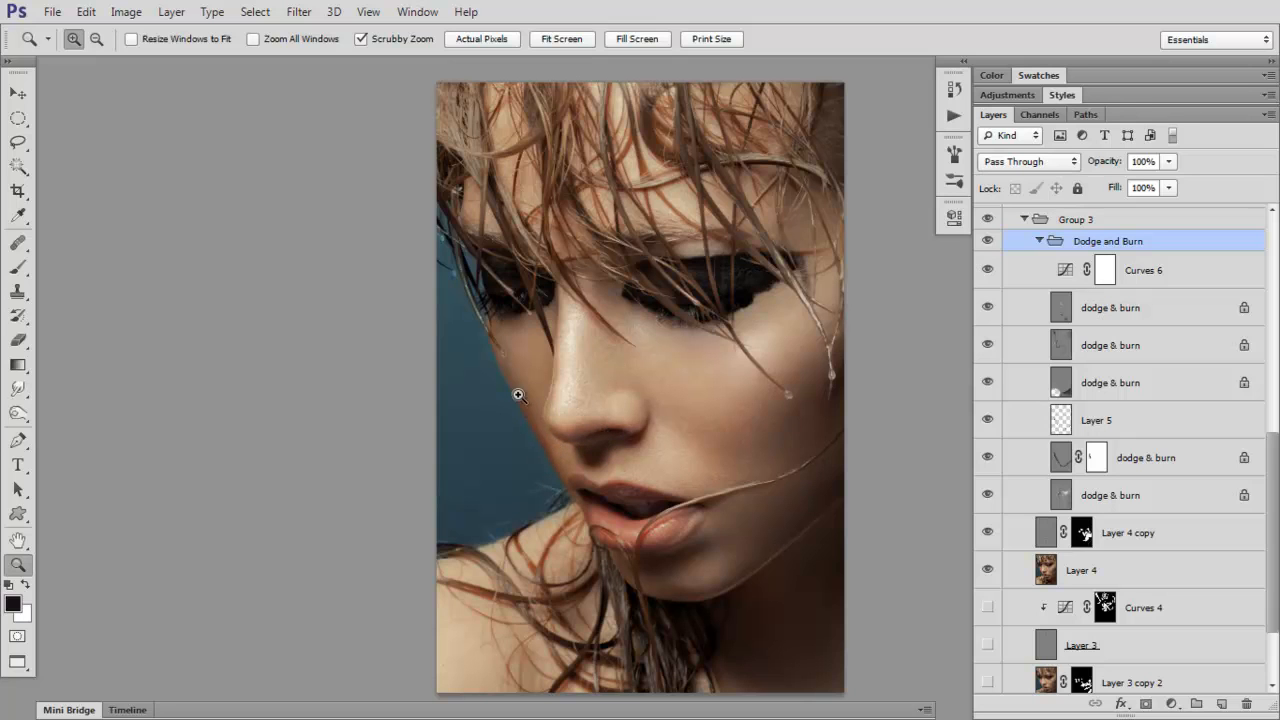
{"action": "mouse_move", "coordinate": [577, 460]}
{"action": "left_mouse_down"}
{"action": "mouse_move", "coordinate": [551, 394]}
{"action": "mouse_move", "coordinate": [543, 431]}
{"action": "mouse_move", "coordinate": [584, 447]}
{"action": "left_mouse_up"}
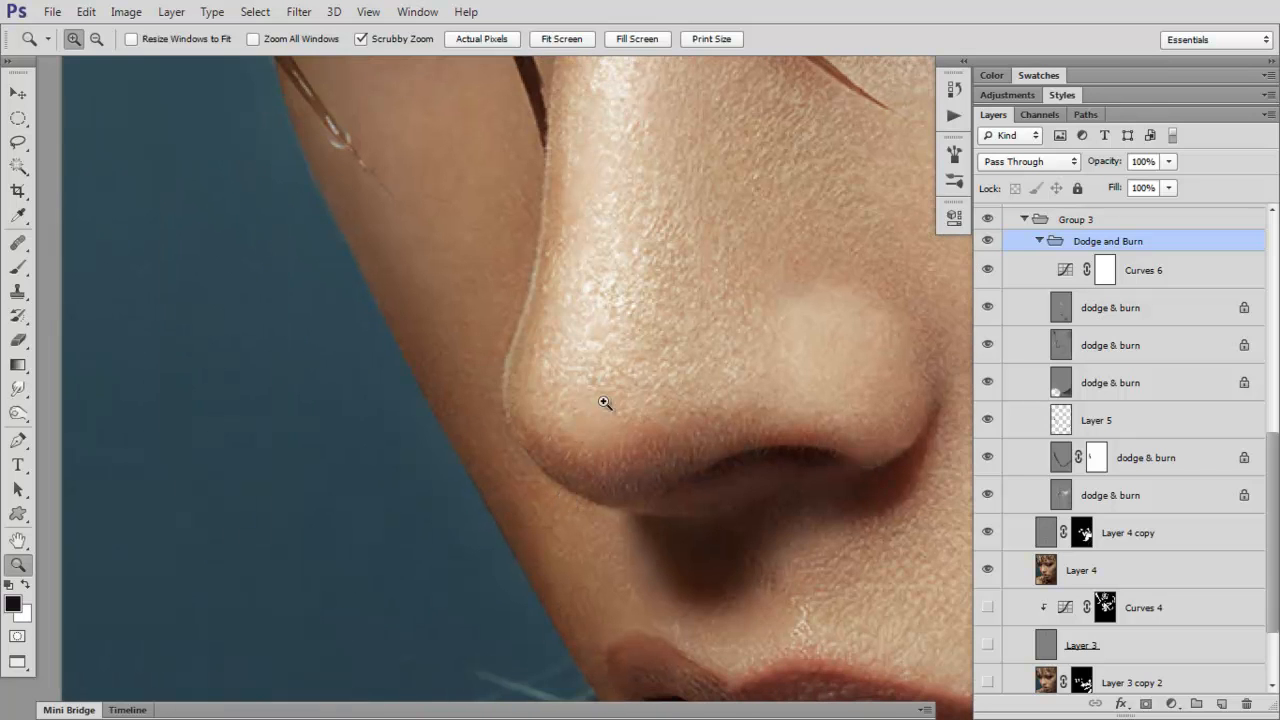
{"action": "left_click", "coordinate": [573, 39]}
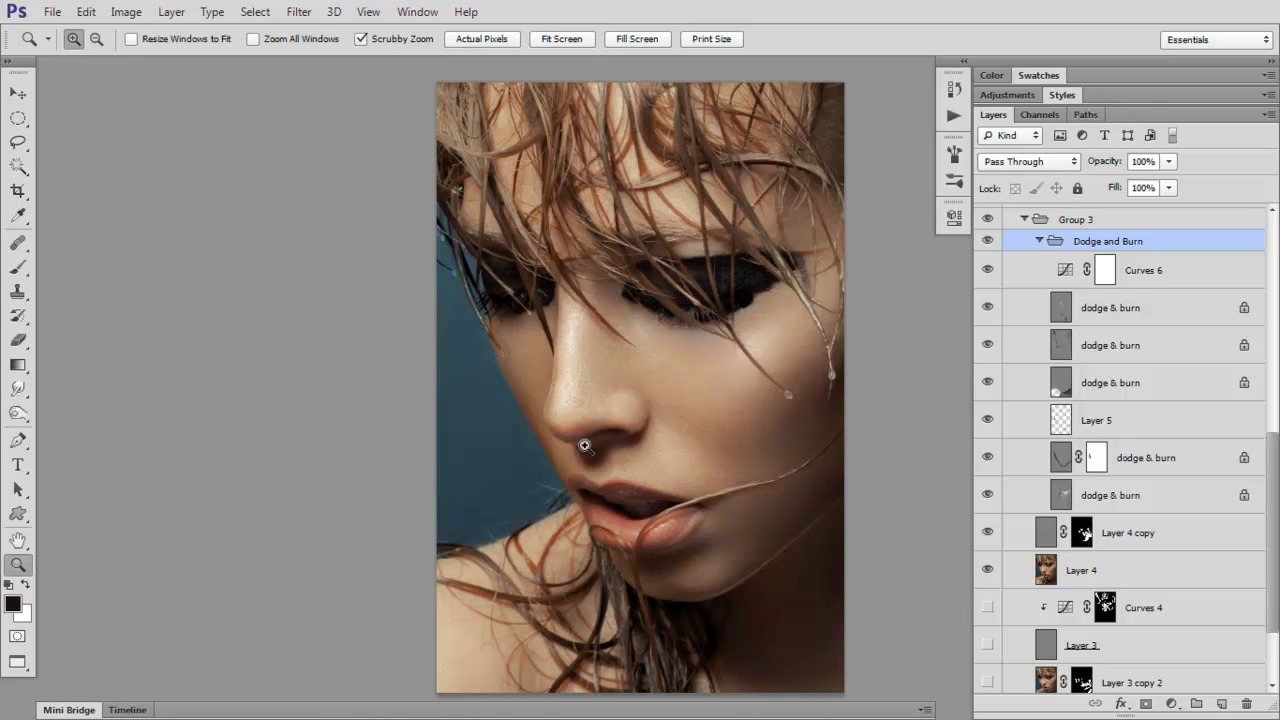
{"action": "left_click", "coordinate": [988, 243]}
{"action": "left_click", "coordinate": [988, 243]}
Collapse the Dodge and Burn group and check its overall effect again by switching its visibility
{"action": "scroll", "coordinate": [1270, 430], "scroll_direction": "up", "scroll_amount": 3}
{"action": "scroll", "coordinate": [1270, 430], "scroll_direction": "up", "scroll_amount": 1}
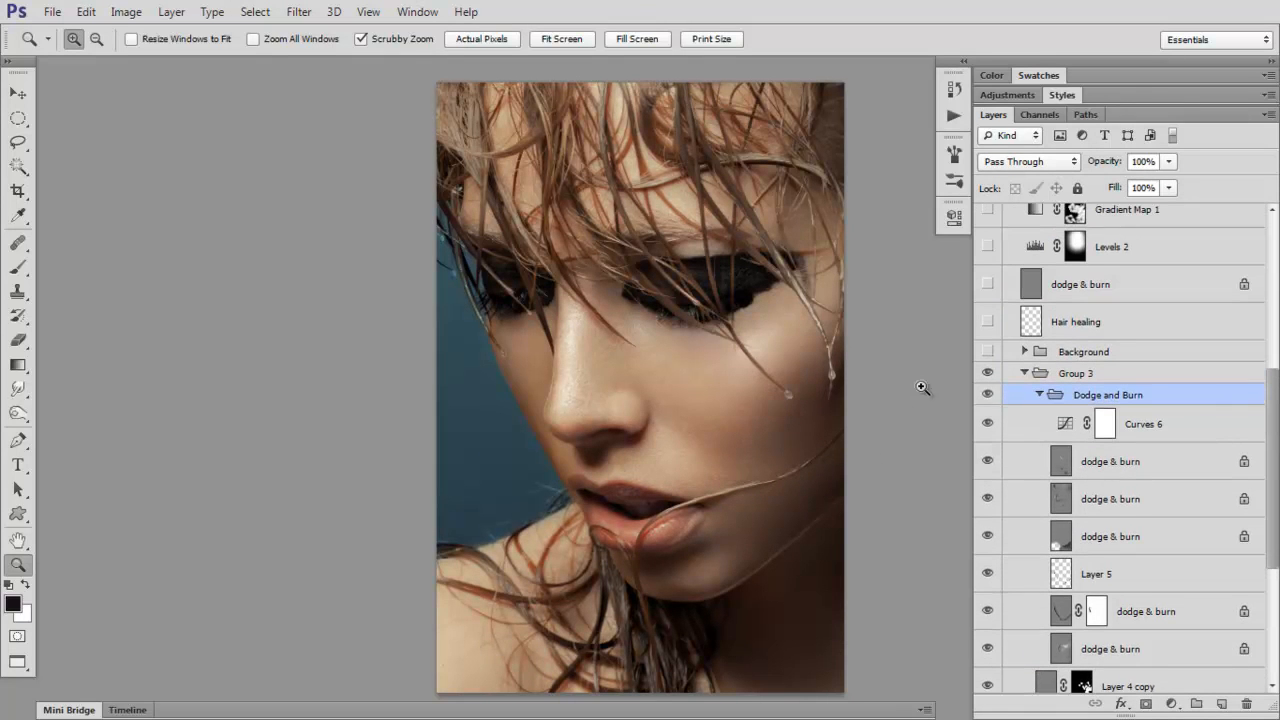
{"action": "left_click", "coordinate": [1040, 394]}
{"action": "left_click", "coordinate": [988, 398]}
{"action": "left_click", "coordinate": [988, 398]}
{"action": "left_click", "coordinate": [988, 400]}
{"action": "left_click", "coordinate": [988, 400]}
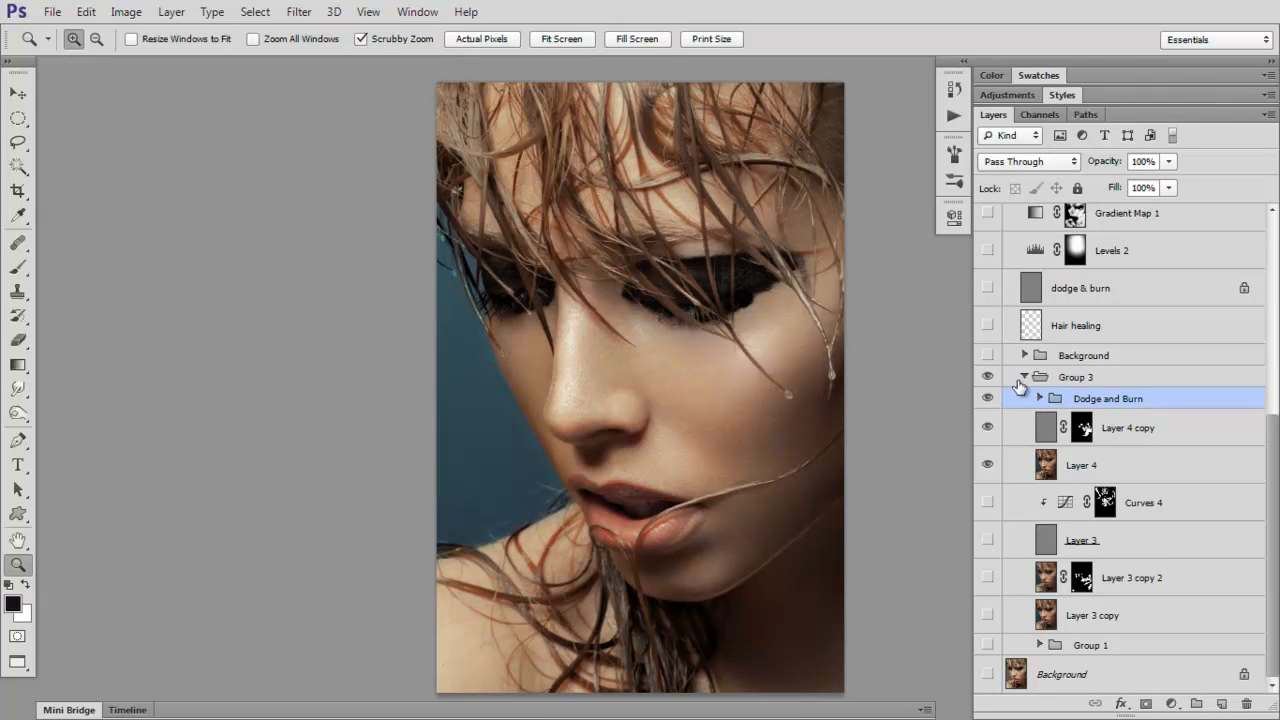
Collapse Group 3, show the original Background layer, and compare the portrait with and without Group 3
{"action": "left_click", "coordinate": [1025, 378]}
{"action": "left_click", "coordinate": [987, 646]}
{"action": "left_click", "coordinate": [988, 673]}
{"action": "left_click", "coordinate": [989, 648]}
{"action": "left_click", "coordinate": [989, 648]}
{"action": "left_click", "coordinate": [989, 649]}
{"action": "left_click", "coordinate": [989, 648]}
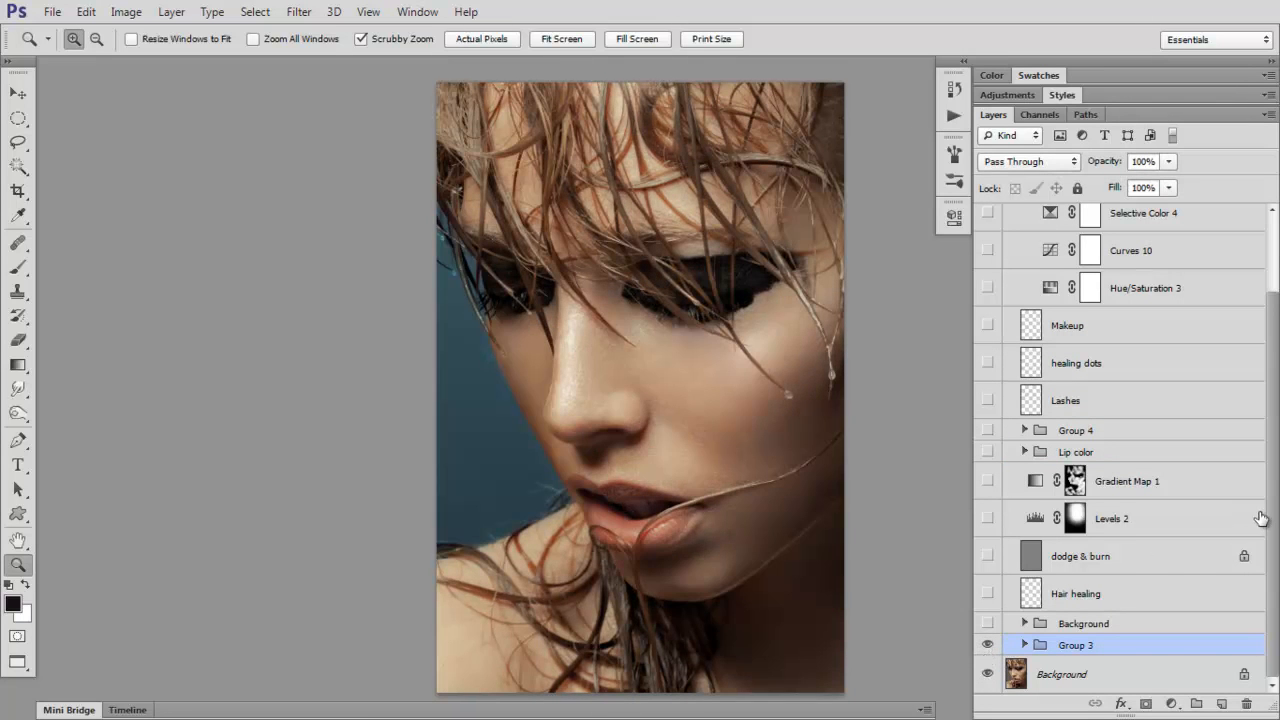
Show and expand the Background group, and reveal its Layer 6, dodge & burn and Curves 7 layers
{"action": "left_click", "coordinate": [987, 623]}
{"action": "left_click", "coordinate": [1024, 623]}
{"action": "left_click_drag", "start_coordinate": [1272, 480], "coordinate": [1270, 566]}
{"action": "left_click", "coordinate": [989, 617]}
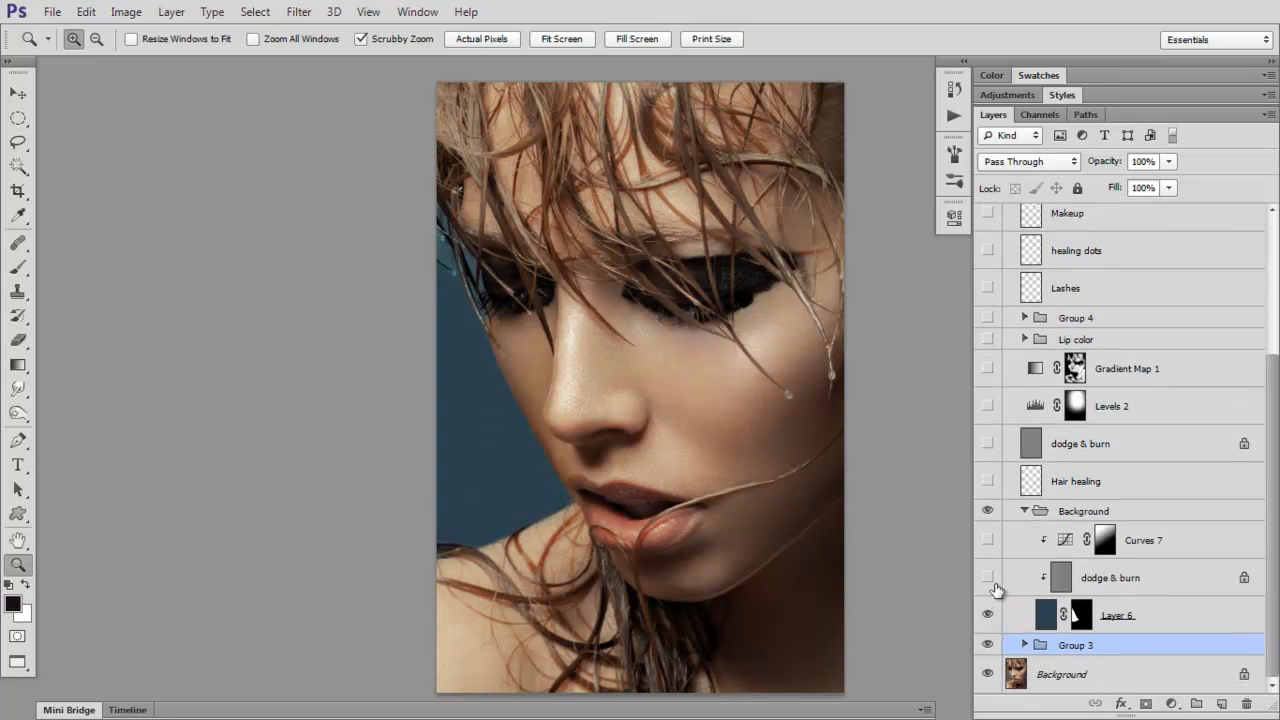
{"action": "left_click", "coordinate": [995, 586]}
{"action": "left_click", "coordinate": [995, 557]}
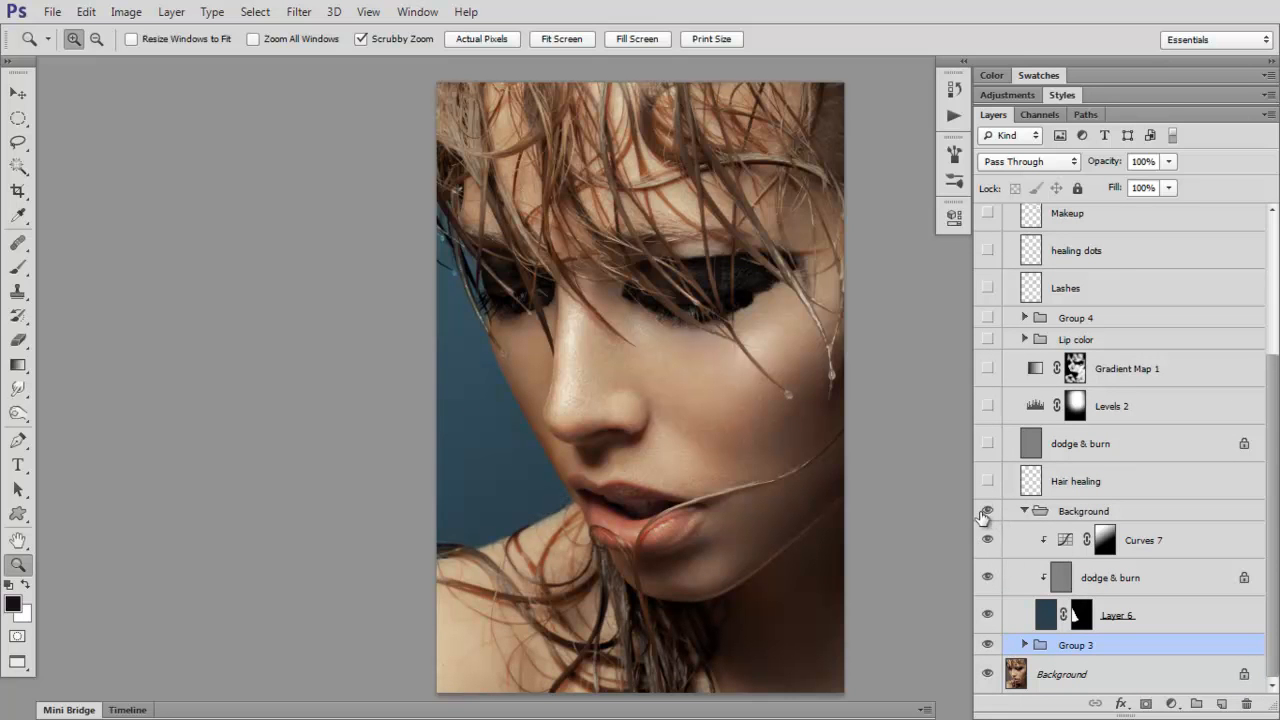
Inspect the blue backdrop beside the nose with and without the clipped dodge & burn layer and the Background group
{"action": "left_click_drag", "start_coordinate": [493, 453], "coordinate": [489, 460]}
{"action": "left_click", "coordinate": [990, 580]}
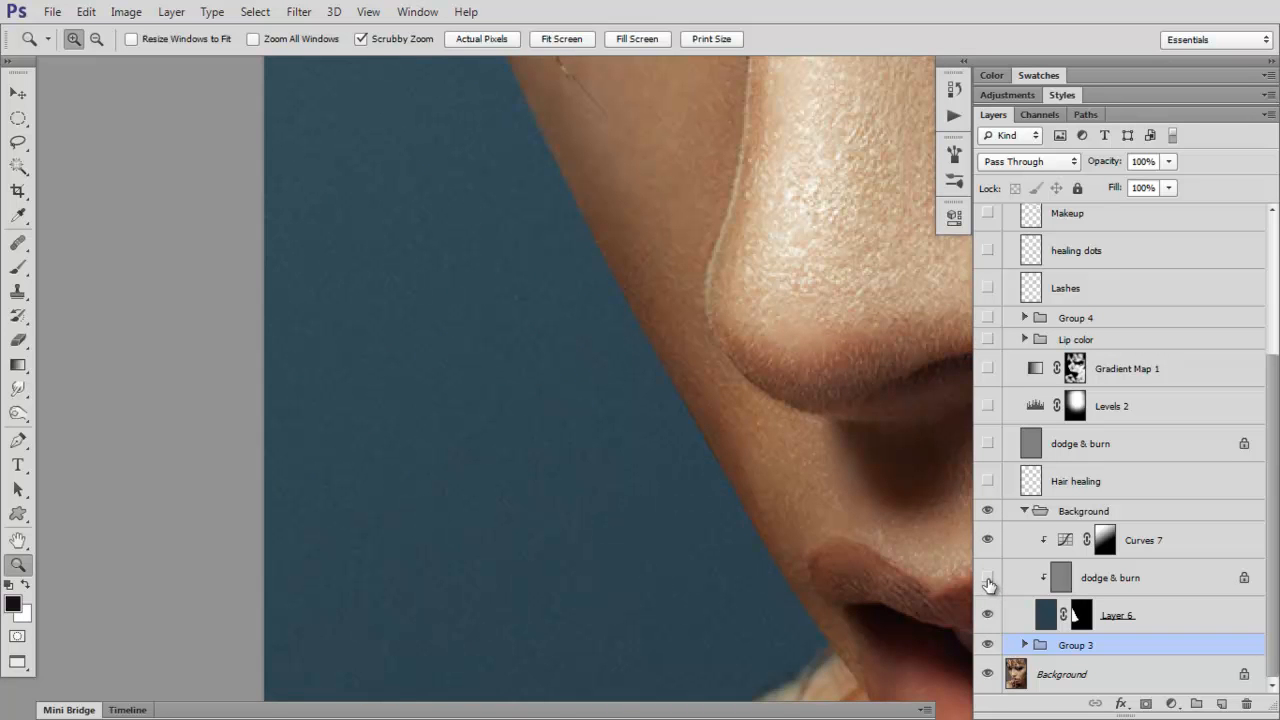
{"action": "left_click", "coordinate": [987, 512]}
{"action": "left_click", "coordinate": [986, 513]}
{"action": "left_click", "coordinate": [984, 515]}
{"action": "left_click", "coordinate": [987, 512]}
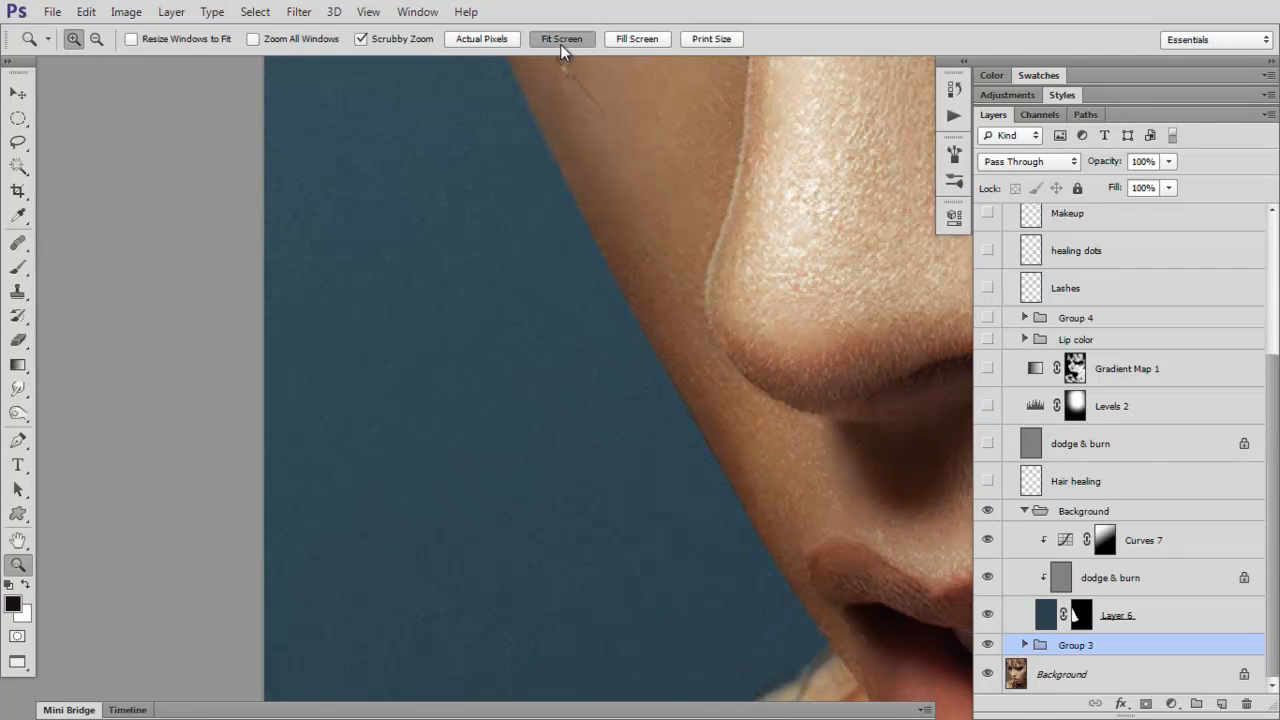
Compare the whole portrait with and without the Background group
{"action": "left_click", "coordinate": [561, 45]}
{"action": "left_click", "coordinate": [989, 514]}
{"action": "left_click", "coordinate": [989, 514]}
{"action": "left_click", "coordinate": [987, 514]}
{"action": "left_click", "coordinate": [987, 513]}
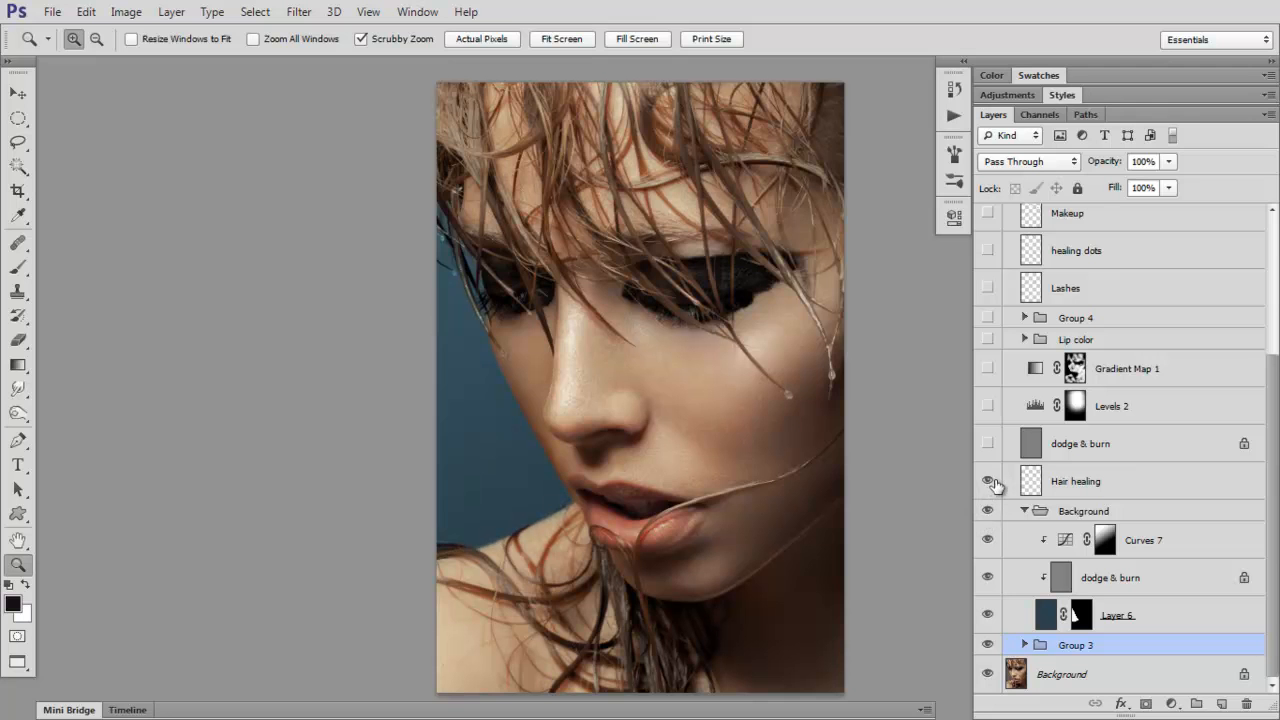
Reveal the Hair healing layer and compare its effect on the stray hairs over the shoulder
{"action": "left_click", "coordinate": [987, 481]}
{"action": "left_click_drag", "start_coordinate": [506, 594], "coordinate": [729, 563]}
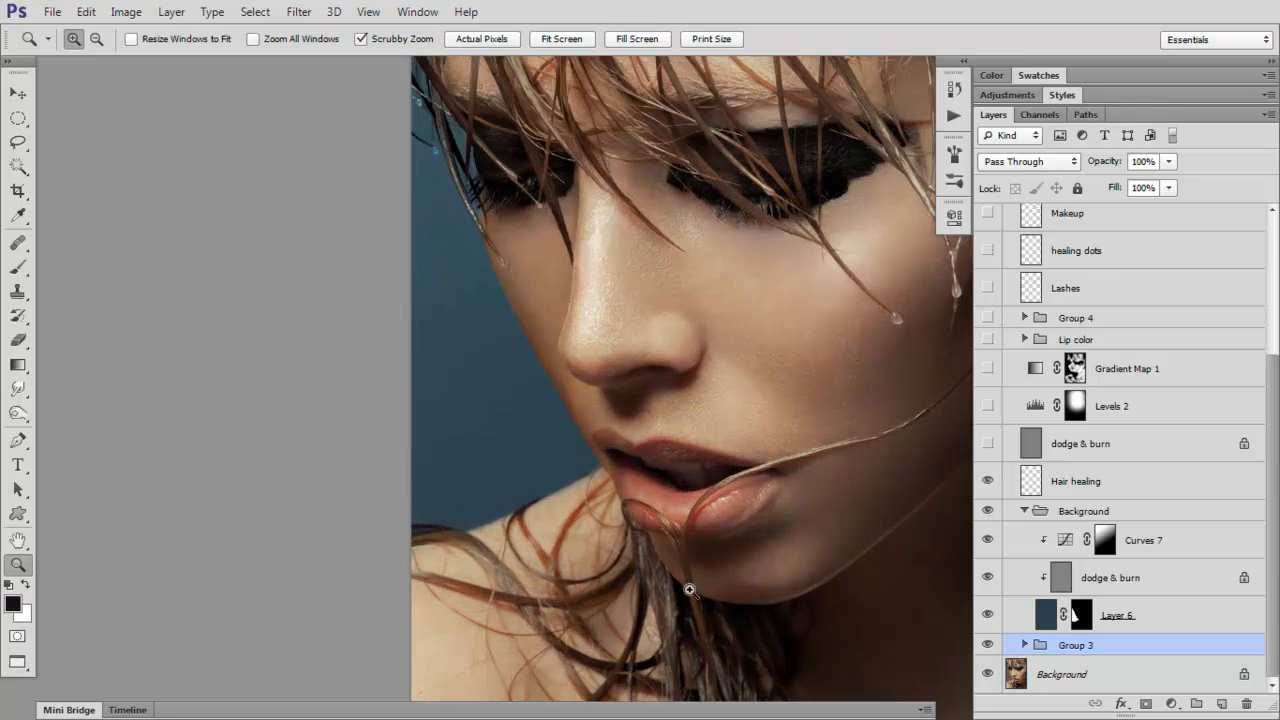
{"action": "scroll", "coordinate": [791, 534], "scroll_direction": "down", "scroll_amount": 3}
{"action": "left_click", "coordinate": [988, 482]}
{"action": "left_click", "coordinate": [988, 483]}
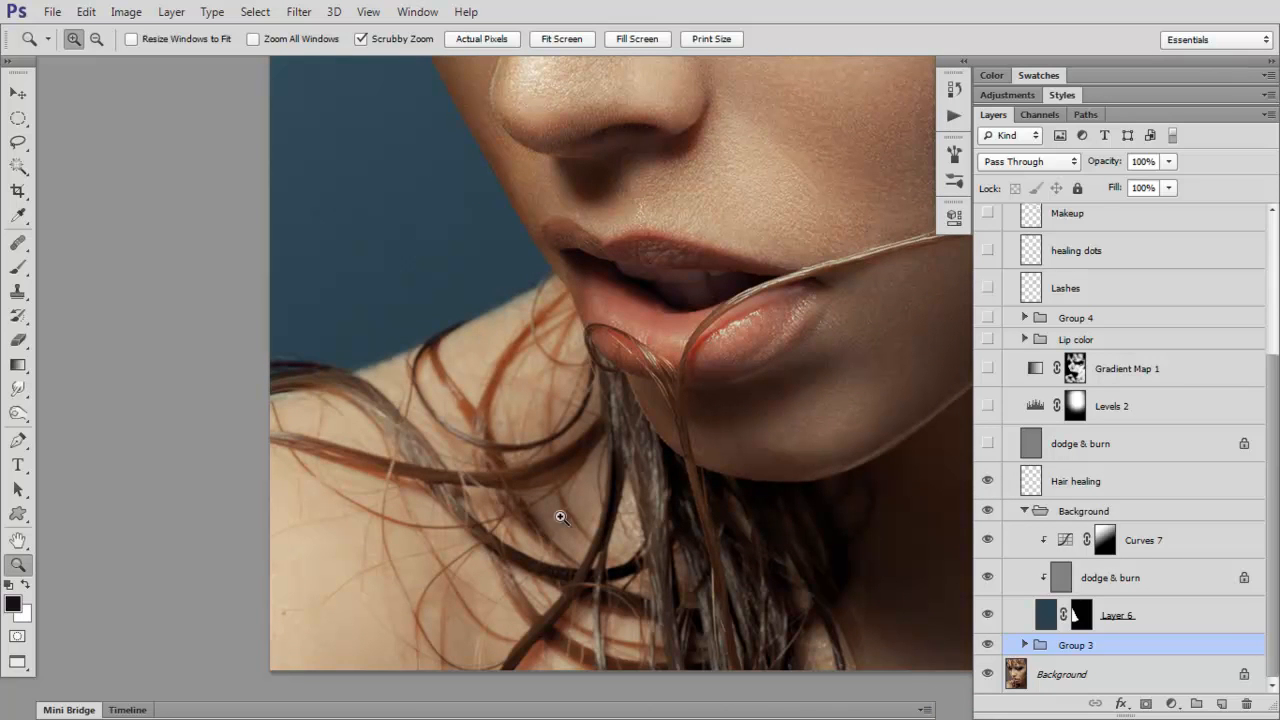
{"action": "left_click", "coordinate": [988, 483]}
{"action": "left_click", "coordinate": [988, 483]}
{"action": "left_click", "coordinate": [563, 40]}
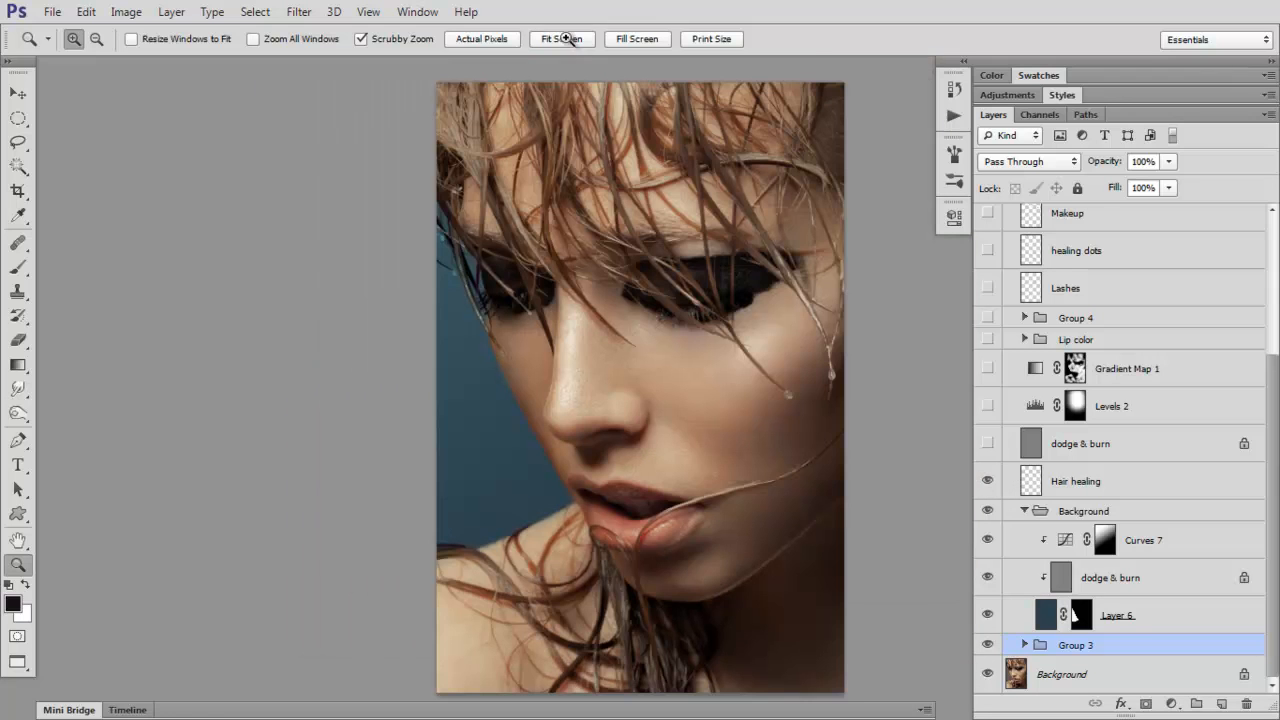
Isolate the dodge & burn layer above Hair healing to check its content, and delete that layer
{"action": "left_click", "coordinate": [988, 445], "text": "alt"}
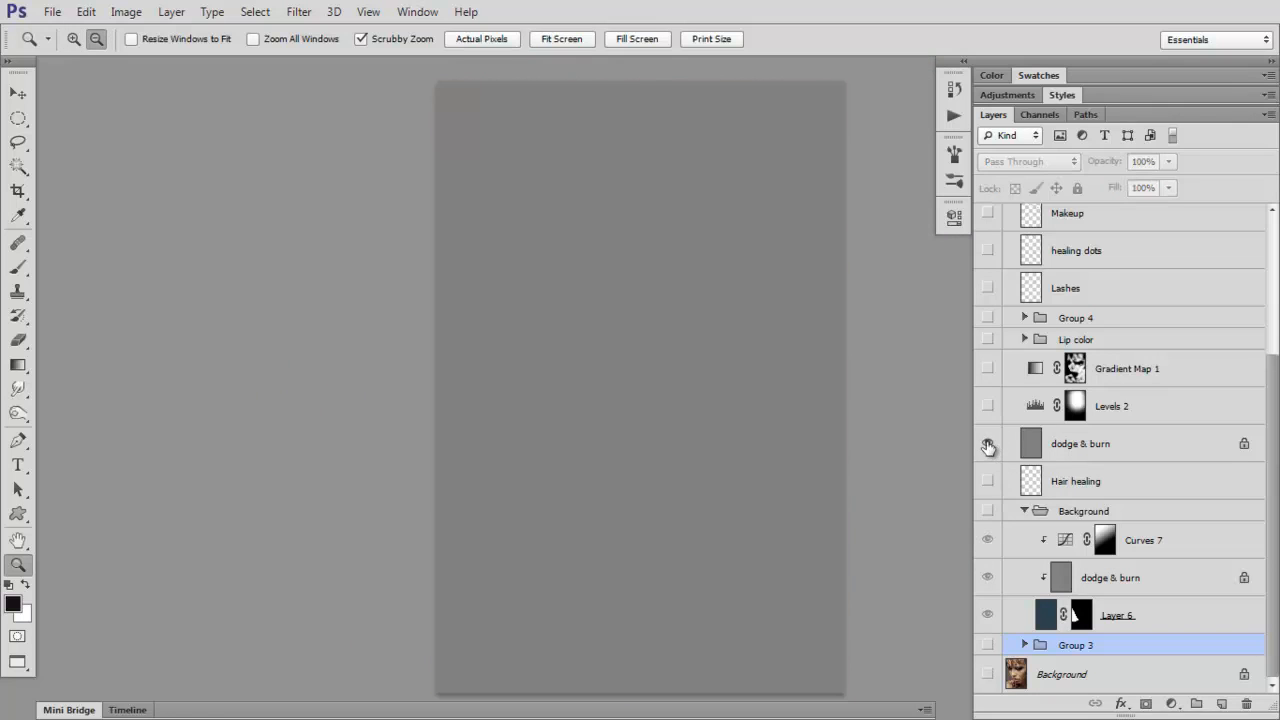
{"action": "left_click", "coordinate": [986, 446], "text": "alt"}
{"action": "left_click", "coordinate": [1050, 447]}
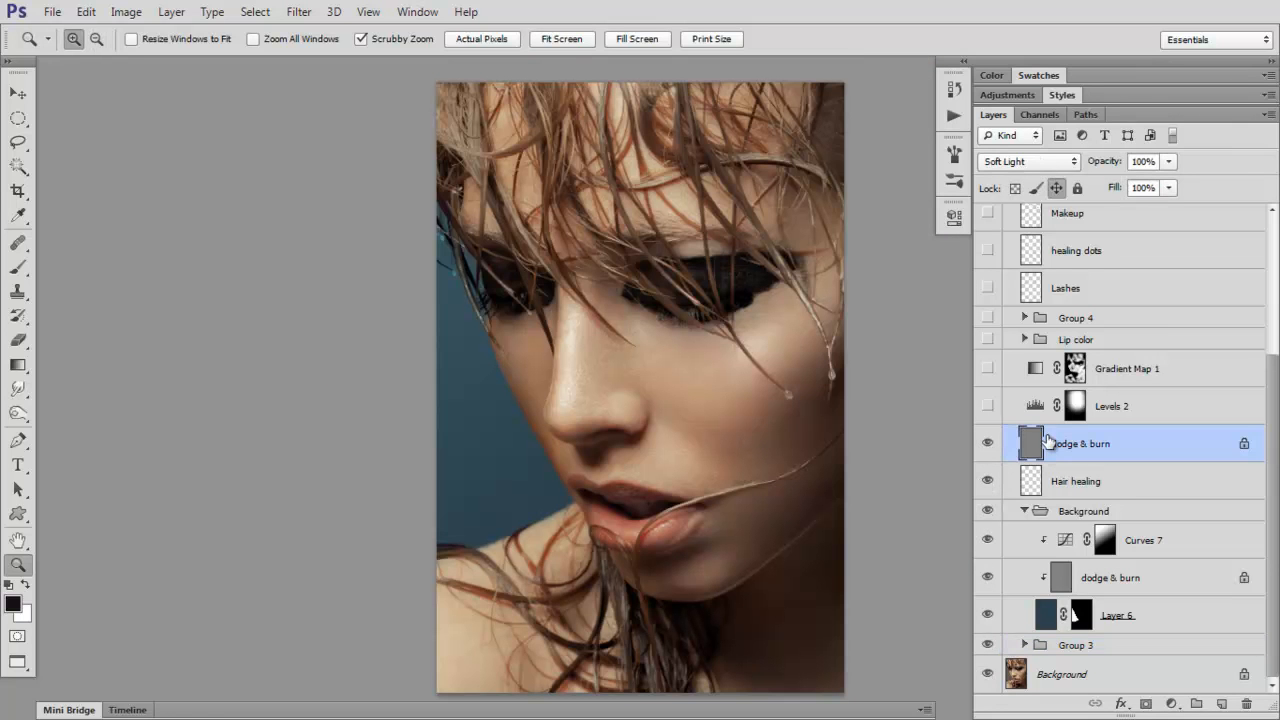
{"action": "key", "text": "Delete"}
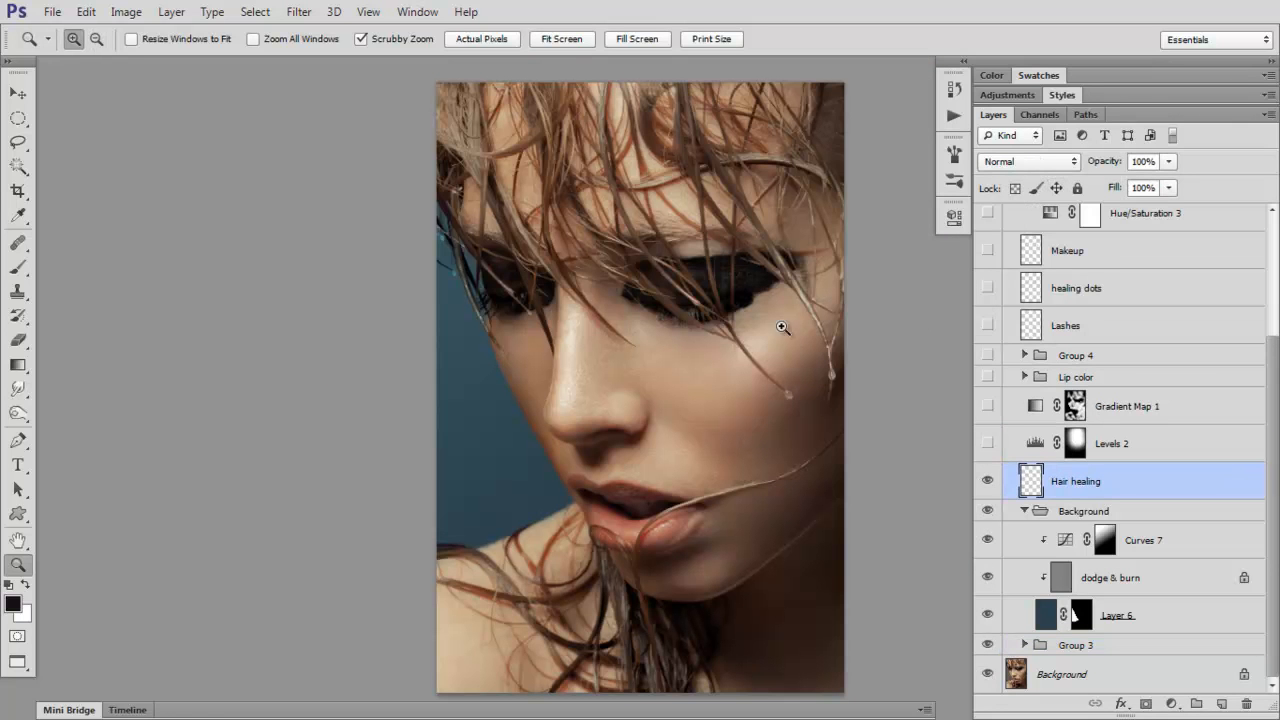
Reveal the Levels 2 adjustment layer and compare the portrait with and without it
{"action": "left_click", "coordinate": [986, 446]}
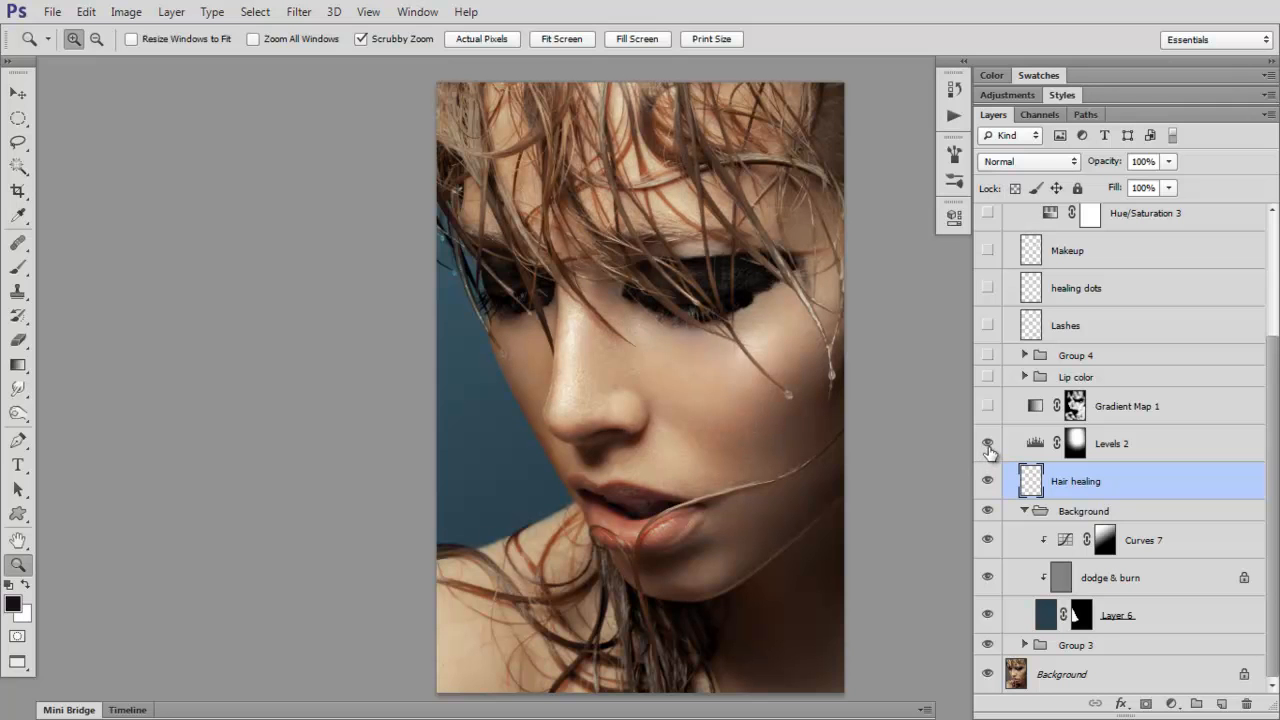
{"action": "left_click", "coordinate": [987, 445]}
{"action": "left_click", "coordinate": [987, 445]}
{"action": "left_click", "coordinate": [988, 444]}
{"action": "left_click", "coordinate": [988, 444]}
{"action": "left_click", "coordinate": [988, 444]}
{"action": "left_click", "coordinate": [988, 444]}
Review the Levels 2 adjustment settings, close them, and check the layer's effect once more
{"action": "double_click", "coordinate": [1032, 443]}
{"action": "left_click", "coordinate": [916, 203]}
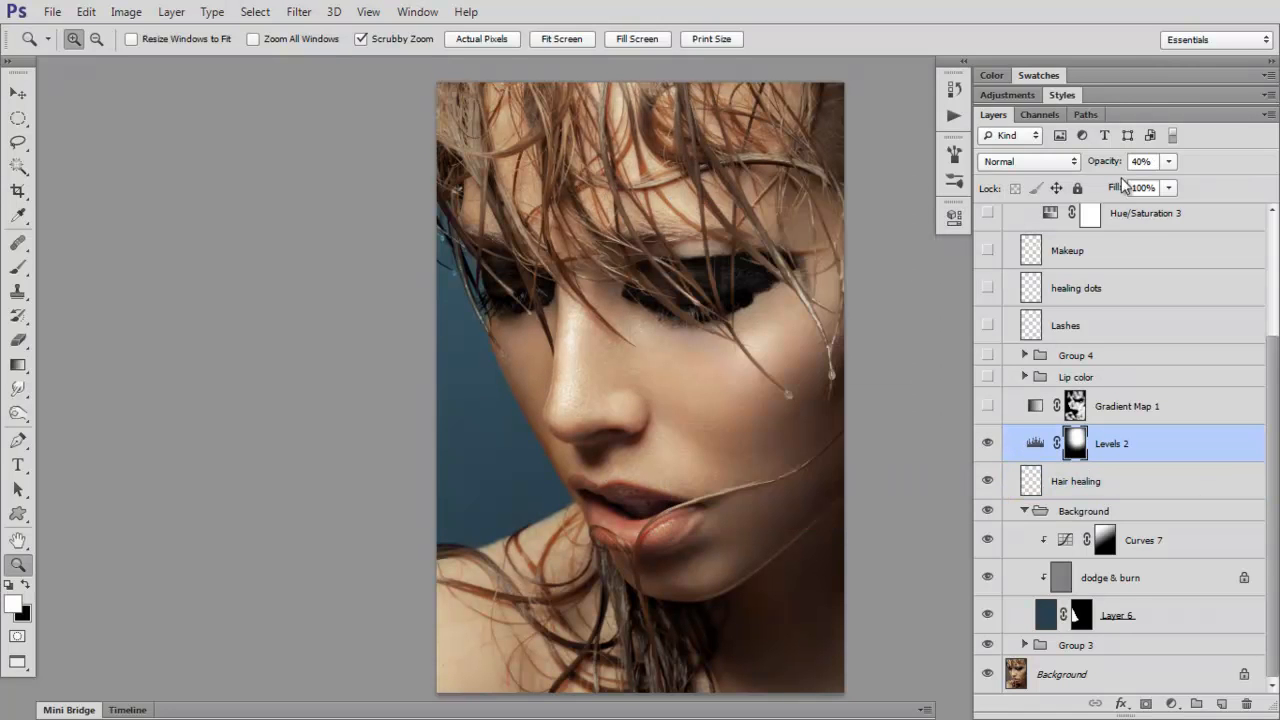
{"action": "left_click", "coordinate": [988, 444]}
{"action": "left_click", "coordinate": [988, 444]}
Reveal Gradient Map 1 and compare its effect on the skin tones up close
{"action": "left_click", "coordinate": [986, 407]}
{"action": "left_click", "coordinate": [757, 382]}
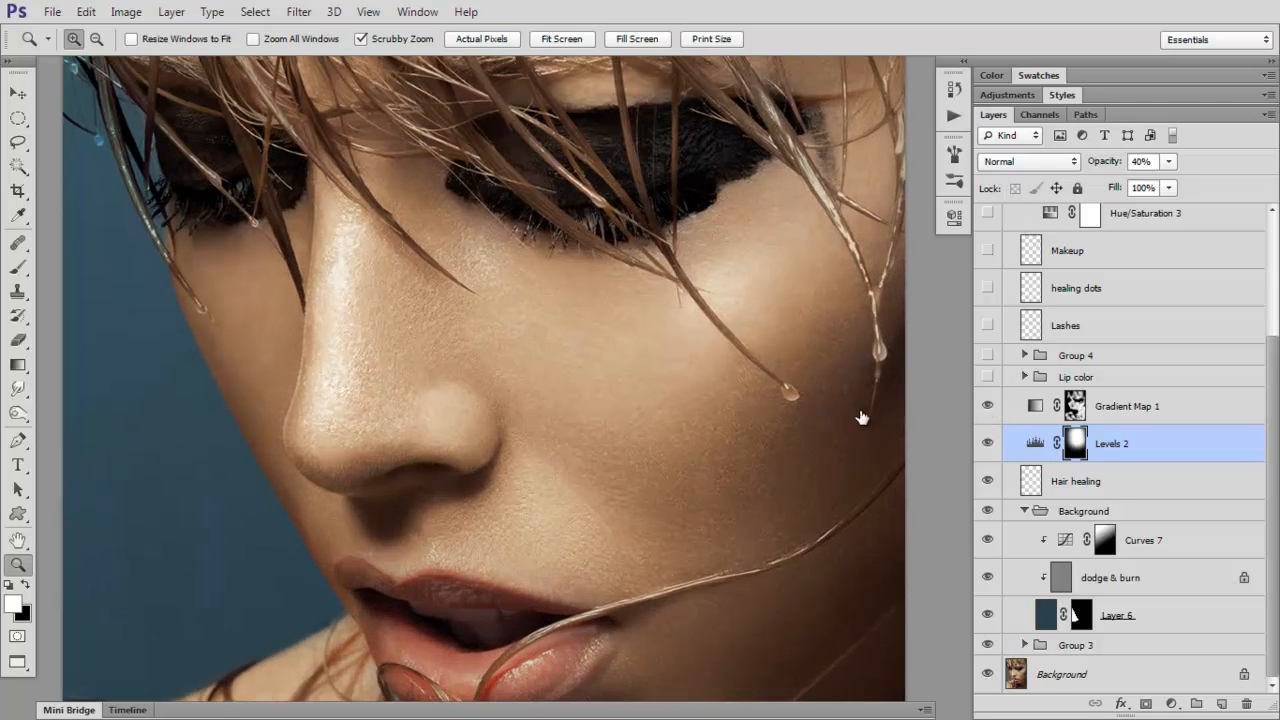
{"action": "left_click", "coordinate": [987, 409]}
{"action": "left_click", "coordinate": [982, 410]}
{"action": "left_click", "coordinate": [561, 39]}
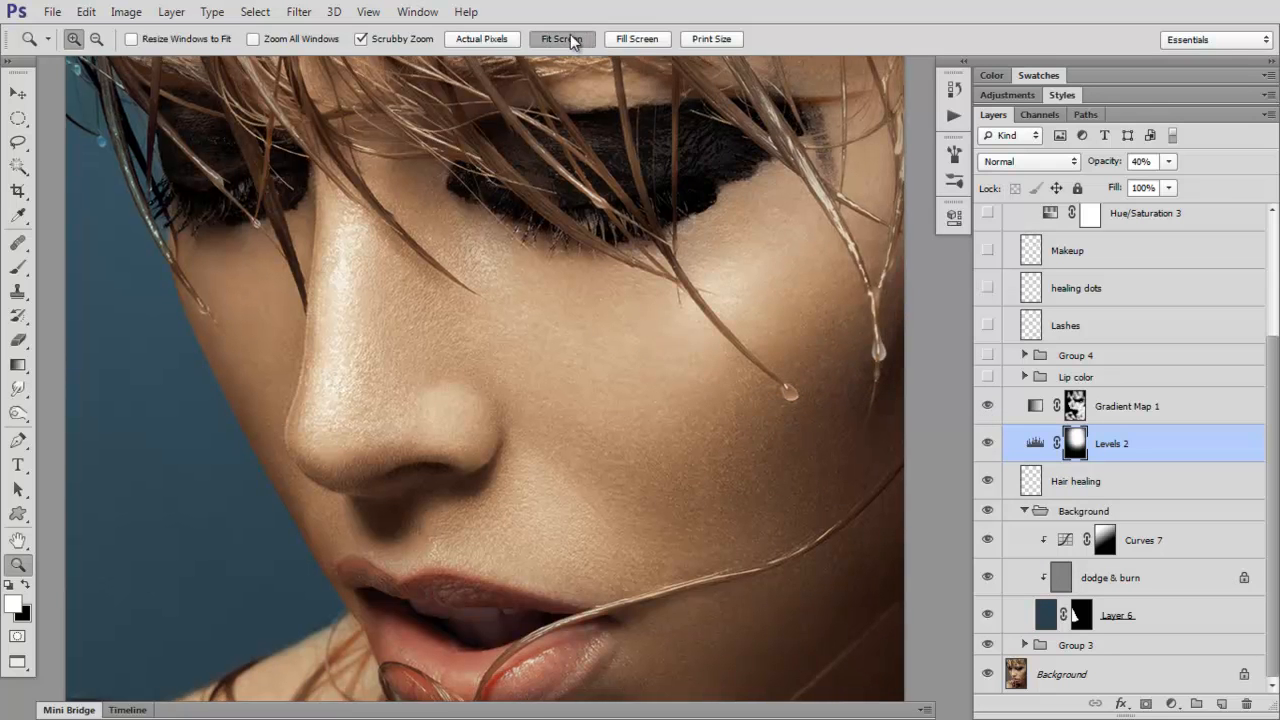
{"action": "left_click", "coordinate": [986, 408]}
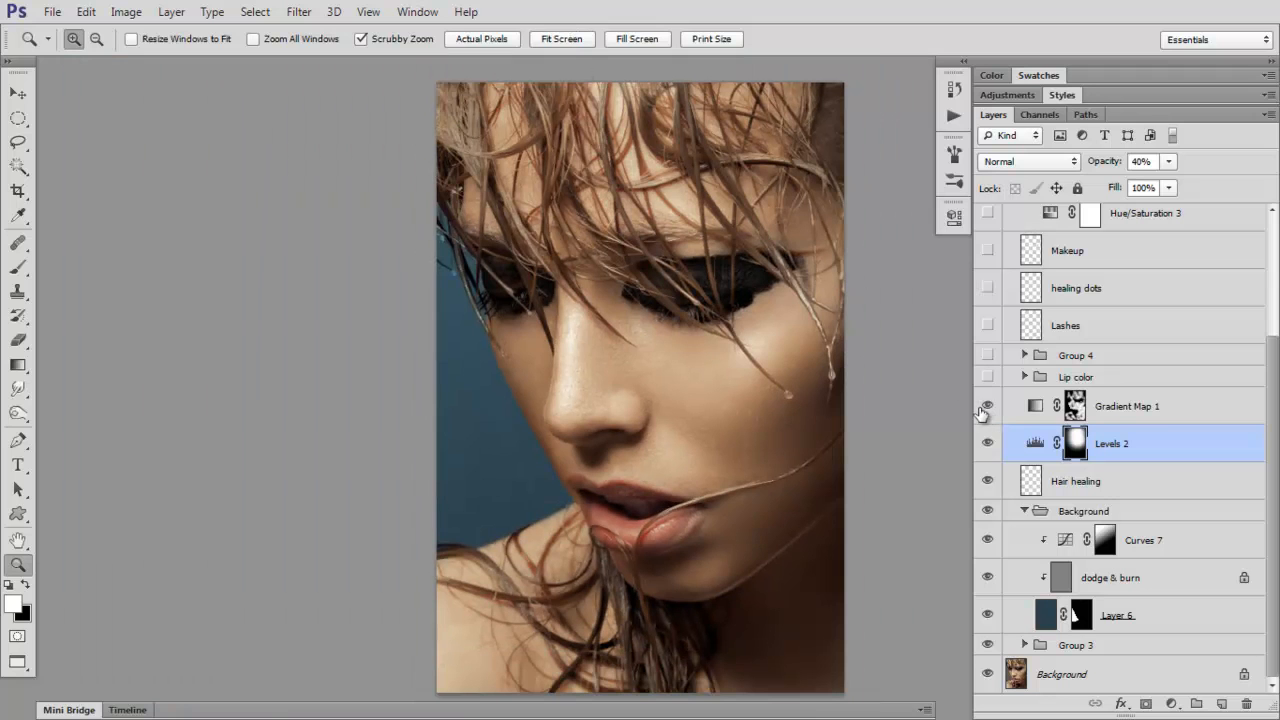
Select the Lip color group, make it visible, and show the lips in close-up
{"action": "left_click", "coordinate": [1016, 377]}
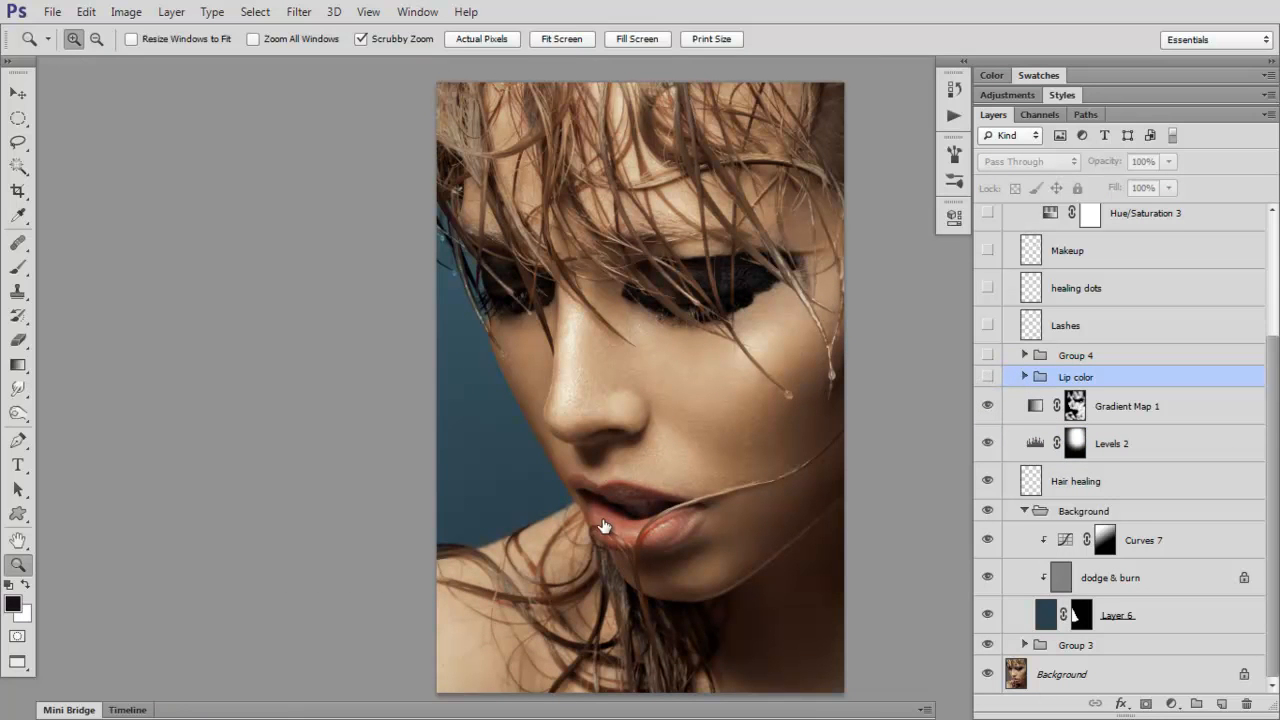
{"action": "double_click", "coordinate": [1026, 377]}
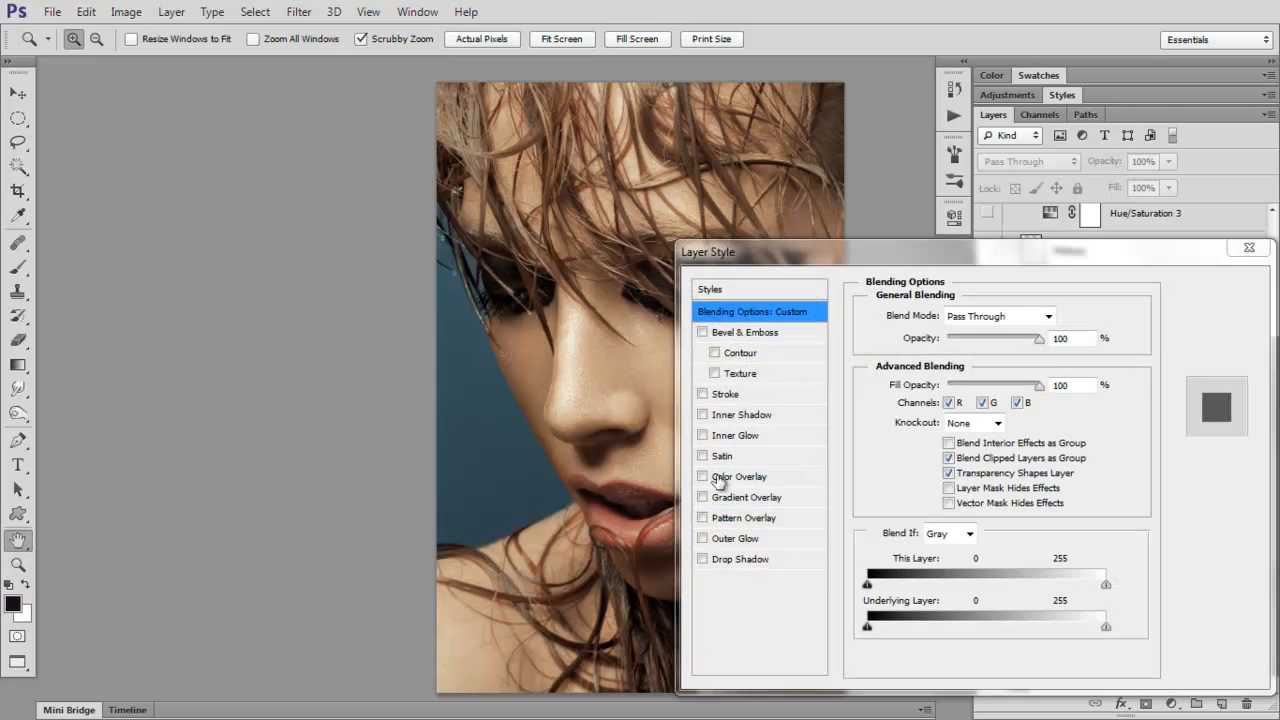
{"action": "left_click", "coordinate": [1212, 314]}
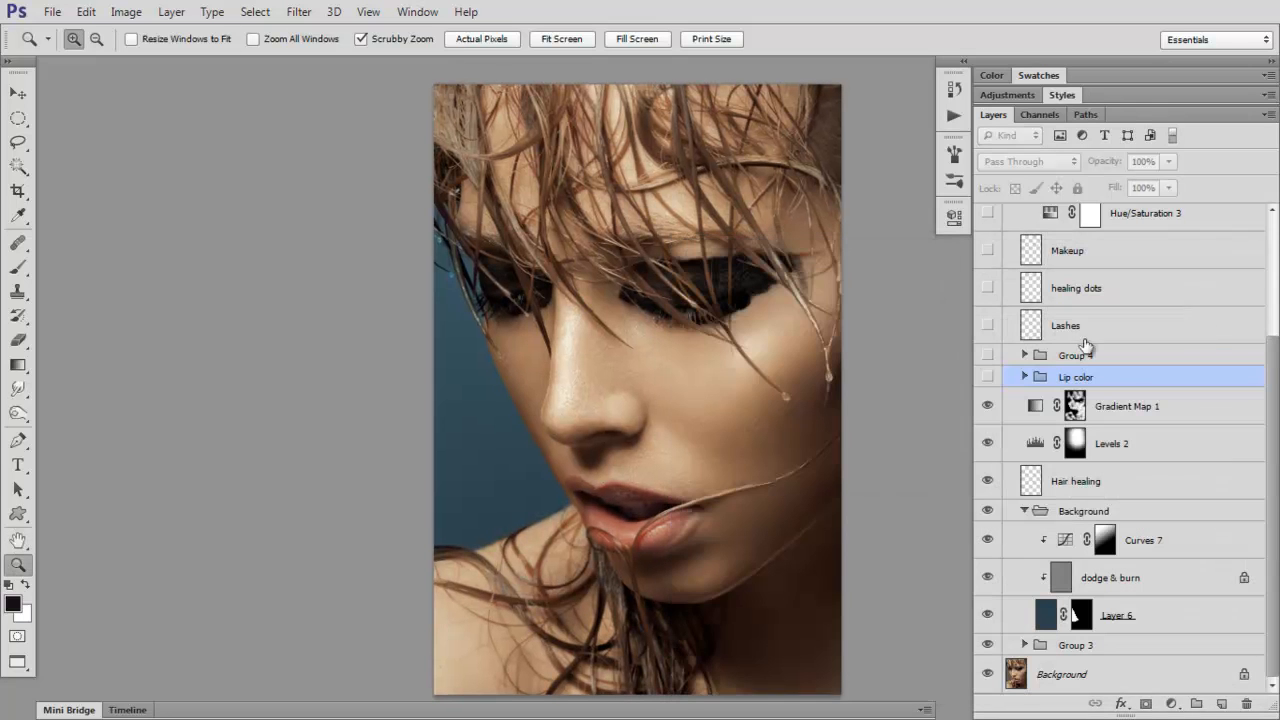
{"action": "left_click", "coordinate": [986, 378]}
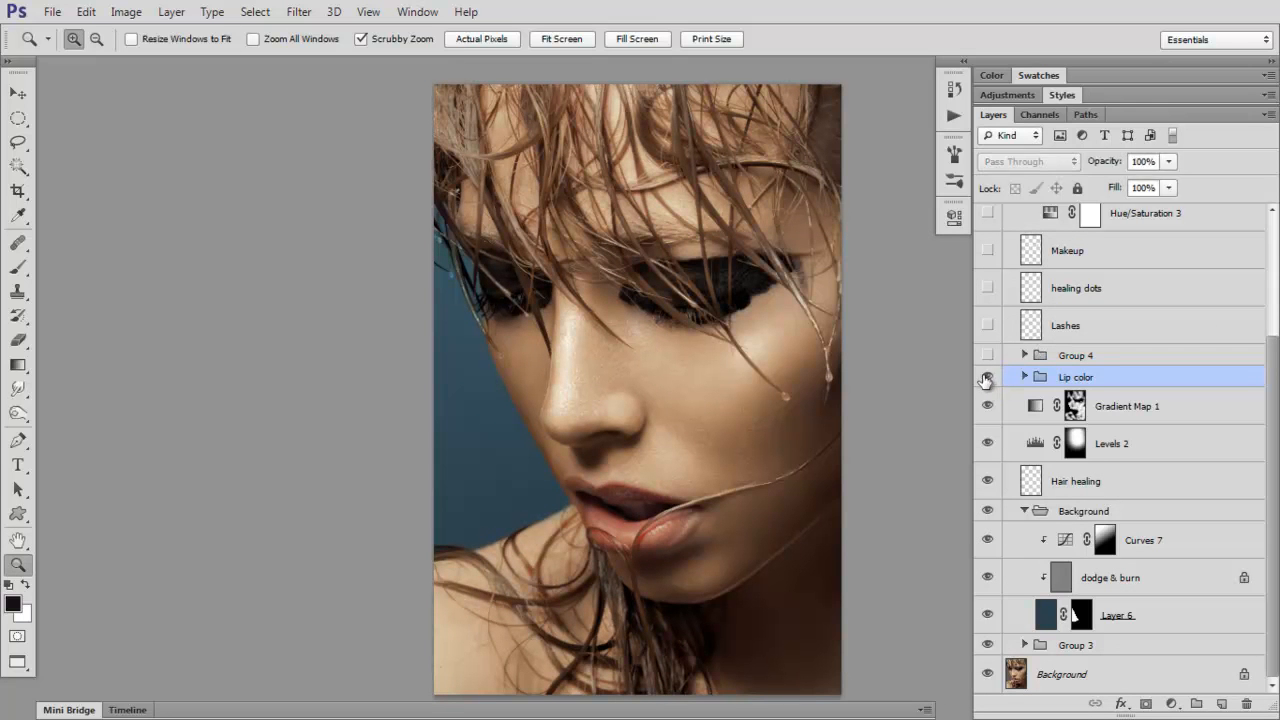
{"action": "left_click", "coordinate": [634, 509]}
{"action": "left_click", "coordinate": [636, 520]}
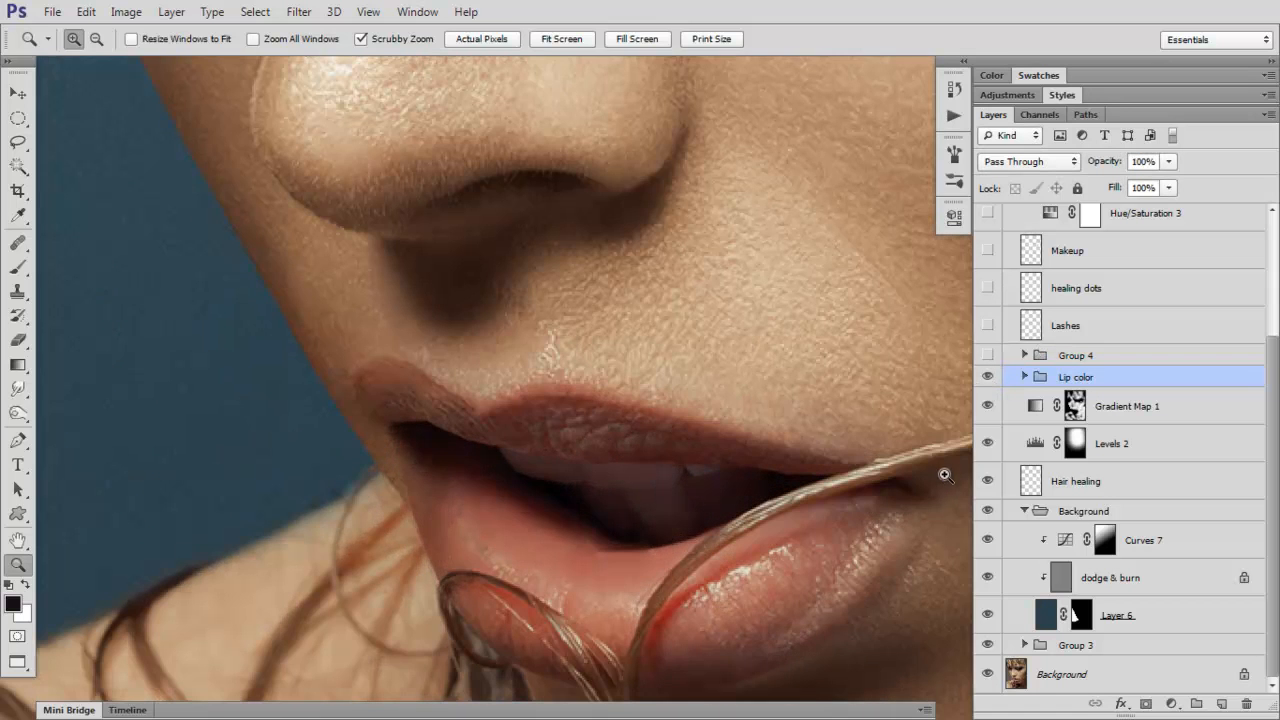
Expand the Lip color group and reveal its Lips color and Lipcolor layers
{"action": "left_click", "coordinate": [987, 377]}
{"action": "left_click", "coordinate": [987, 377]}
{"action": "left_click", "coordinate": [1022, 377]}
{"action": "left_click_drag", "start_coordinate": [987, 481], "coordinate": [987, 443]}
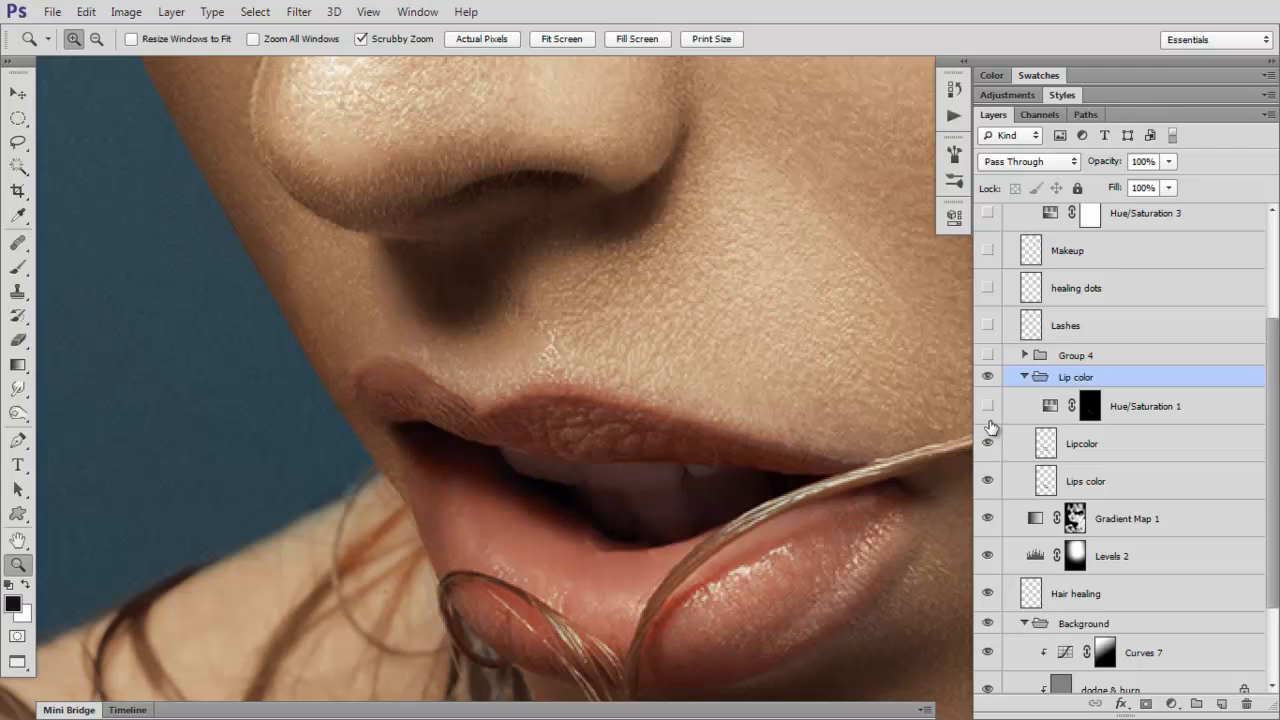
Compare the lips with and without the Lip color group, both in close-up and in the whole portrait
{"action": "left_click", "coordinate": [988, 377]}
{"action": "left_click", "coordinate": [988, 377]}
{"action": "left_click", "coordinate": [991, 378]}
{"action": "left_click", "coordinate": [991, 378]}
{"action": "left_click", "coordinate": [992, 378]}
{"action": "left_click", "coordinate": [988, 377]}
{"action": "left_click", "coordinate": [988, 377]}
{"action": "left_click", "coordinate": [988, 377]}
{"action": "left_click", "coordinate": [988, 377]}
{"action": "left_click", "coordinate": [569, 39]}
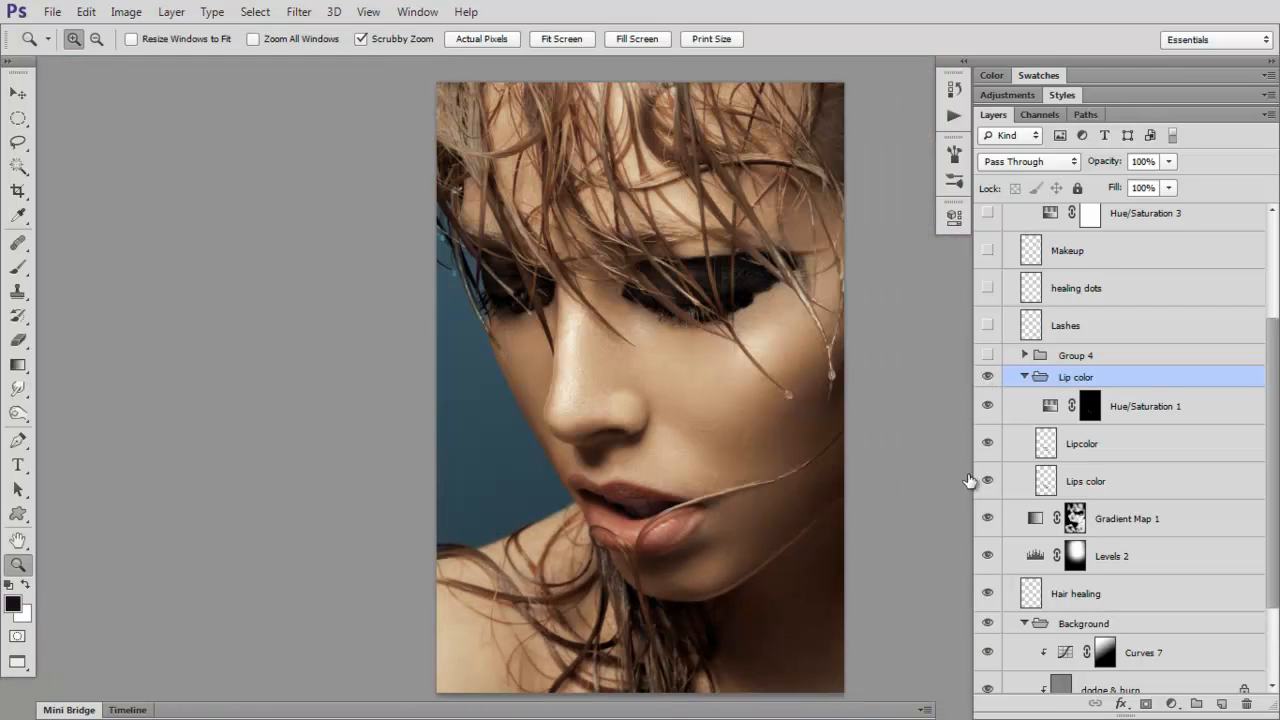
{"action": "left_click", "coordinate": [988, 377]}
{"action": "left_click", "coordinate": [988, 377]}
Expand and show Group 4, and hide all its adjustment layers from Lips down to Selective Color 2
{"action": "left_click", "coordinate": [1024, 356]}
{"action": "left_click_drag", "start_coordinate": [997, 356], "coordinate": [990, 635]}
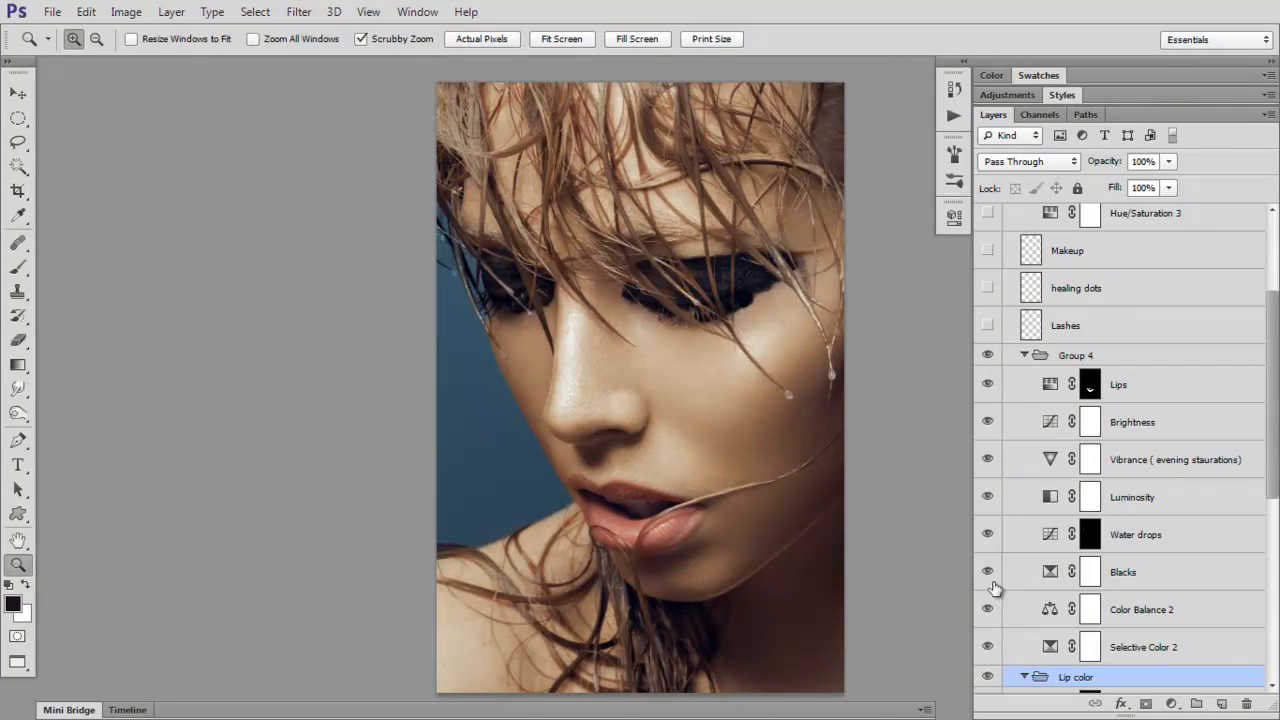
{"action": "left_click_drag", "start_coordinate": [987, 388], "coordinate": [991, 655]}
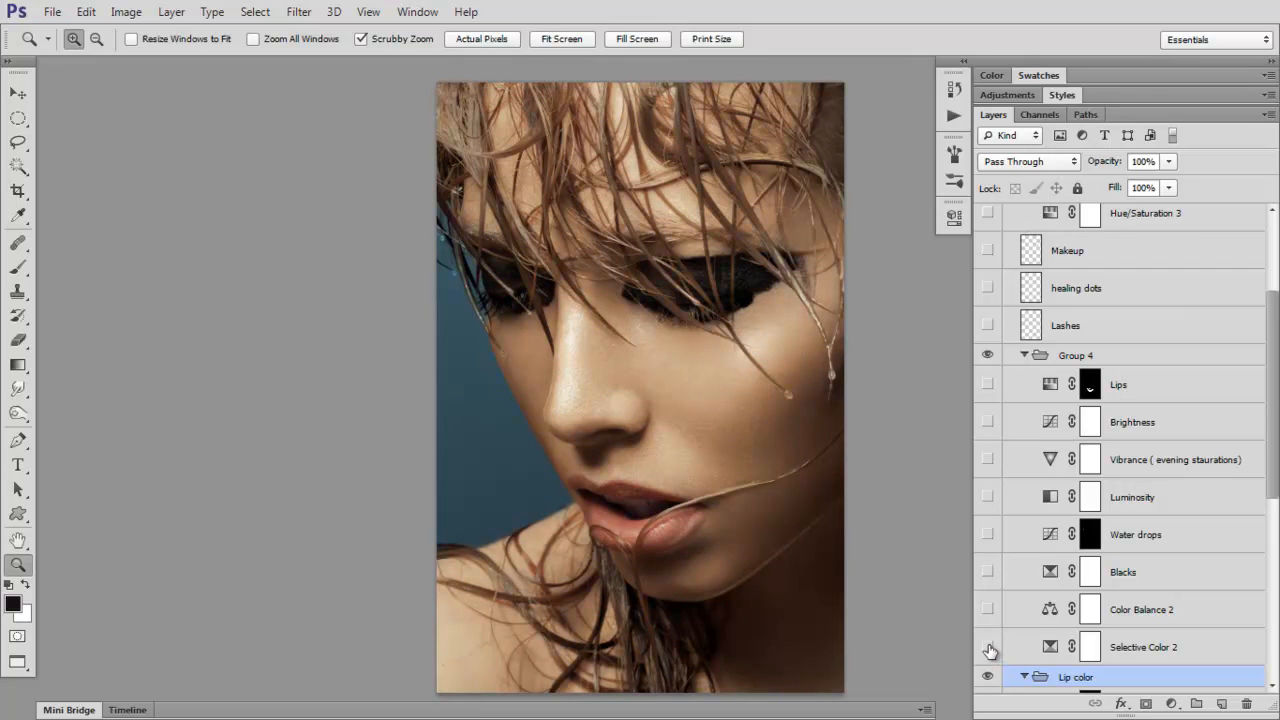
Reveal Selective Color 2 in Group 4 and review its settings for the Yellows
{"action": "left_click", "coordinate": [988, 648]}
{"action": "double_click", "coordinate": [1050, 646]}
{"action": "left_click", "coordinate": [810, 287]}
{"action": "left_click", "coordinate": [787, 322]}
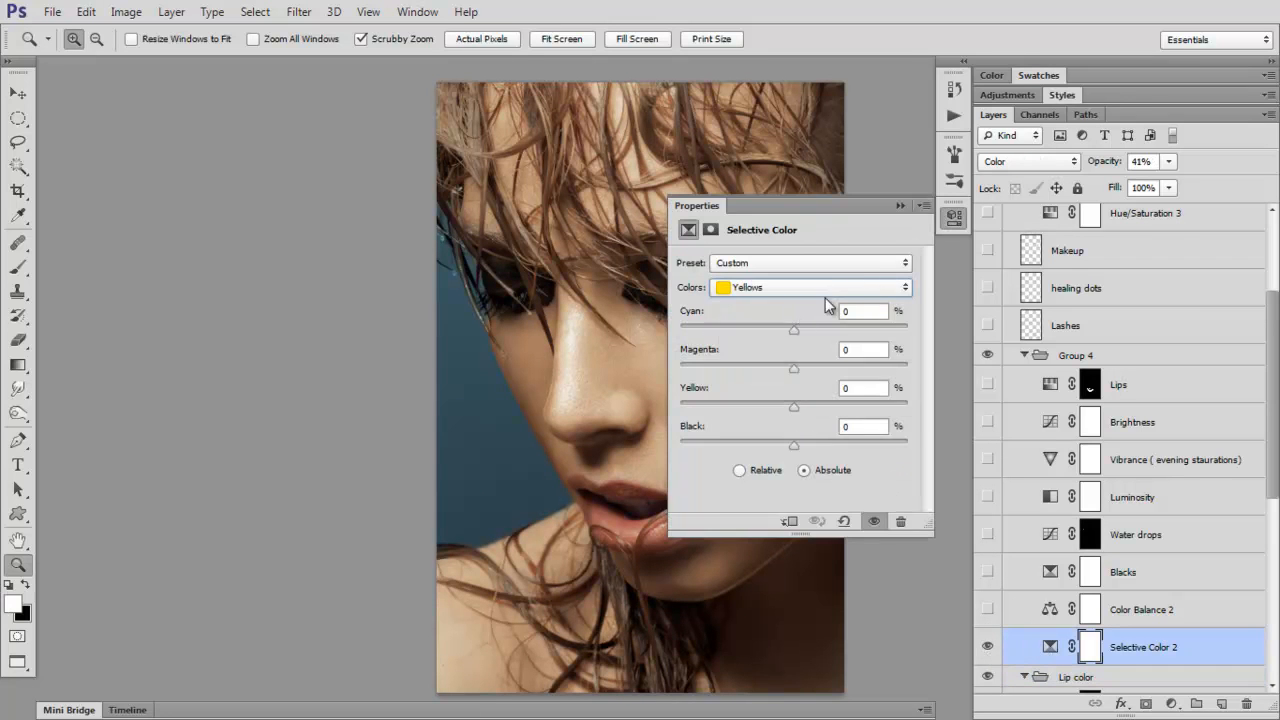
{"action": "left_click", "coordinate": [902, 206]}
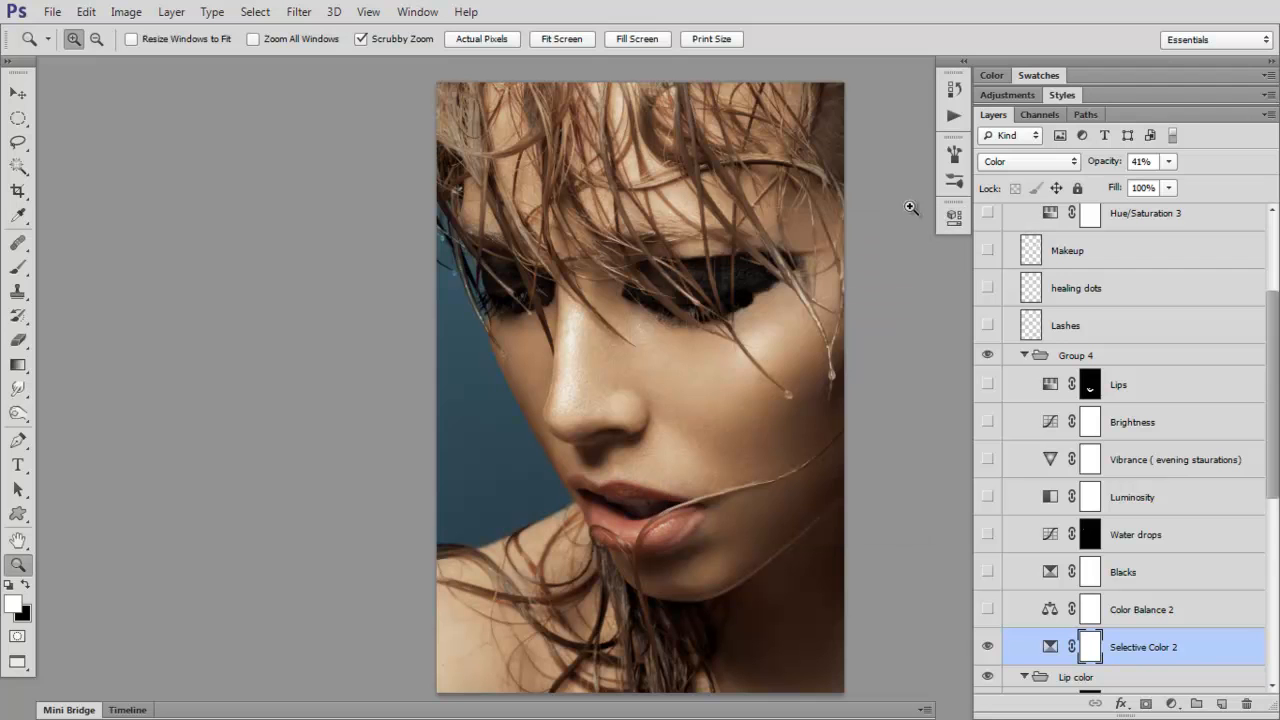
Reveal and select the Color Balance 2 adjustment layer in Group 4
{"action": "left_click", "coordinate": [988, 610]}
{"action": "left_click", "coordinate": [1035, 614]}
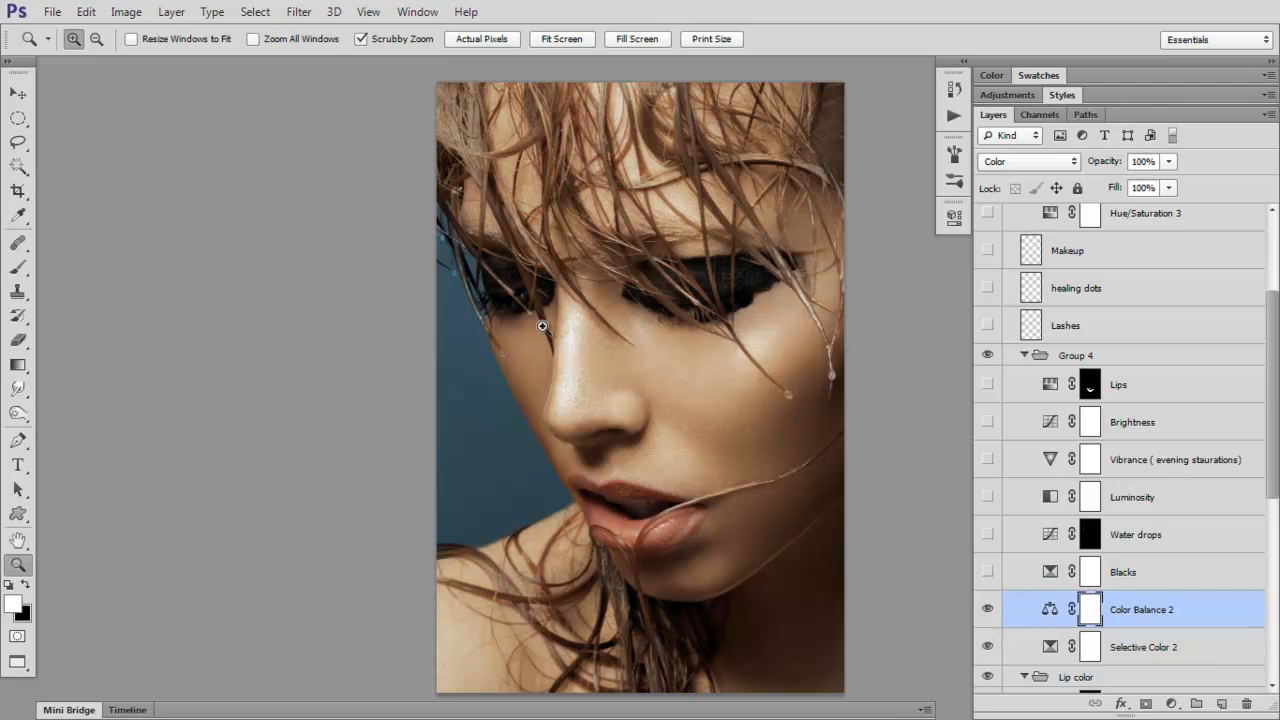
Compare the portrait with and without the Color Balance 2 adjustment in Group 4
{"action": "left_click", "coordinate": [988, 611]}
{"action": "left_click", "coordinate": [988, 612]}
{"action": "left_click", "coordinate": [988, 610]}
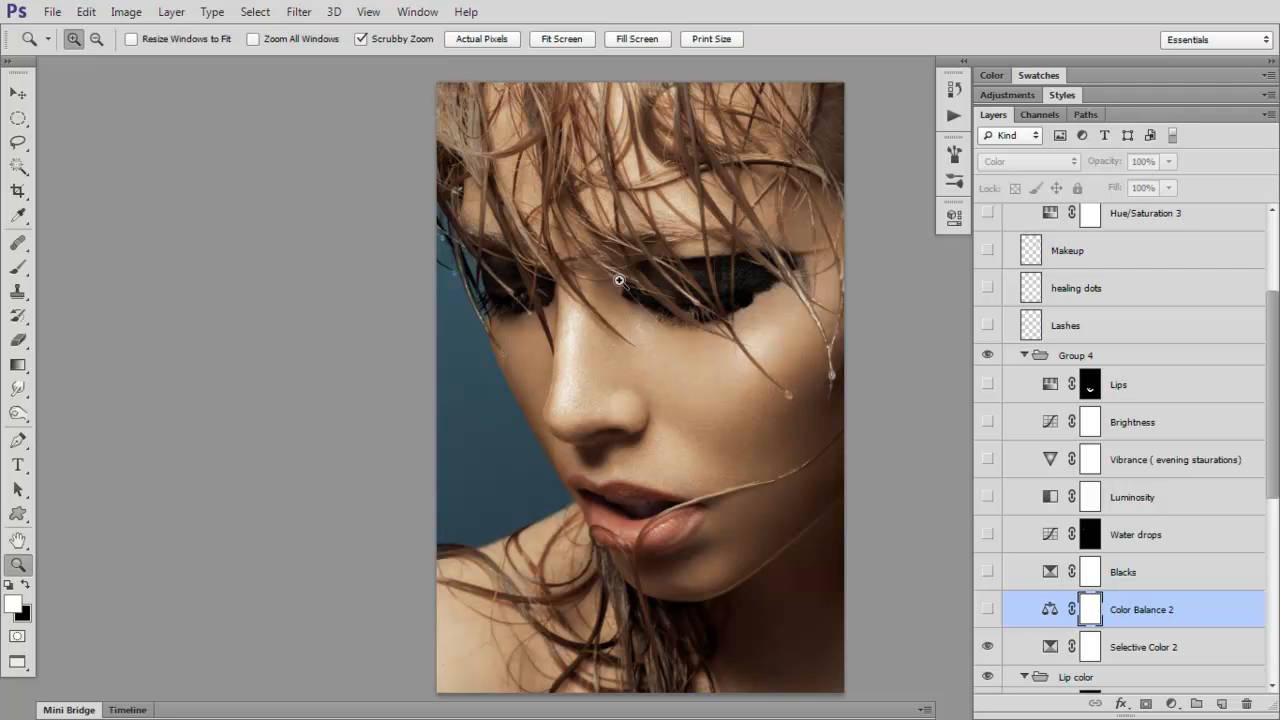
{"action": "left_click", "coordinate": [988, 610]}
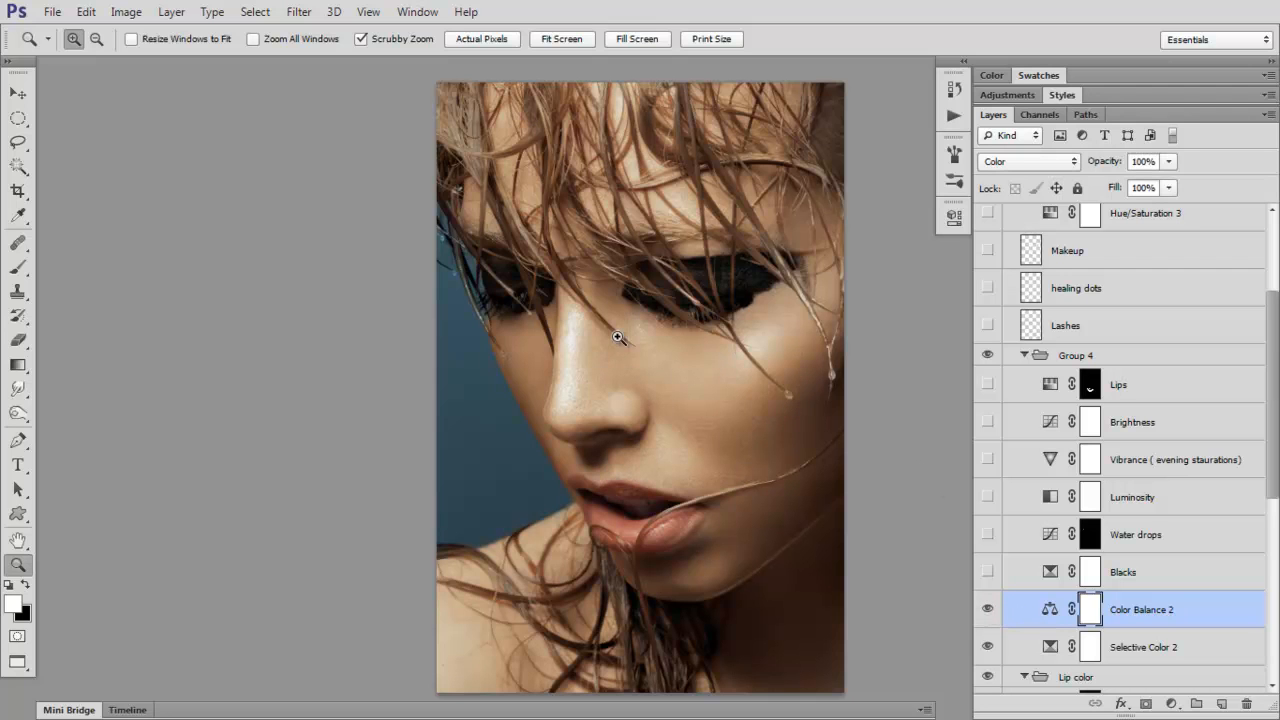
Review the Color Balance 2 settings for the Highlights and the Midtones
{"action": "double_click", "coordinate": [1050, 609]}
{"action": "left_click", "coordinate": [804, 260]}
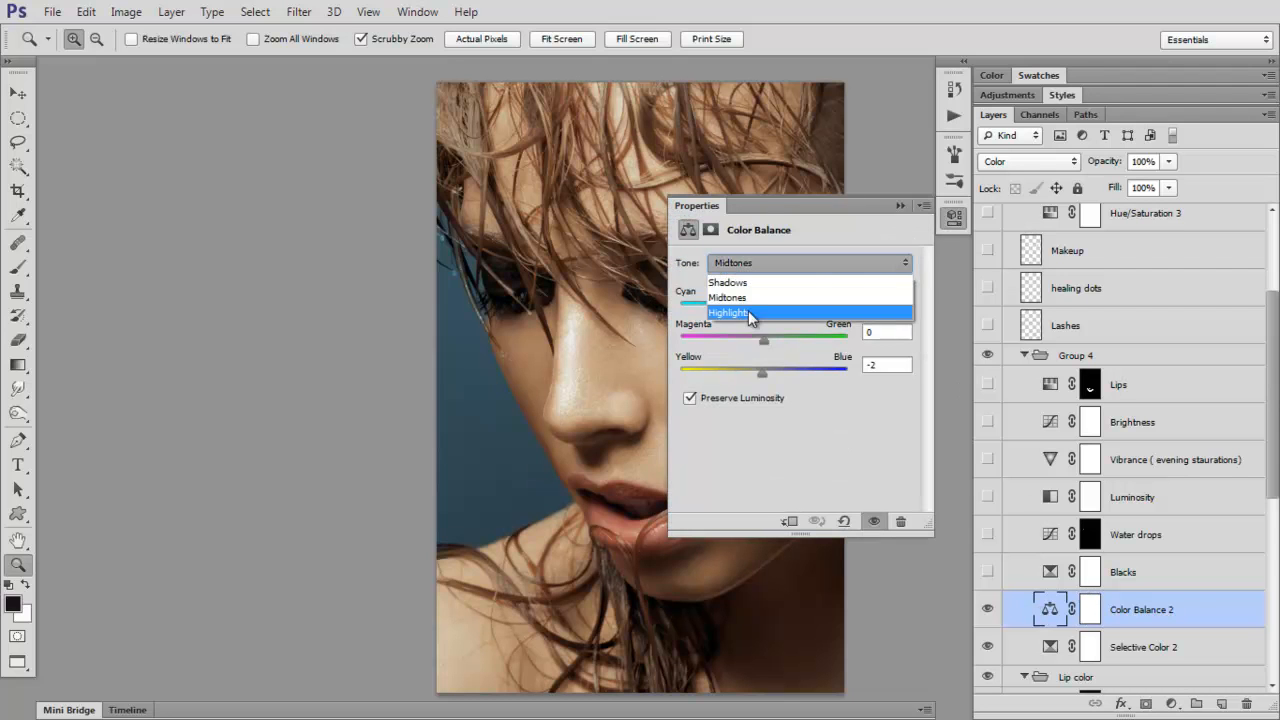
{"action": "left_click", "coordinate": [734, 314]}
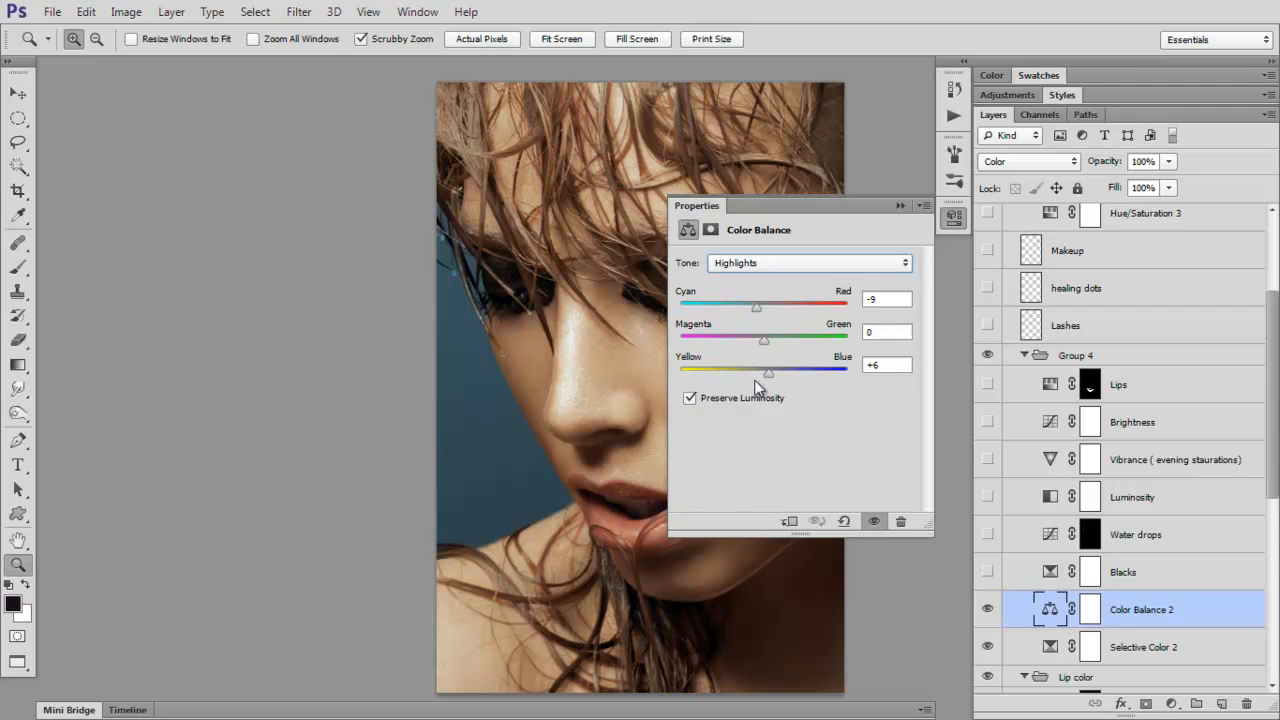
{"action": "left_click", "coordinate": [898, 206]}
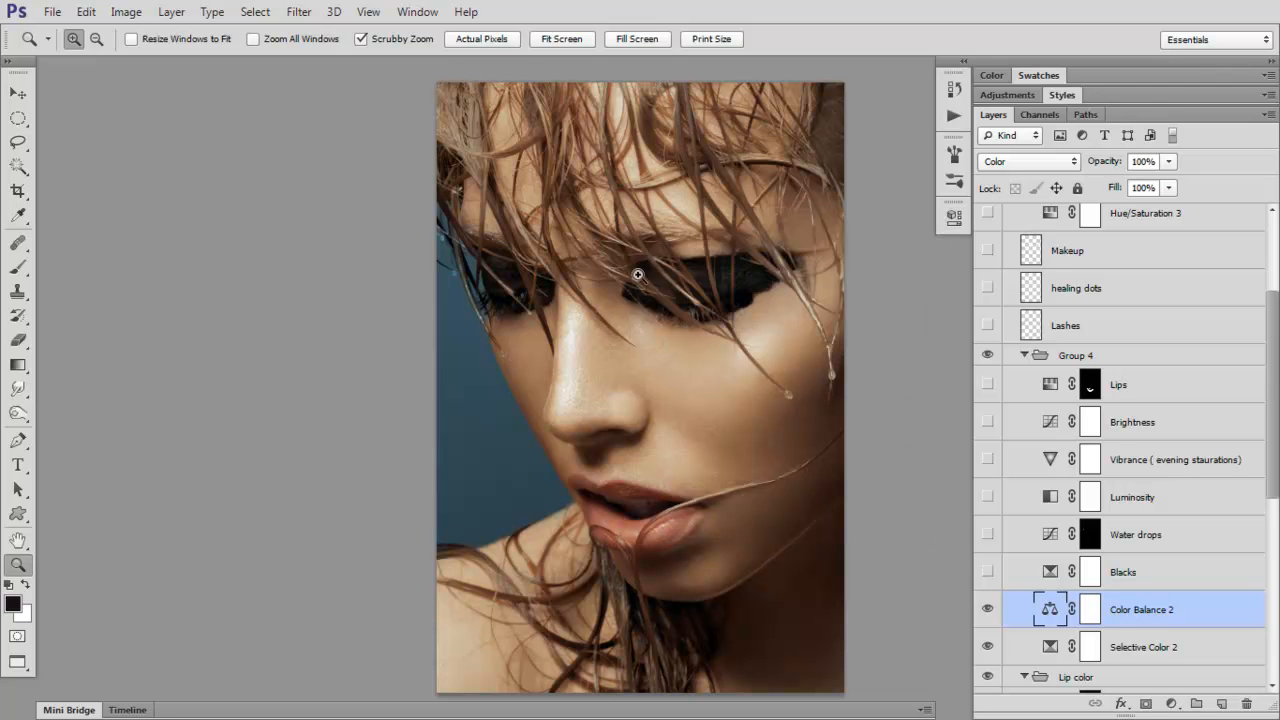
{"action": "double_click", "coordinate": [1050, 608]}
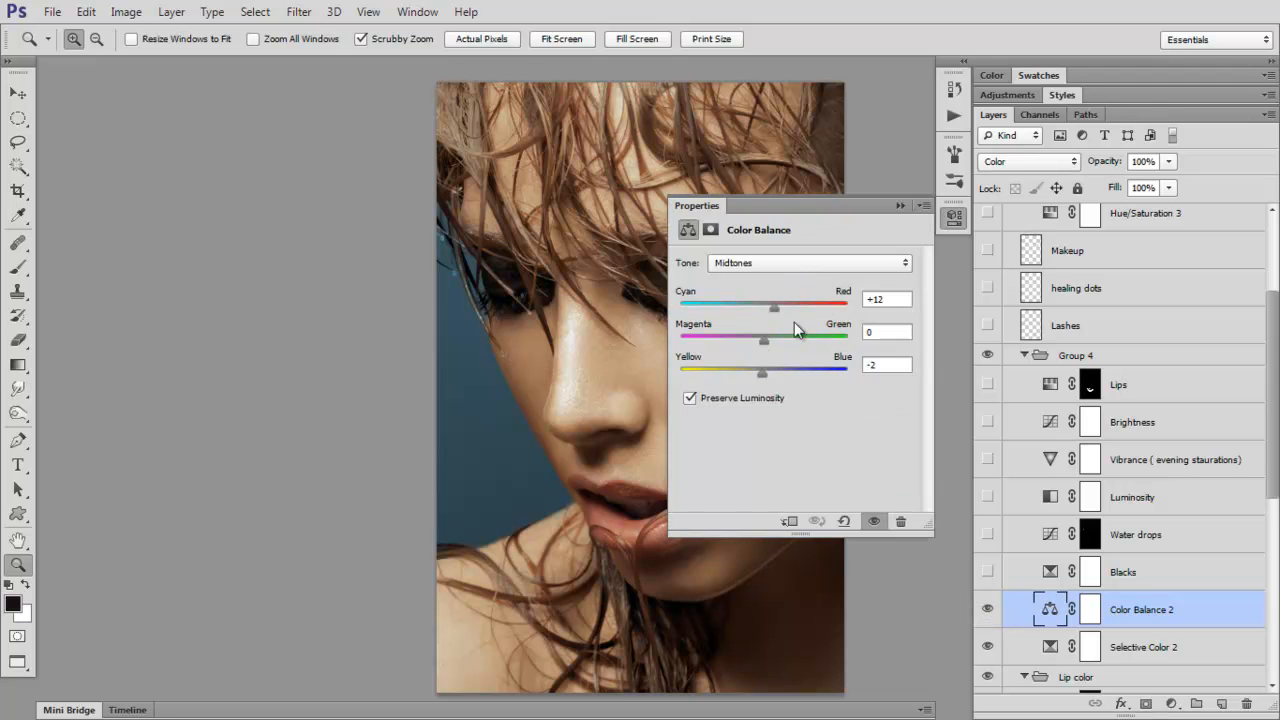
{"action": "left_click", "coordinate": [899, 206]}
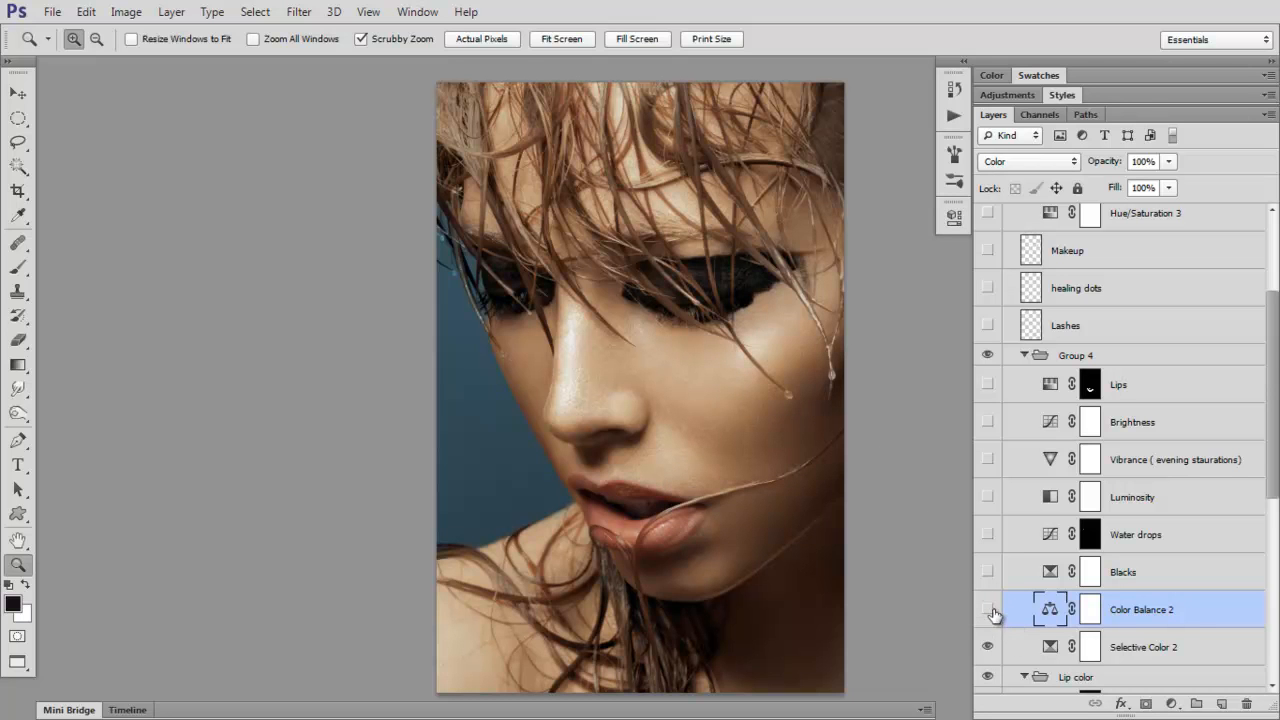
Switch Color Balance 2 off and on, and review its settings for the Shadows
{"action": "left_click", "coordinate": [987, 609]}
{"action": "left_click", "coordinate": [987, 610]}
{"action": "double_click", "coordinate": [1050, 608]}
{"action": "left_click", "coordinate": [808, 264]}
{"action": "left_click", "coordinate": [754, 284]}
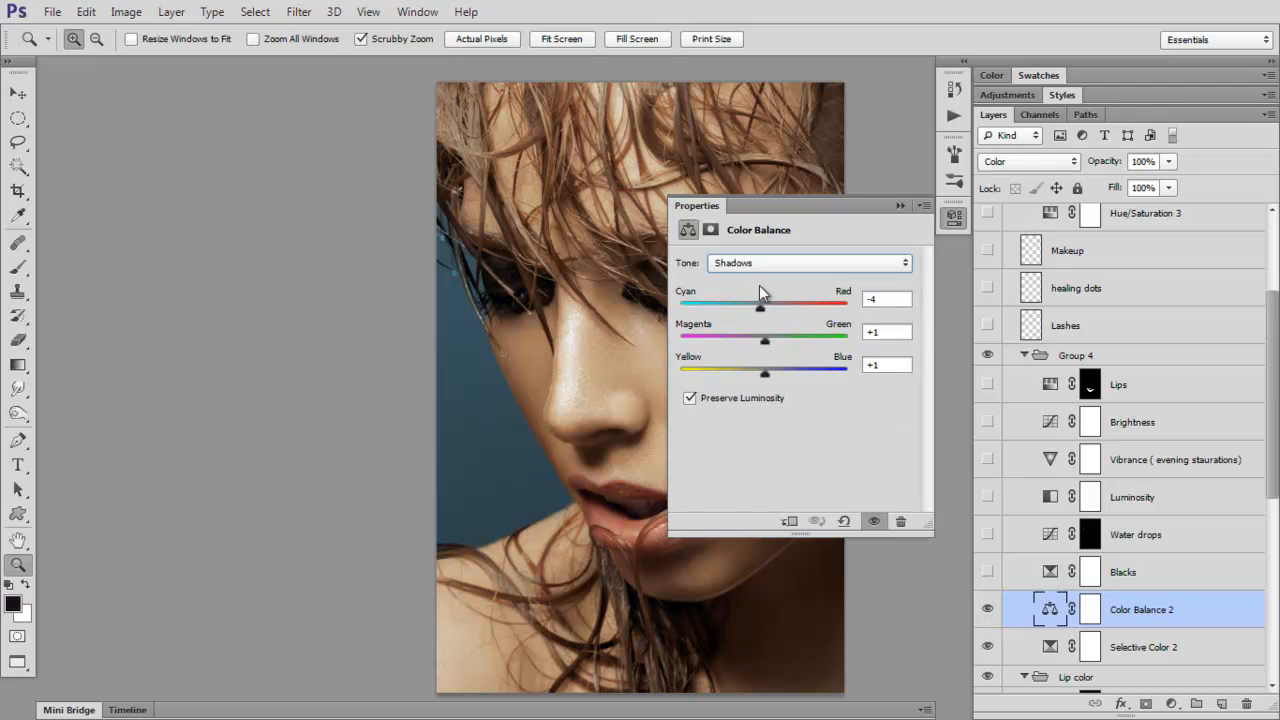
{"action": "left_click", "coordinate": [898, 205]}
Switch Color Balance 2 off and on several times to examine its effect on the whole portrait, leaving it visible
{"action": "left_click", "coordinate": [988, 615]}
{"action": "left_click", "coordinate": [989, 613]}
{"action": "left_click", "coordinate": [989, 613]}
{"action": "left_click", "coordinate": [989, 611]}
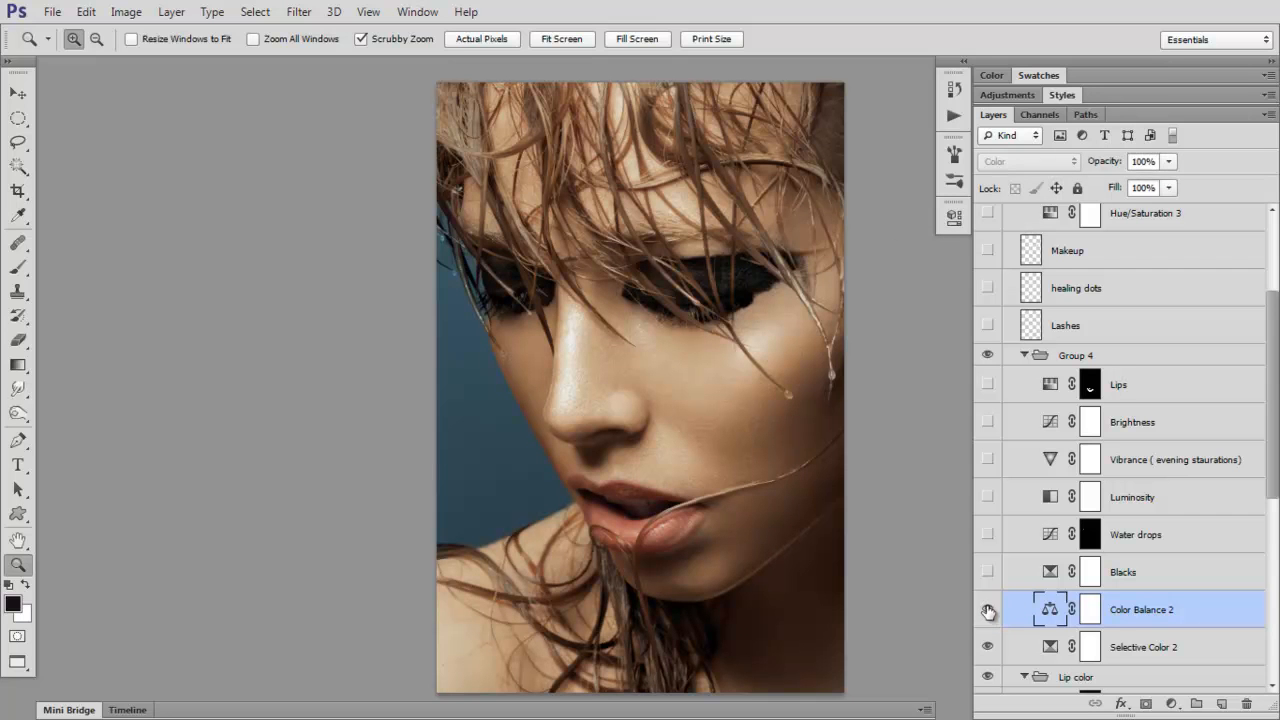
{"action": "left_click", "coordinate": [988, 609]}
{"action": "left_click", "coordinate": [989, 611]}
{"action": "left_click", "coordinate": [989, 612]}
{"action": "left_click", "coordinate": [989, 612]}
{"action": "left_click", "coordinate": [989, 612]}
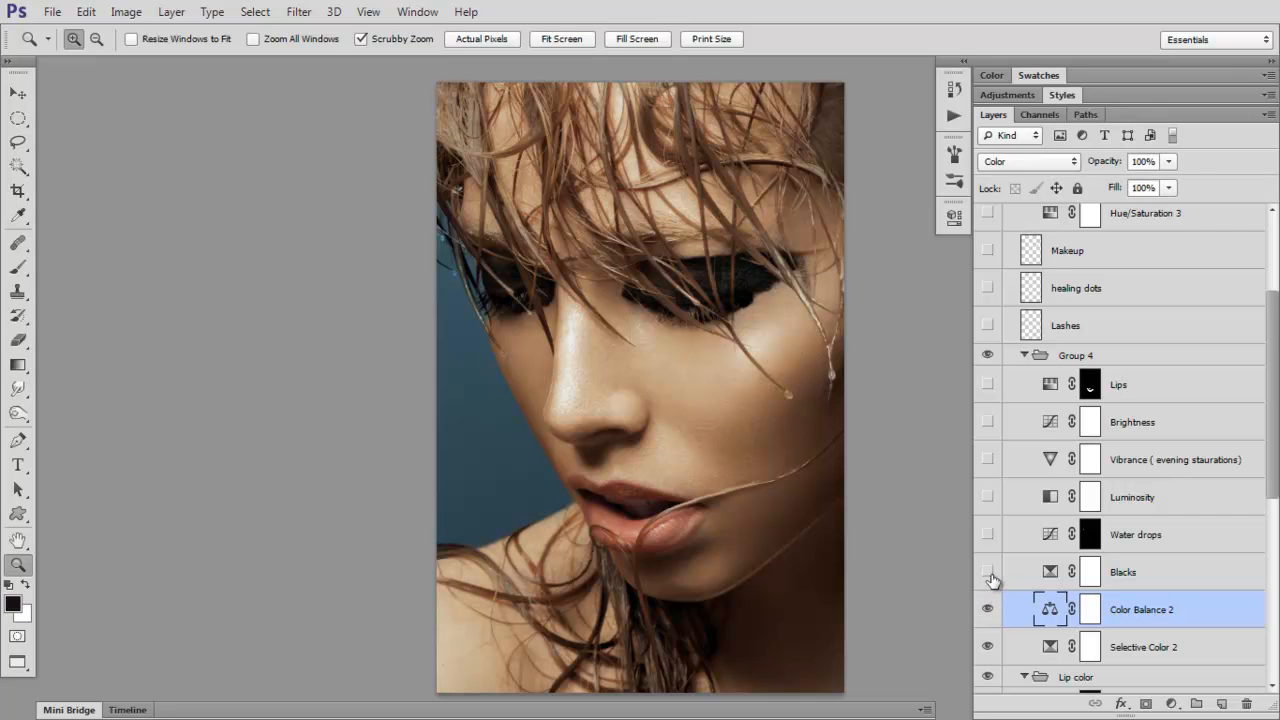
Reveal the Blacks adjustment layer in Group 4, review its Selective Color settings for the Blacks, and compare its effect
{"action": "left_click", "coordinate": [989, 575]}
{"action": "left_click", "coordinate": [989, 575]}
{"action": "left_click", "coordinate": [1046, 573]}
{"action": "double_click", "coordinate": [1046, 573]}
{"action": "left_click", "coordinate": [792, 288]}
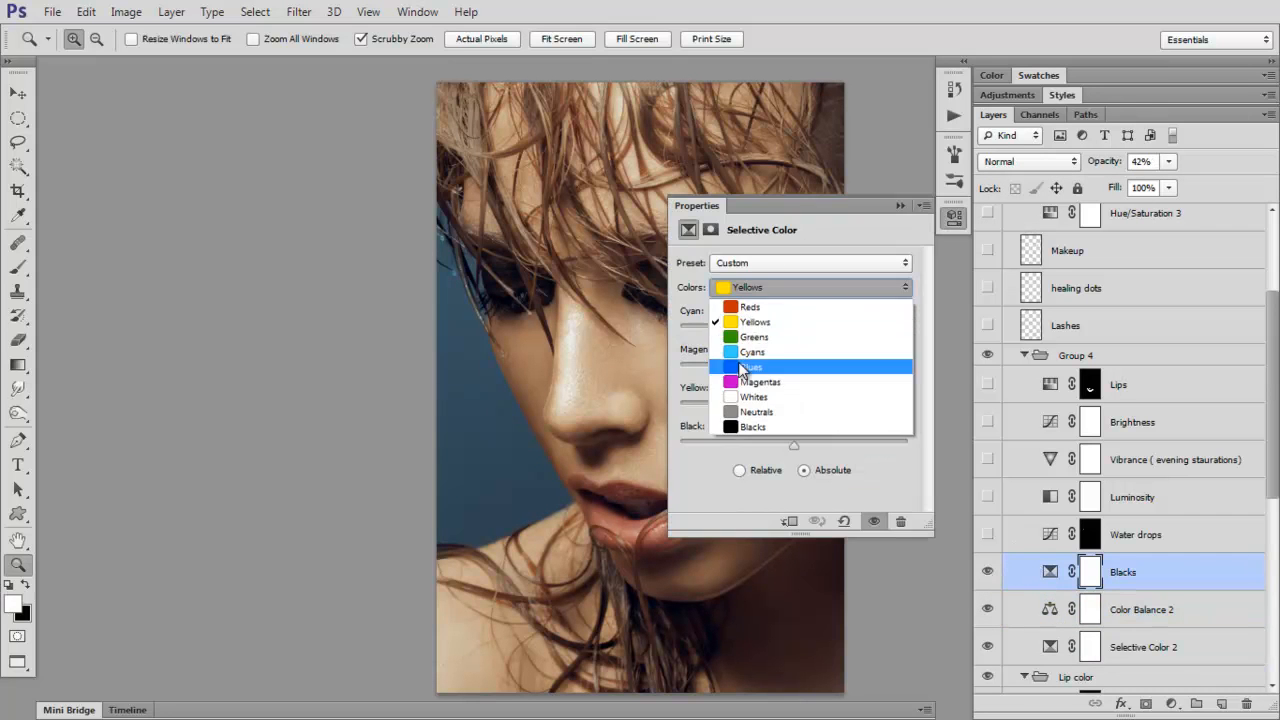
{"action": "left_click", "coordinate": [752, 427]}
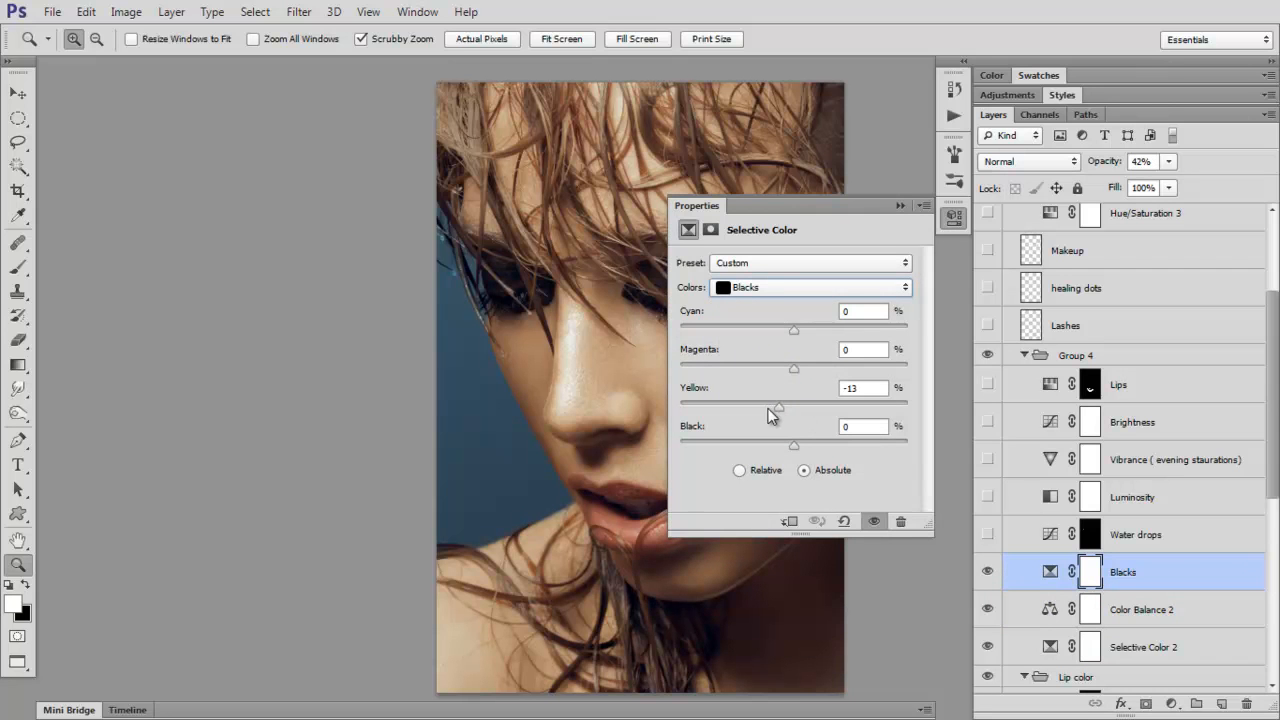
{"action": "left_click", "coordinate": [902, 207]}
{"action": "left_click", "coordinate": [982, 573]}
{"action": "left_click", "coordinate": [980, 573]}
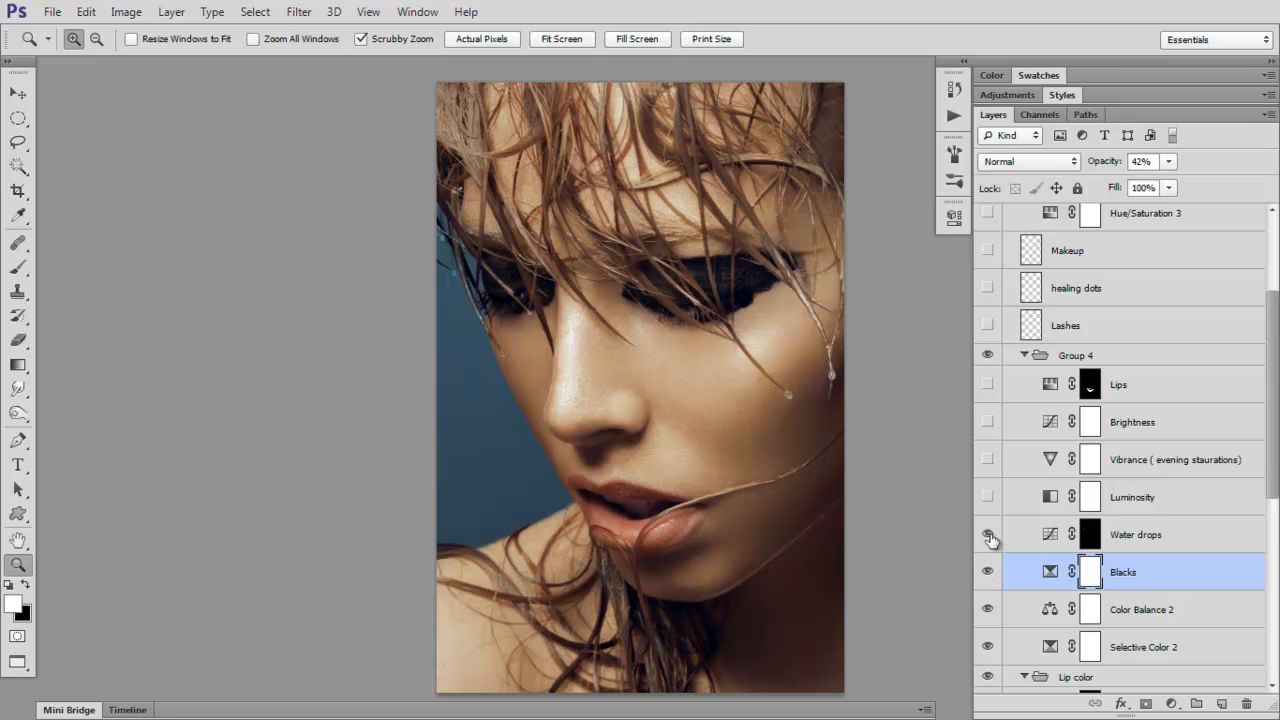
Reveal the Water drops layer in Group 4 and review its Curves adjustment
{"action": "left_click", "coordinate": [988, 535]}
{"action": "double_click", "coordinate": [1047, 540]}
{"action": "left_click", "coordinate": [796, 288]}
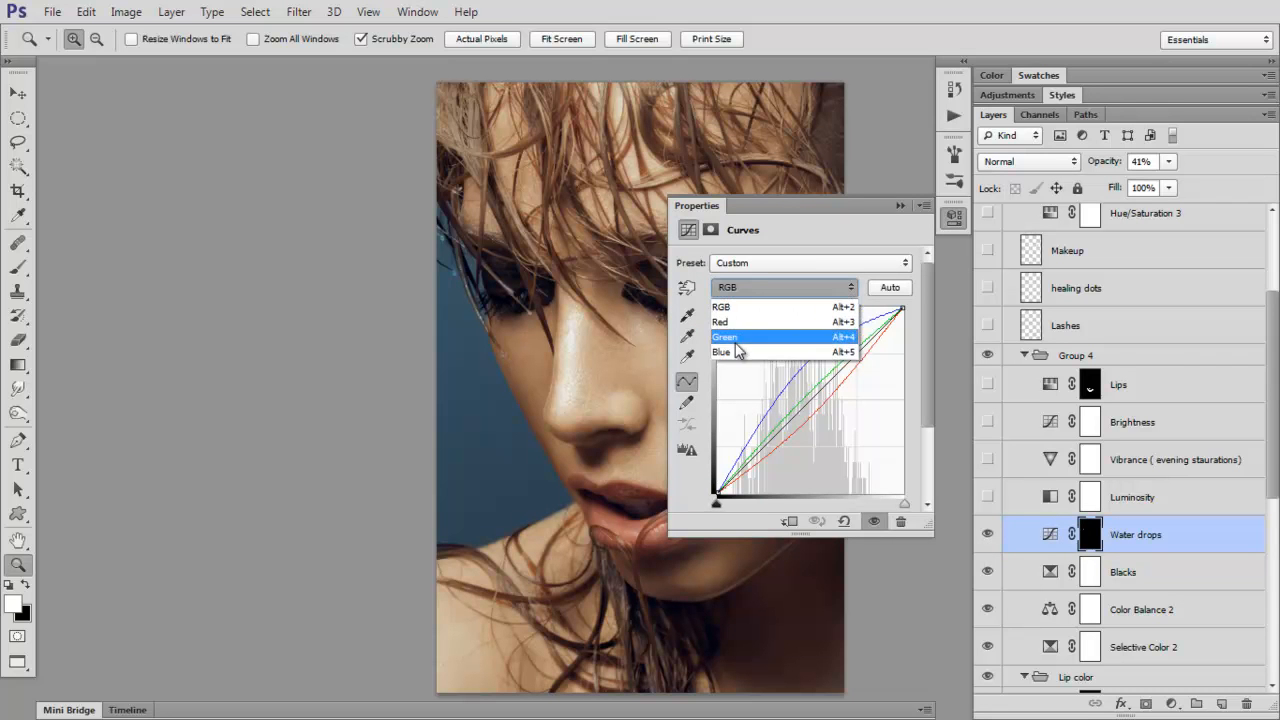
{"action": "left_click", "coordinate": [901, 208]}
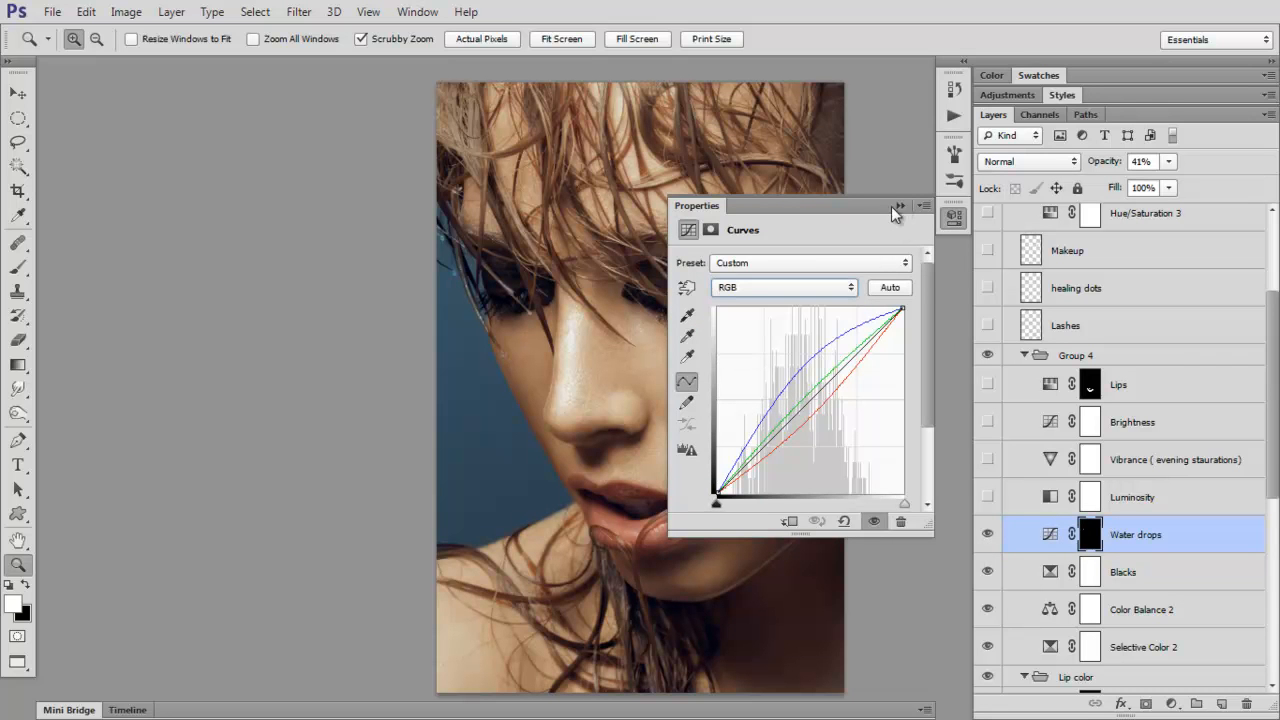
{"action": "left_click", "coordinate": [900, 205]}
Compare the drops on the hair tips near the cheek in close-up with and without the Water drops layer
{"action": "left_click_drag", "start_coordinate": [800, 394], "coordinate": [815, 406]}
{"action": "left_click", "coordinate": [986, 537]}
{"action": "left_click", "coordinate": [986, 537]}
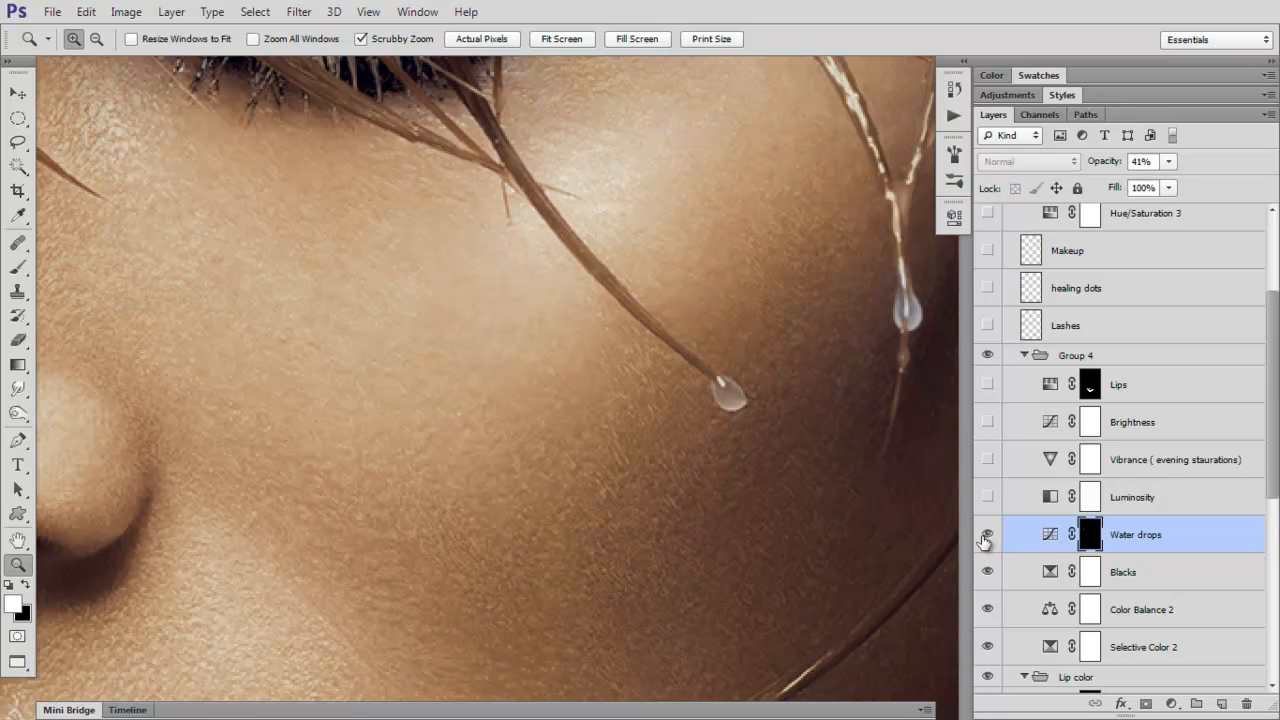
{"action": "left_click", "coordinate": [986, 537]}
{"action": "left_click", "coordinate": [637, 40]}
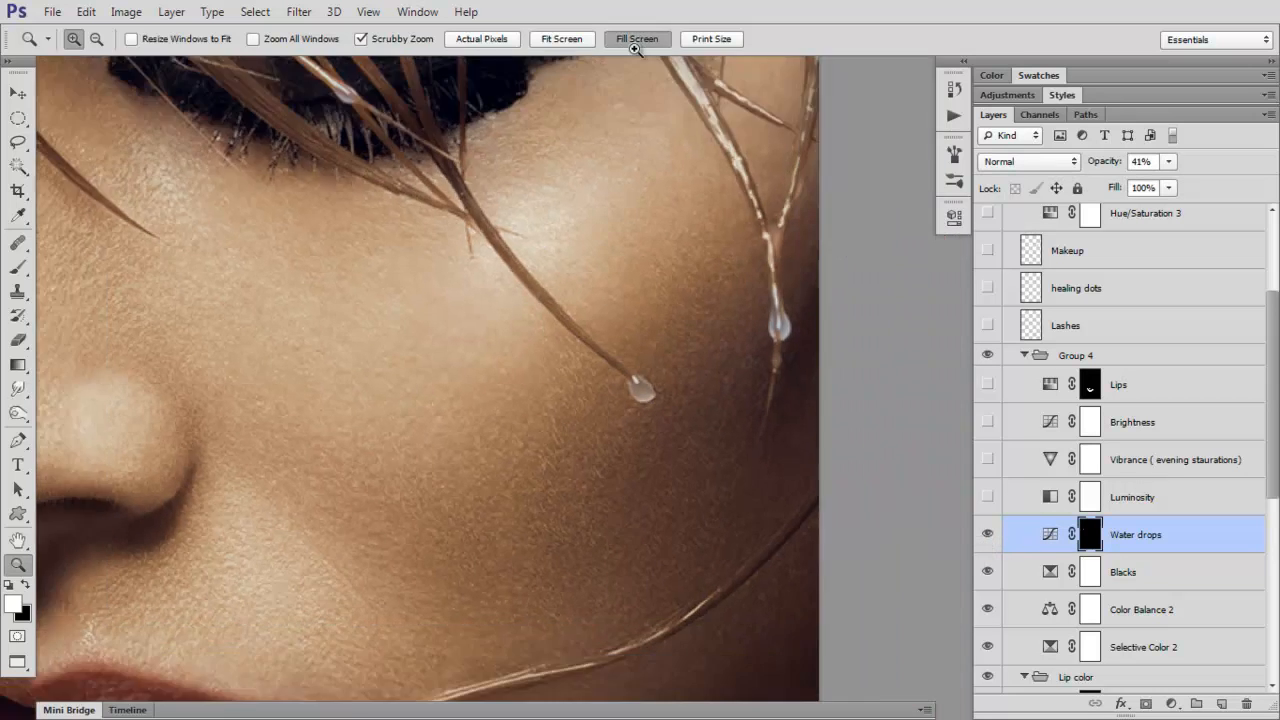
{"action": "left_click", "coordinate": [556, 40]}
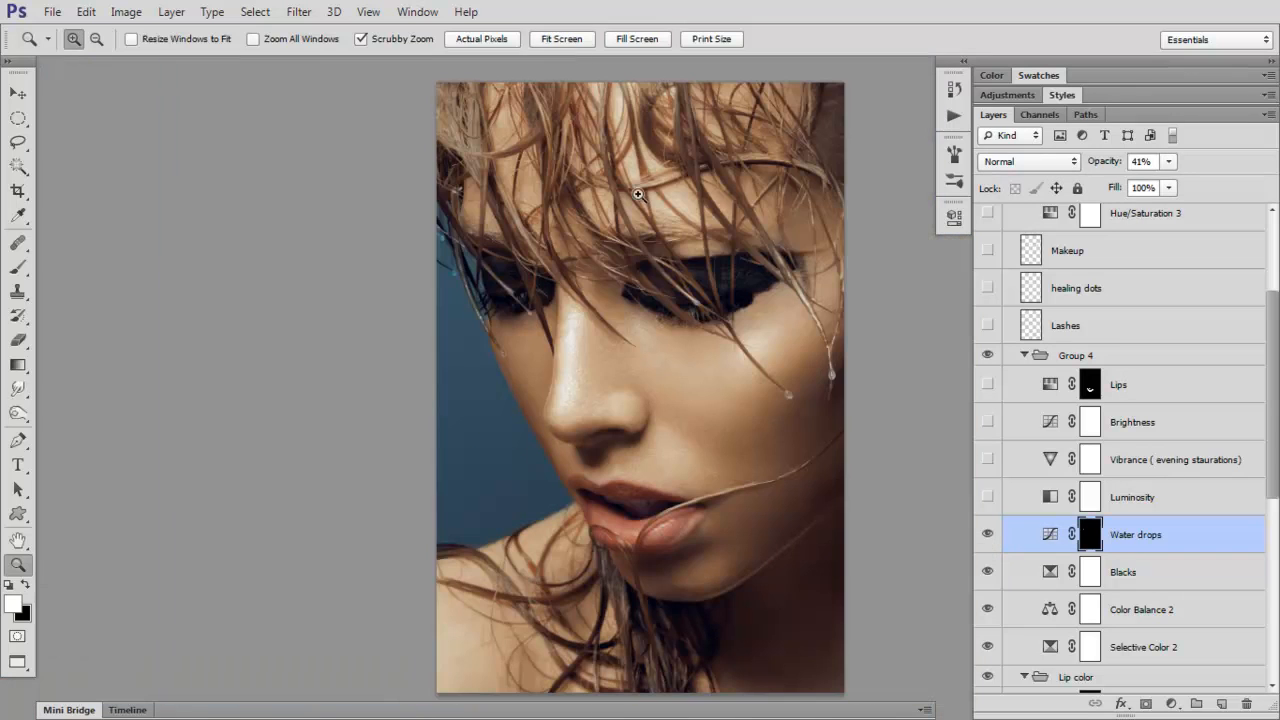
Compare the whole portrait with and without the Water drops layer, leaving the layer visible
{"action": "left_click", "coordinate": [986, 540]}
{"action": "left_click", "coordinate": [986, 540]}
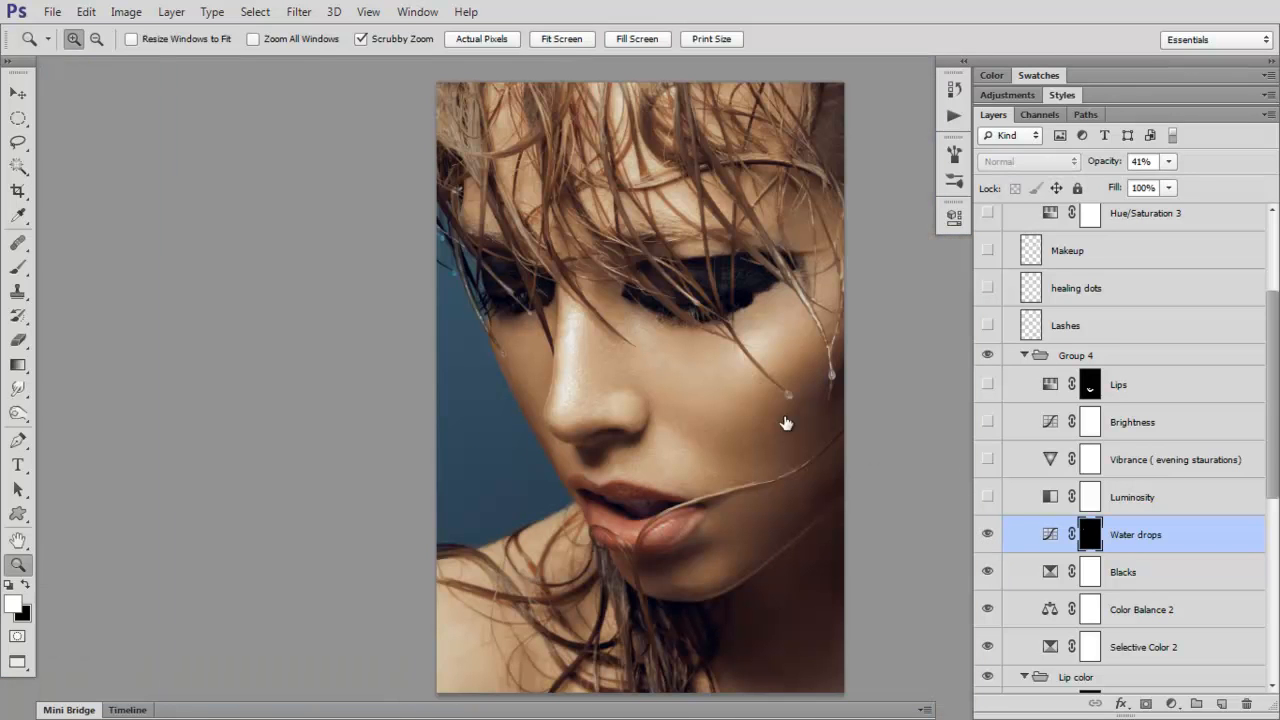
{"action": "left_click", "coordinate": [986, 540]}
{"action": "left_click", "coordinate": [987, 541]}
{"action": "left_click", "coordinate": [988, 543]}
{"action": "left_click", "coordinate": [987, 541]}
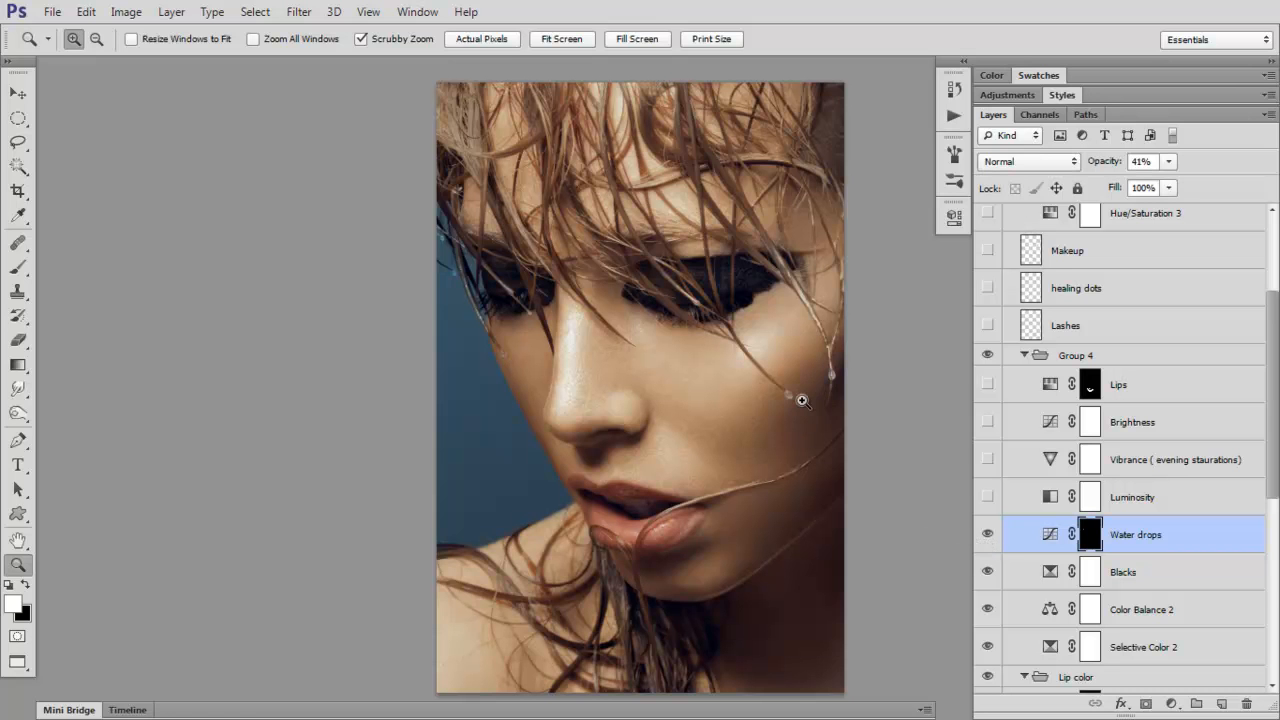
Examine the drop on the cheek strand up close, and recheck the Water drops effect in the whole portrait
{"action": "left_click_drag", "start_coordinate": [773, 404], "coordinate": [805, 322]}
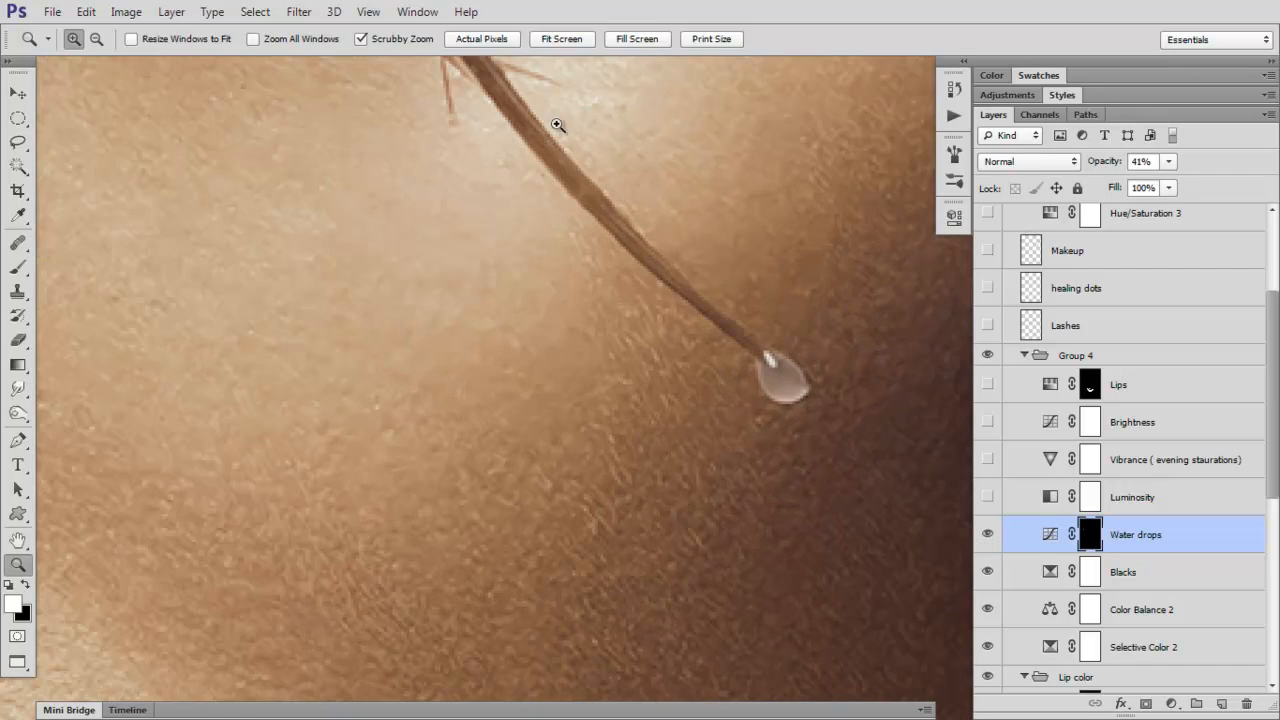
{"action": "left_click", "coordinate": [553, 39]}
{"action": "left_click", "coordinate": [989, 541]}
{"action": "left_click", "coordinate": [989, 541]}
Reveal the Luminosity adjustment layer in Group 4 and inspect its blending options
{"action": "left_click", "coordinate": [989, 501]}
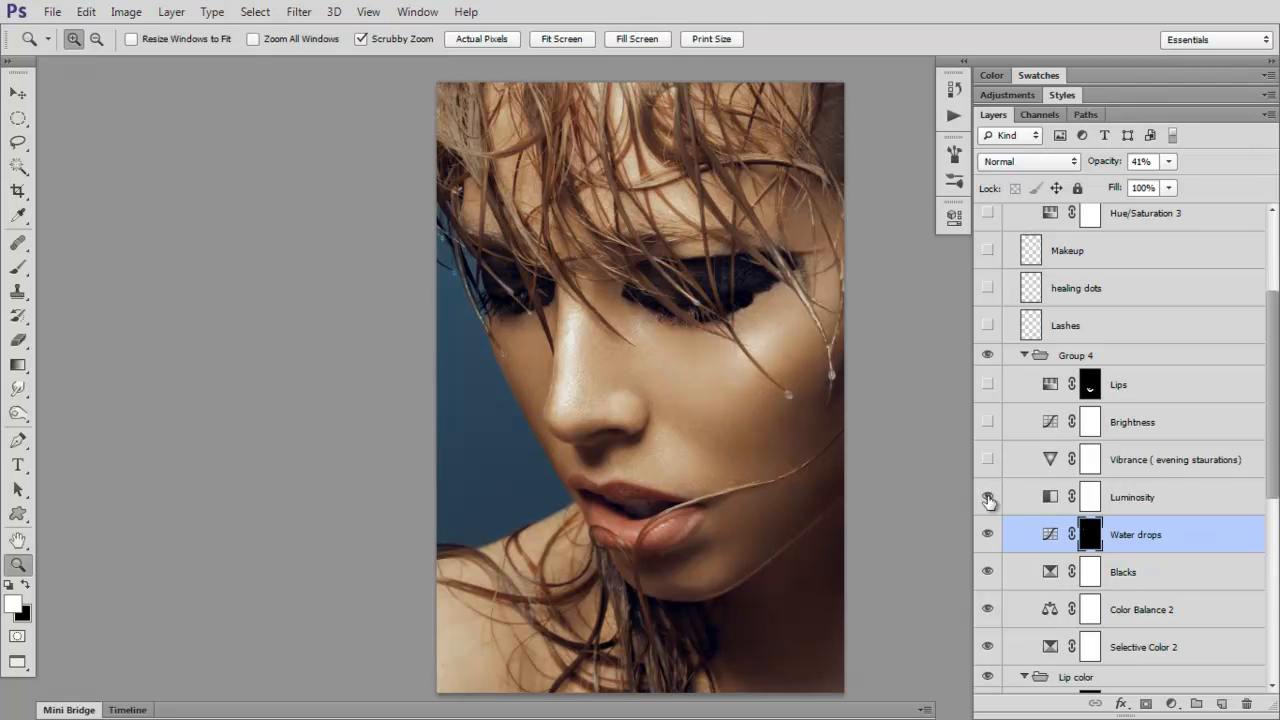
{"action": "key", "text": "shift+alt+y"}
{"action": "double_click", "coordinate": [1052, 494]}
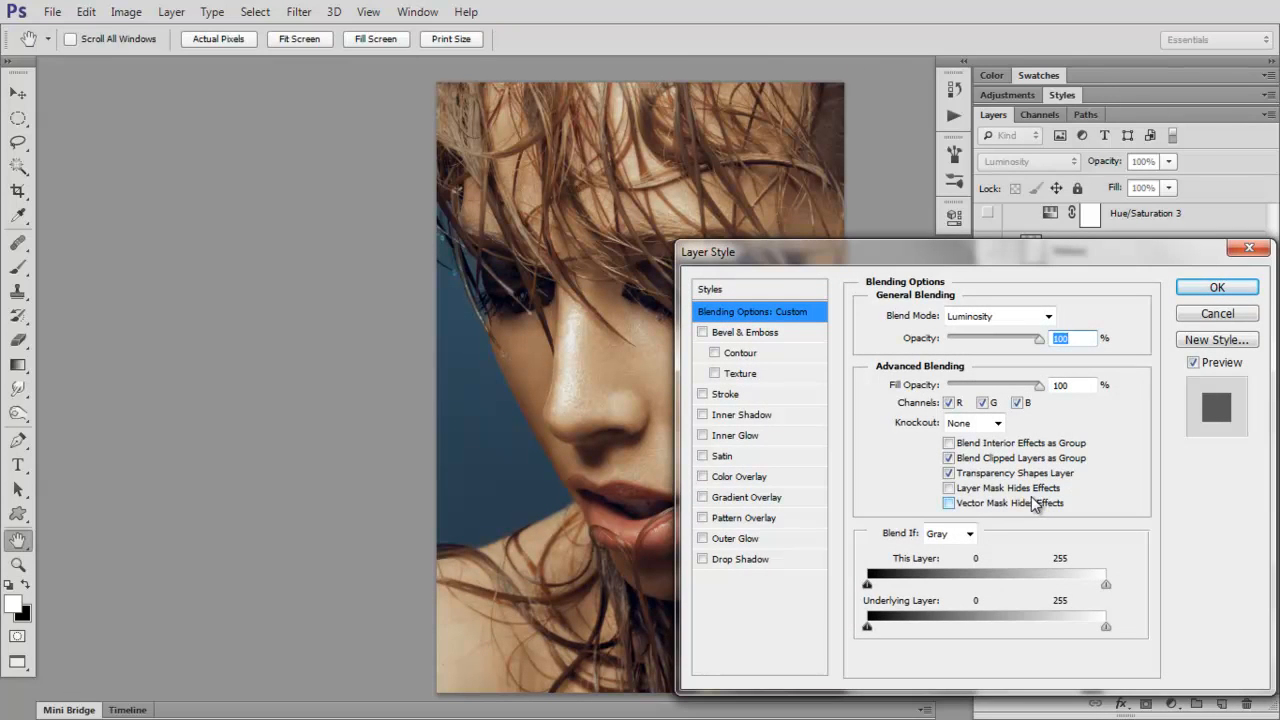
{"action": "left_click", "coordinate": [1180, 314]}
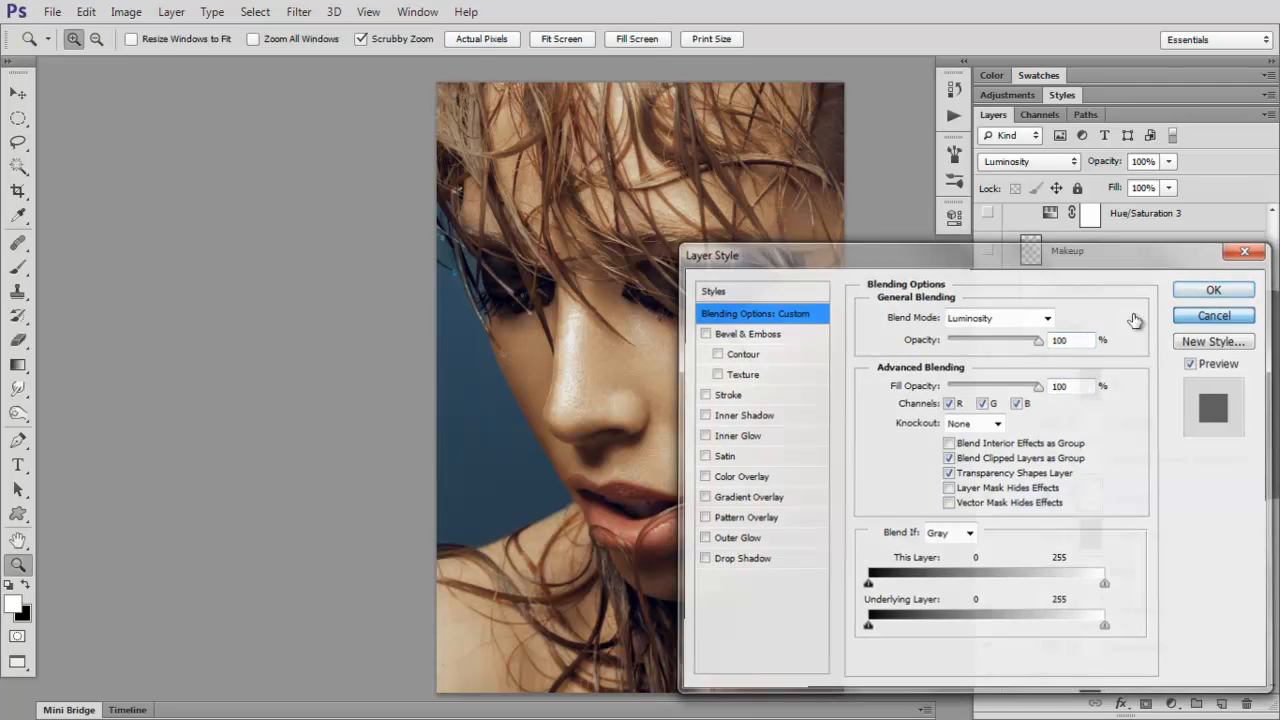
Switch the Luminosity layer off and on repeatedly to compare its effect on the portrait, leaving it visible
{"action": "left_click", "coordinate": [987, 497]}
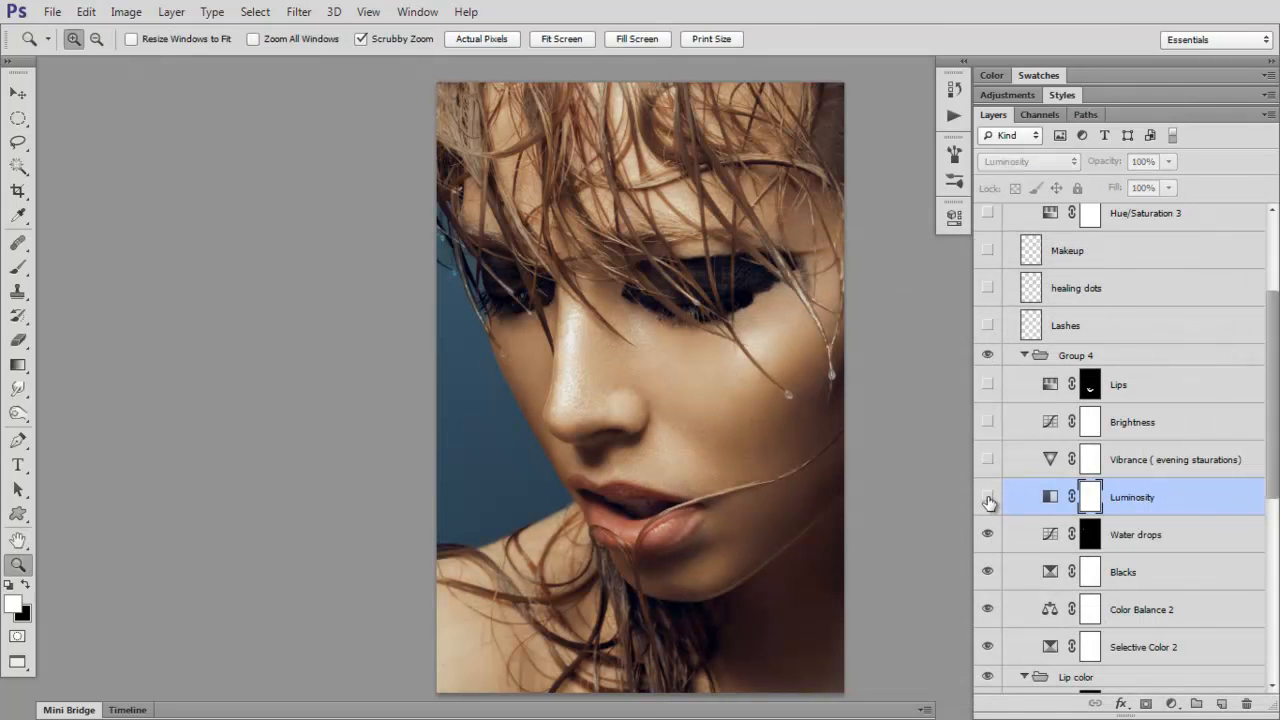
{"action": "left_click", "coordinate": [988, 498]}
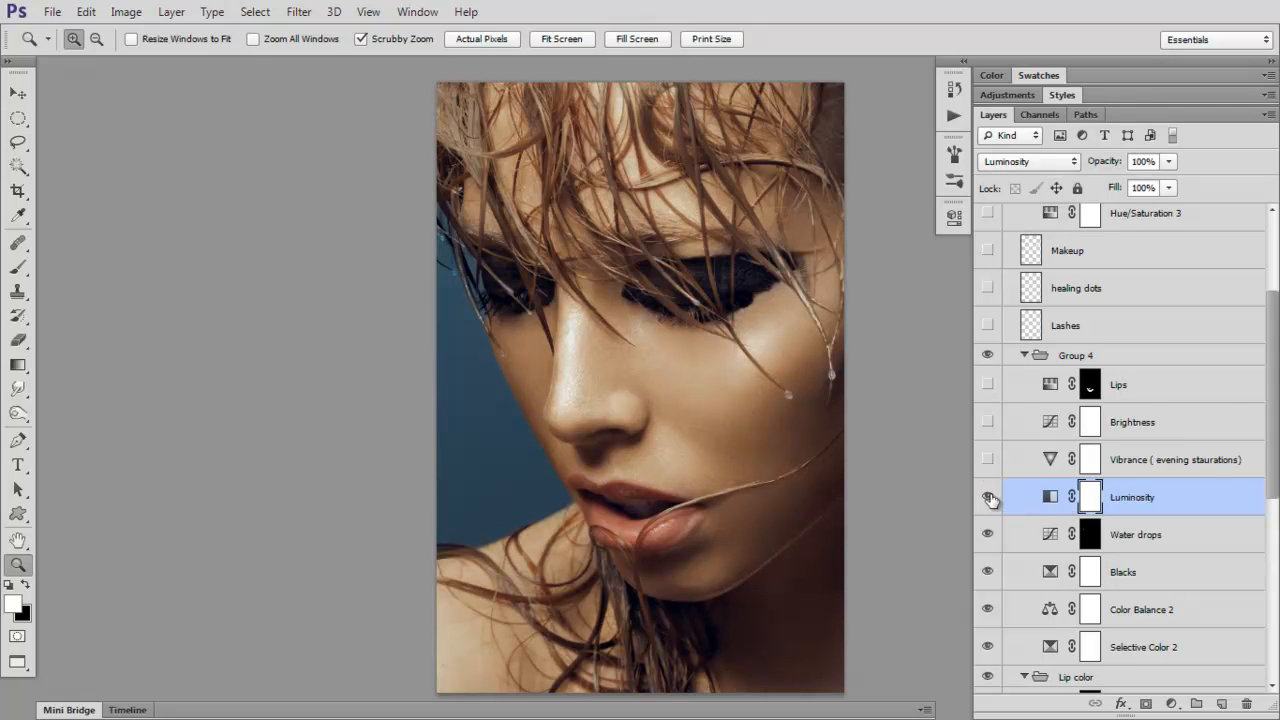
{"action": "left_click", "coordinate": [991, 498]}
{"action": "left_click", "coordinate": [990, 499]}
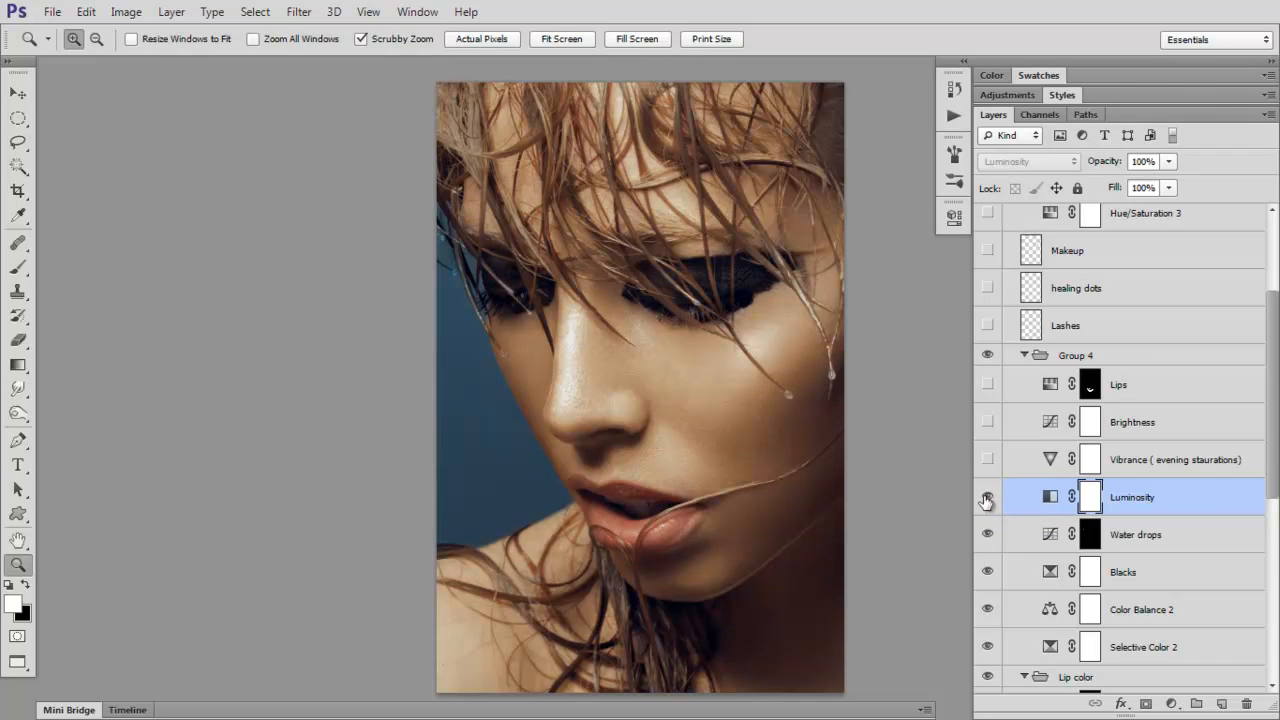
{"action": "left_click", "coordinate": [1041, 499]}
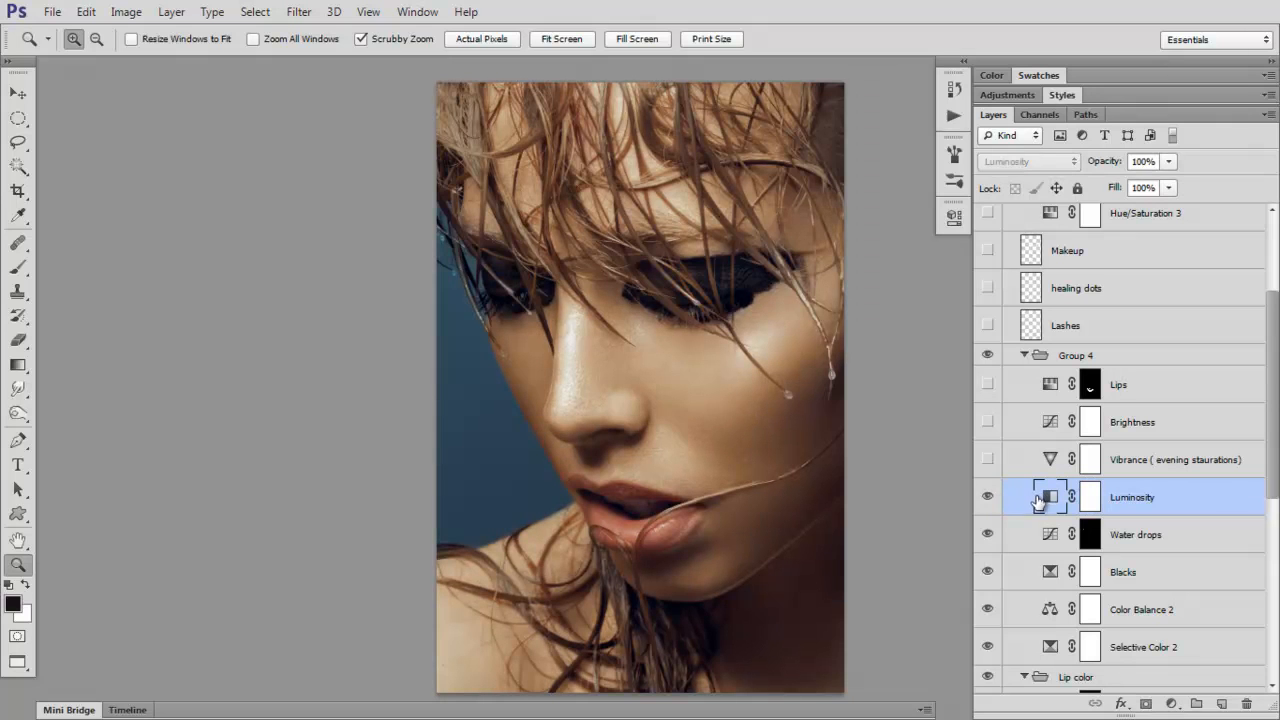
{"action": "left_click", "coordinate": [989, 498]}
{"action": "left_click", "coordinate": [989, 498]}
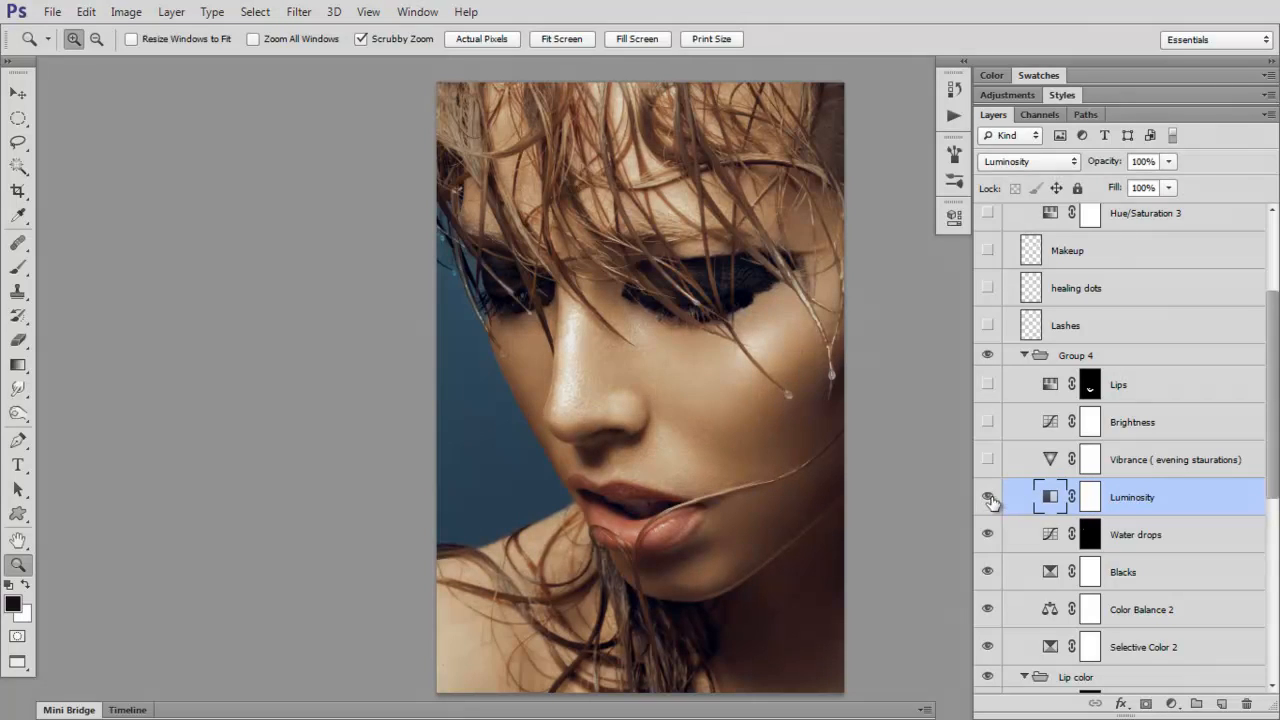
{"action": "left_click", "coordinate": [989, 498]}
{"action": "left_click", "coordinate": [989, 498]}
Reveal the Vibrance ( evening staurations) and Brightness layers, and compare the portrait with and without Brightness
{"action": "left_click", "coordinate": [987, 420]}
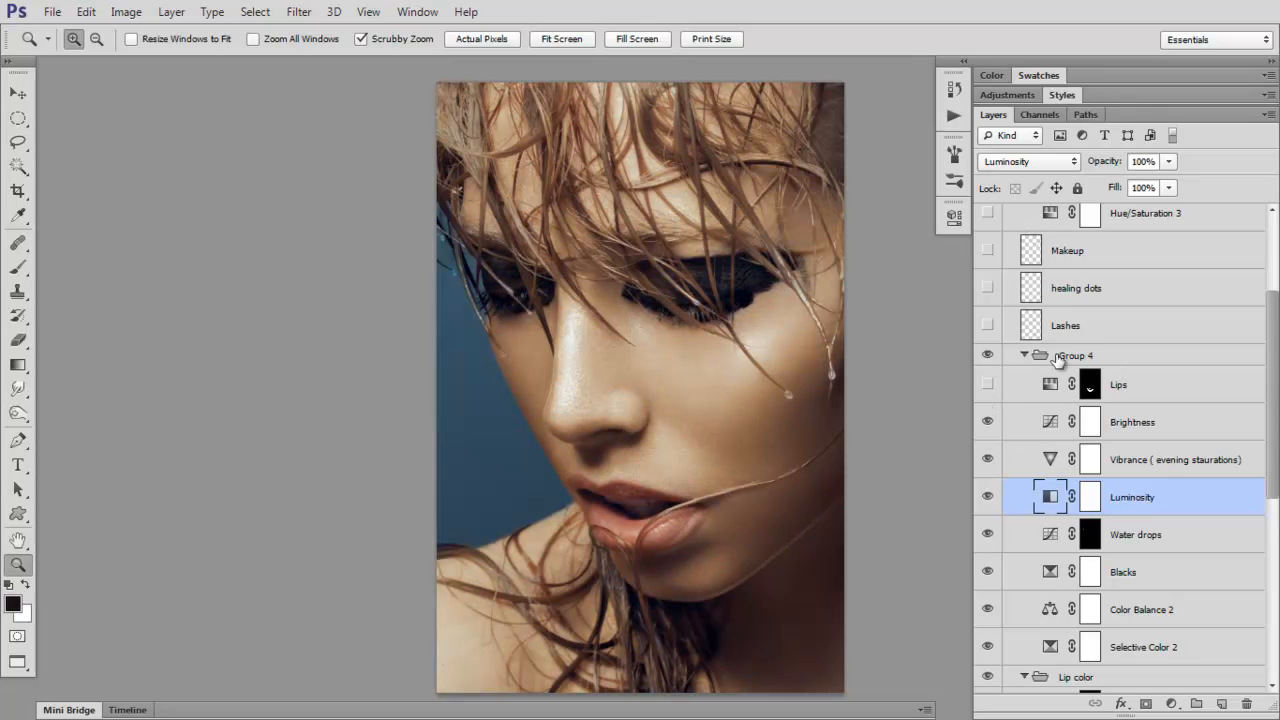
{"action": "left_click", "coordinate": [984, 421]}
{"action": "left_click", "coordinate": [986, 421]}
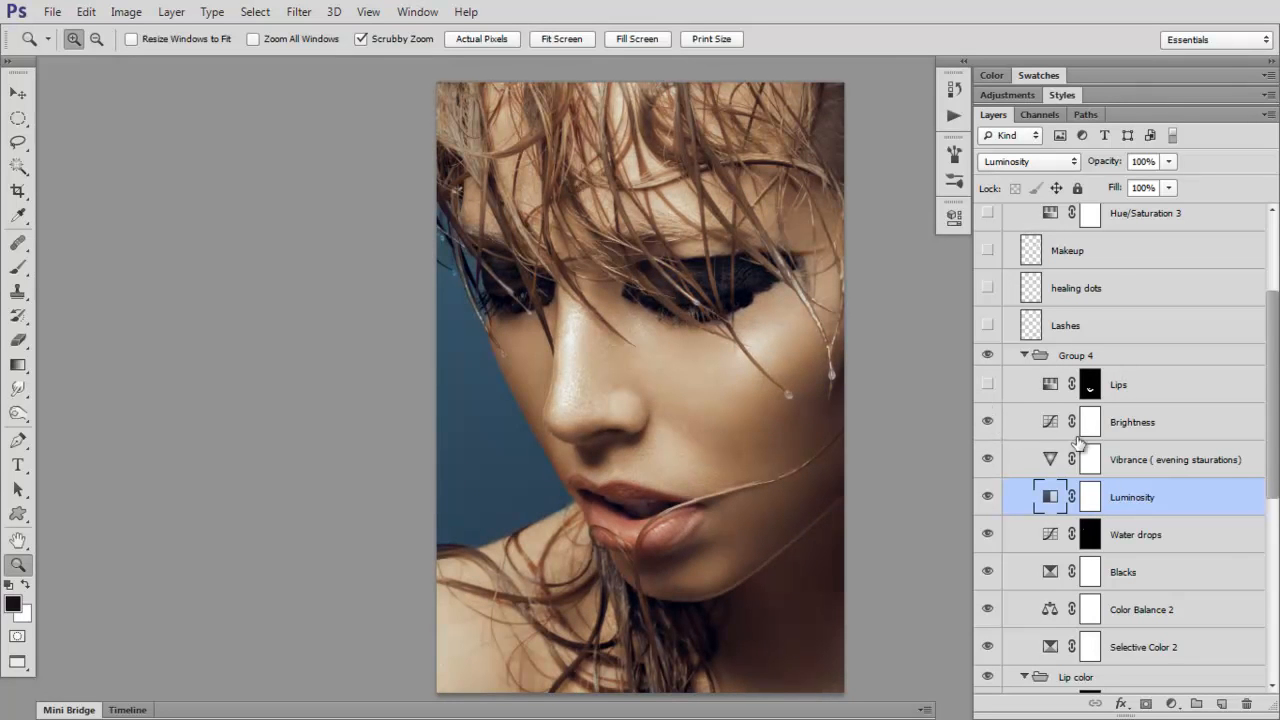
Reveal the Lips adjustment layer, compare its effect, and review its Hue/Saturation settings for the Reds
{"action": "left_click", "coordinate": [987, 384]}
{"action": "left_click", "coordinate": [982, 386]}
{"action": "left_click", "coordinate": [984, 386]}
{"action": "double_click", "coordinate": [1048, 386]}
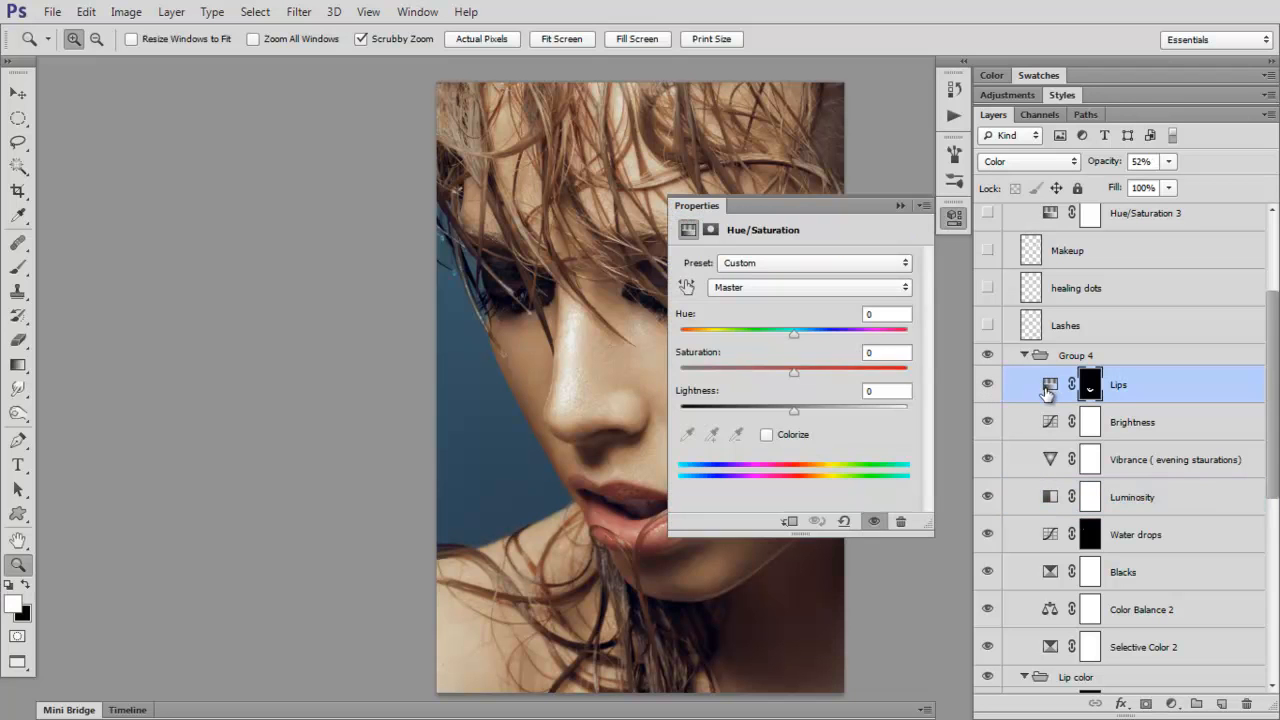
{"action": "left_click", "coordinate": [803, 287]}
{"action": "left_click", "coordinate": [754, 323]}
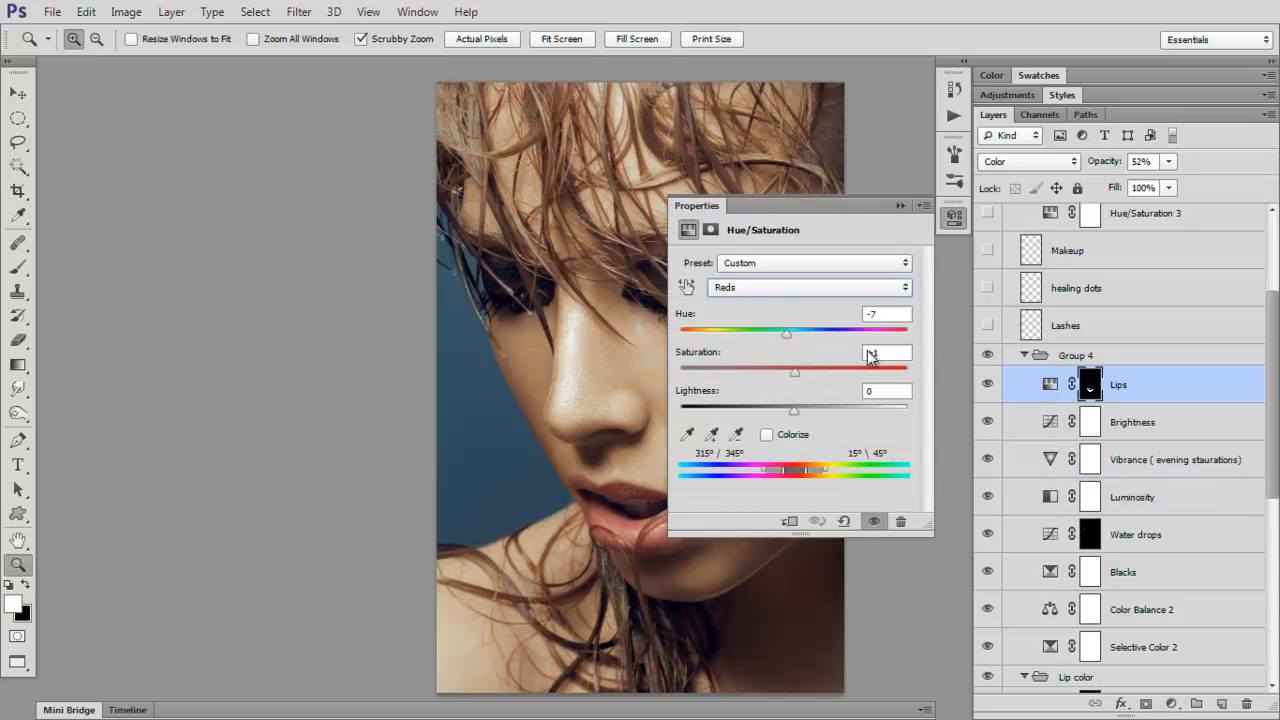
{"action": "left_click", "coordinate": [900, 206]}
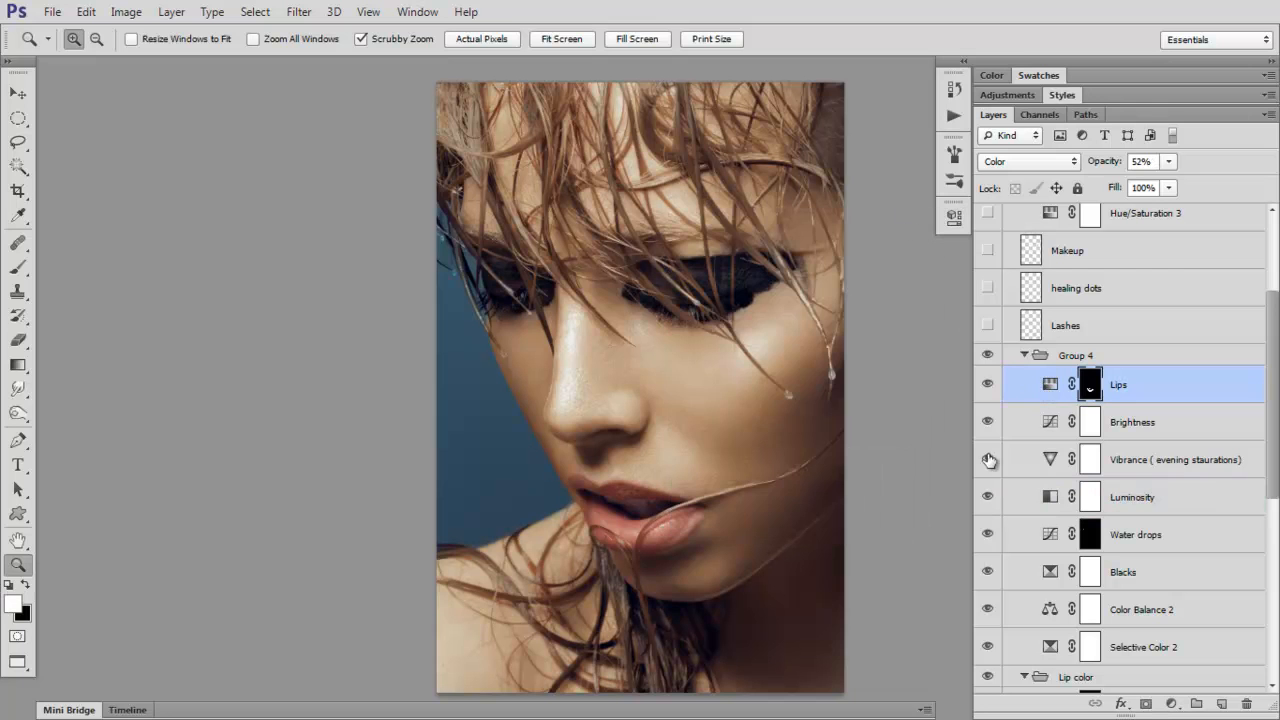
Compare the portrait with and without the Lips layer in a close-up of the mouth
{"action": "left_click", "coordinate": [643, 513]}
{"action": "left_click", "coordinate": [648, 518]}
{"action": "left_click", "coordinate": [662, 518]}
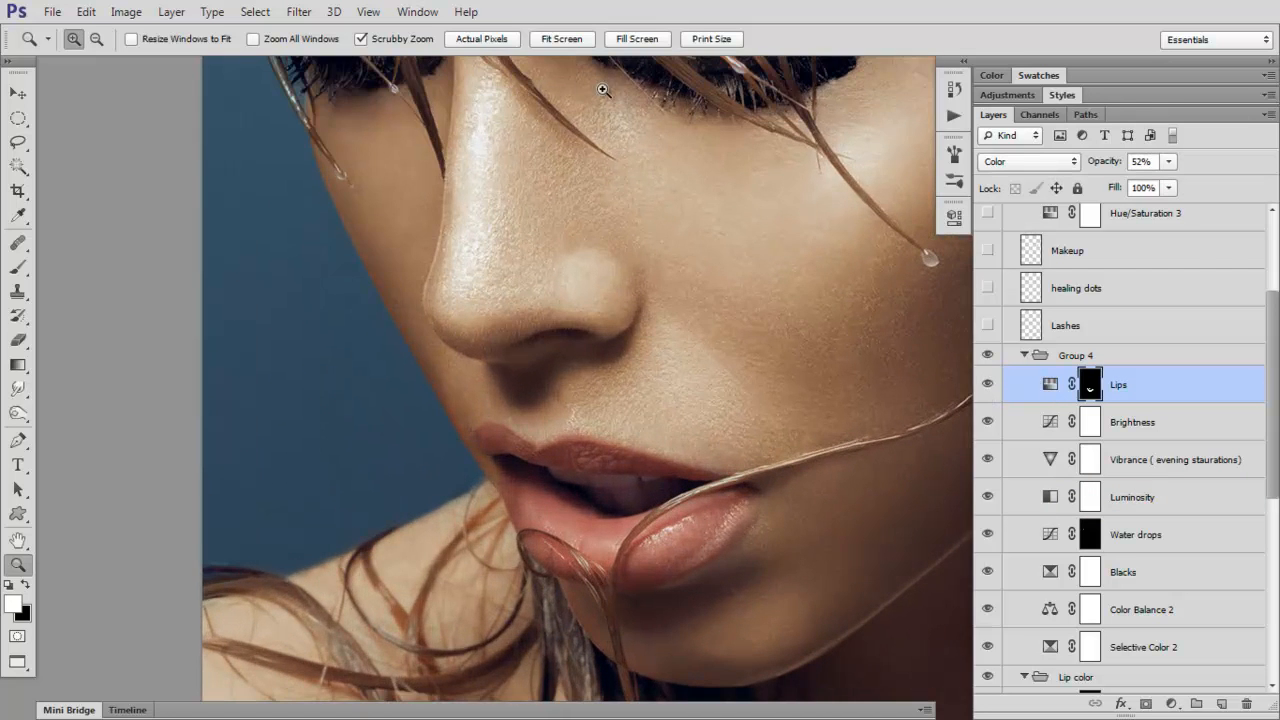
{"action": "left_click", "coordinate": [987, 385]}
{"action": "left_click", "coordinate": [987, 385]}
{"action": "left_click", "coordinate": [562, 38]}
Check the portrait without Group 4, then collapse the Group 4 and Lip color groups
{"action": "left_click", "coordinate": [988, 356]}
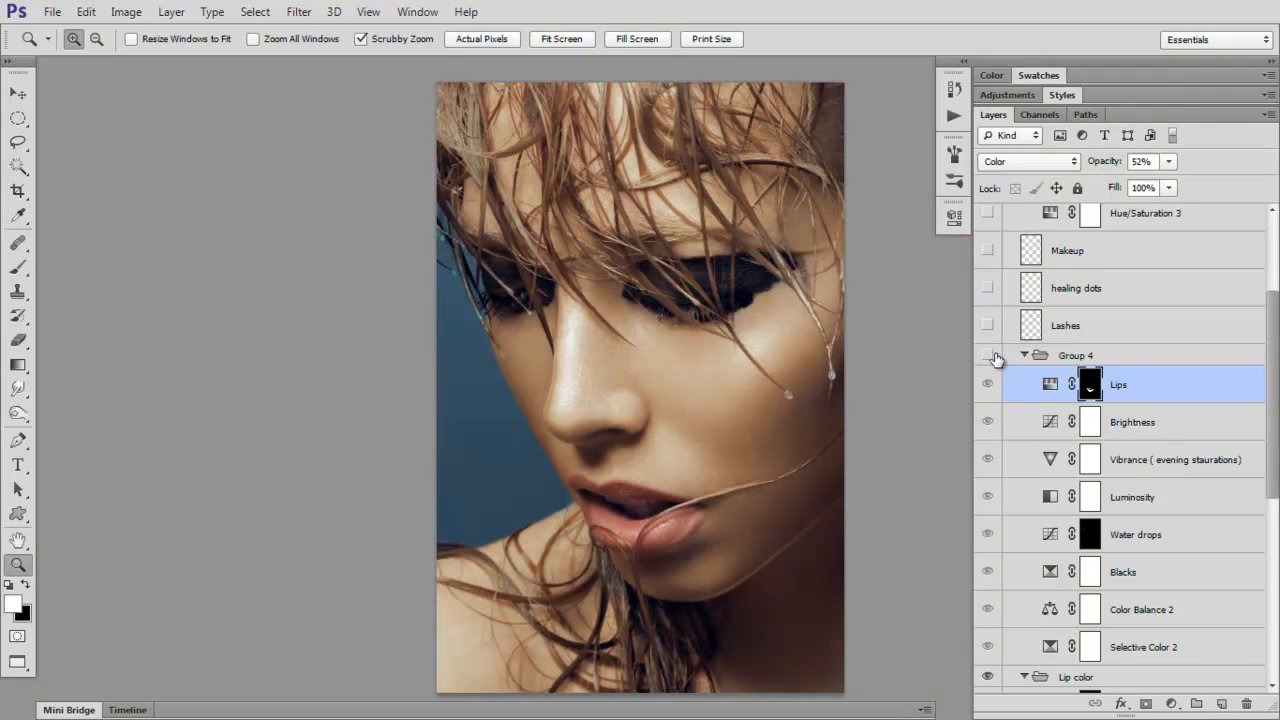
{"action": "left_click", "coordinate": [1025, 357]}
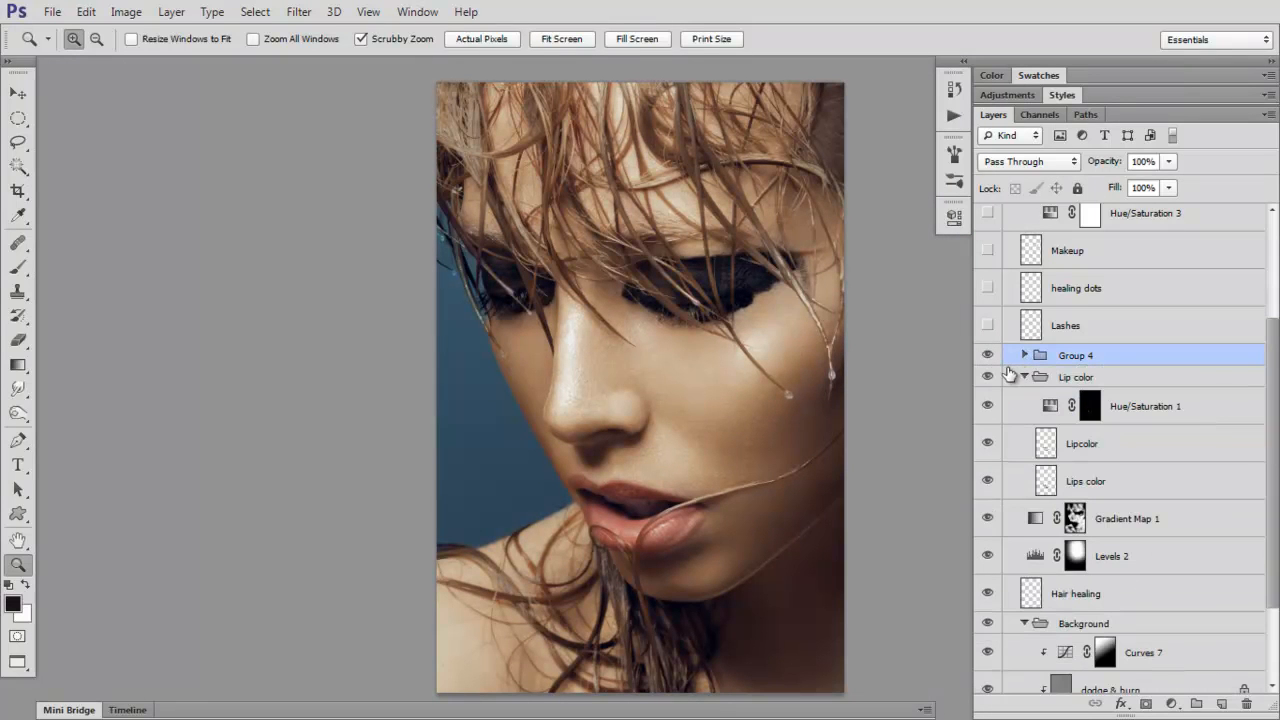
{"action": "left_click", "coordinate": [1024, 377]}
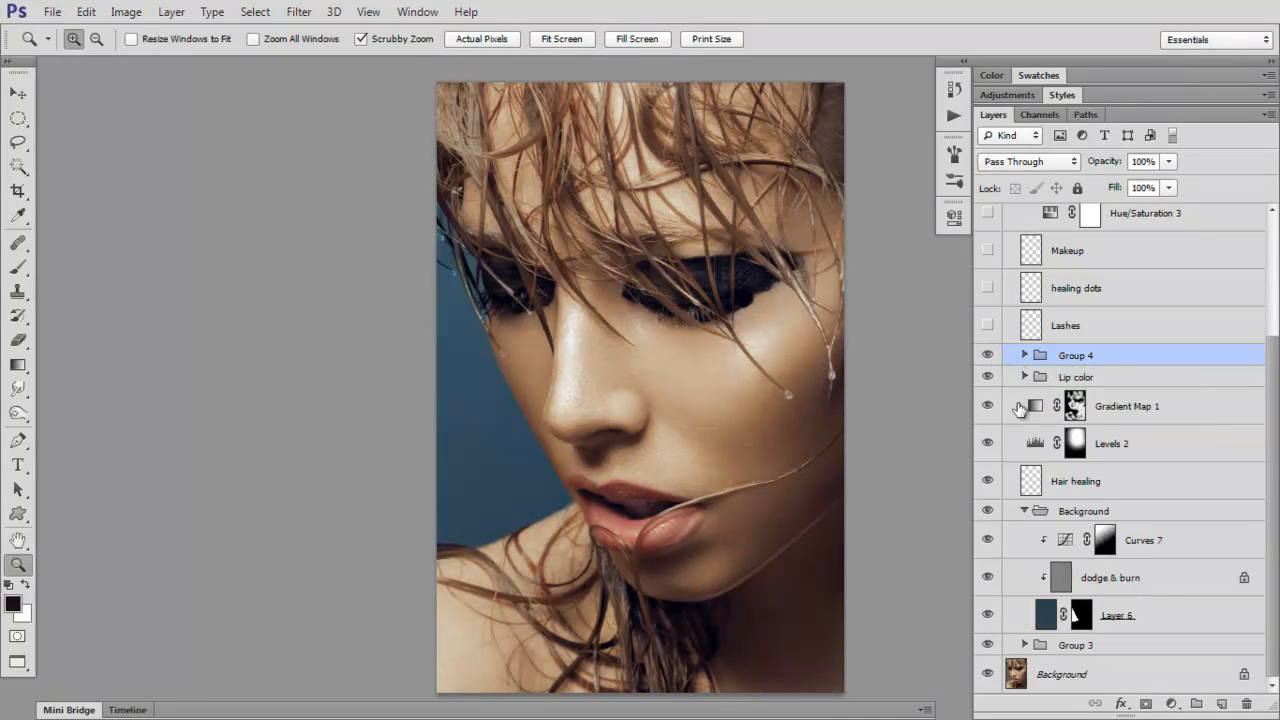
Reveal the Lashes layer and compare its effect on the eyes at actual pixel size
{"action": "left_click_drag", "start_coordinate": [1272, 377], "coordinate": [1271, 340]}
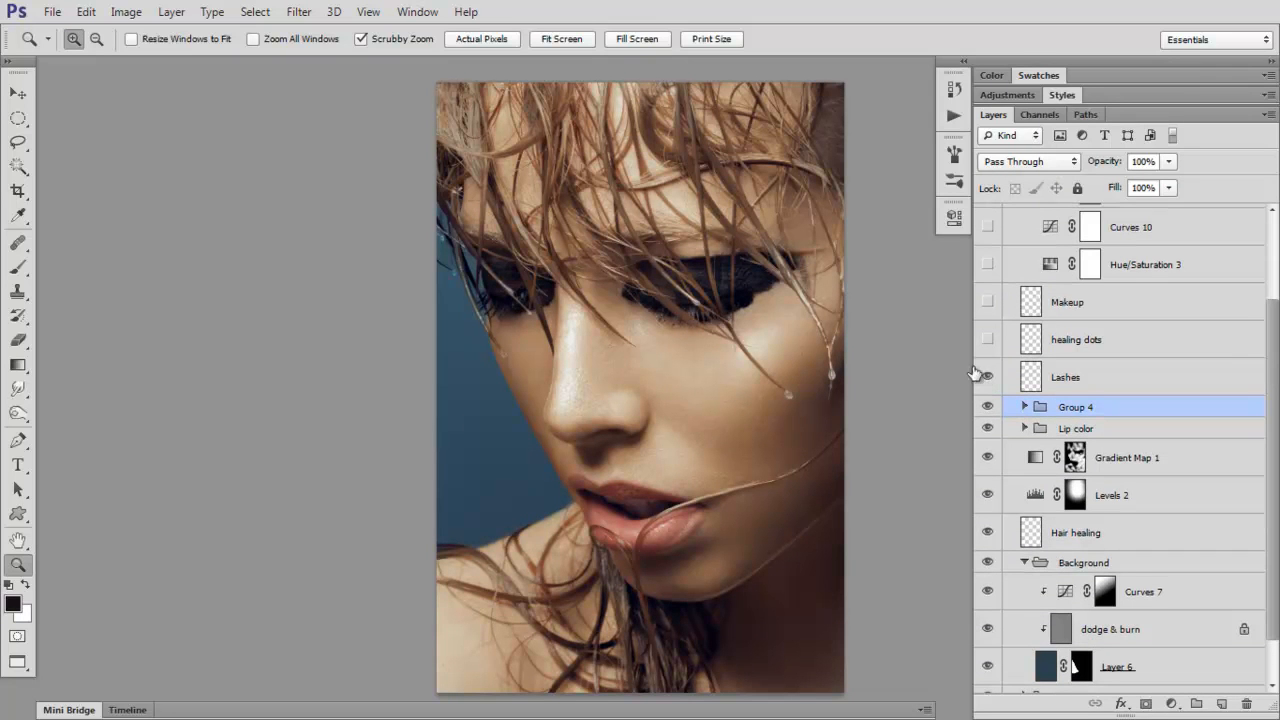
{"action": "left_click", "coordinate": [484, 40]}
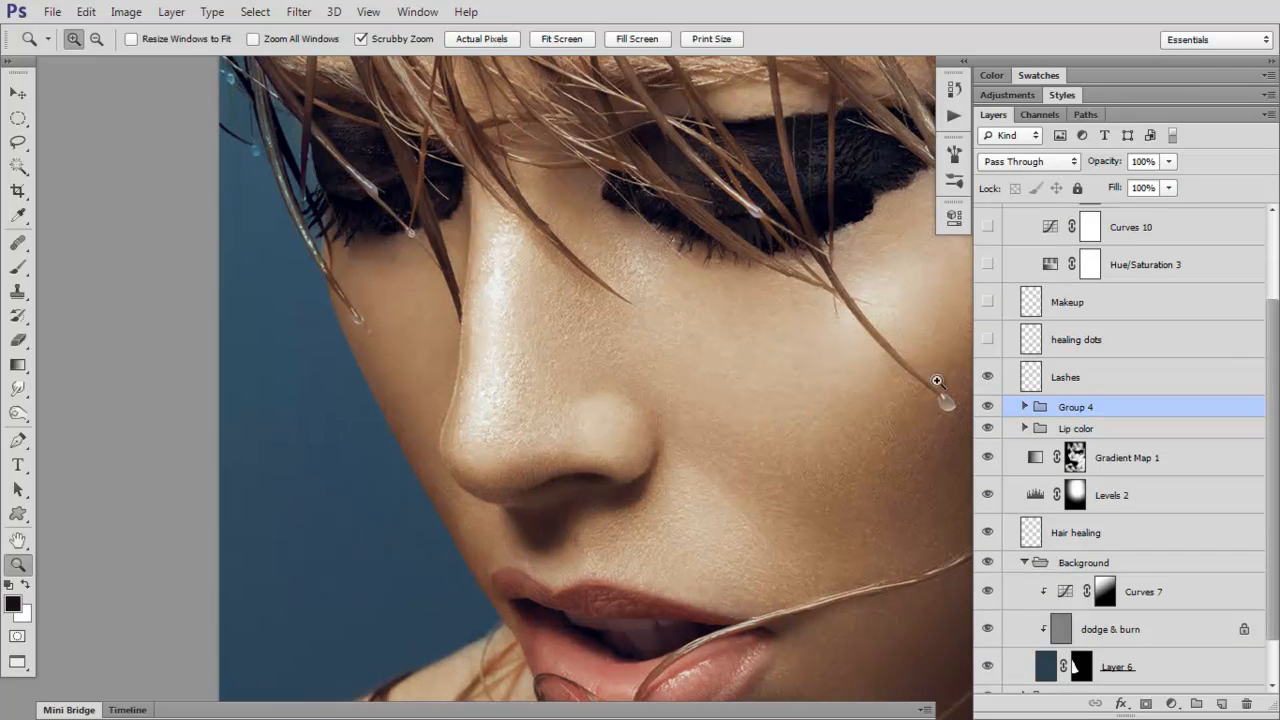
{"action": "left_click", "coordinate": [986, 378]}
{"action": "left_click", "coordinate": [988, 380]}
{"action": "left_click", "coordinate": [989, 380]}
{"action": "left_click", "coordinate": [988, 378]}
Reveal the healing dots and Makeup layers and compare the eye makeup with and without the Makeup layer
{"action": "left_click", "coordinate": [988, 340]}
{"action": "left_click", "coordinate": [988, 340]}
{"action": "left_click_drag", "start_coordinate": [808, 312], "coordinate": [688, 358]}
{"action": "left_click", "coordinate": [990, 303]}
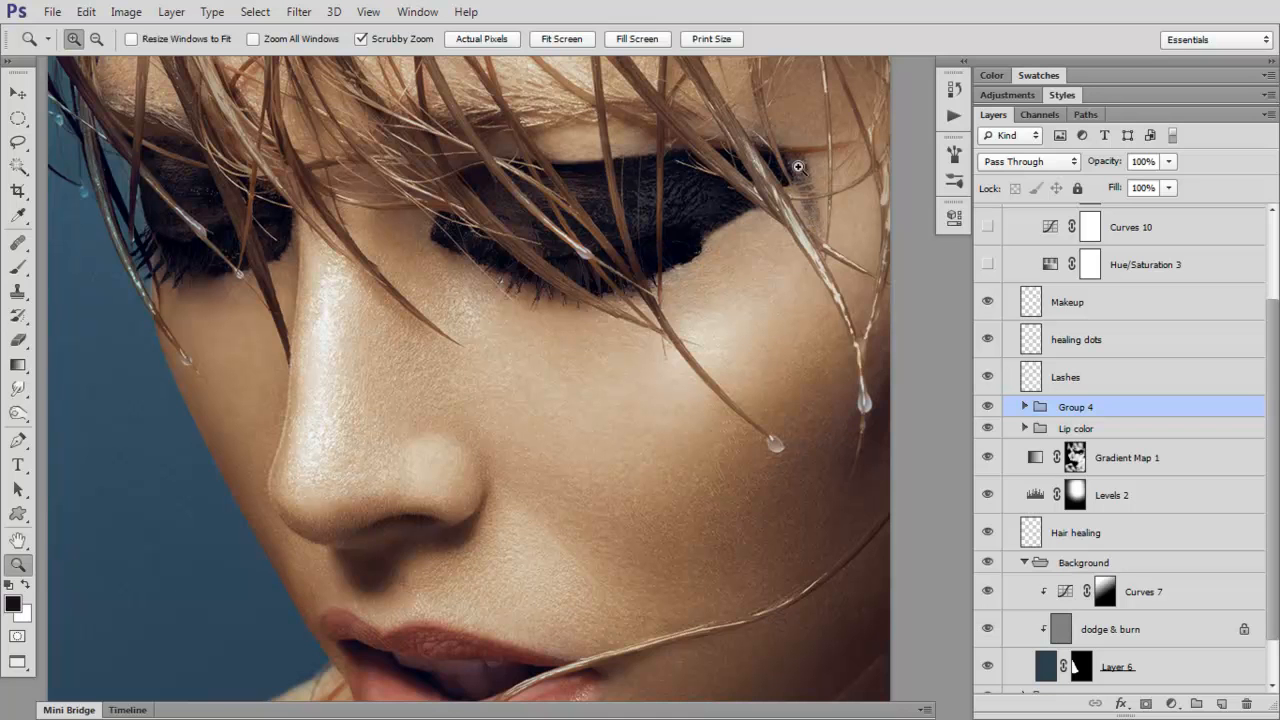
{"action": "left_click", "coordinate": [565, 39]}
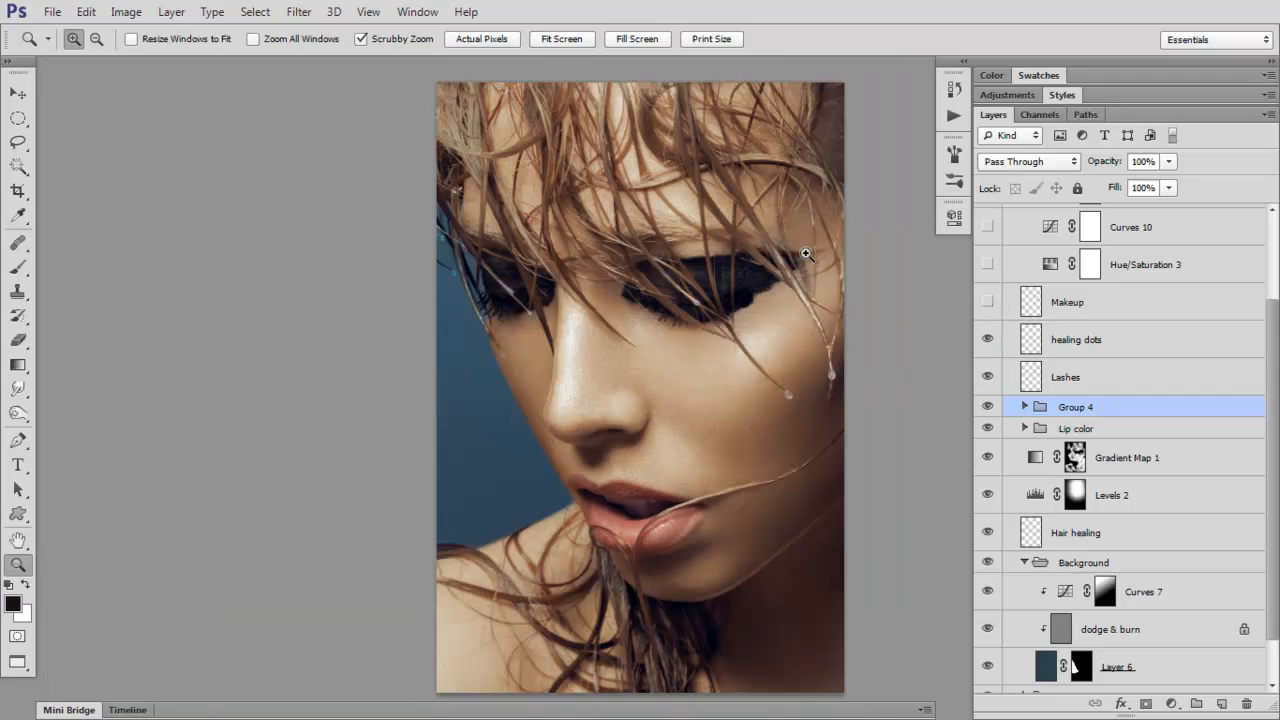
{"action": "left_click", "coordinate": [988, 305]}
Reveal the FInal color adjustments group with its Selective Color 4, Curves 10 and Hue/Saturation 3 layers, and compare its effect
{"action": "left_click_drag", "start_coordinate": [1266, 368], "coordinate": [1266, 290]}
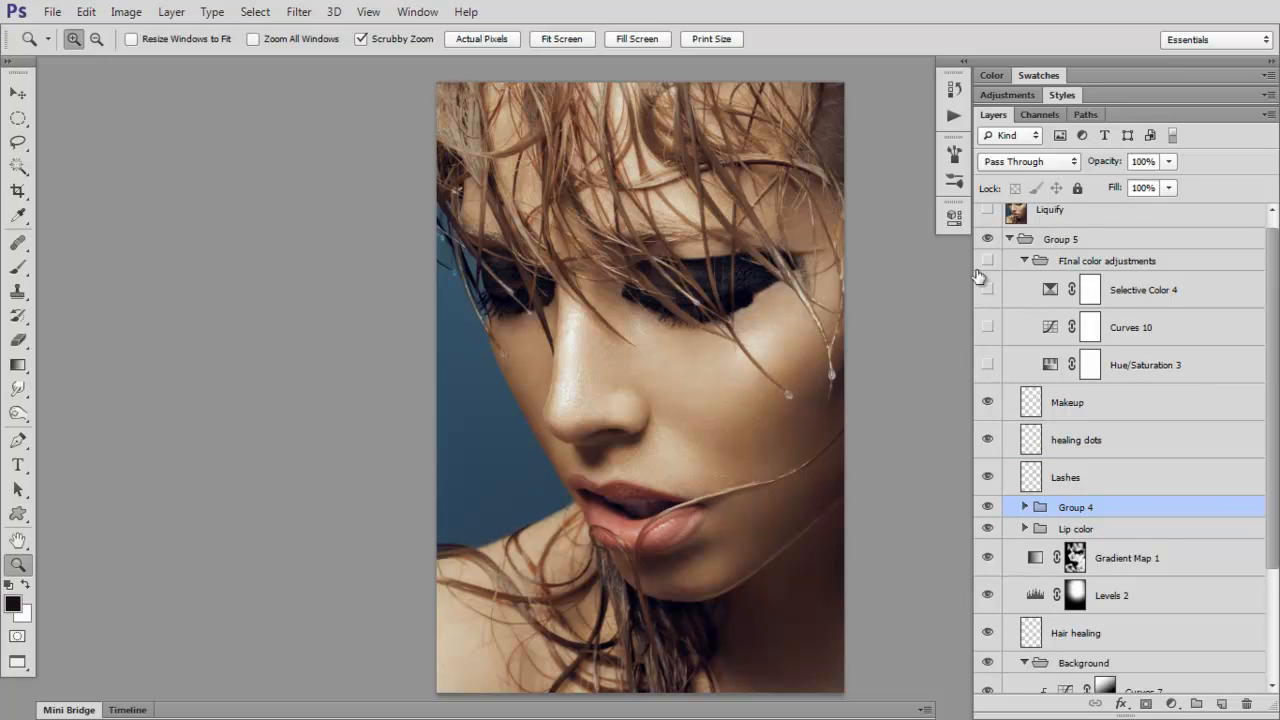
{"action": "left_click_drag", "start_coordinate": [988, 262], "coordinate": [988, 372]}
{"action": "left_click", "coordinate": [988, 262]}
{"action": "left_click", "coordinate": [988, 262]}
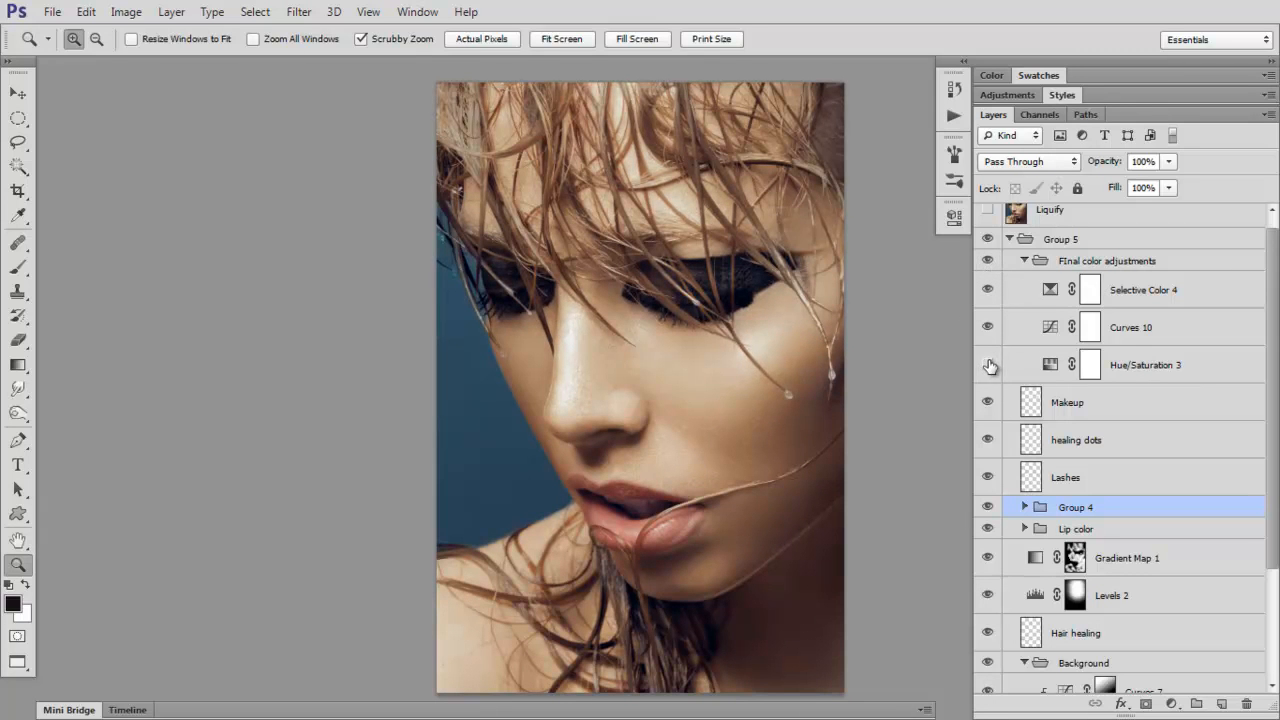
Review the Reds and Yellows settings of the Hue/Saturation 3 layer and compare the portrait with and without it
{"action": "double_click", "coordinate": [1045, 365]}
{"action": "left_click", "coordinate": [817, 288]}
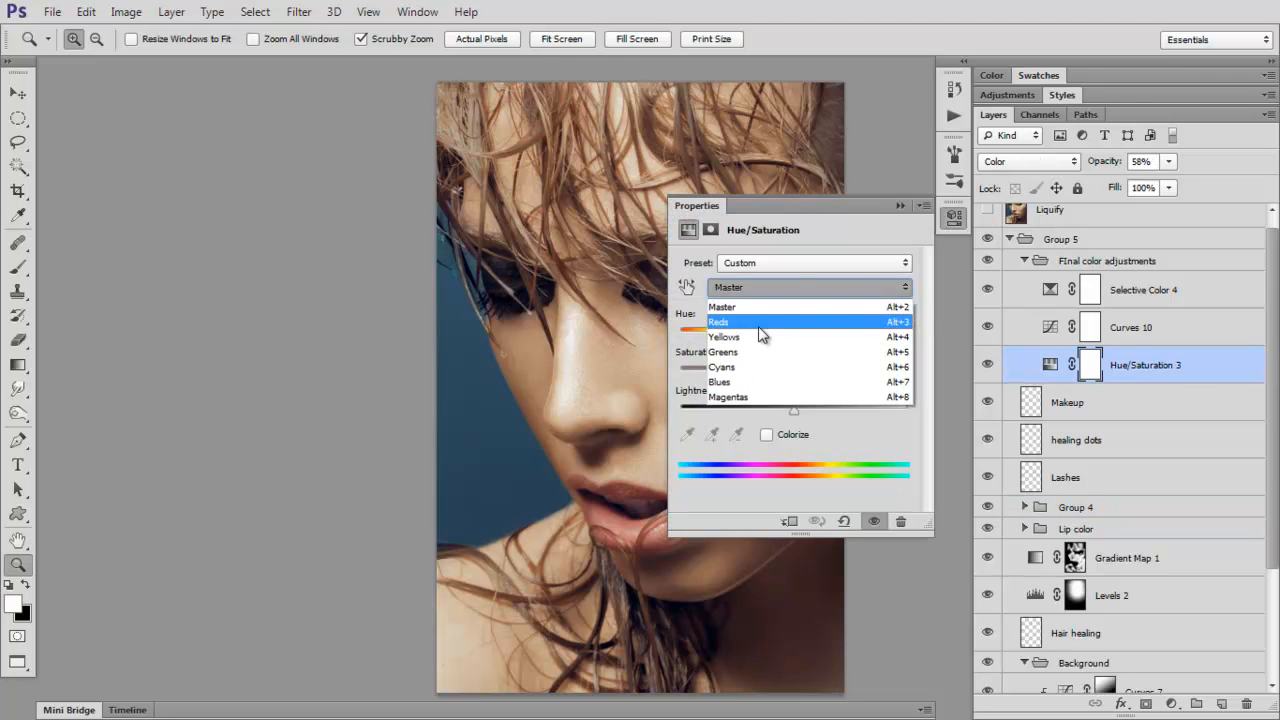
{"action": "left_click", "coordinate": [785, 316]}
{"action": "left_click", "coordinate": [832, 290]}
{"action": "left_click", "coordinate": [786, 321]}
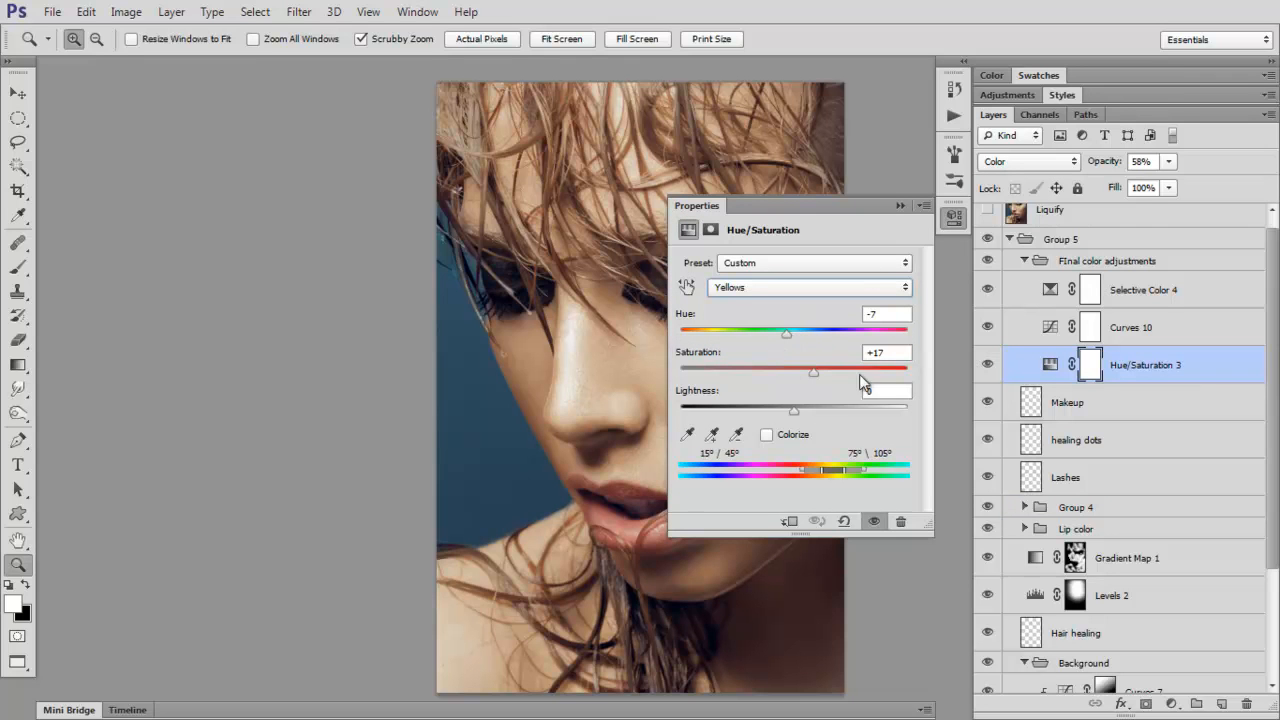
{"action": "left_click", "coordinate": [899, 207]}
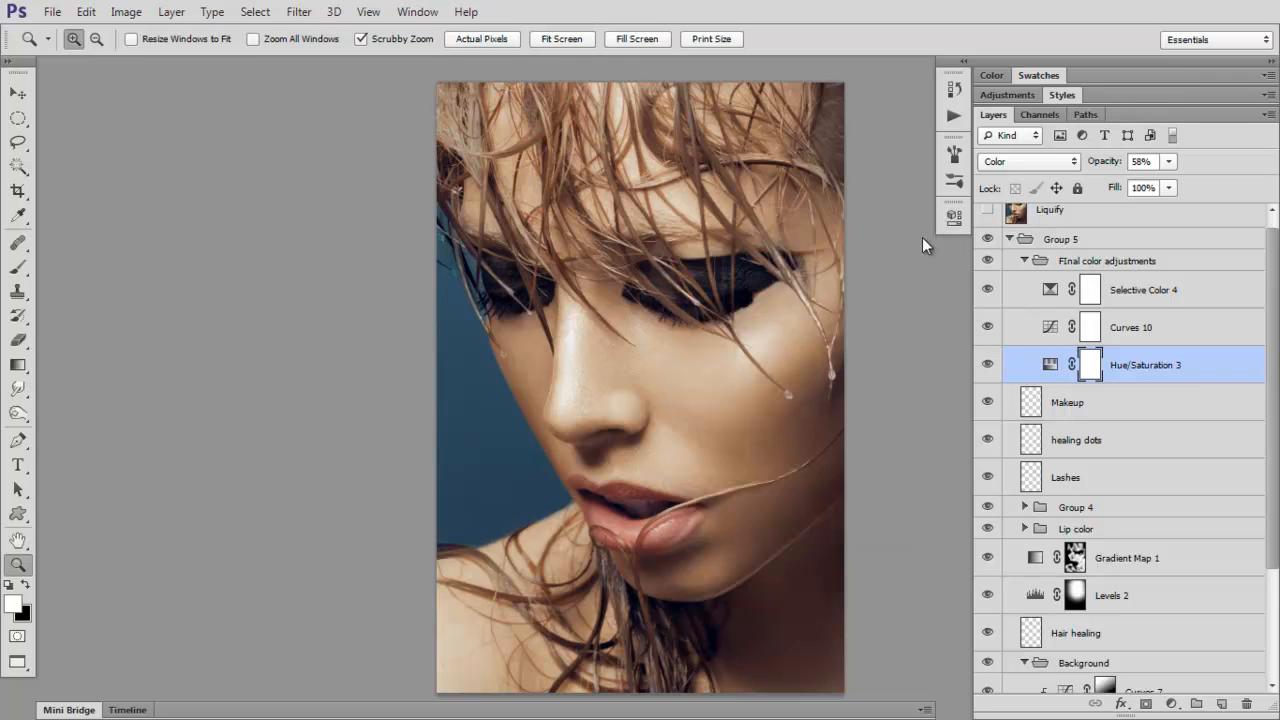
{"action": "left_click", "coordinate": [987, 366]}
{"action": "left_click", "coordinate": [988, 365]}
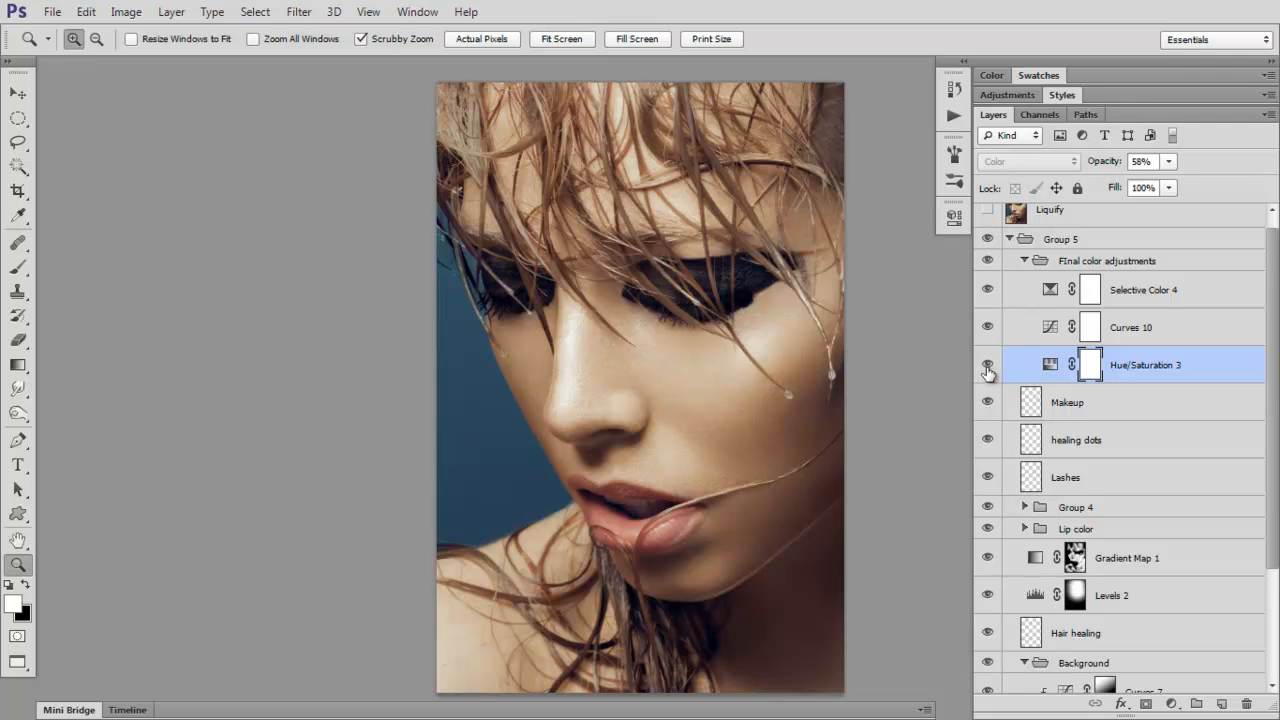
Switch the Selective Color 4 layer off and on to compare its effect on the portrait
{"action": "left_click", "coordinate": [989, 293]}
{"action": "left_click", "coordinate": [989, 293]}
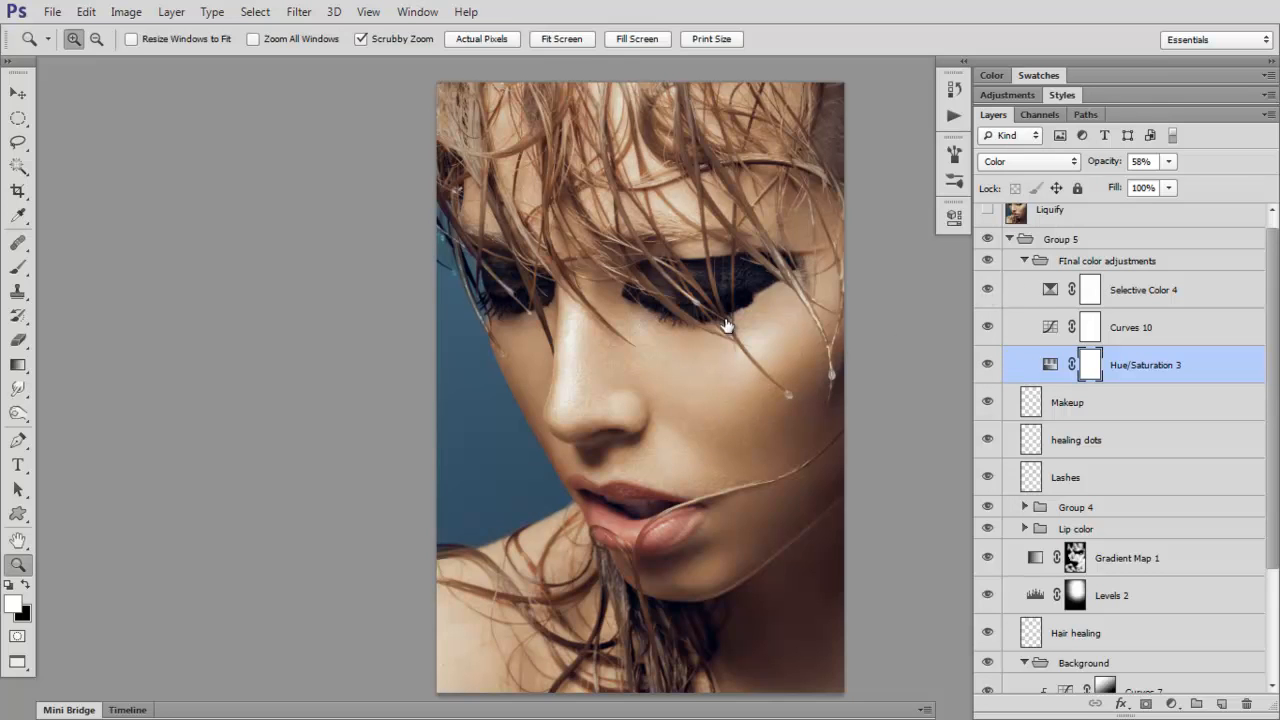
{"action": "left_click", "coordinate": [994, 288]}
{"action": "left_click", "coordinate": [990, 289]}
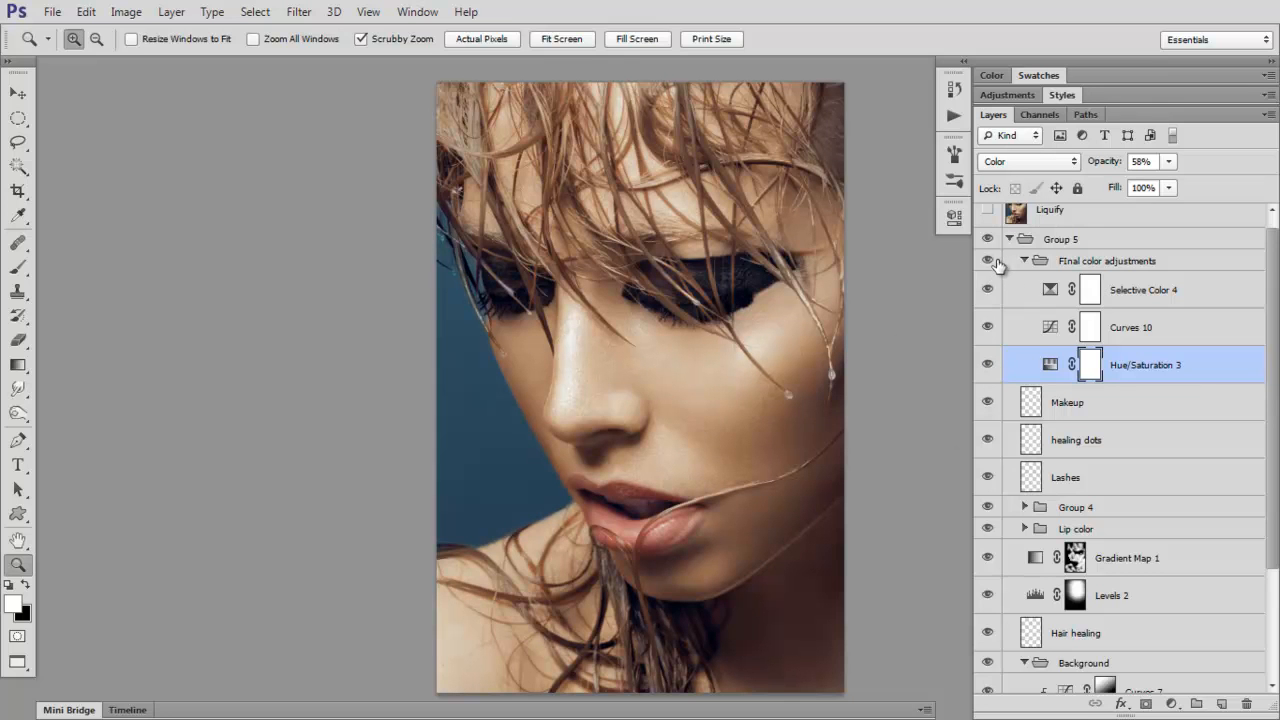
Switch the whole FInal color adjustments group off and on to compare its combined effect
{"action": "left_click", "coordinate": [989, 262]}
{"action": "left_click", "coordinate": [990, 263]}
{"action": "left_click", "coordinate": [987, 263]}
{"action": "left_click", "coordinate": [986, 265]}
Collapse Group 5 and compare the portrait with and without the whole group
{"action": "scroll", "coordinate": [1274, 298], "scroll_direction": "up", "scroll_amount": 1}
{"action": "left_click", "coordinate": [1009, 252]}
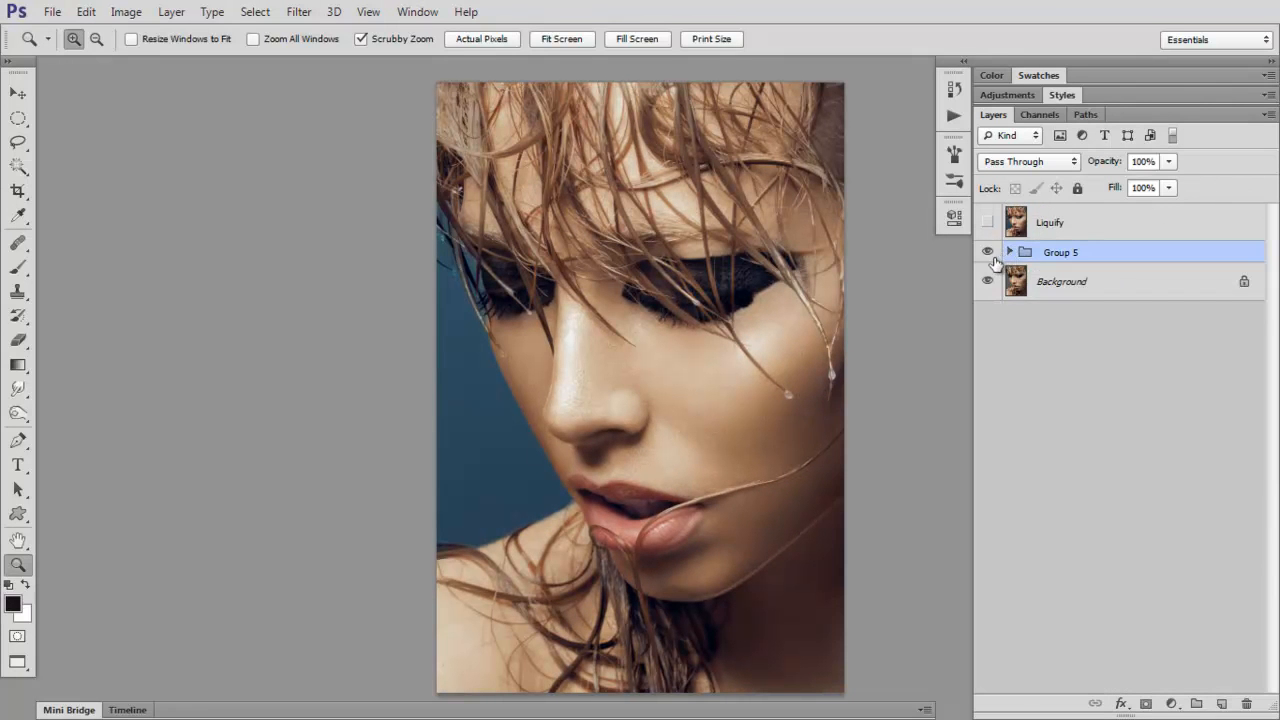
{"action": "left_click", "coordinate": [987, 252]}
{"action": "left_click", "coordinate": [987, 252]}
Switch the Liquify layer on and off repeatedly above Group 5 to compare the shape corrections
{"action": "left_click", "coordinate": [987, 222]}
{"action": "left_click", "coordinate": [987, 223]}
{"action": "left_click", "coordinate": [986, 223]}
{"action": "left_click", "coordinate": [987, 223]}
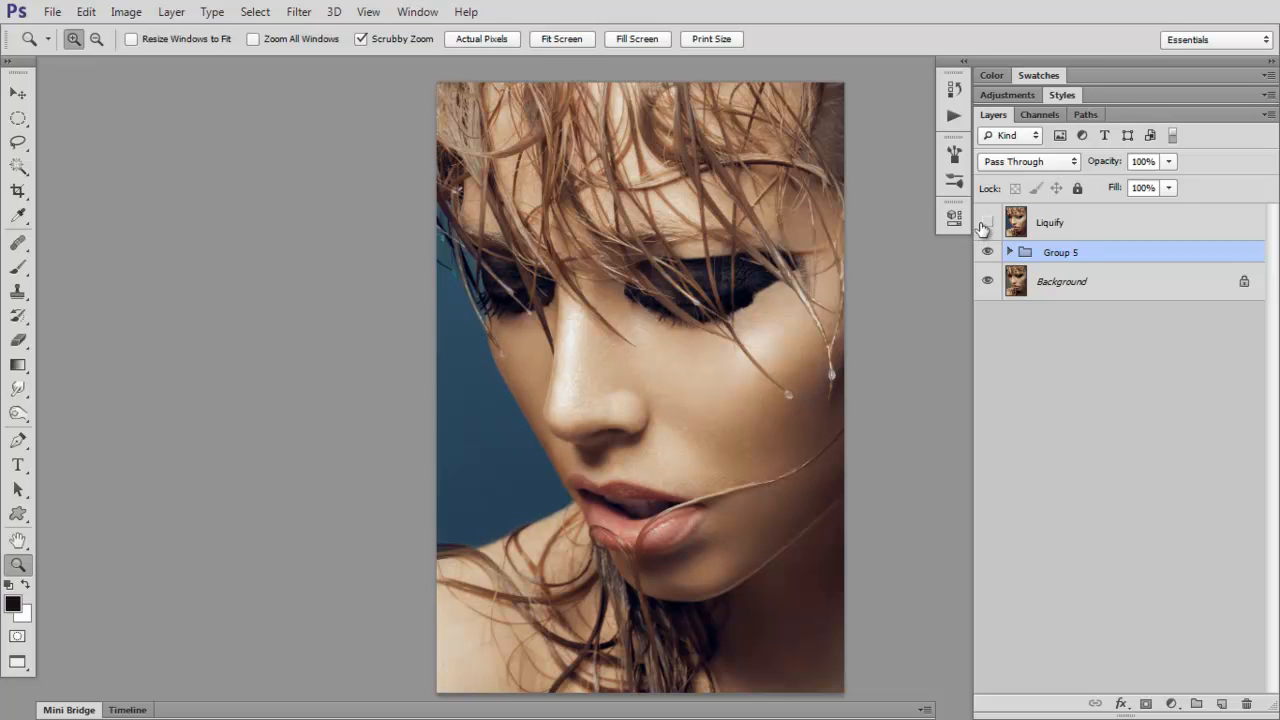
{"action": "left_click", "coordinate": [987, 223]}
{"action": "left_click", "coordinate": [986, 226]}
{"action": "left_click", "coordinate": [990, 222]}
{"action": "left_click", "coordinate": [990, 220]}
Hide Group 5 and toggle the Liquify layer to compare the final image with the original Background, leaving Liquify visible
{"action": "left_click", "coordinate": [986, 251]}
{"action": "left_click", "coordinate": [987, 223]}
{"action": "left_click", "coordinate": [987, 225]}
{"action": "left_click", "coordinate": [989, 223]}
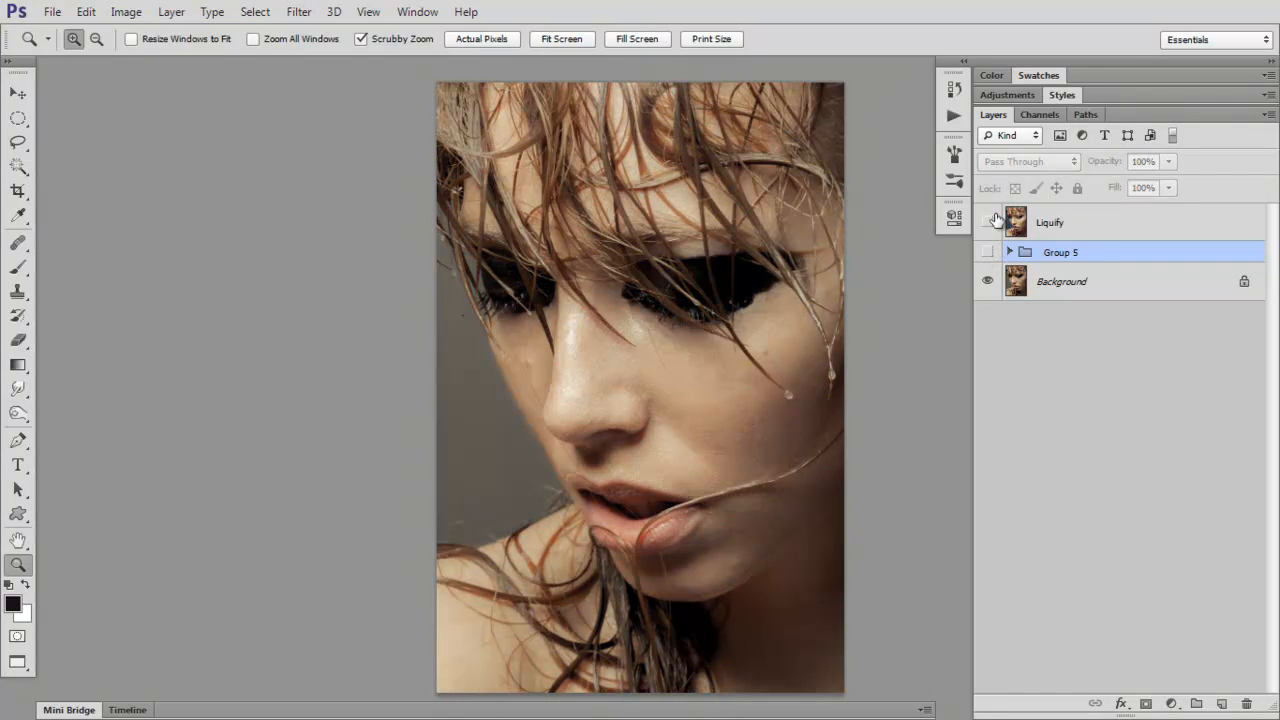
{"action": "left_click", "coordinate": [987, 223]}
{"action": "left_click_drag", "start_coordinate": [657, 400], "coordinate": [700, 296]}
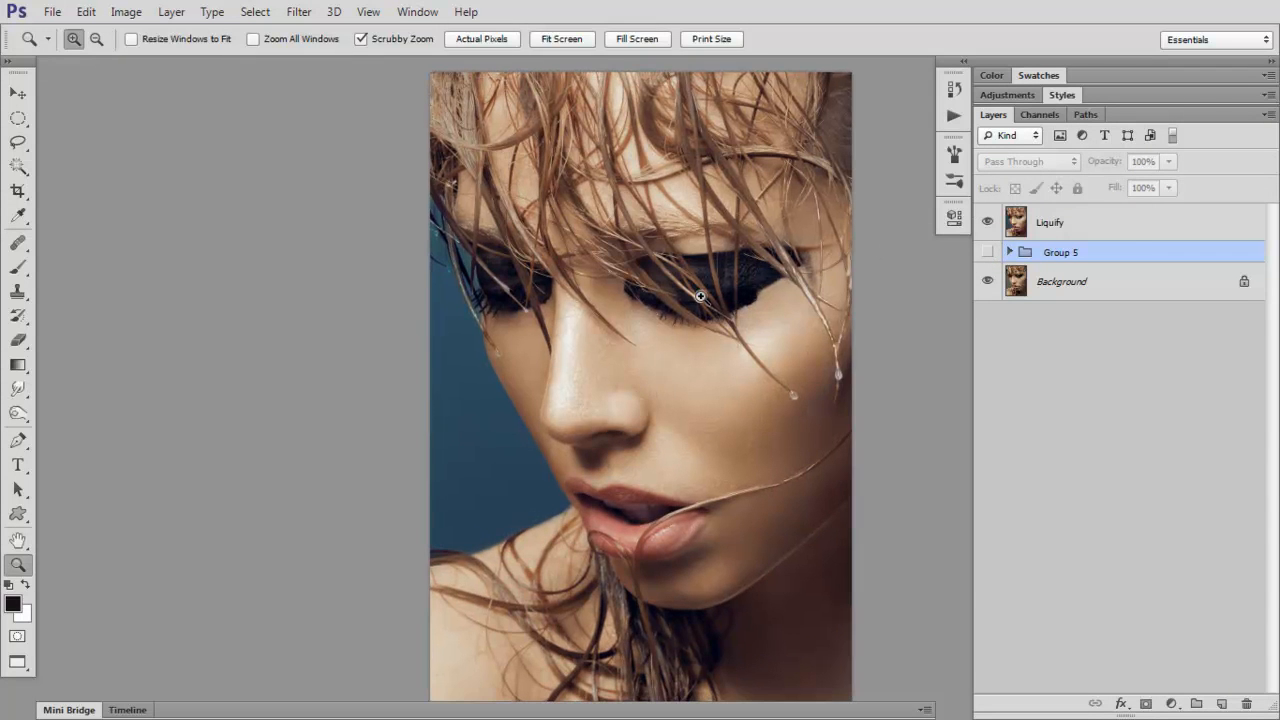
{"action": "left_click", "coordinate": [557, 39]}
{"action": "left_click", "coordinate": [987, 222]}
{"action": "left_click", "coordinate": [987, 222]}
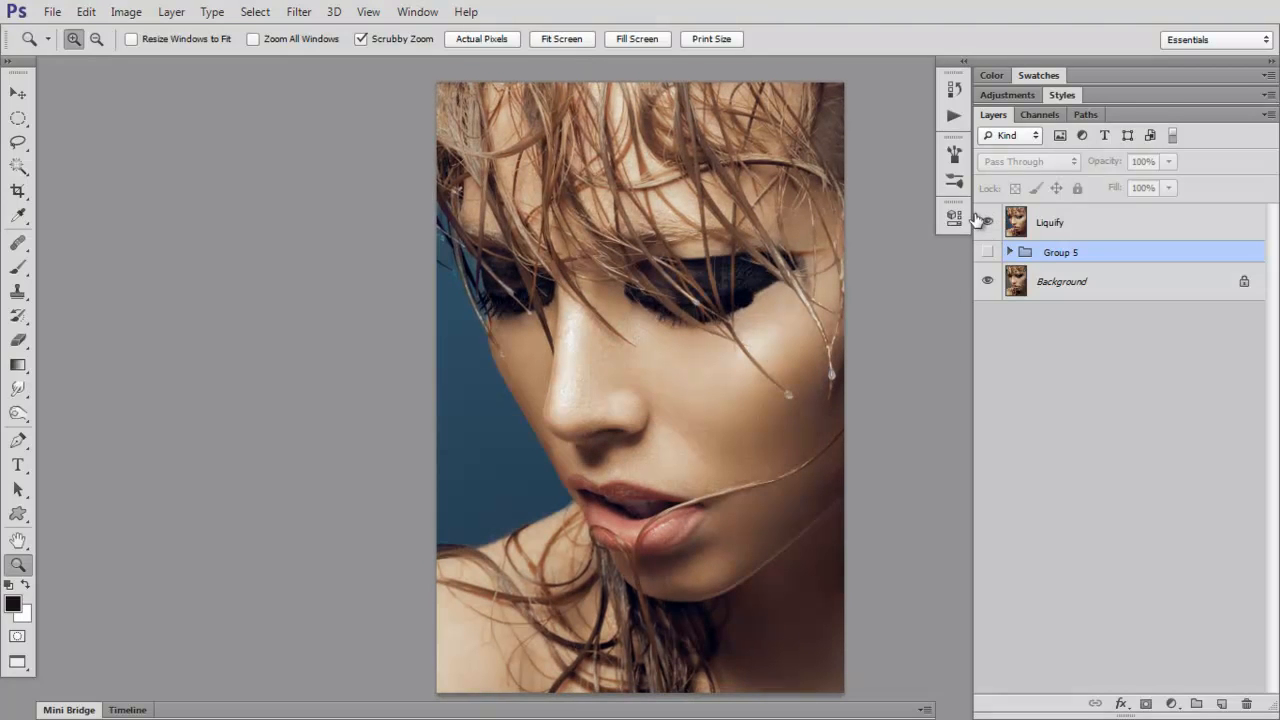
Examine the finished portrait in full-screen mode at several zoom levels, then return to the standard screen mode
{"action": "key", "text": "f"}
{"action": "key", "text": "f"}
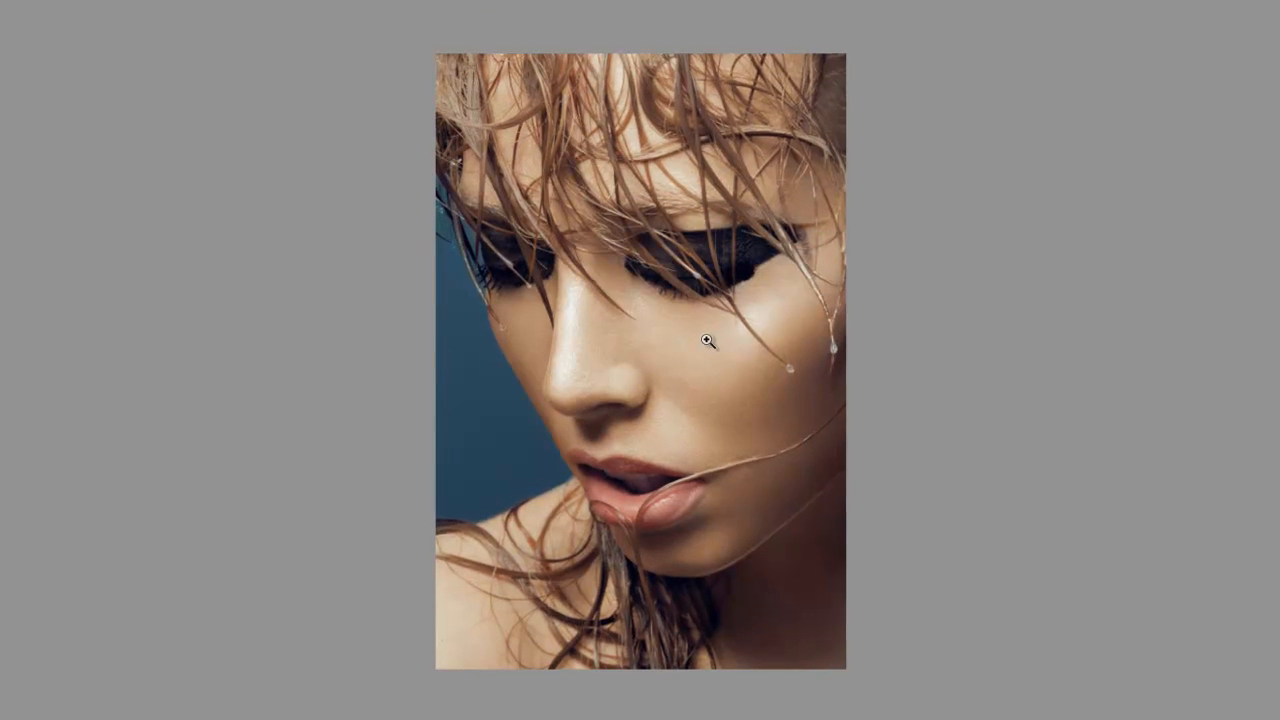
{"action": "mouse_move", "coordinate": [700, 357]}
{"action": "left_mouse_down"}
{"action": "mouse_move", "coordinate": [720, 280]}
{"action": "mouse_move", "coordinate": [740, 451]}
{"action": "mouse_move", "coordinate": [866, 294]}
{"action": "mouse_move", "coordinate": [762, 232]}
{"action": "mouse_move", "coordinate": [651, 357]}
{"action": "mouse_move", "coordinate": [700, 375]}
{"action": "left_mouse_up"}
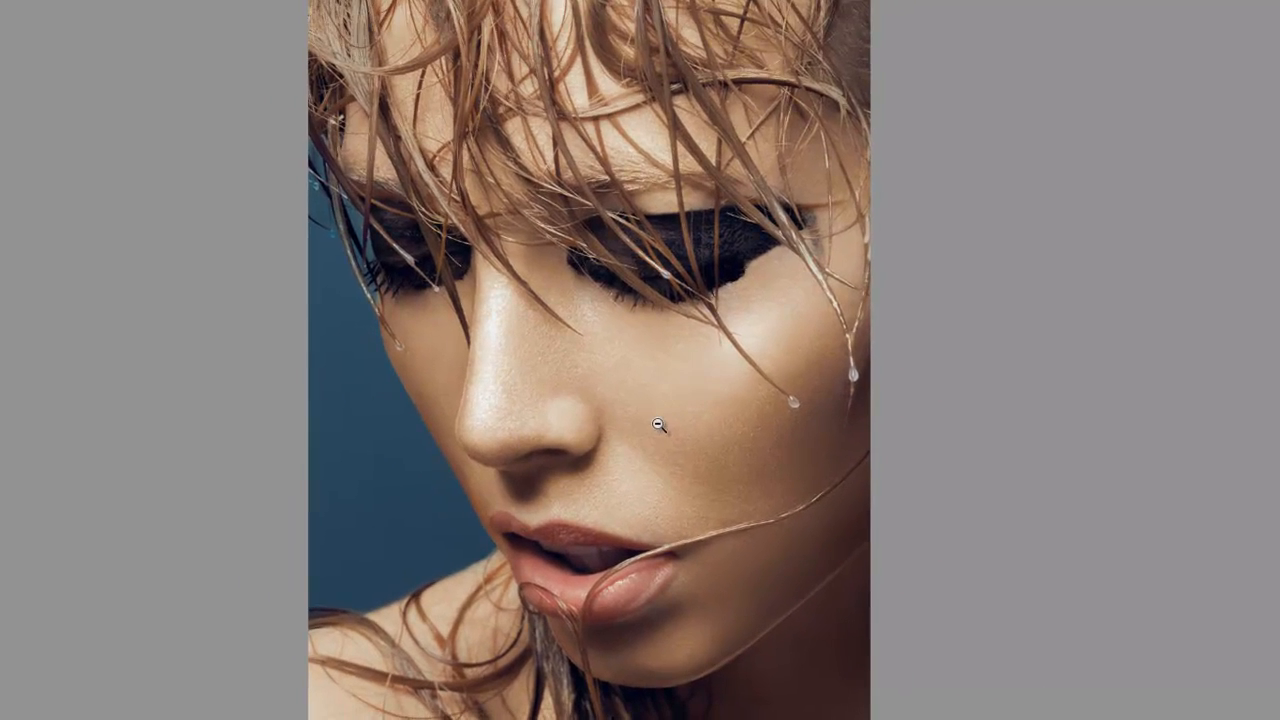
{"action": "left_click", "coordinate": [659, 425], "text": "alt"}
{"action": "left_click", "coordinate": [735, 450]}
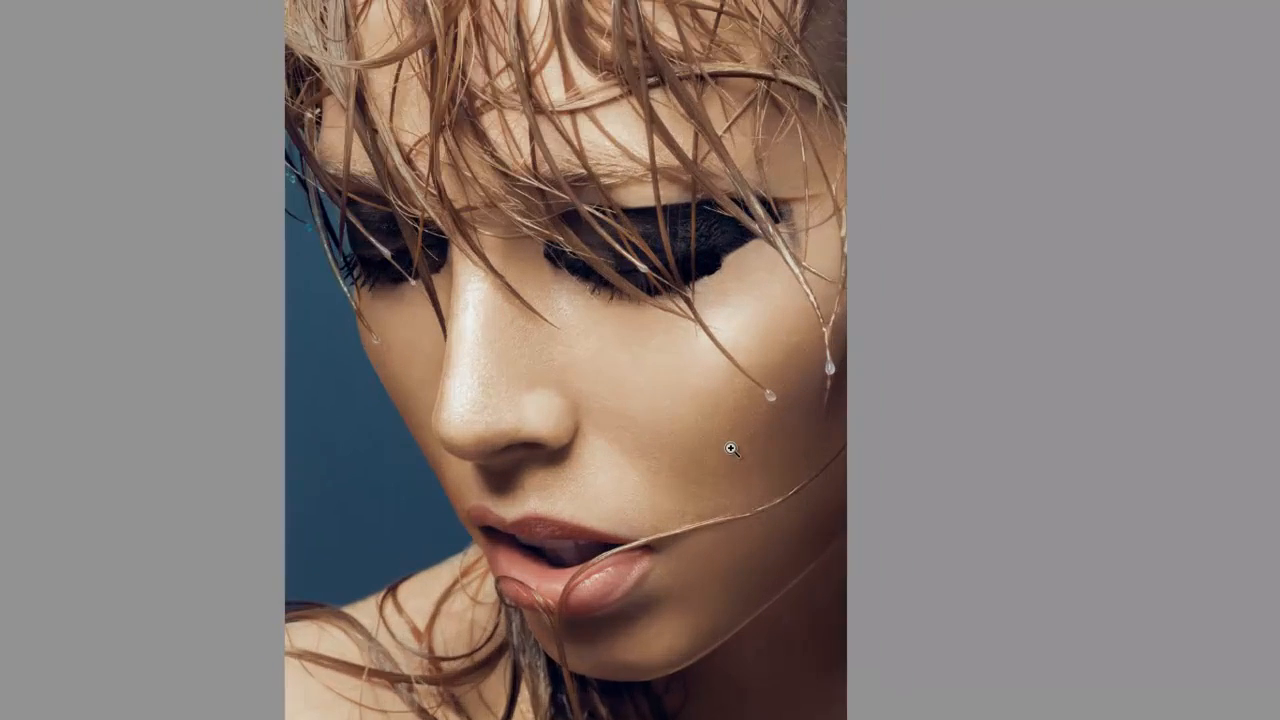
{"action": "left_click", "coordinate": [734, 450]}
{"action": "left_click", "coordinate": [474, 345]}
{"action": "left_click", "coordinate": [474, 345]}
{"action": "left_click", "coordinate": [474, 345], "text": "alt"}
{"action": "left_click", "coordinate": [479, 347], "text": "alt"}
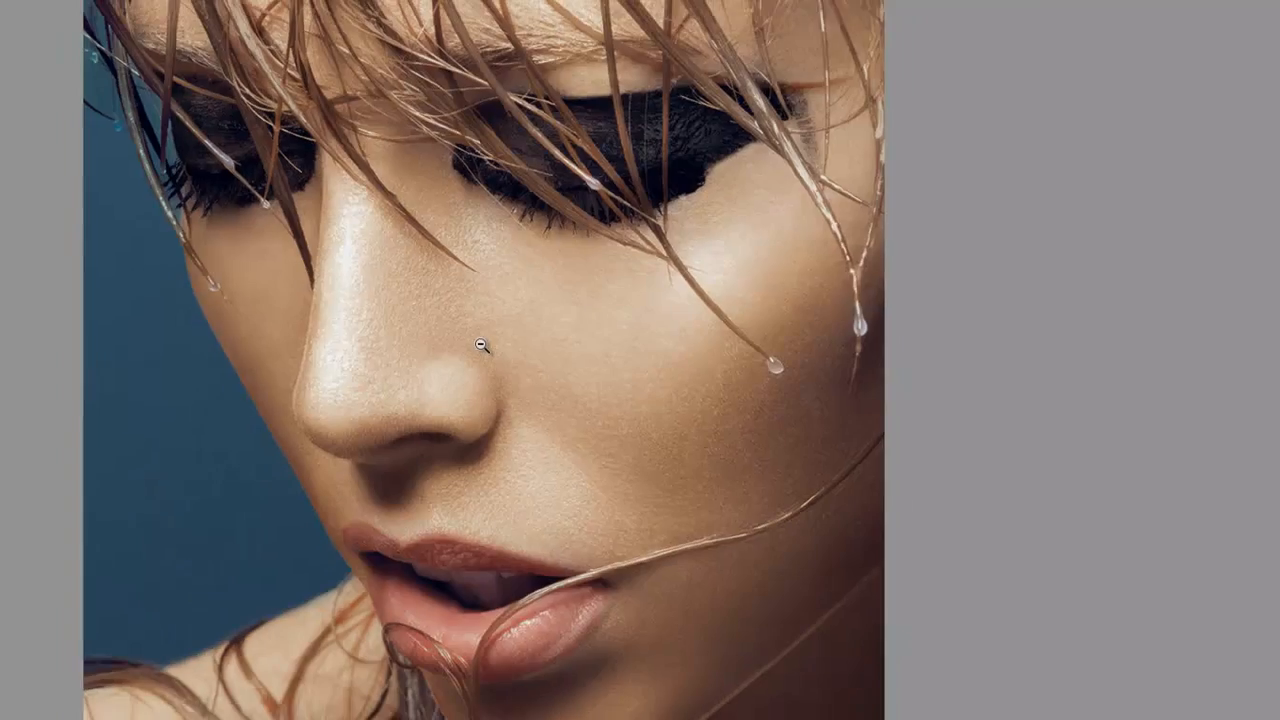
{"action": "left_click", "coordinate": [484, 347], "text": "alt"}
{"action": "left_click", "coordinate": [491, 343], "text": "alt"}
{"action": "left_click_drag", "start_coordinate": [582, 366], "coordinate": [686, 366]}
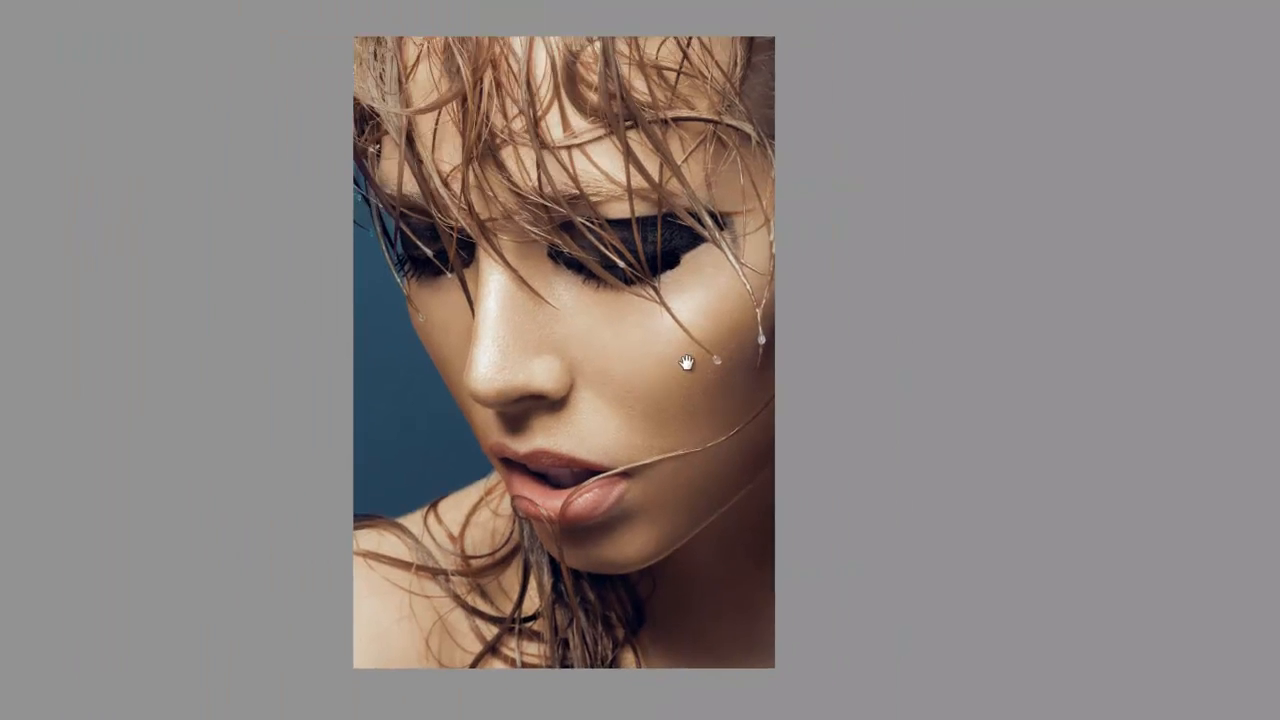
{"action": "key", "text": "f"}
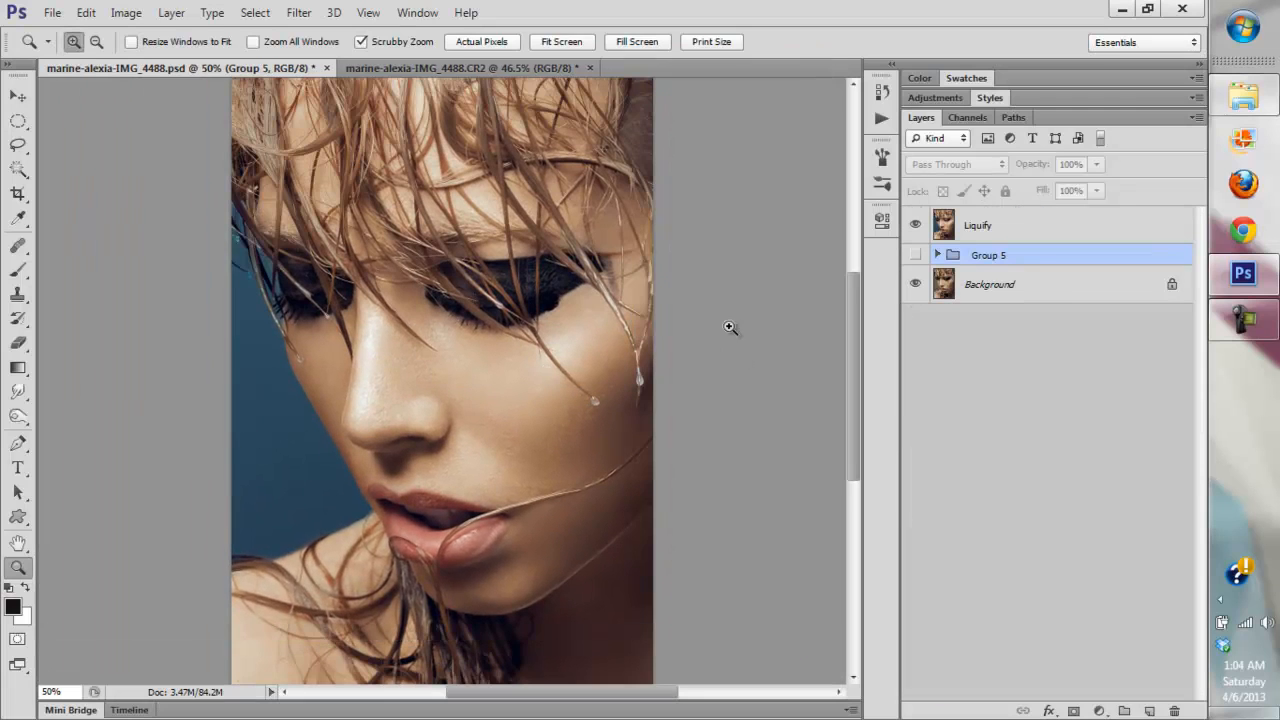
Compare the retouched PSD with the unedited CR2 document at the same fitted size, ending on the PSD
{"action": "left_click", "coordinate": [470, 70]}
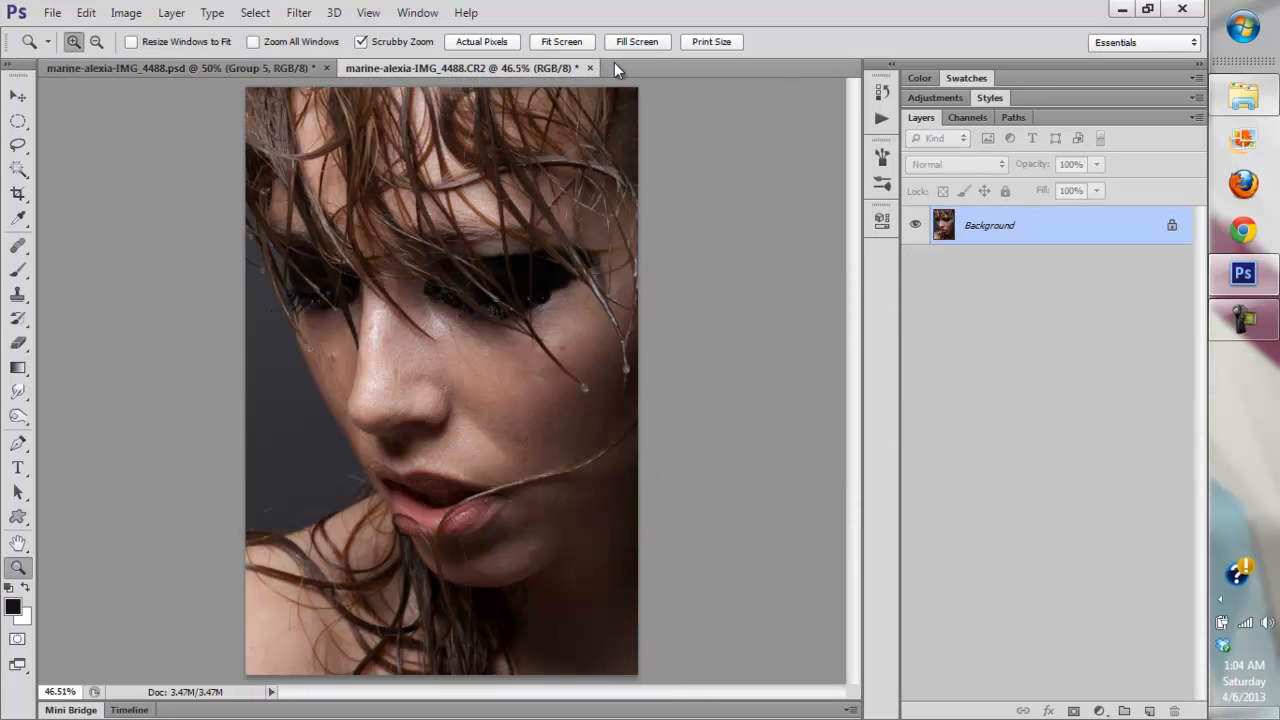
{"action": "left_click", "coordinate": [260, 68]}
{"action": "left_click", "coordinate": [550, 44]}
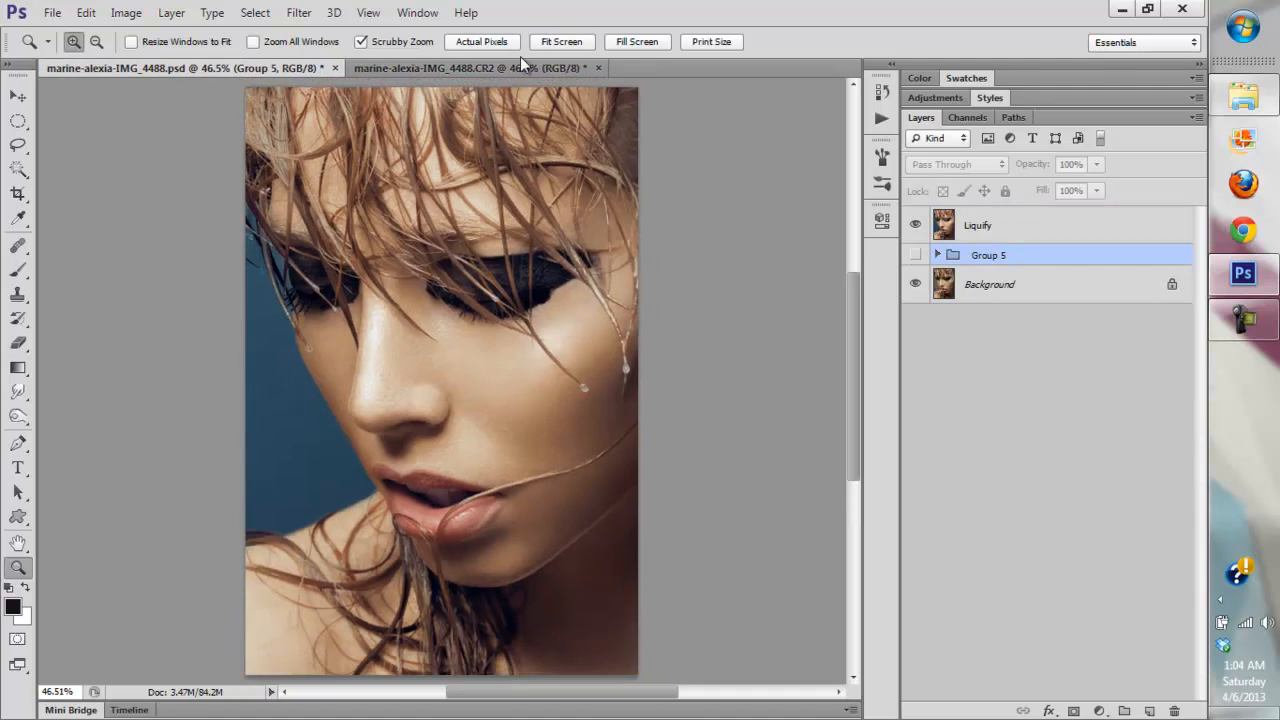
{"action": "left_click", "coordinate": [508, 68]}
{"action": "left_click", "coordinate": [321, 66]}
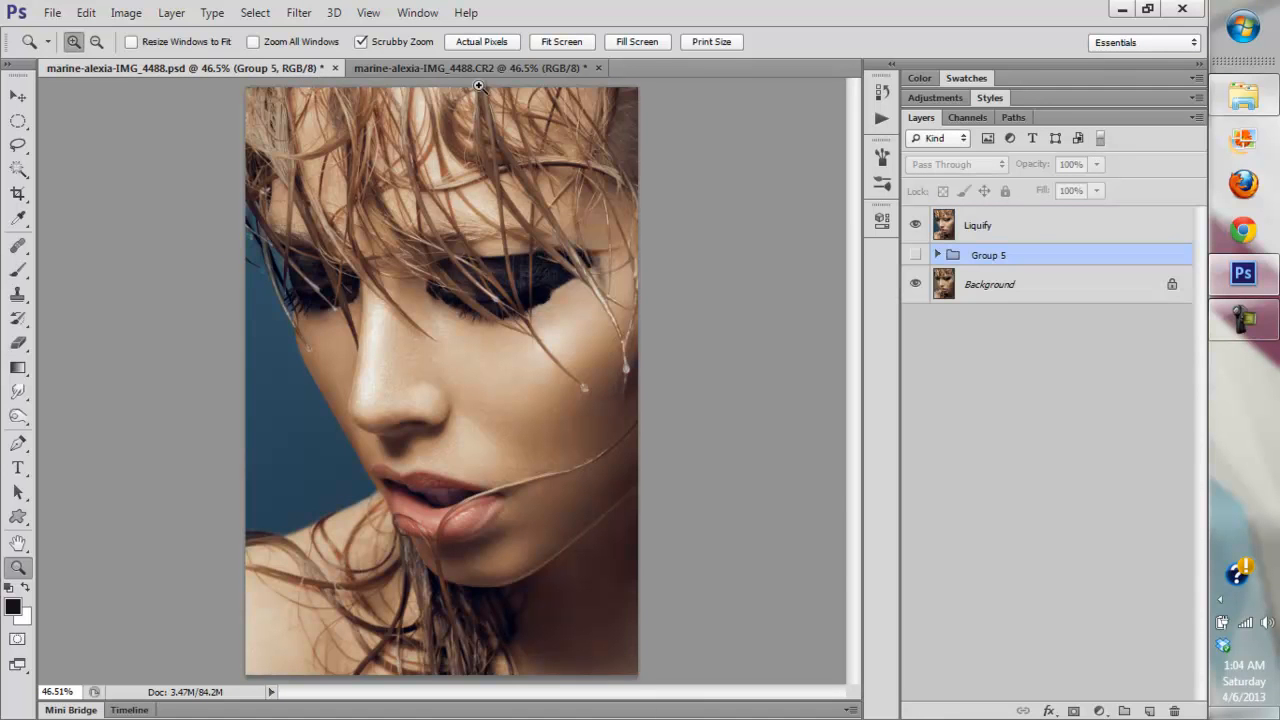
{"action": "left_click", "coordinate": [480, 68]}
{"action": "left_click", "coordinate": [294, 65]}
Toggle the Liquify layer to compare the retouch with the Background, and examine the portrait at 33.33%, 50% and fitted size
{"action": "left_click", "coordinate": [916, 225]}
{"action": "left_click", "coordinate": [916, 225]}
{"action": "left_click", "coordinate": [916, 225]}
{"action": "left_click", "coordinate": [916, 225]}
{"action": "left_click", "coordinate": [492, 240], "text": "alt"}
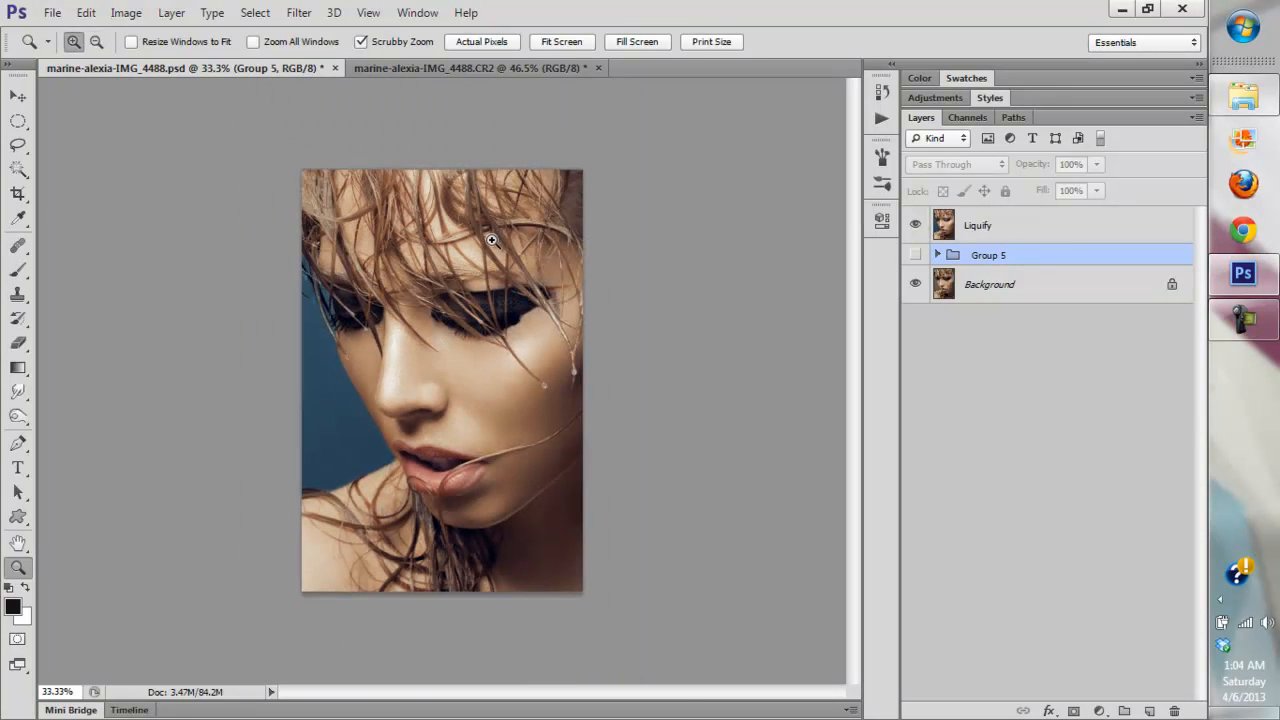
{"action": "left_click", "coordinate": [502, 310]}
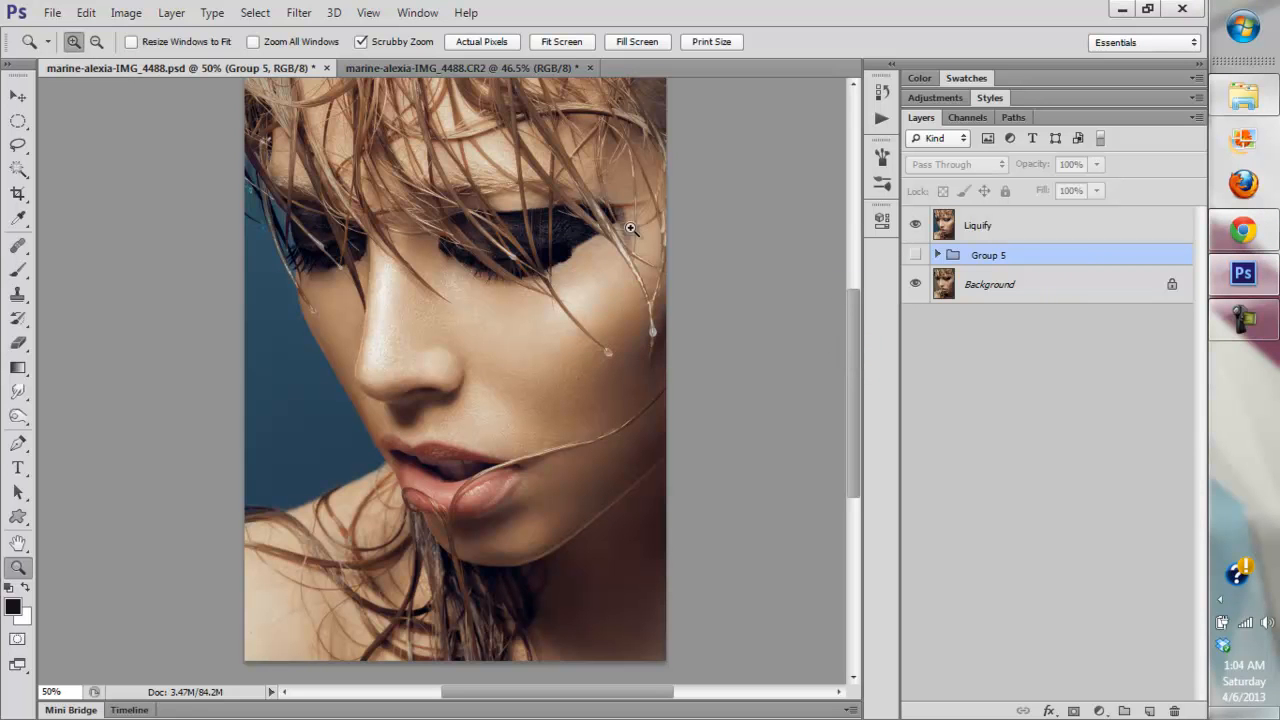
{"action": "left_click", "coordinate": [561, 41]}
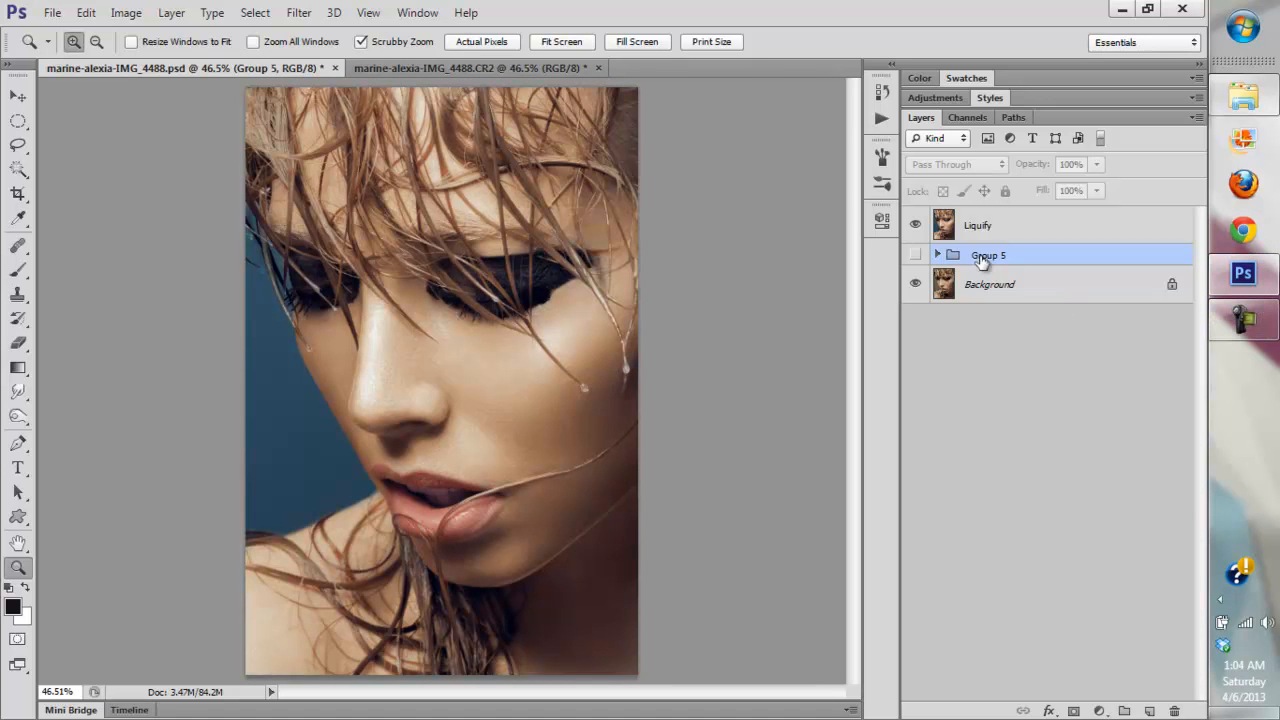
Switch the Liquify layer off and on at fitted size and at 50% to compare before and after, ending fitted
{"action": "left_click", "coordinate": [915, 229]}
{"action": "left_click", "coordinate": [908, 228]}
{"action": "left_click", "coordinate": [340, 316]}
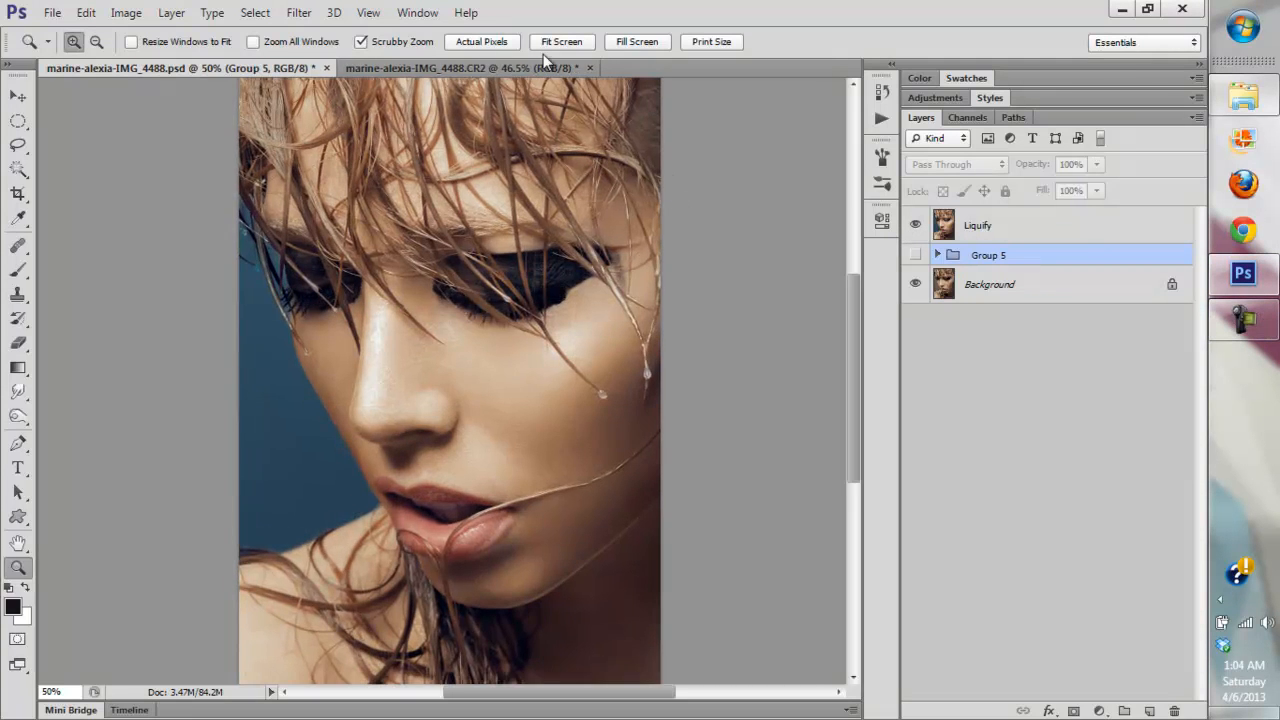
{"action": "left_click", "coordinate": [561, 42]}
{"action": "left_click", "coordinate": [490, 365]}
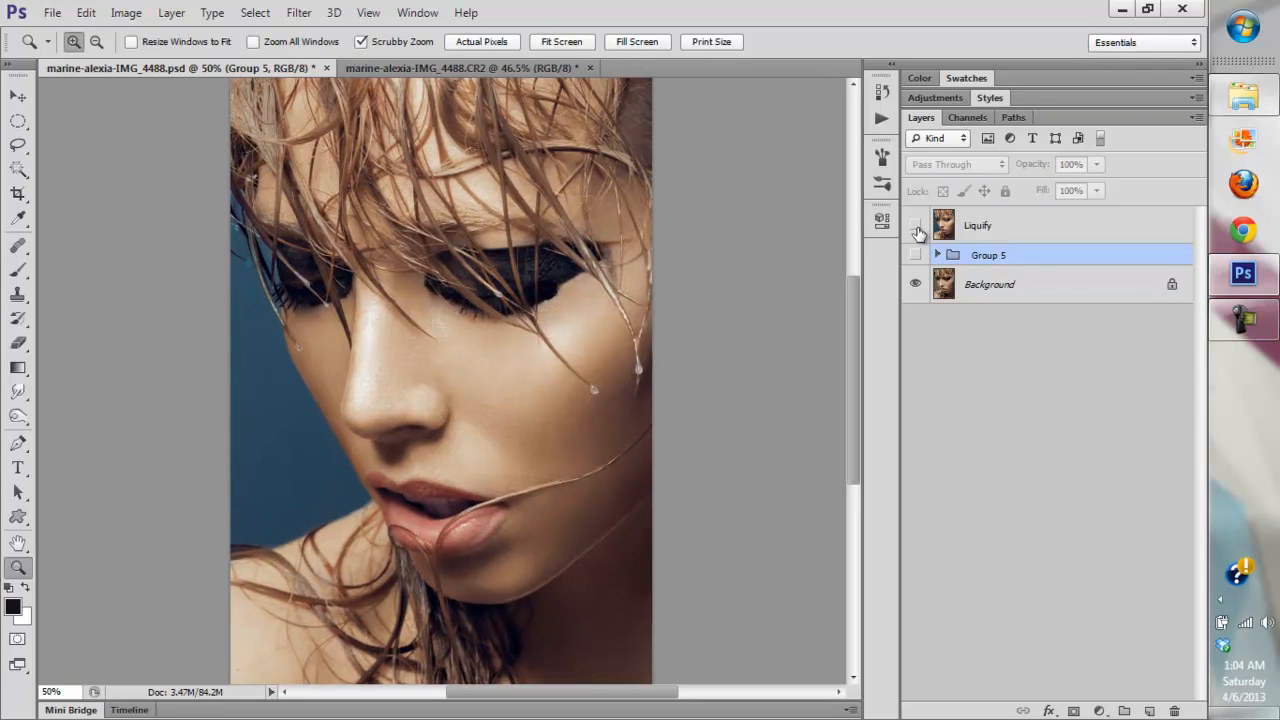
{"action": "left_click", "coordinate": [916, 228]}
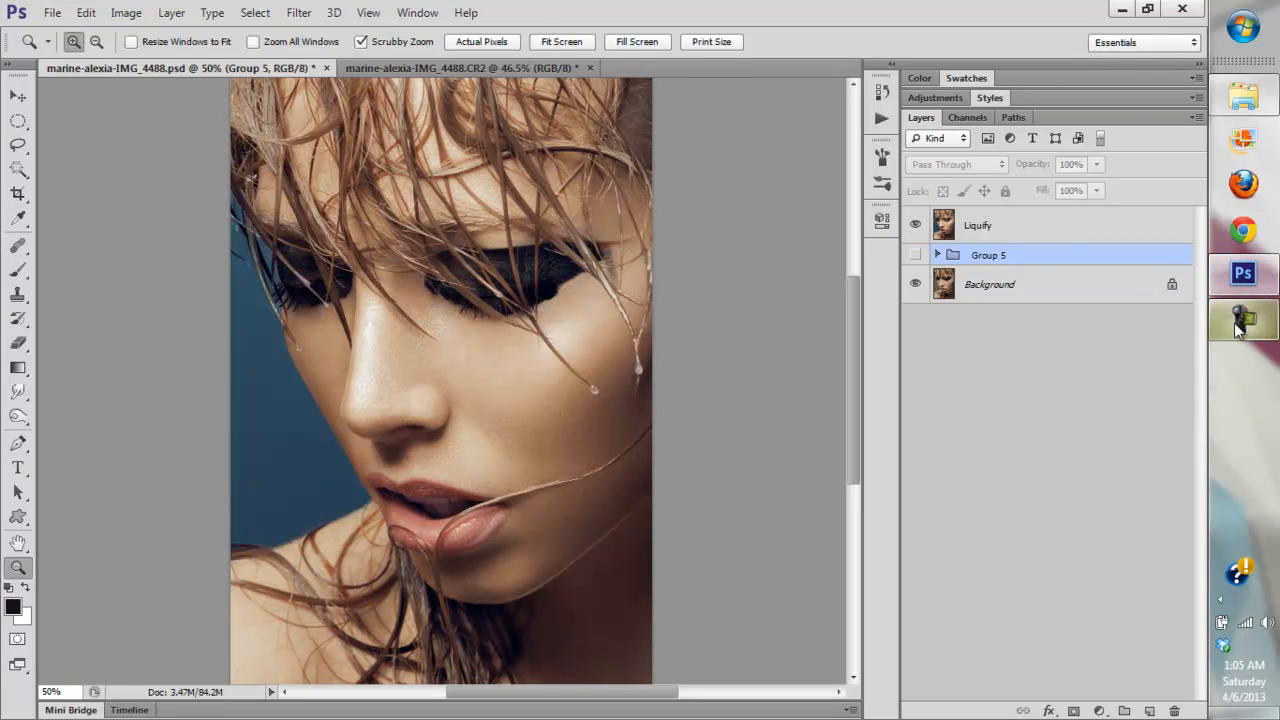
{"action": "left_click", "coordinate": [549, 46]}
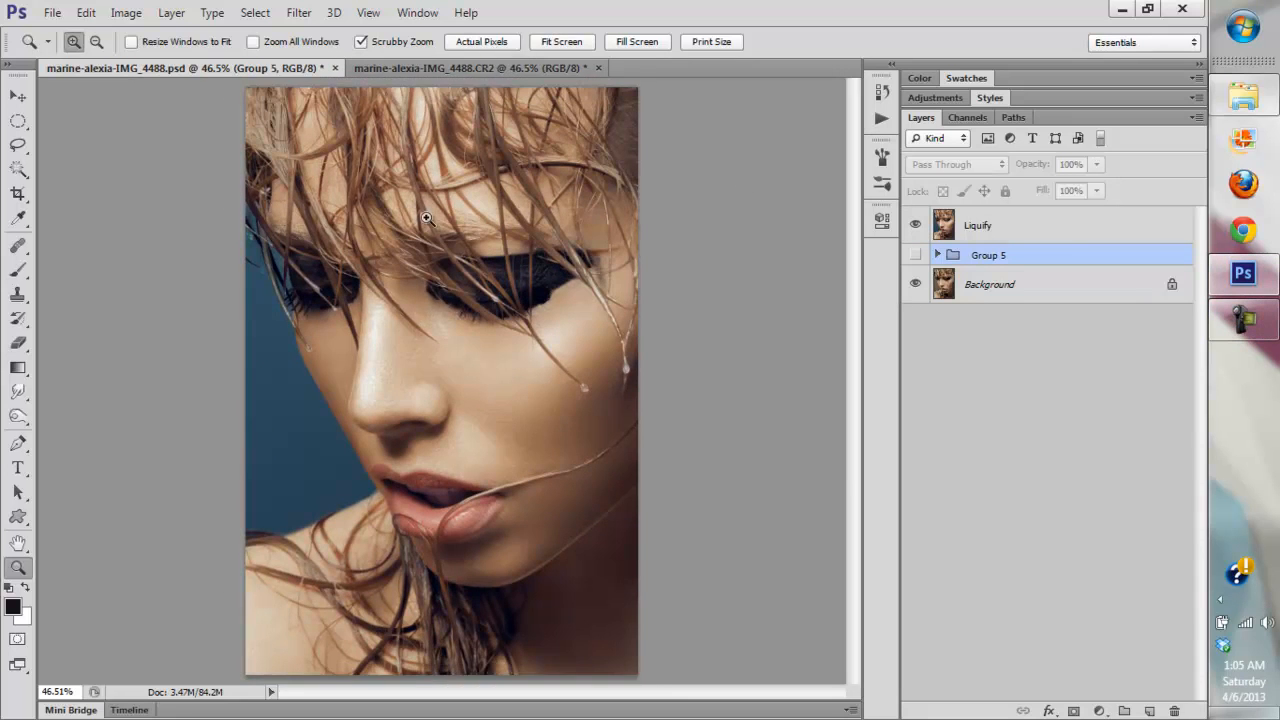
Examine the retouched skin and eye makeup enlarged and at actual pixels, ending with the portrait fitted to the window
{"action": "left_click", "coordinate": [432, 325]}
{"action": "left_click", "coordinate": [548, 48]}
{"action": "left_click", "coordinate": [482, 46]}
{"action": "left_click", "coordinate": [571, 44]}
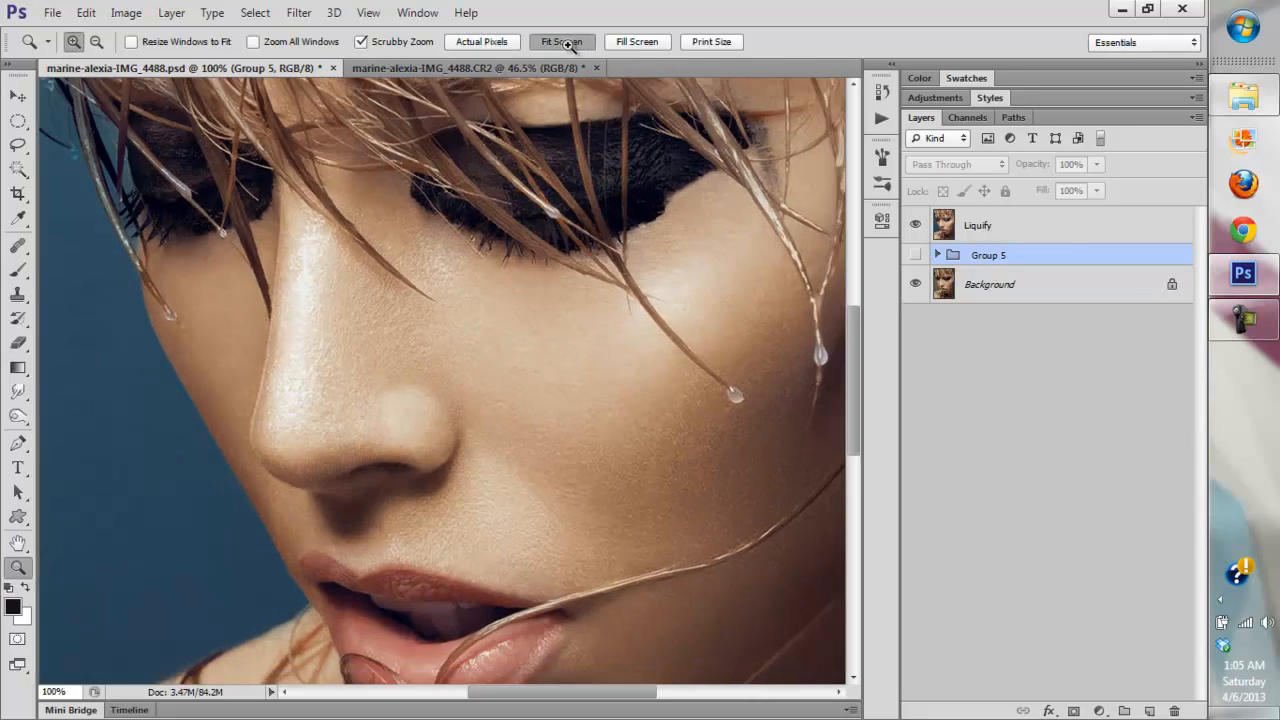
{"action": "left_click", "coordinate": [487, 47]}
{"action": "left_click", "coordinate": [566, 46]}
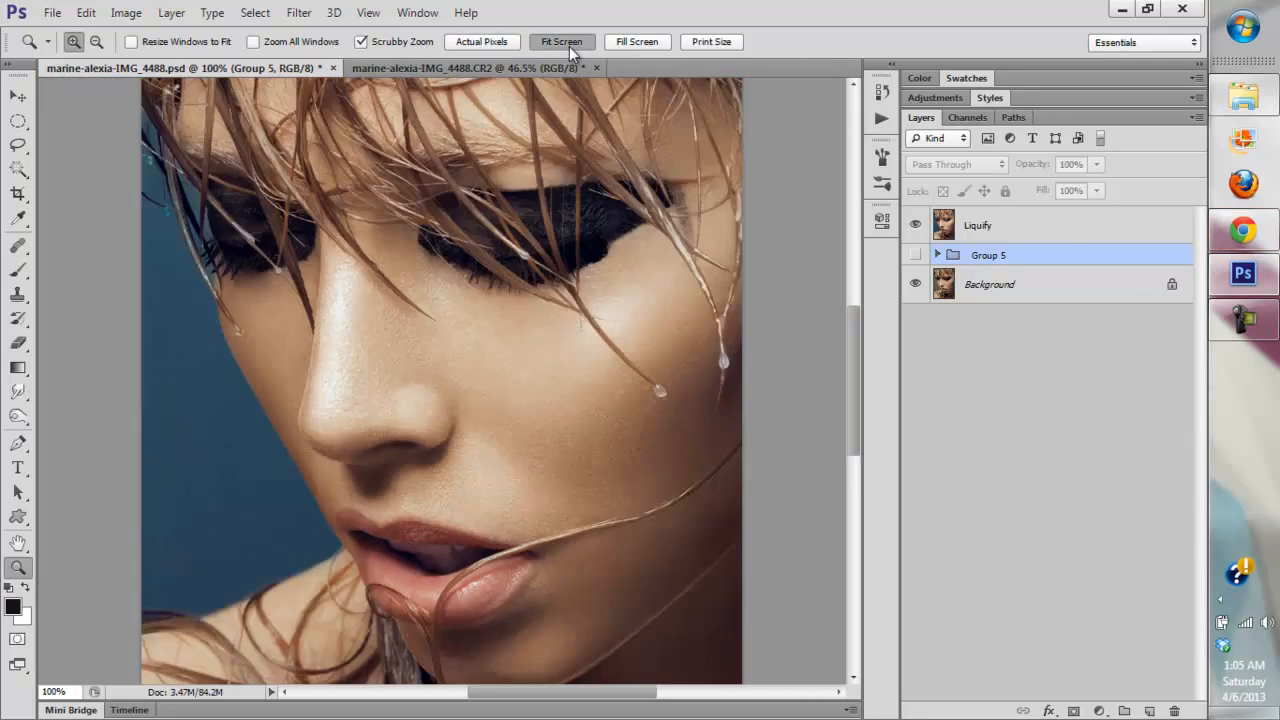
Hide and show the Liquify layer on the fitted portrait, and enlarge the retouched face to 50%
{"action": "left_click", "coordinate": [915, 225]}
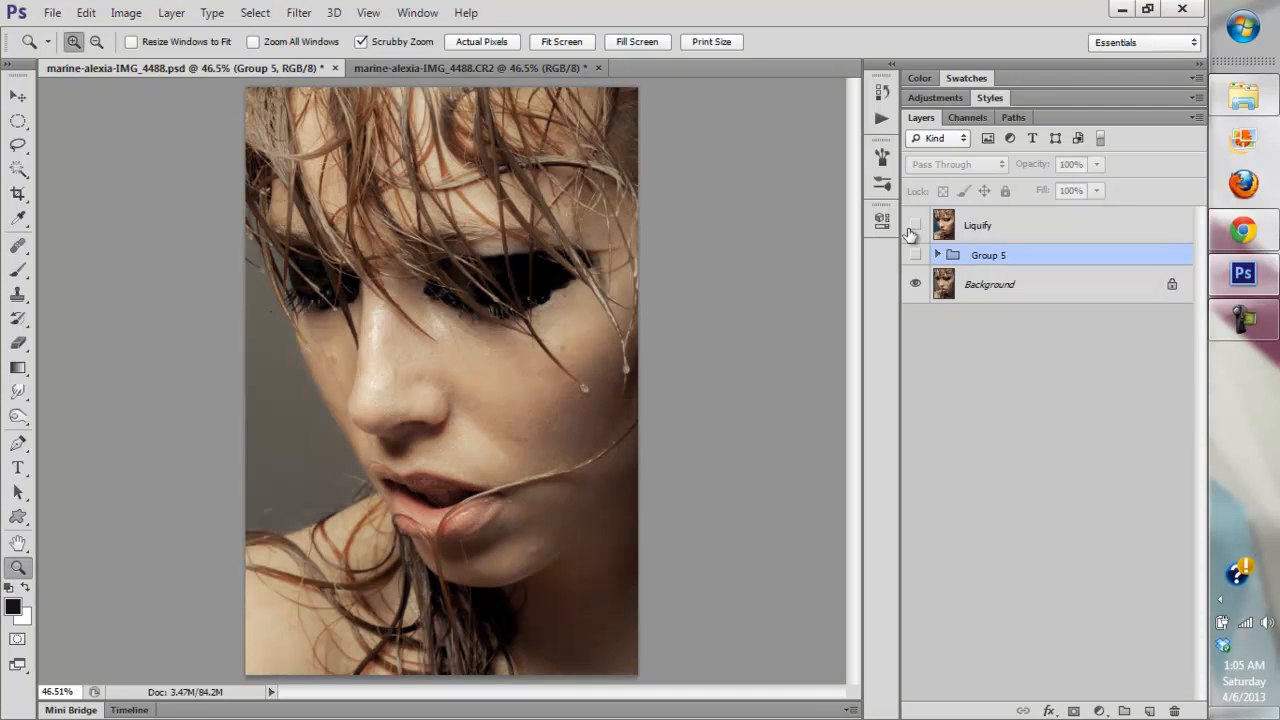
{"action": "left_click", "coordinate": [915, 225]}
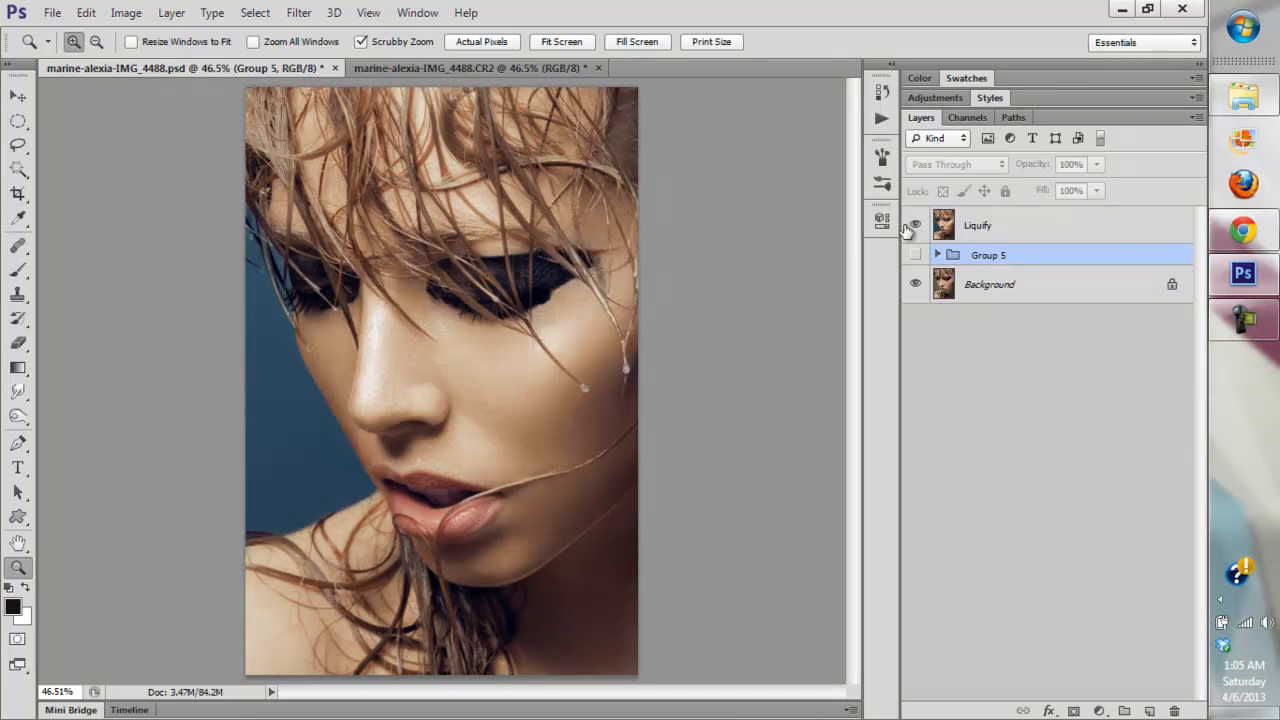
{"action": "left_click", "coordinate": [491, 343]}
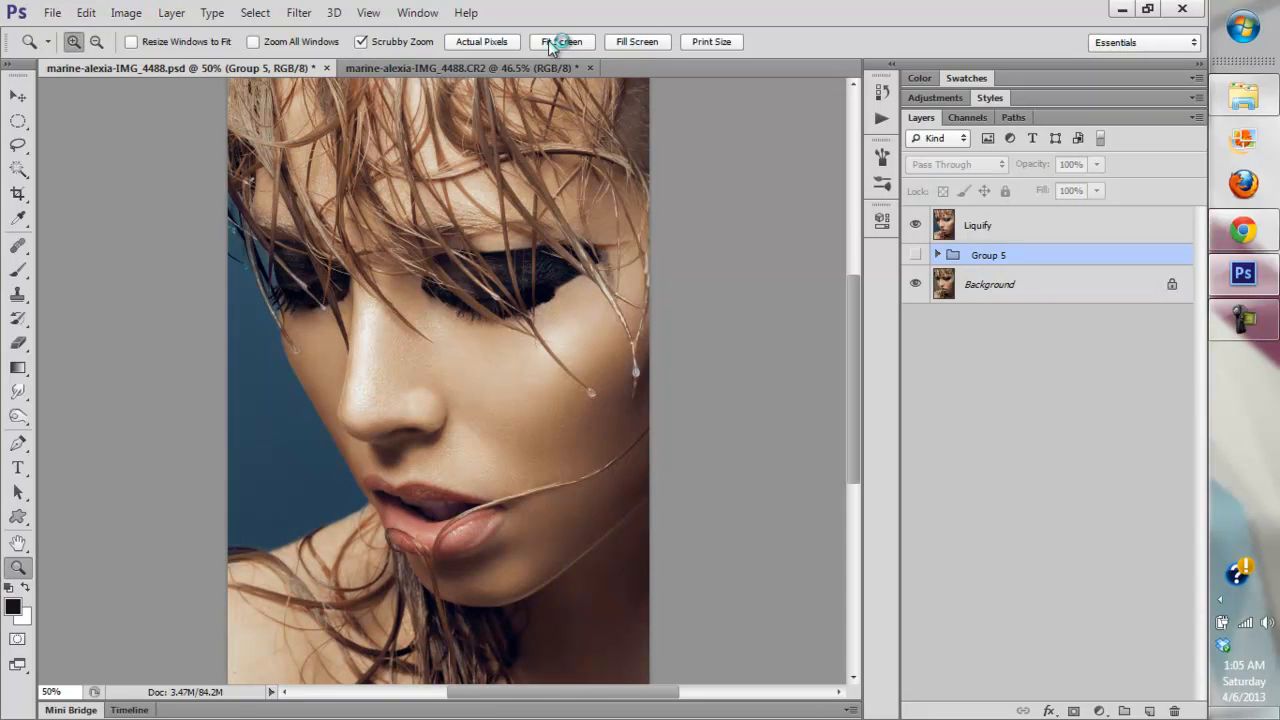
Switch to Chrome, close the search.conduit.com tab, and return to Photoshop
{"action": "left_click", "coordinate": [1243, 231]}
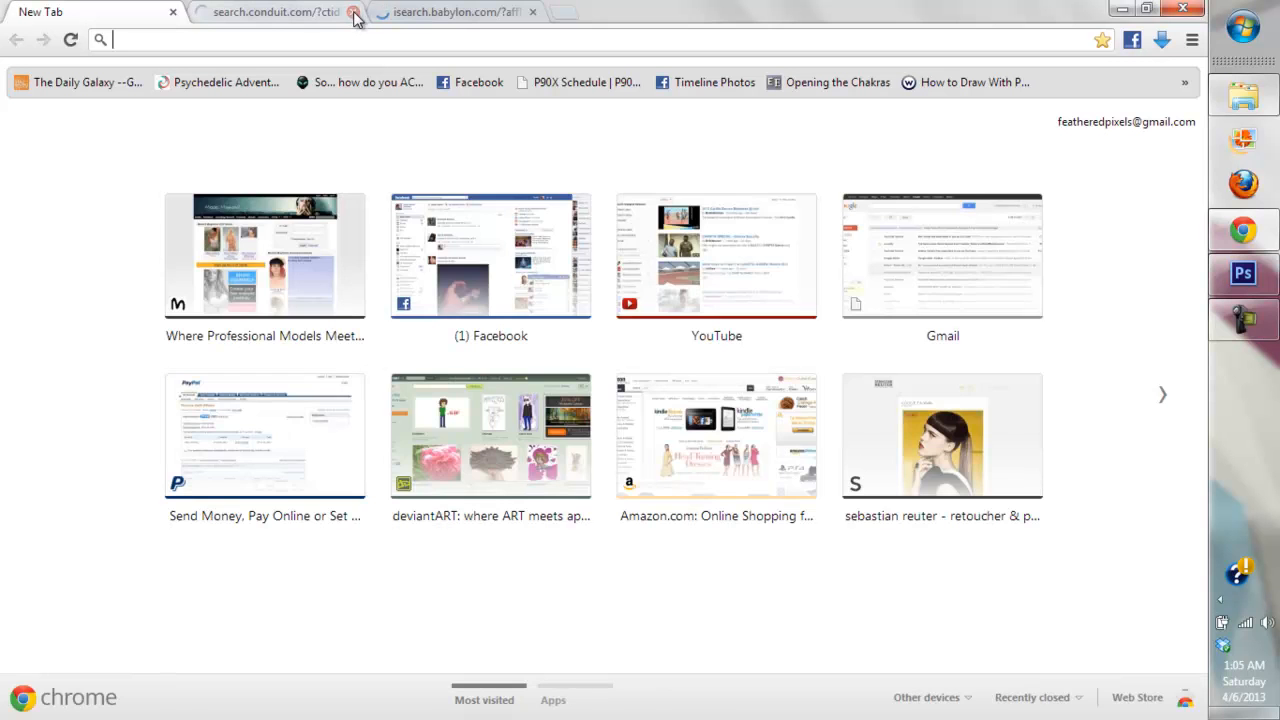
{"action": "left_click", "coordinate": [355, 12]}
{"action": "left_click", "coordinate": [1243, 232]}
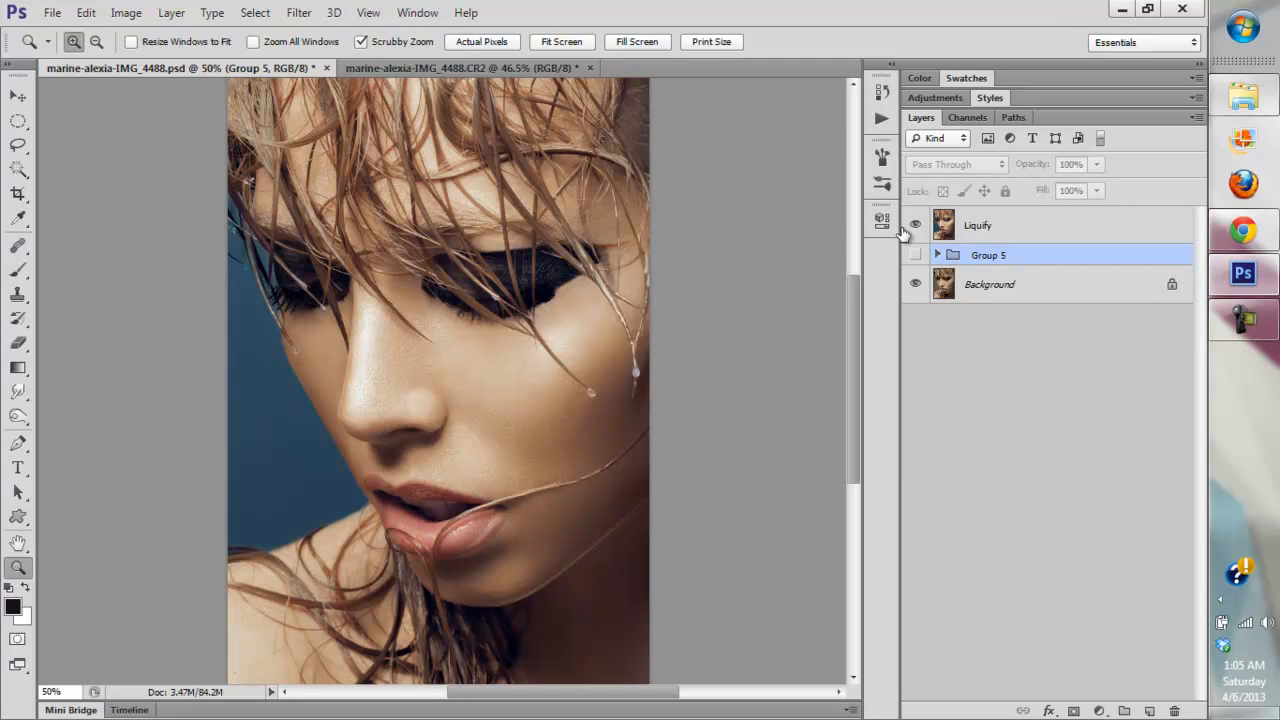
Compare the face with the Liquify layer off and on at 50% and at fitted size, leaving the layer visible
{"action": "left_click", "coordinate": [913, 230]}
{"action": "left_click", "coordinate": [915, 226]}
{"action": "left_click", "coordinate": [914, 225]}
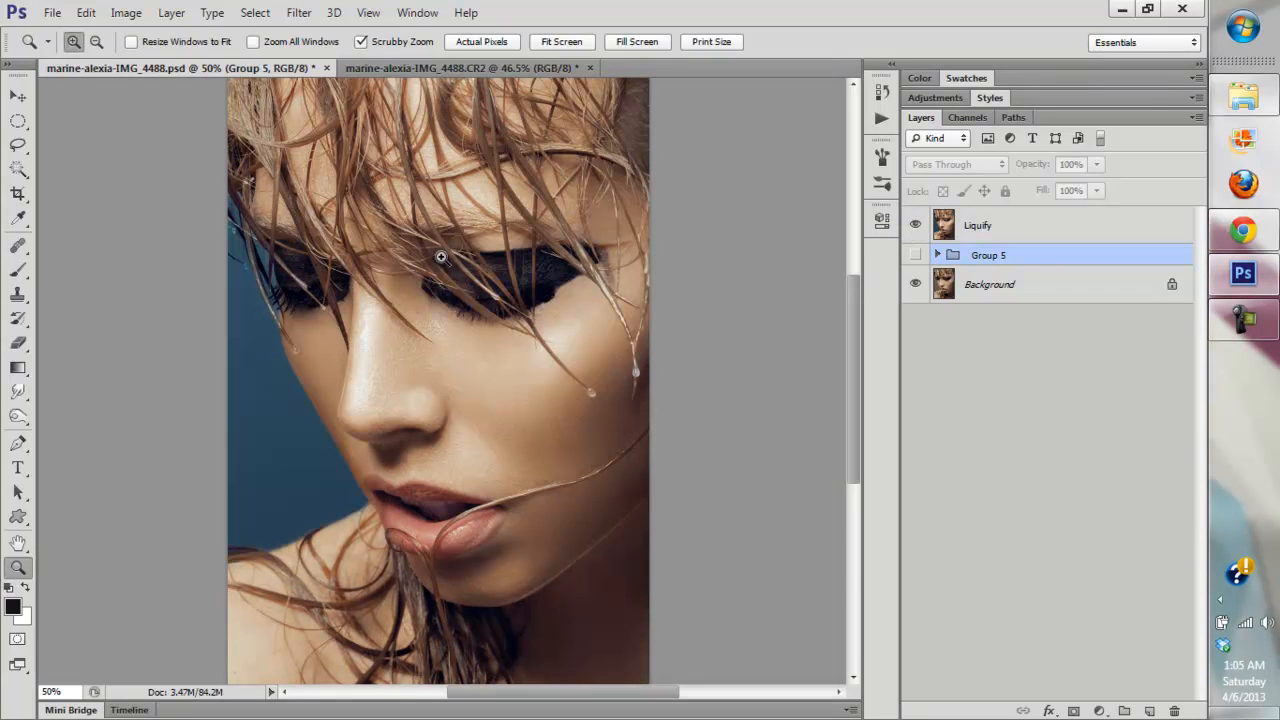
{"action": "left_click", "coordinate": [550, 46]}
{"action": "left_click", "coordinate": [915, 226]}
{"action": "left_click", "coordinate": [916, 227]}
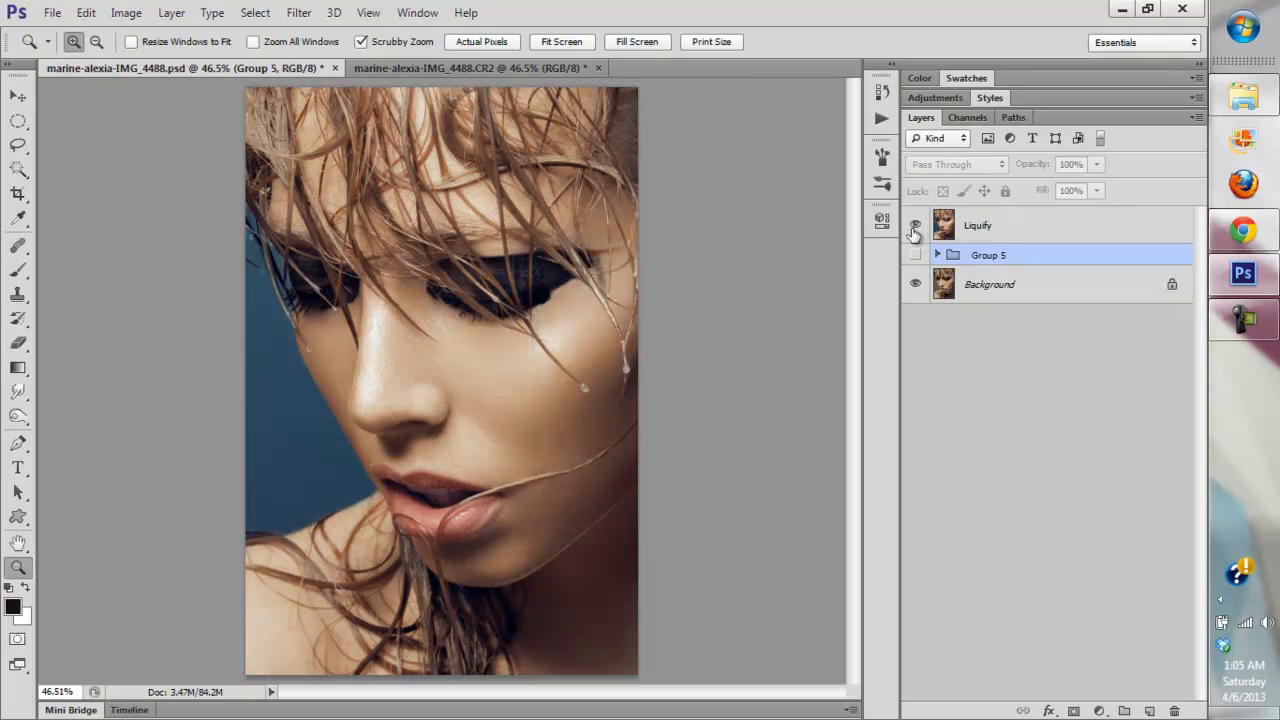
Switch to Chrome and open Facebook from the most visited sites
{"action": "left_click", "coordinate": [1247, 279]}
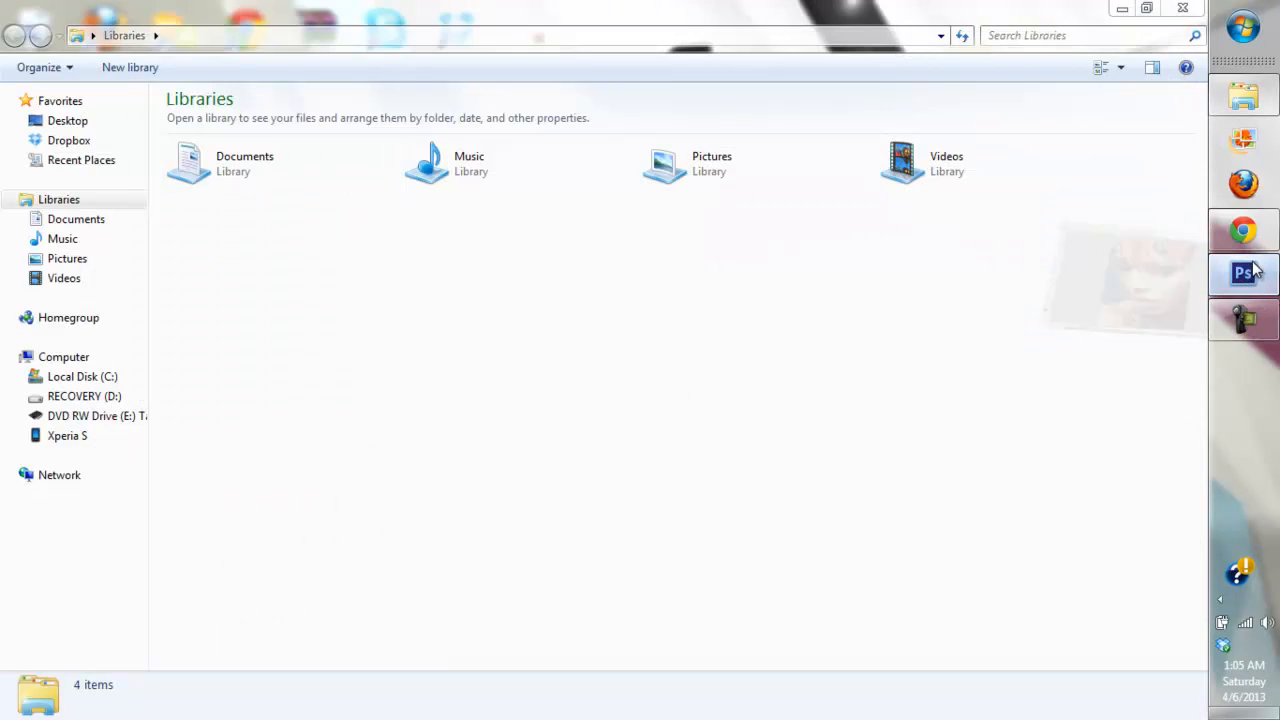
{"action": "left_click", "coordinate": [1247, 279]}
{"action": "left_click", "coordinate": [1243, 231]}
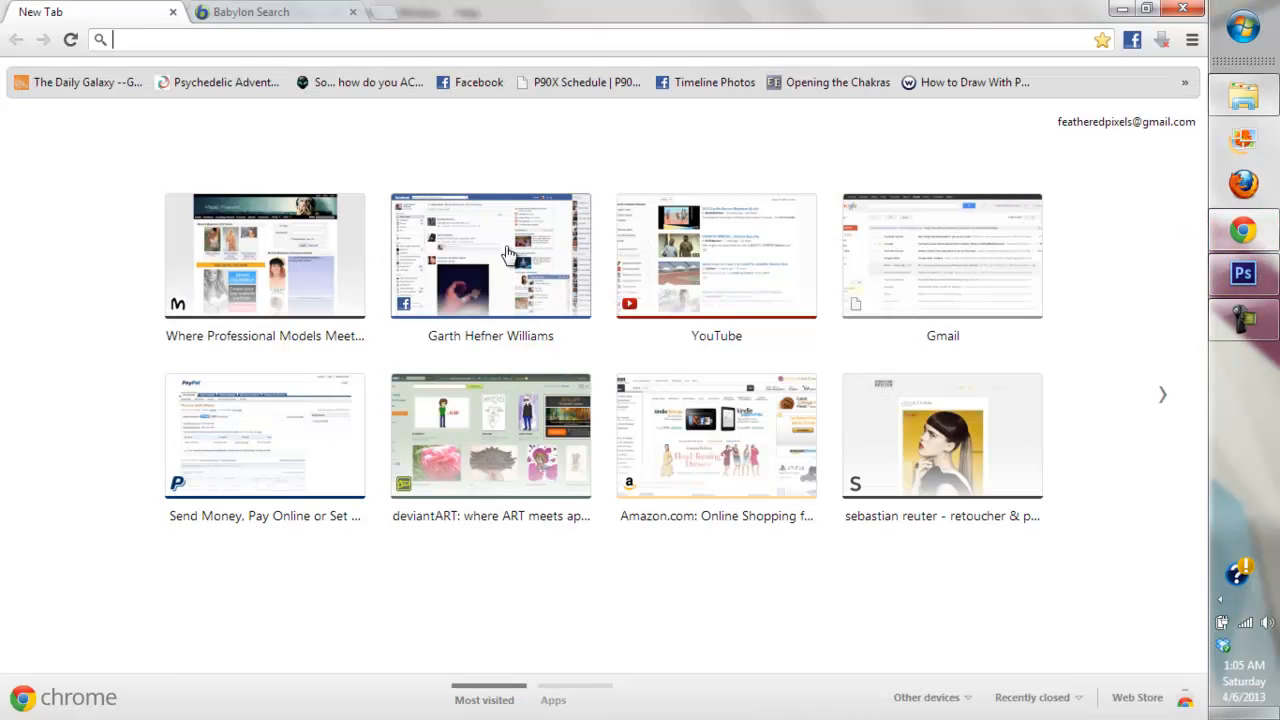
{"action": "left_click", "coordinate": [487, 237]}
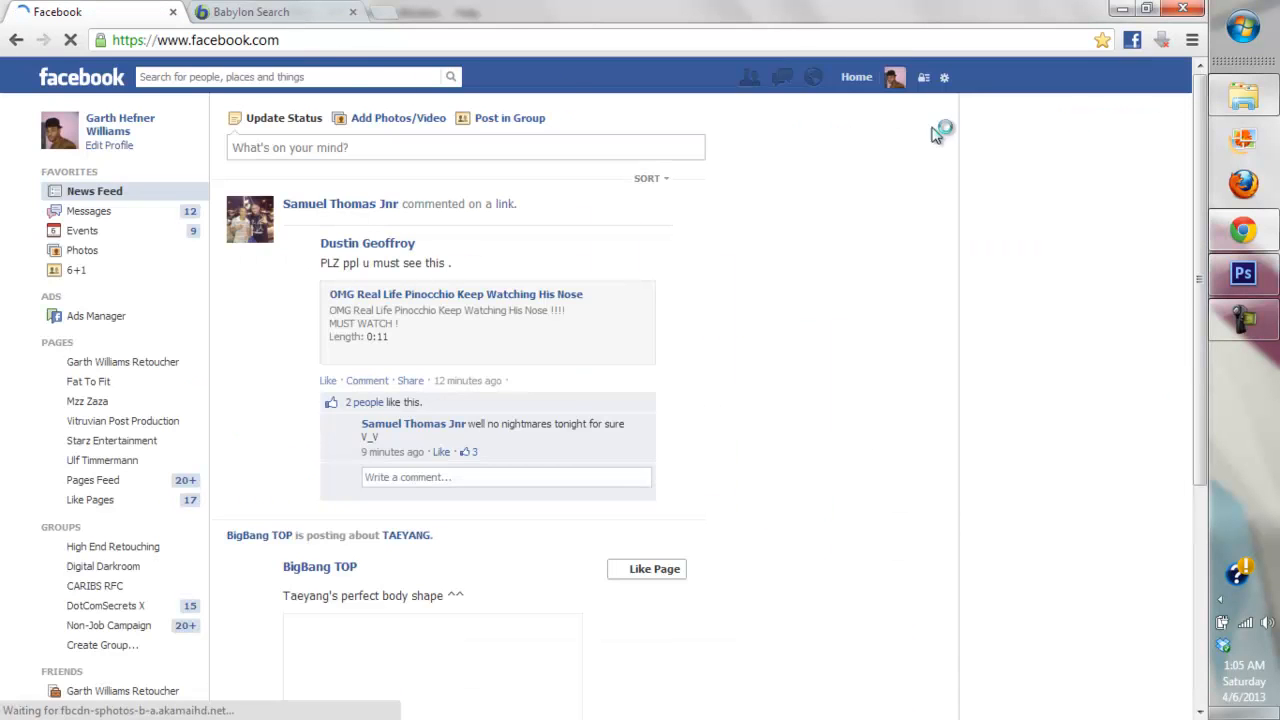
Use Facebook as the retoucher business page, and look over the page and its new likes
{"action": "left_click", "coordinate": [944, 78]}
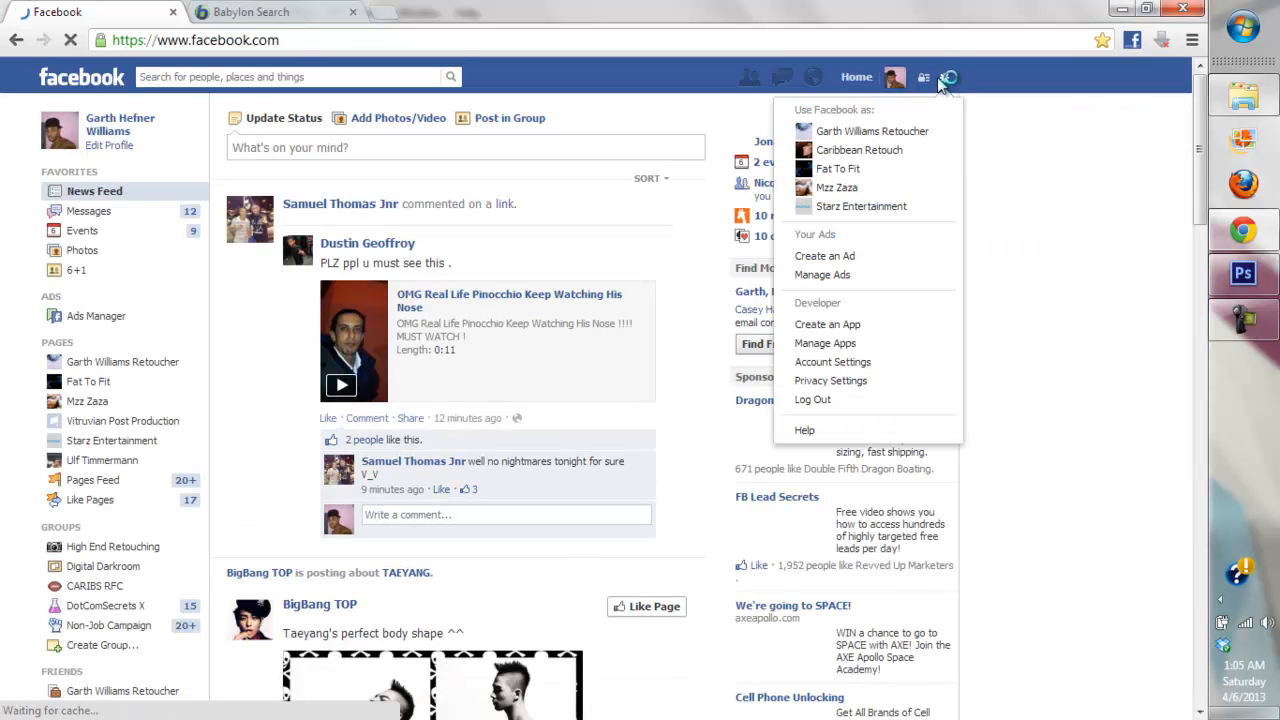
{"action": "left_click", "coordinate": [868, 134]}
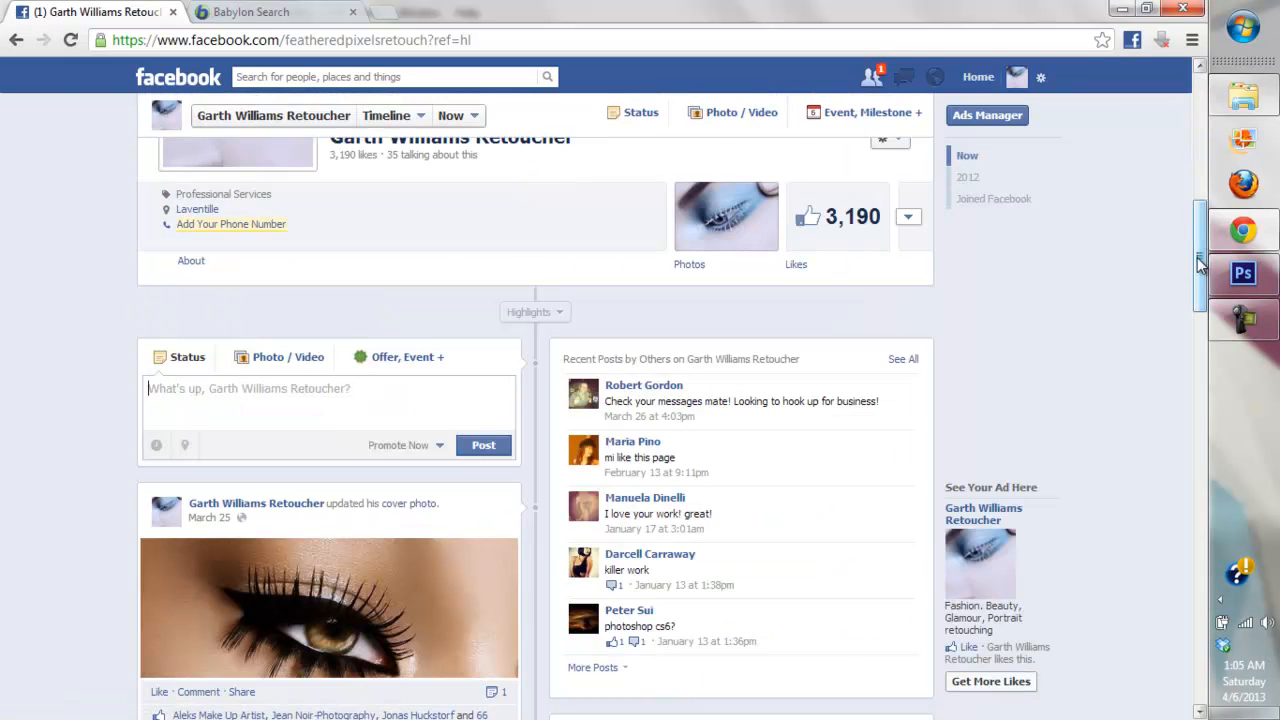
{"action": "left_click_drag", "start_coordinate": [1202, 257], "coordinate": [1204, 136]}
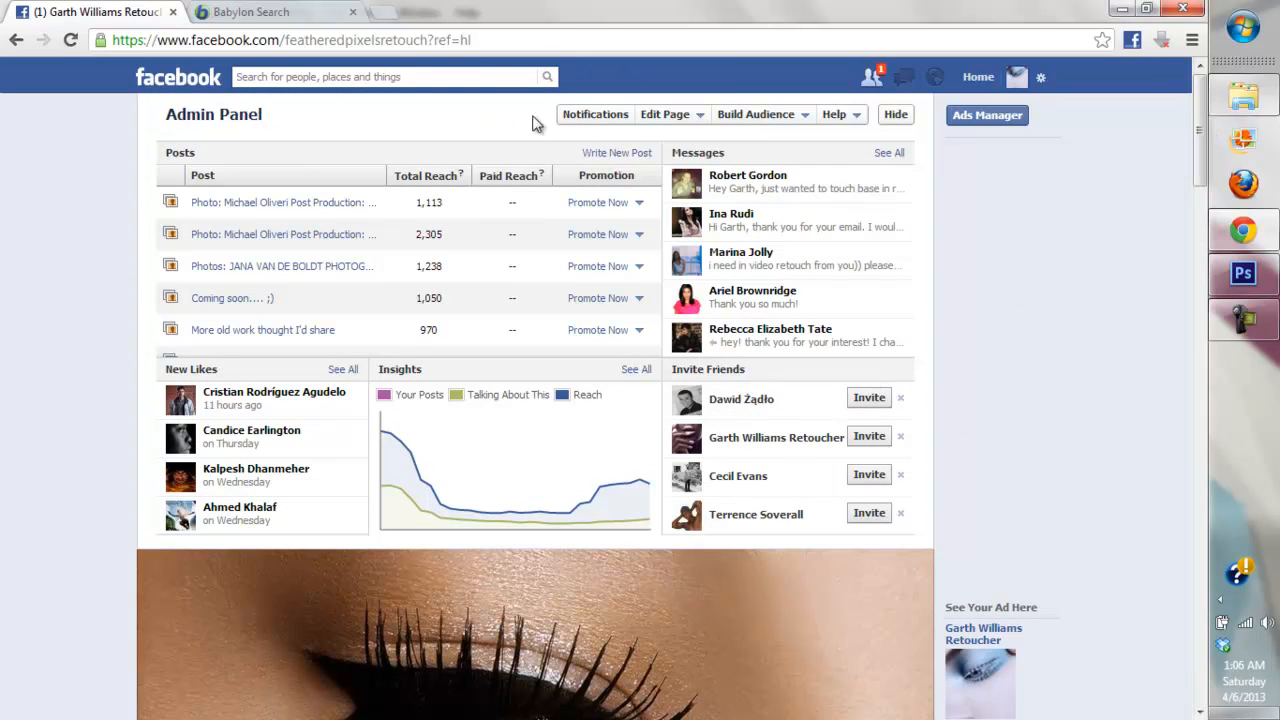
{"action": "left_click", "coordinate": [877, 80]}
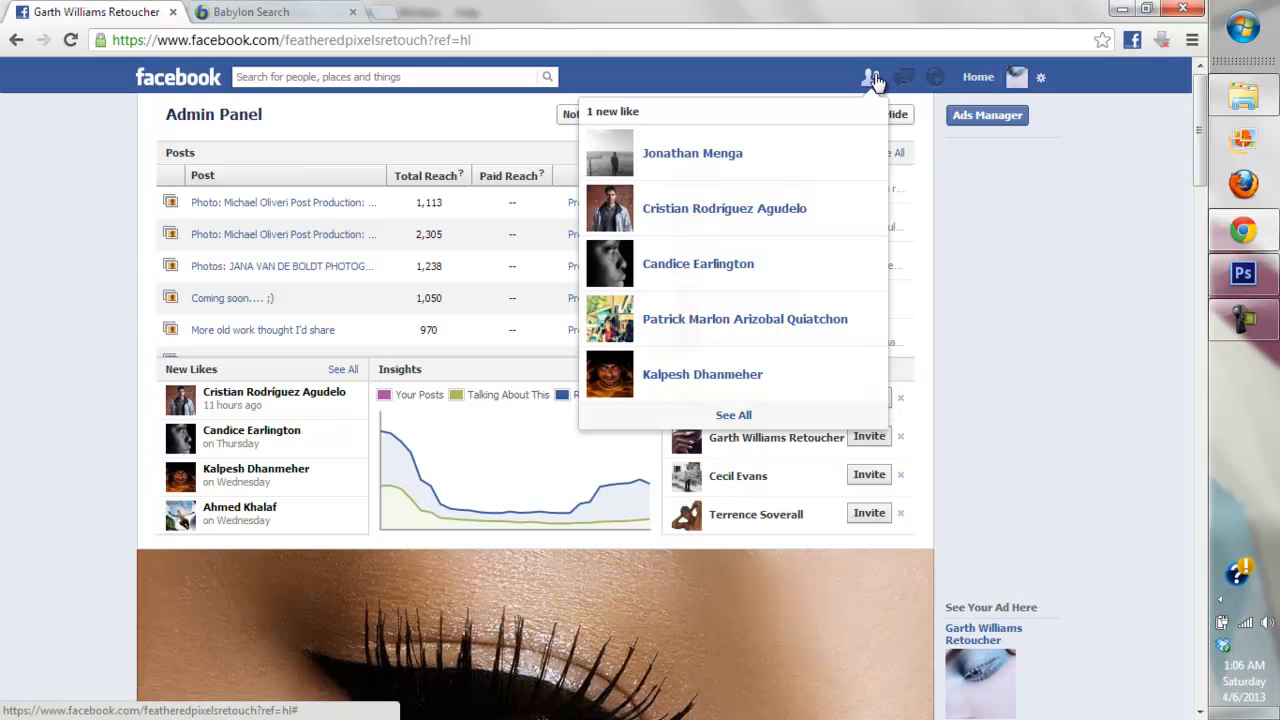
{"action": "left_click", "coordinate": [1040, 287]}
{"action": "left_click", "coordinate": [420, 38]}
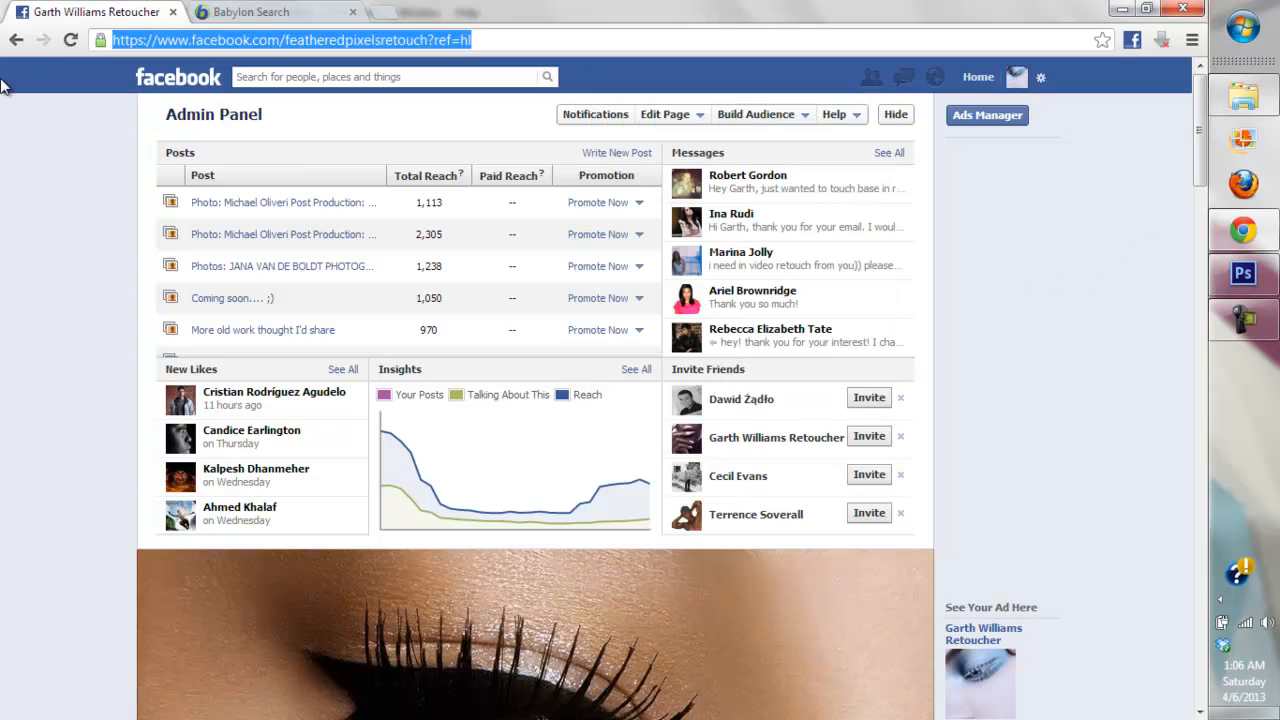
{"action": "type", "text": "www"}
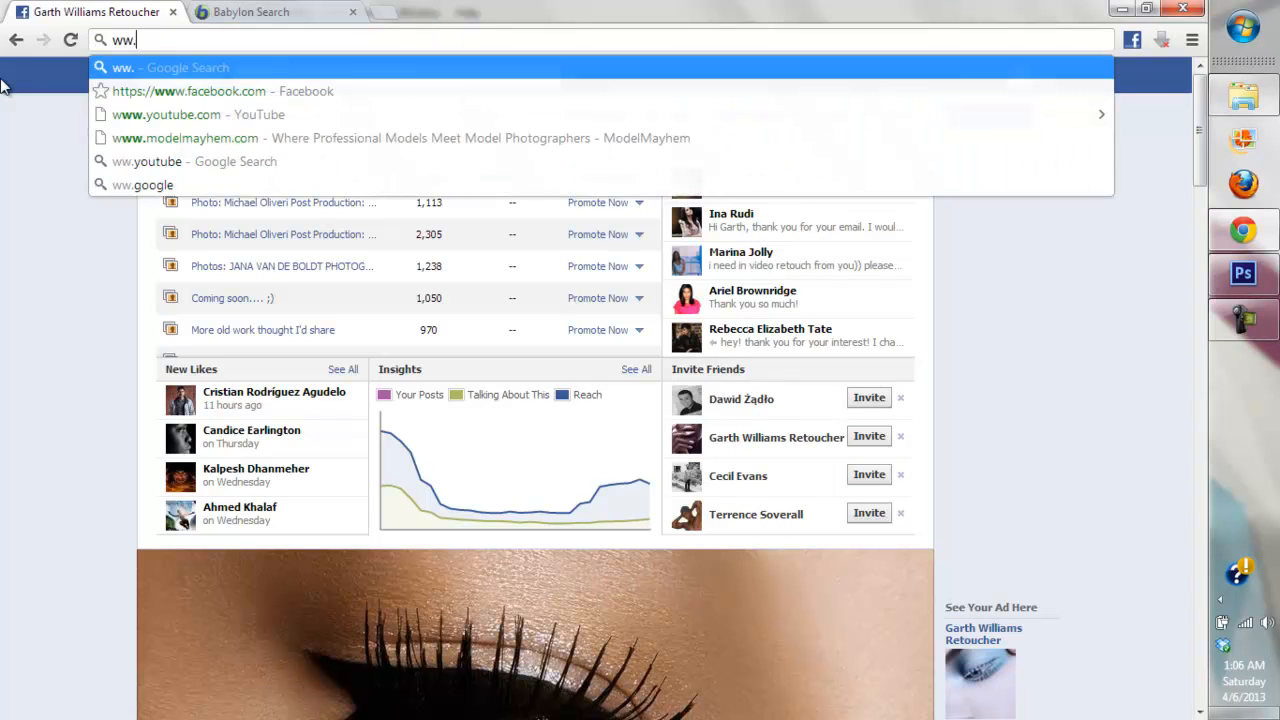
{"action": "type", "text": ".sb"}
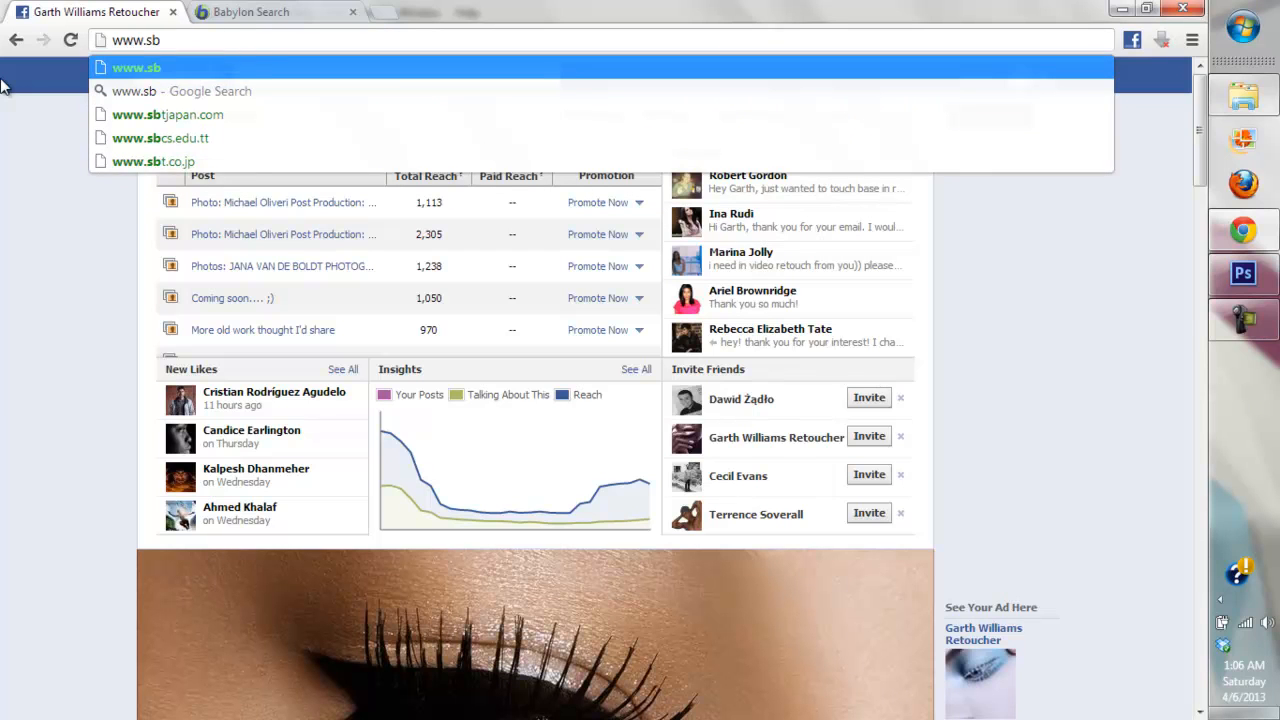
{"action": "type", "text": "ourson"}
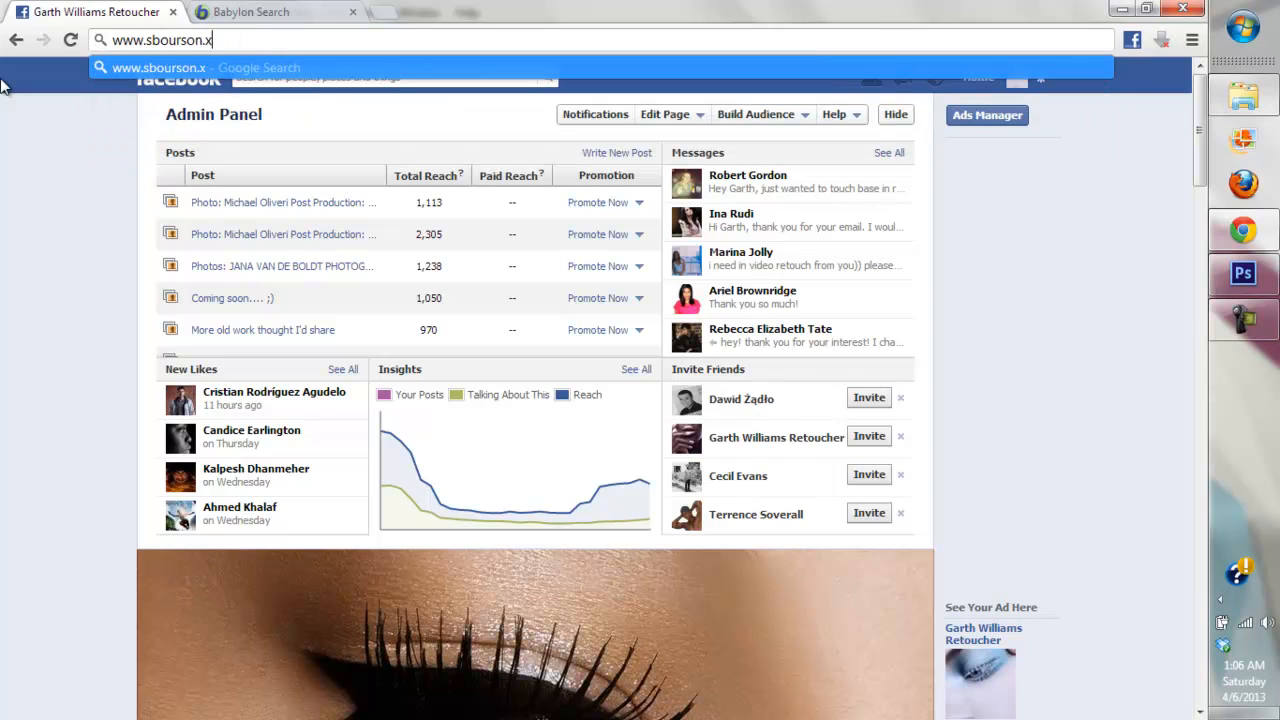
{"action": "type", "text": ".com"}
{"action": "key", "text": "Return"}
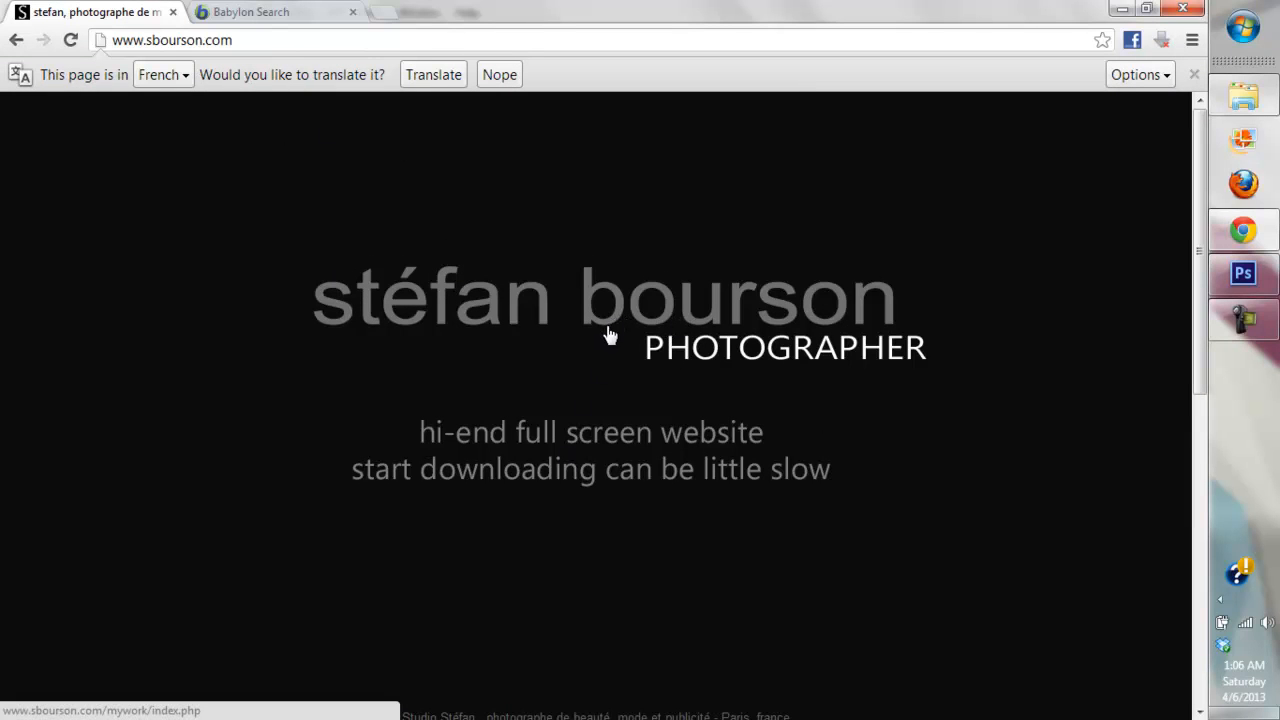
{"action": "left_click", "coordinate": [642, 333]}
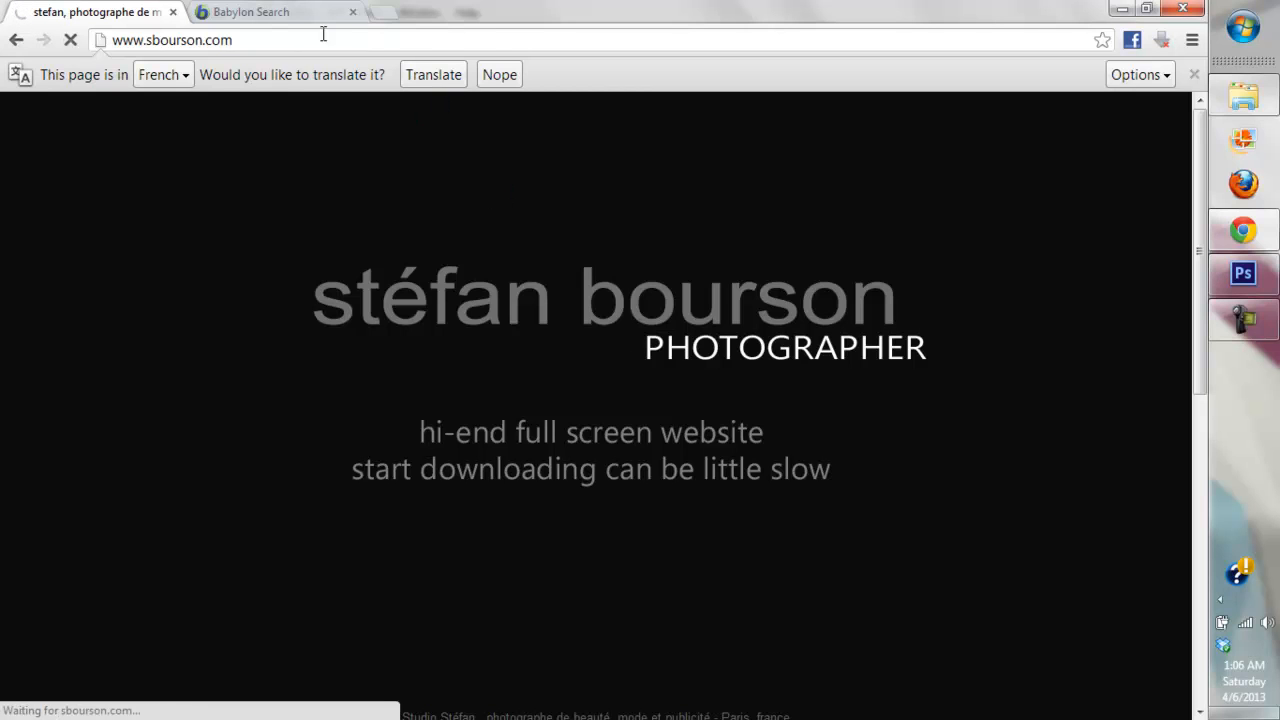
{"action": "left_click", "coordinate": [263, 39]}
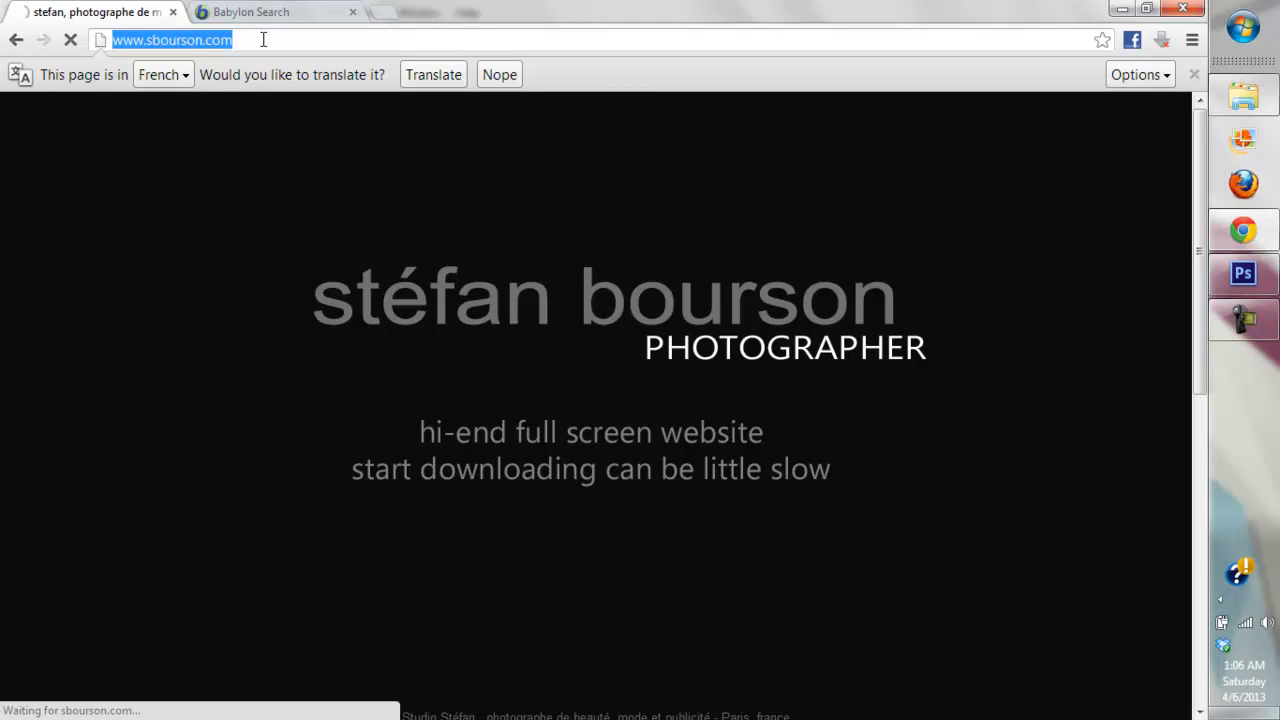
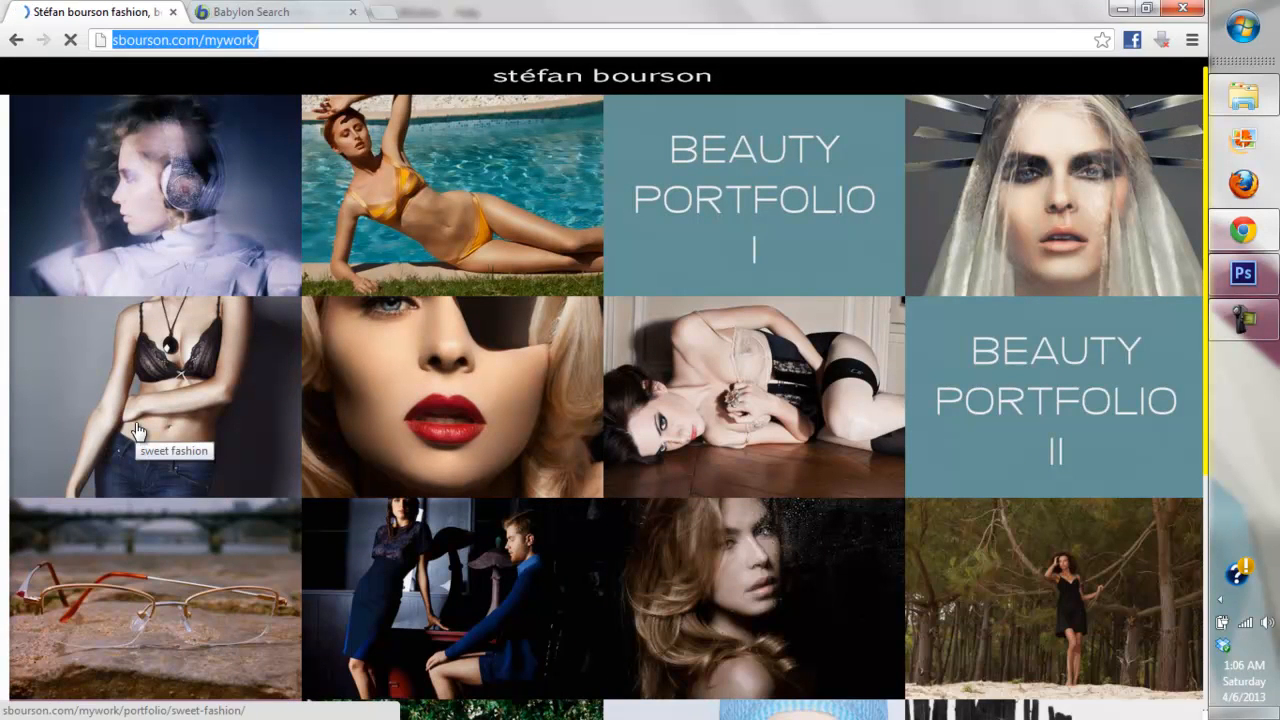
{"action": "type", "text": "mo"}
{"action": "key", "text": "Return"}
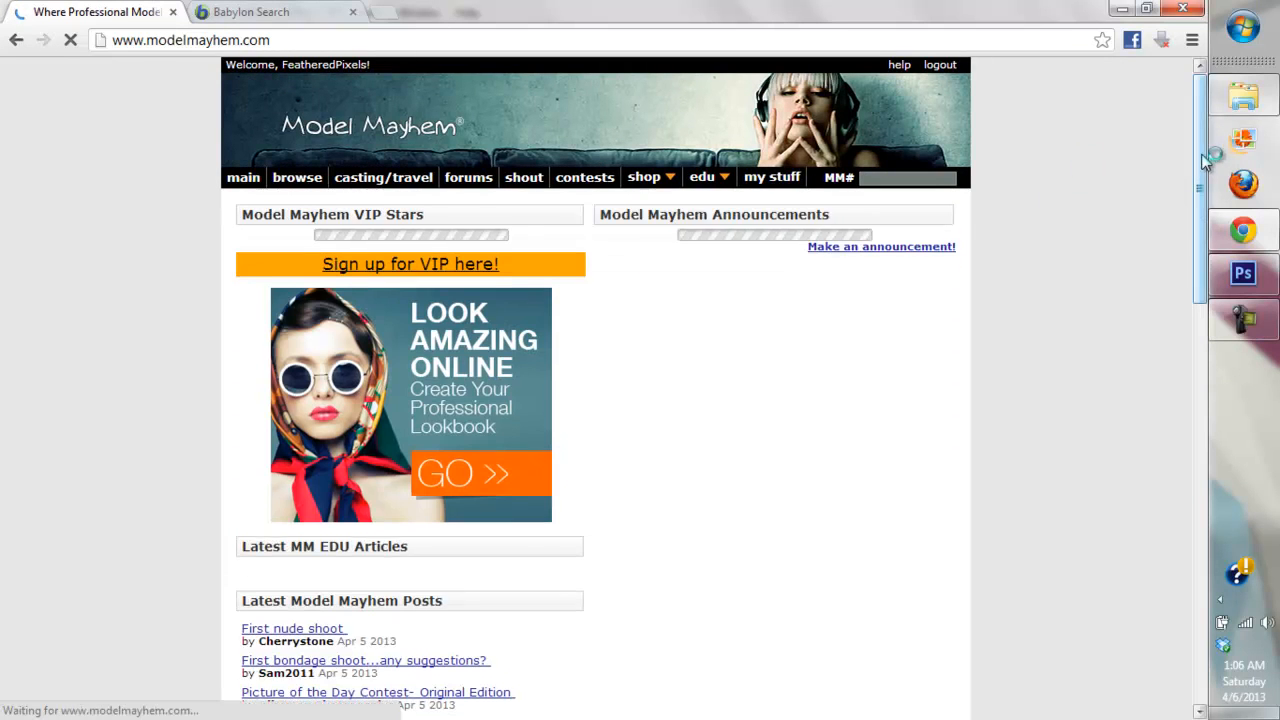
{"action": "mouse_move", "coordinate": [1202, 174]}
{"action": "left_mouse_down"}
{"action": "mouse_move", "coordinate": [1202, 204]}
{"action": "mouse_move", "coordinate": [1202, 150]}
{"action": "left_mouse_up"}
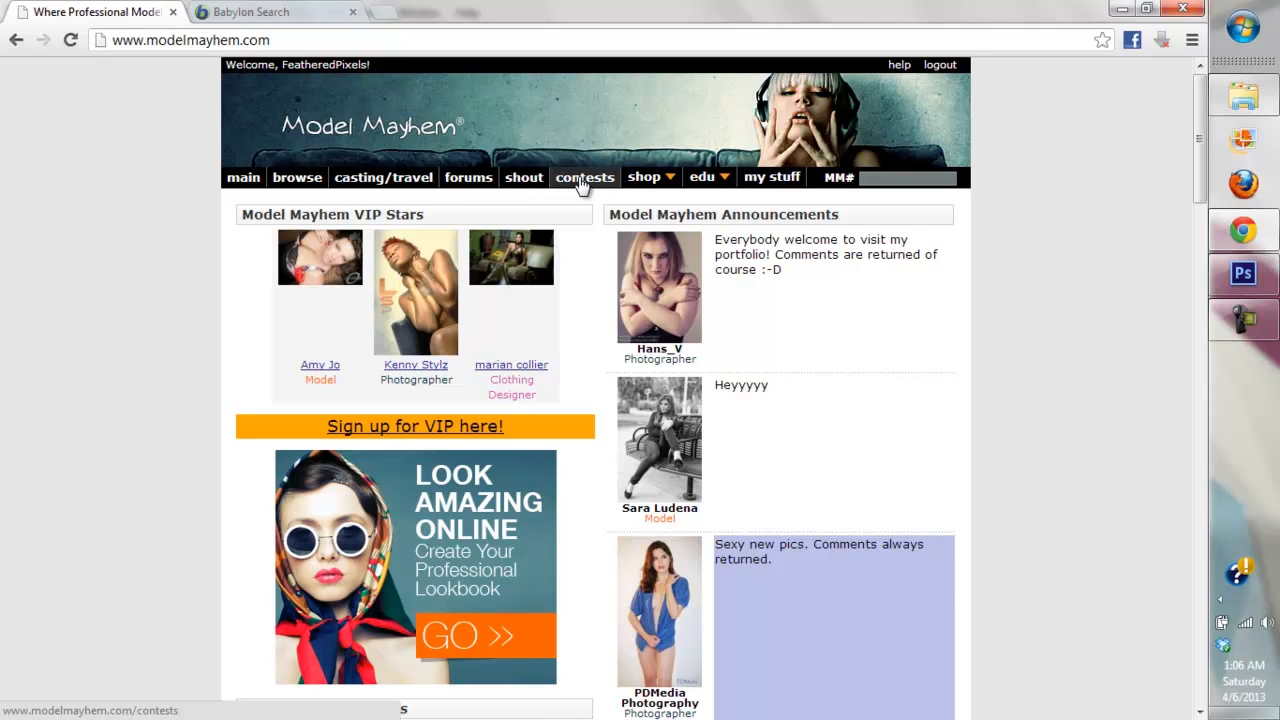
{"action": "mouse_move", "coordinate": [653, 197]}
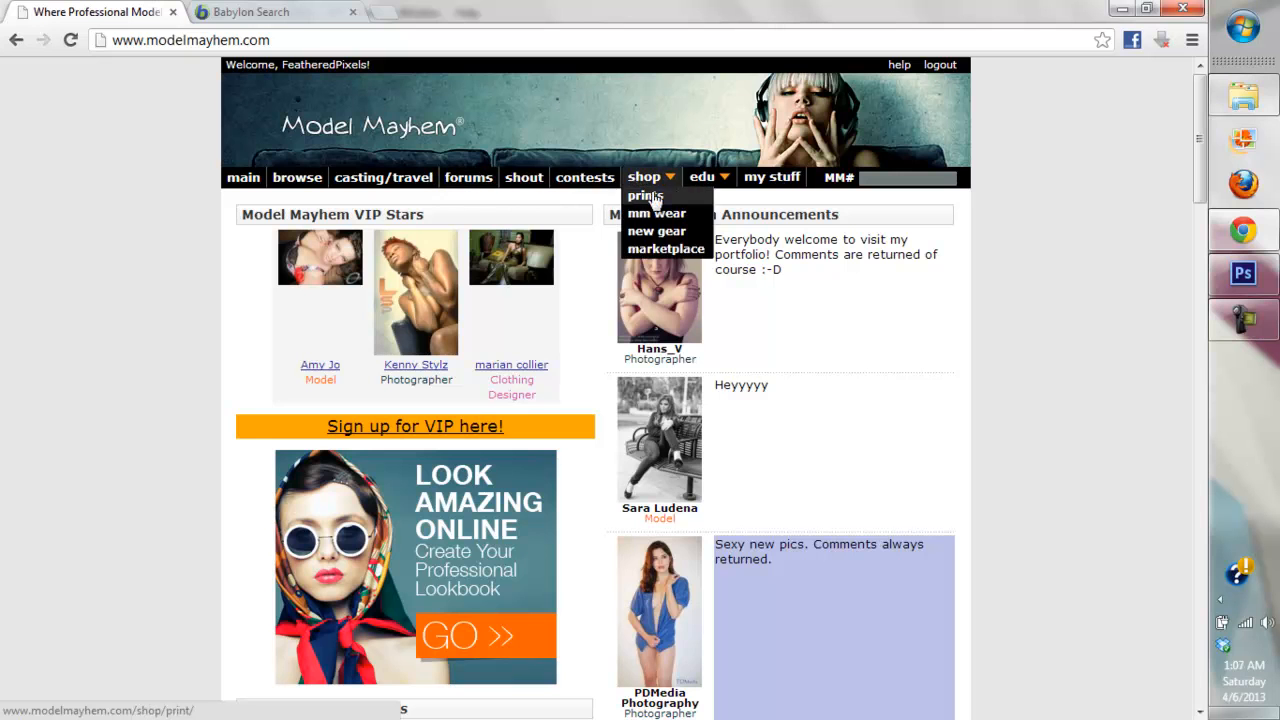
{"action": "left_click", "coordinate": [582, 182]}
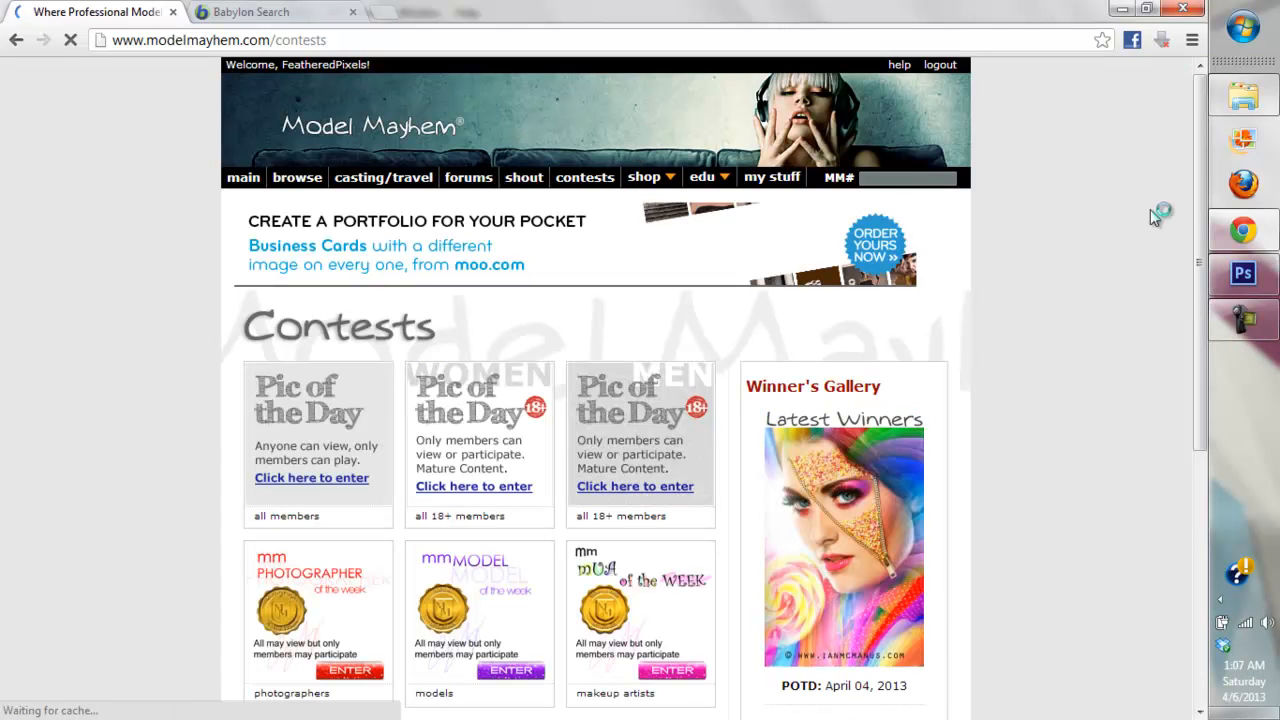
Look over the contests page and open the Digital Art and Retouching forum among the site's industry forums
{"action": "scroll", "coordinate": [1163, 343], "scroll_direction": "down", "scroll_amount": 2}
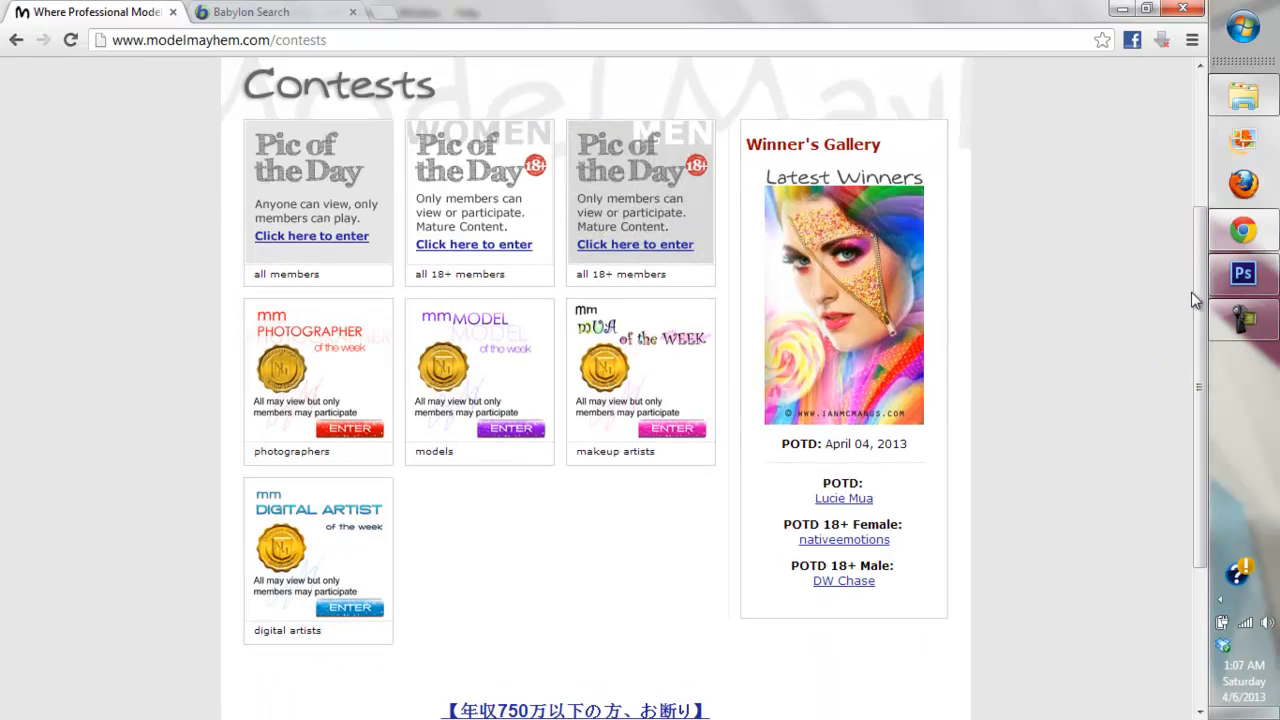
{"action": "scroll", "coordinate": [1192, 300], "scroll_direction": "up", "scroll_amount": 2}
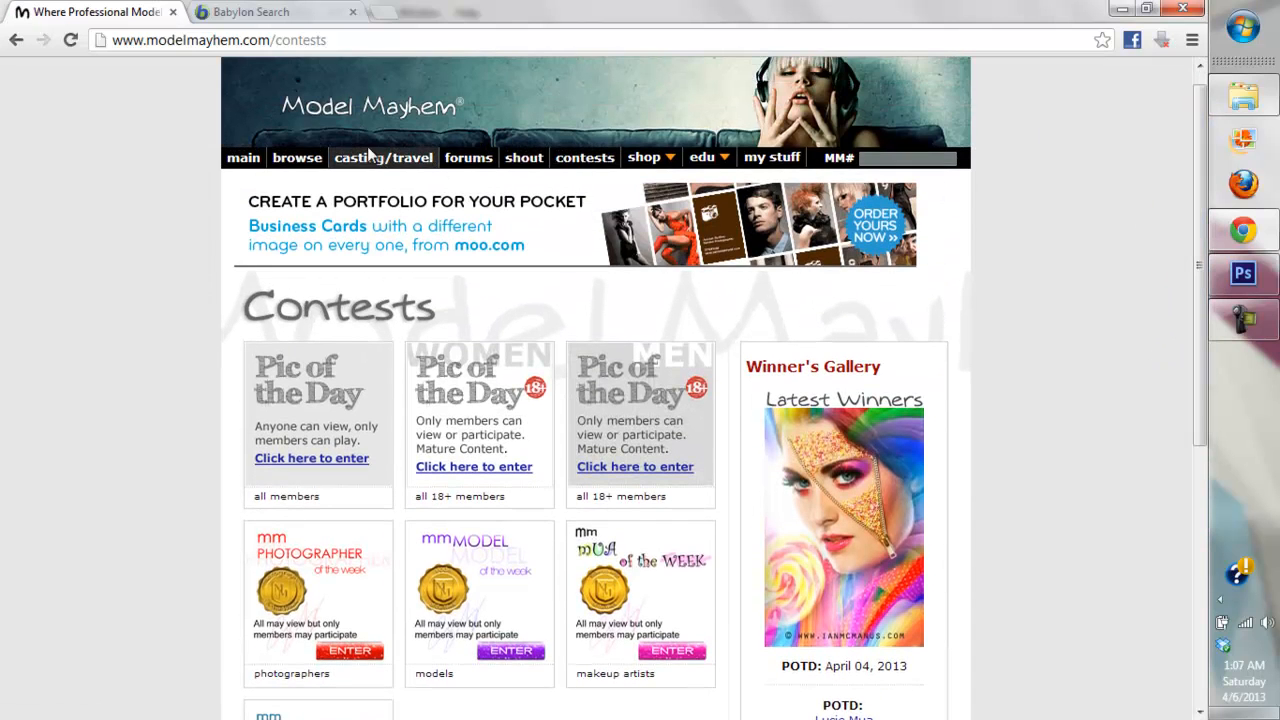
{"action": "left_click", "coordinate": [470, 158]}
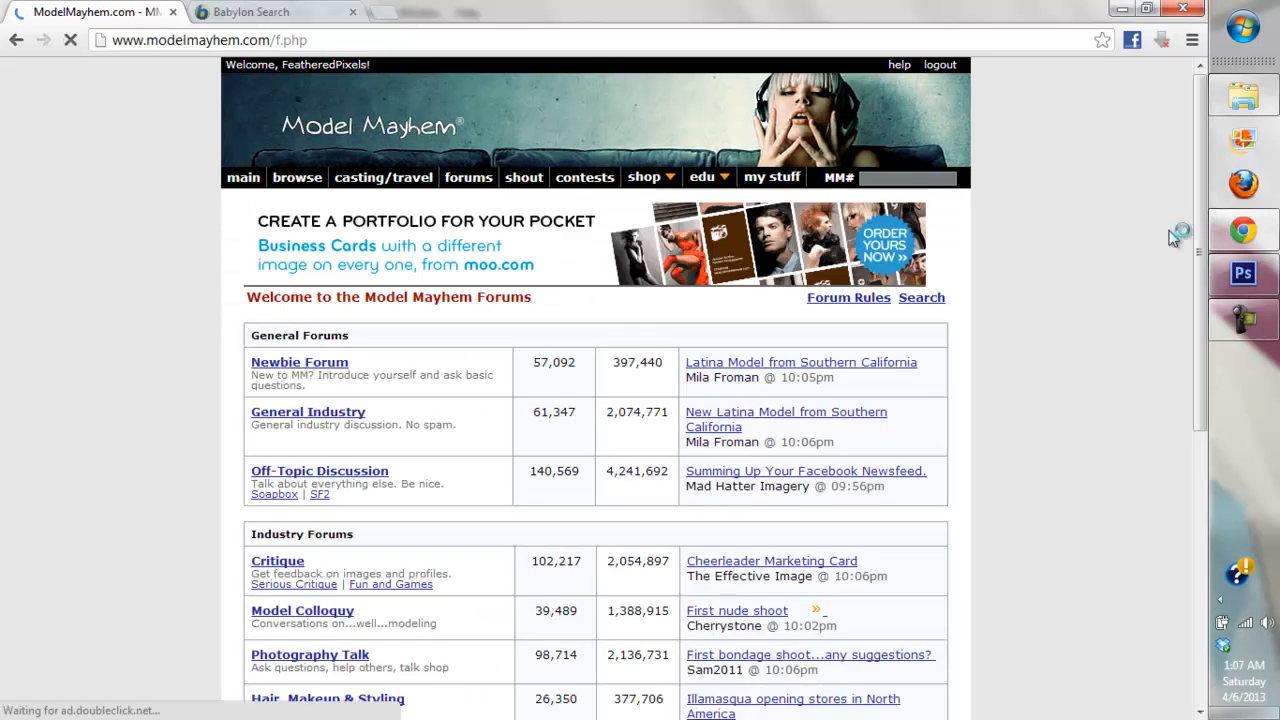
{"action": "scroll", "coordinate": [1166, 337], "scroll_direction": "down", "scroll_amount": 3}
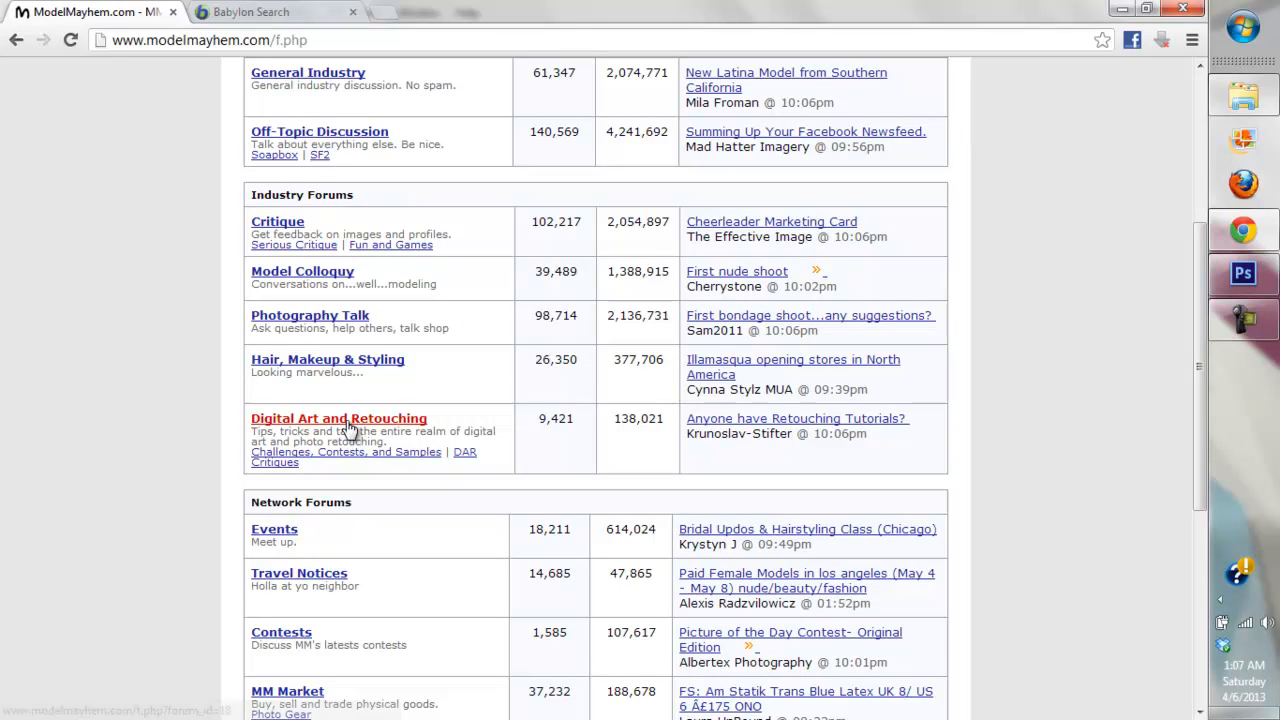
{"action": "left_click", "coordinate": [348, 422]}
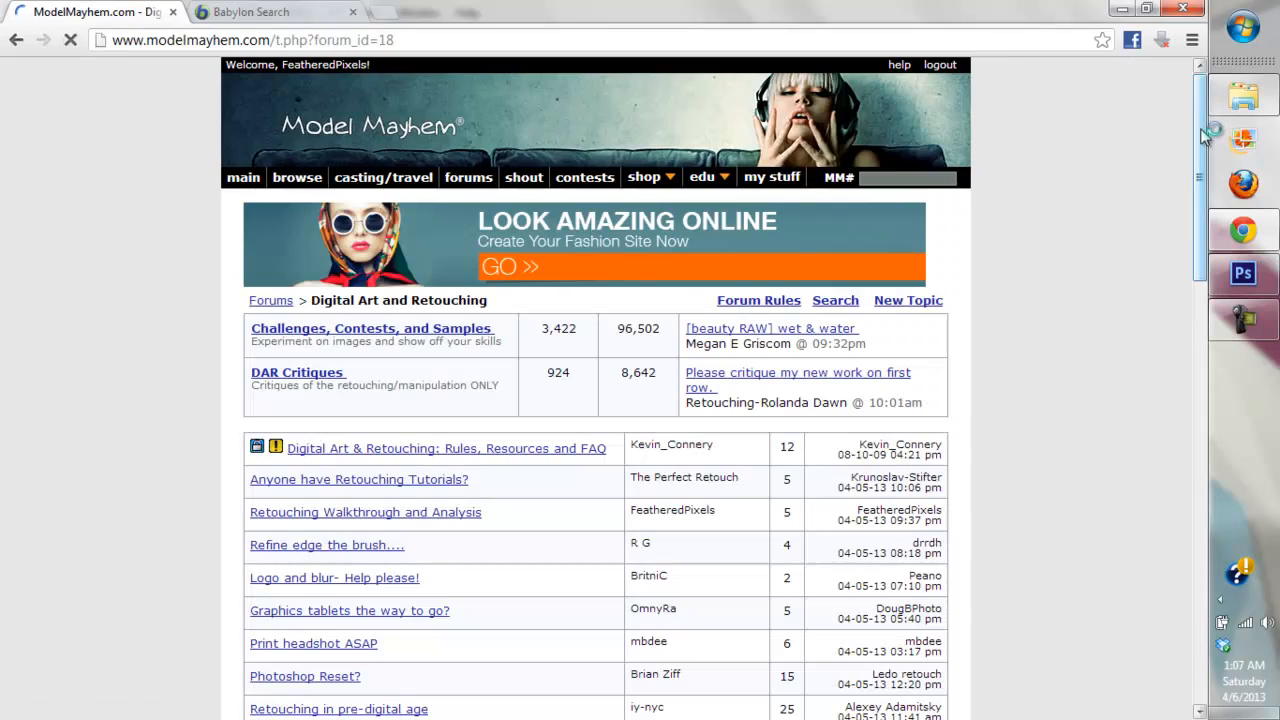
Open the Retouching Walkthrough and Analysis thread, look over its post and return to the forum's topic list
{"action": "left_click_drag", "start_coordinate": [1203, 135], "coordinate": [1192, 209]}
{"action": "left_click", "coordinate": [386, 278]}
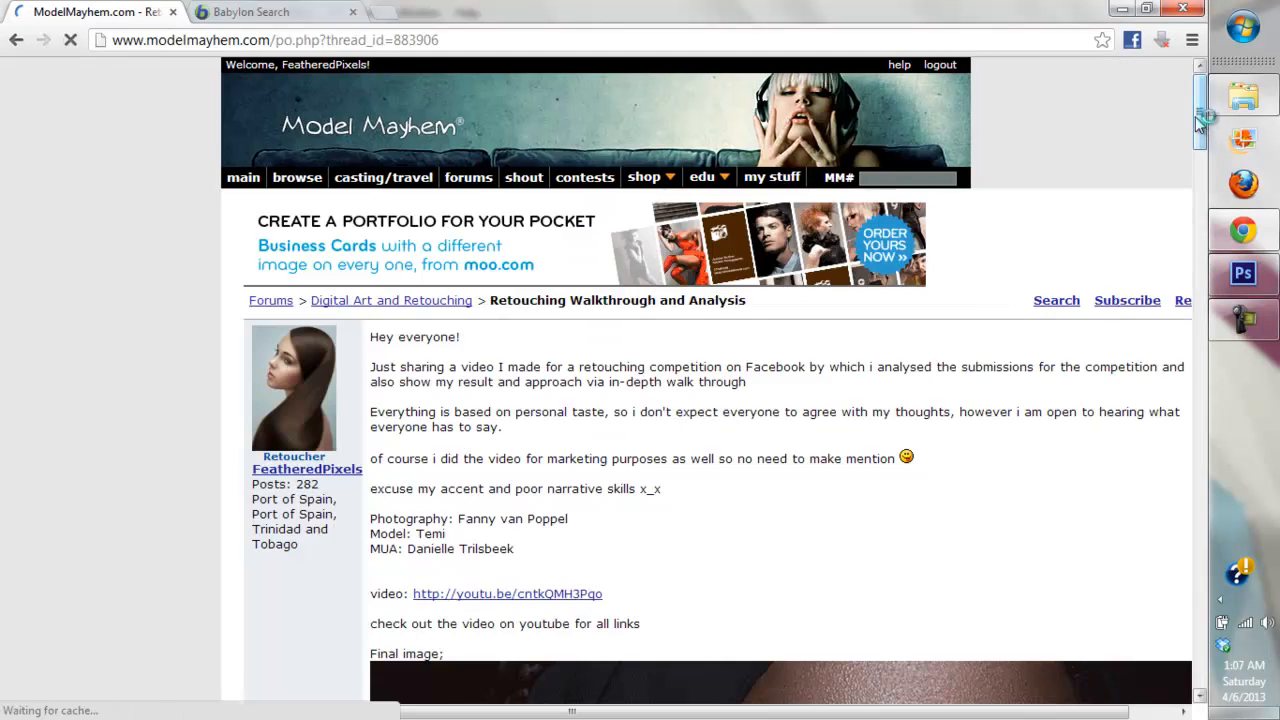
{"action": "left_click_drag", "start_coordinate": [1200, 120], "coordinate": [1126, 552]}
{"action": "left_click", "coordinate": [16, 44]}
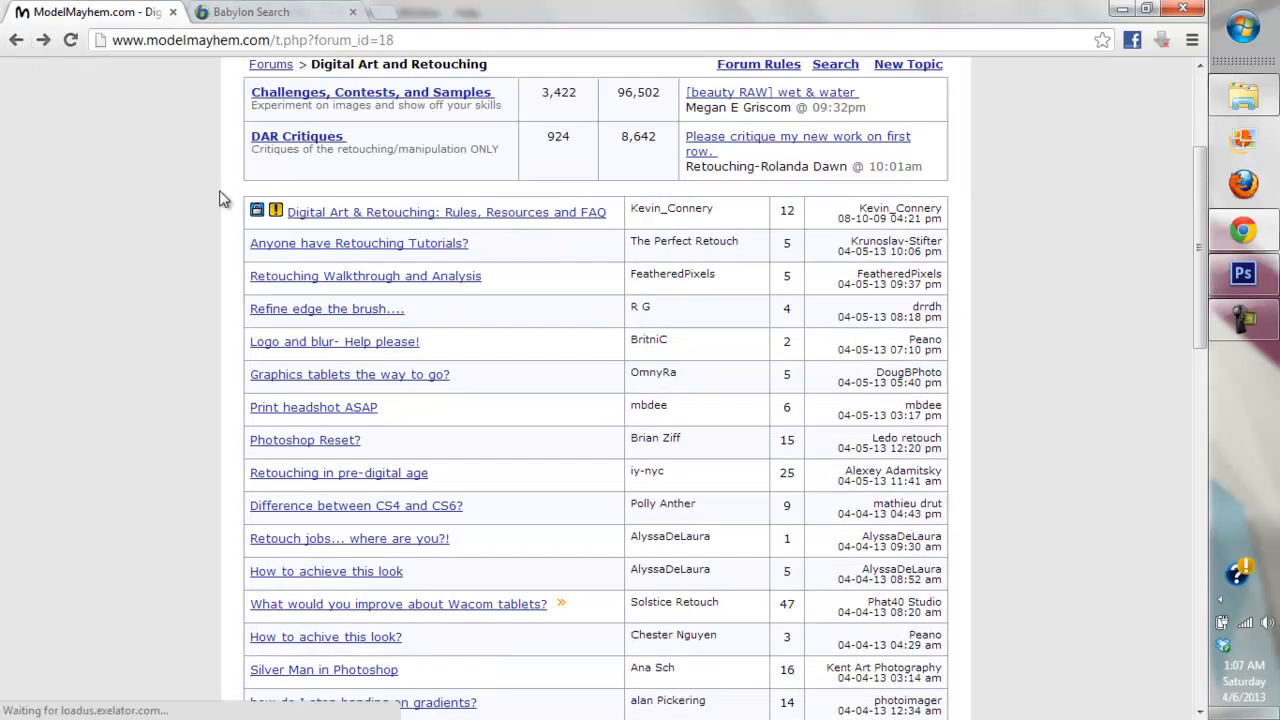
Open the [beauty RAW] wet & water thread in Challenges, Contests, and Samples and look through its photos
{"action": "left_click", "coordinate": [340, 98]}
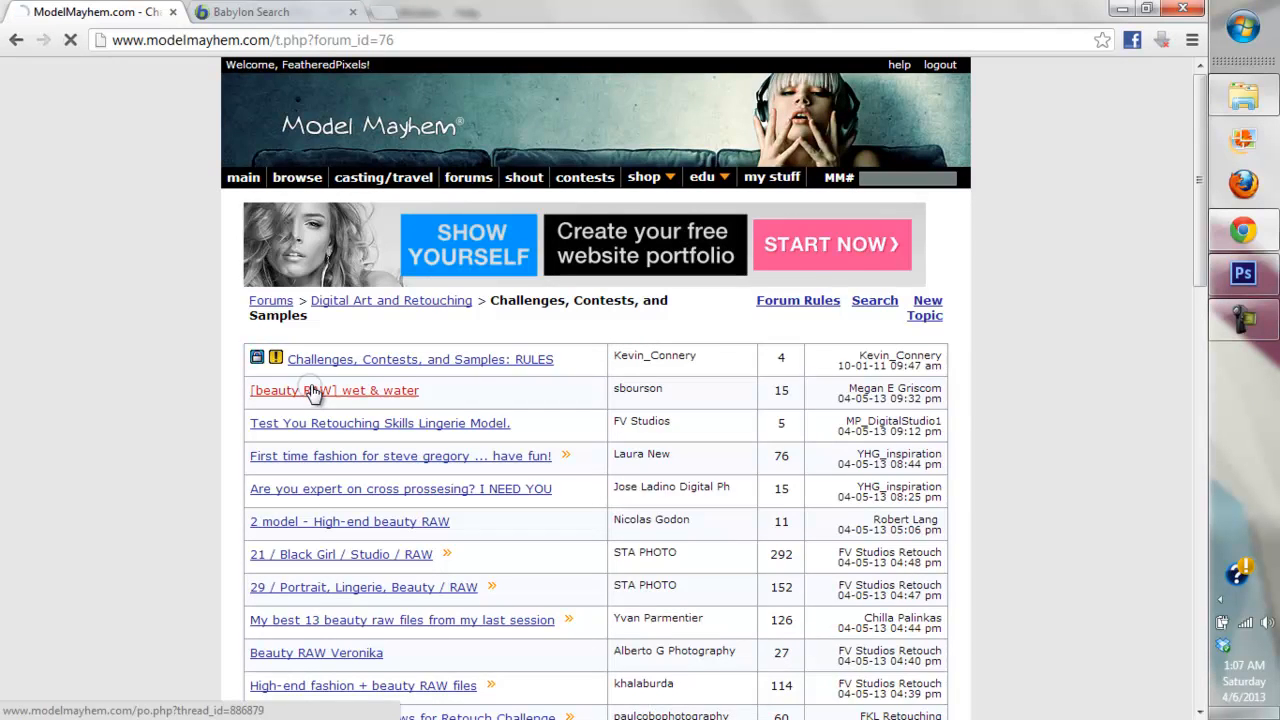
{"action": "left_click", "coordinate": [313, 391]}
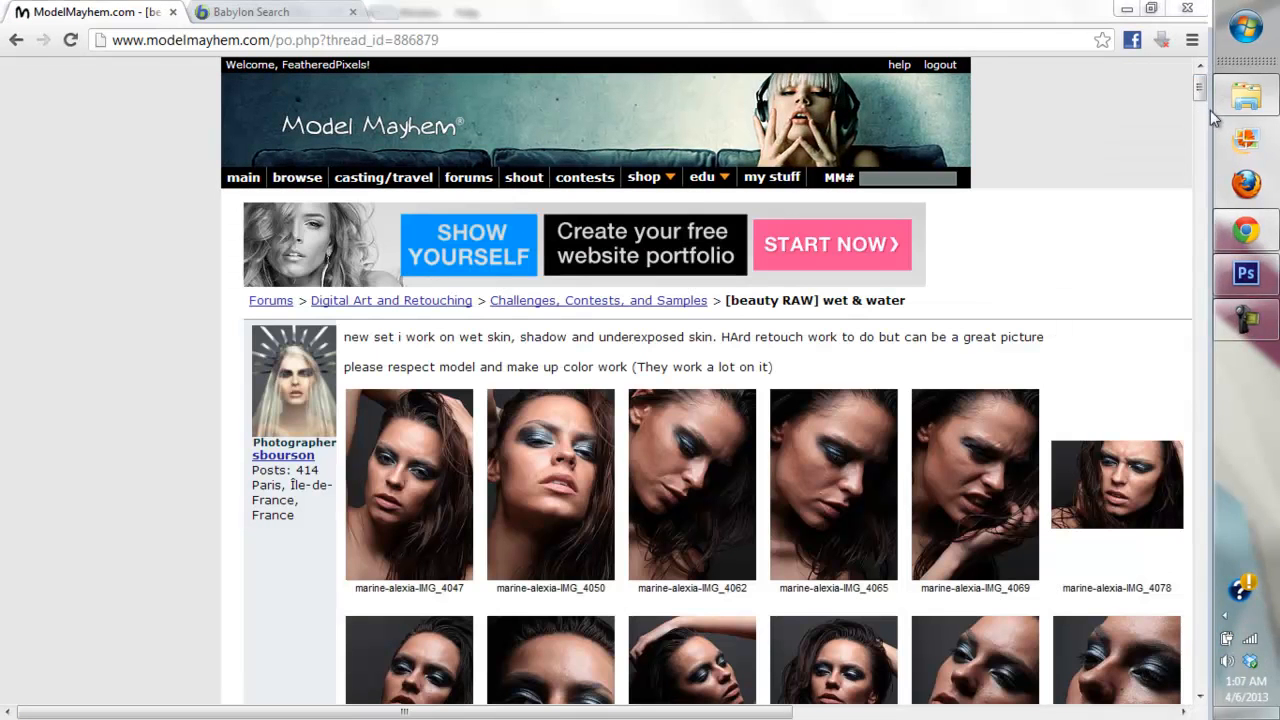
{"action": "left_click_drag", "start_coordinate": [1201, 95], "coordinate": [1205, 229]}
{"action": "left_click_drag", "start_coordinate": [686, 713], "coordinate": [778, 713]}
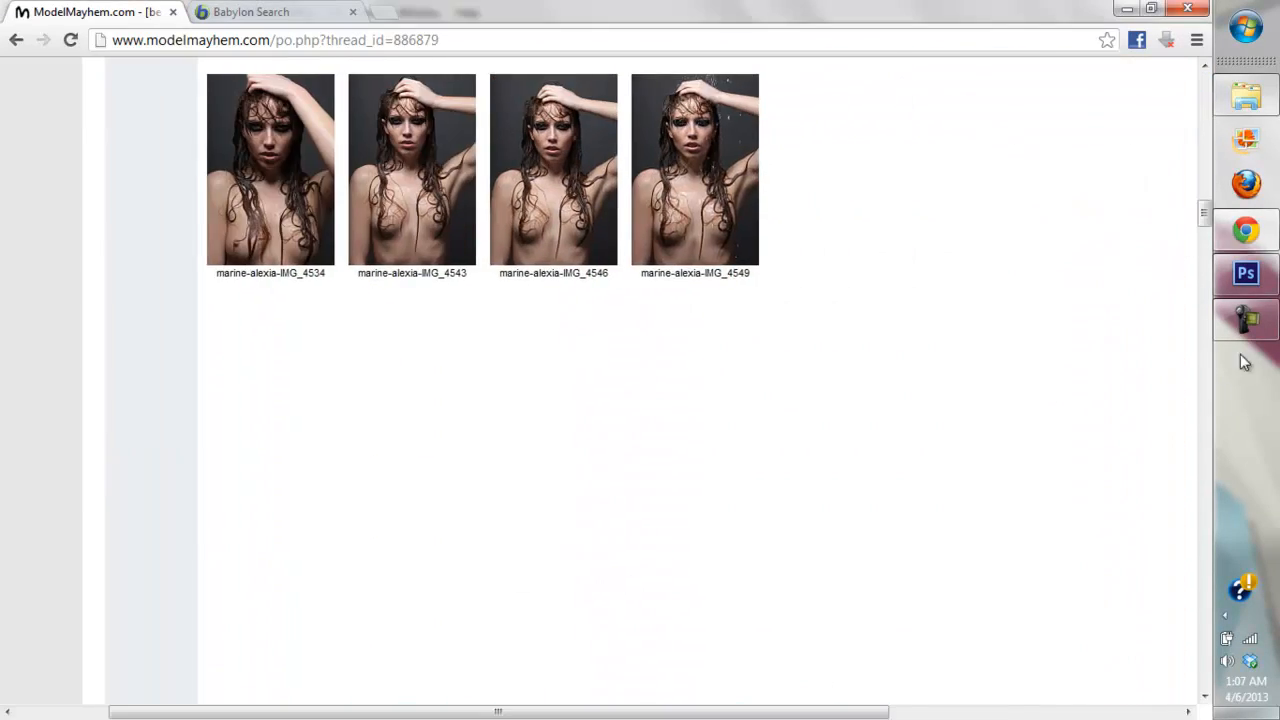
{"action": "left_click_drag", "start_coordinate": [1206, 214], "coordinate": [1212, 95]}
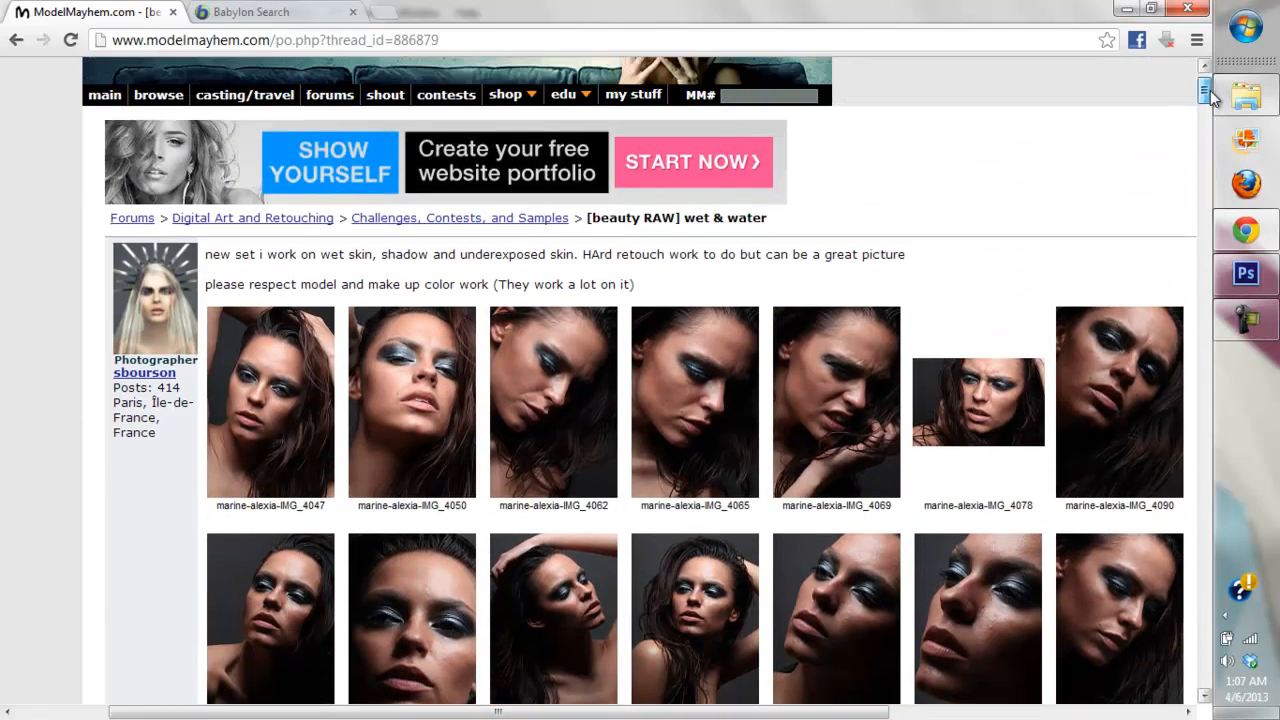
Highlight the thread's web address and show the first rows of its photos
{"action": "scroll", "coordinate": [1092, 119], "scroll_direction": "down", "scroll_amount": 1}
{"action": "left_click", "coordinate": [463, 39]}
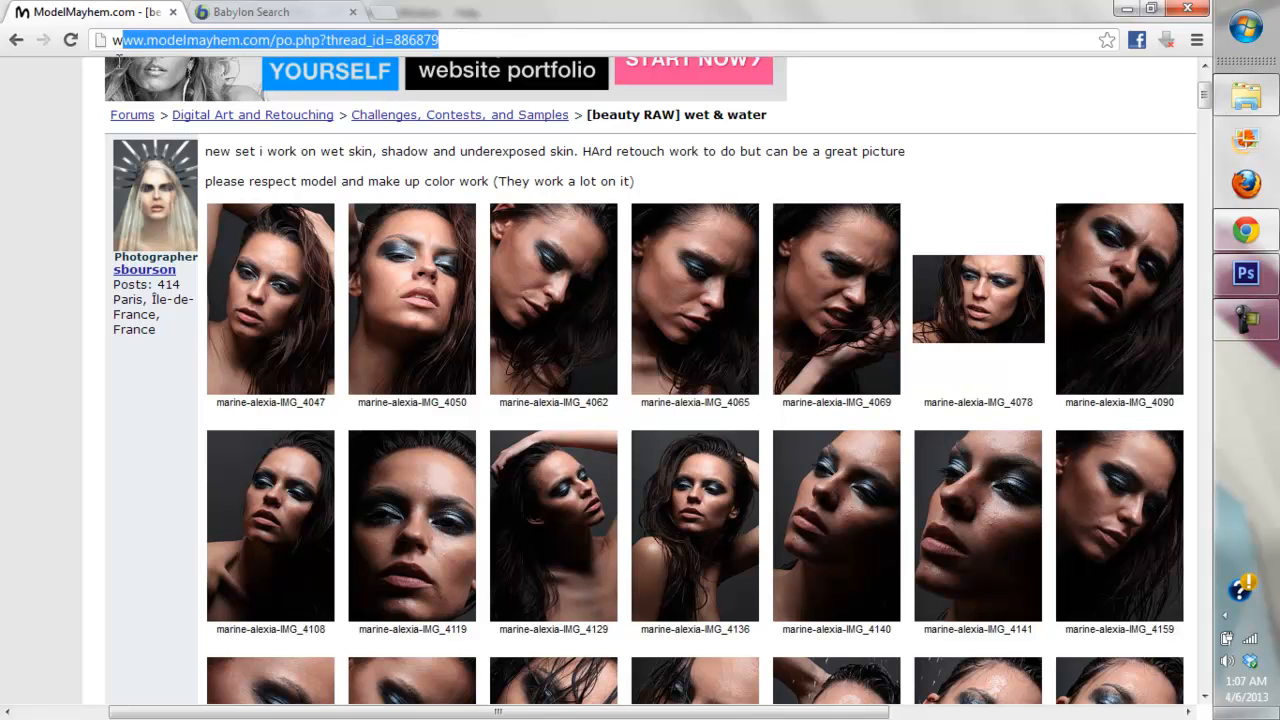
{"action": "mouse_move", "coordinate": [1212, 105]}
{"action": "left_mouse_down"}
{"action": "mouse_move", "coordinate": [1140, 331]}
{"action": "mouse_move", "coordinate": [1166, 631]}
{"action": "mouse_move", "coordinate": [1189, 677]}
{"action": "mouse_move", "coordinate": [1216, 250]}
{"action": "mouse_move", "coordinate": [1207, 85]}
{"action": "mouse_move", "coordinate": [1204, 117]}
{"action": "mouse_move", "coordinate": [1205, 104]}
{"action": "left_mouse_up"}
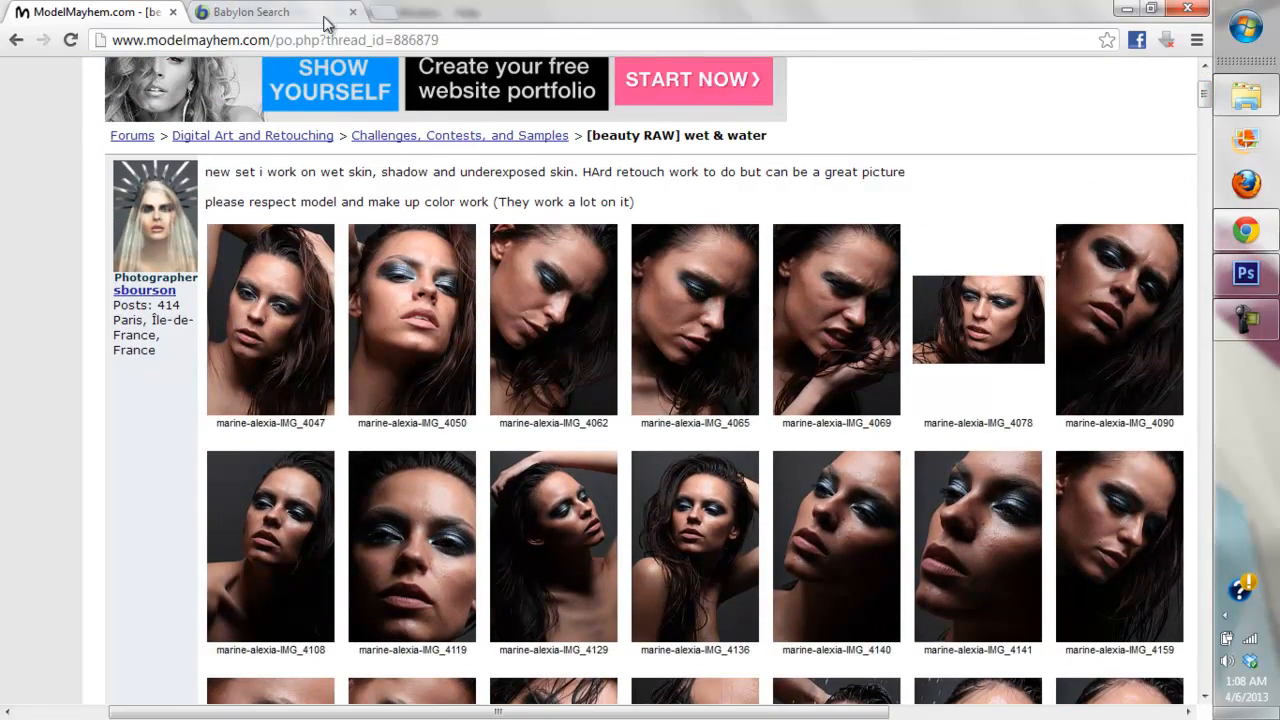
Close the Babylon Search page and bring up the screen recorder's control window
{"action": "left_click", "coordinate": [326, 18]}
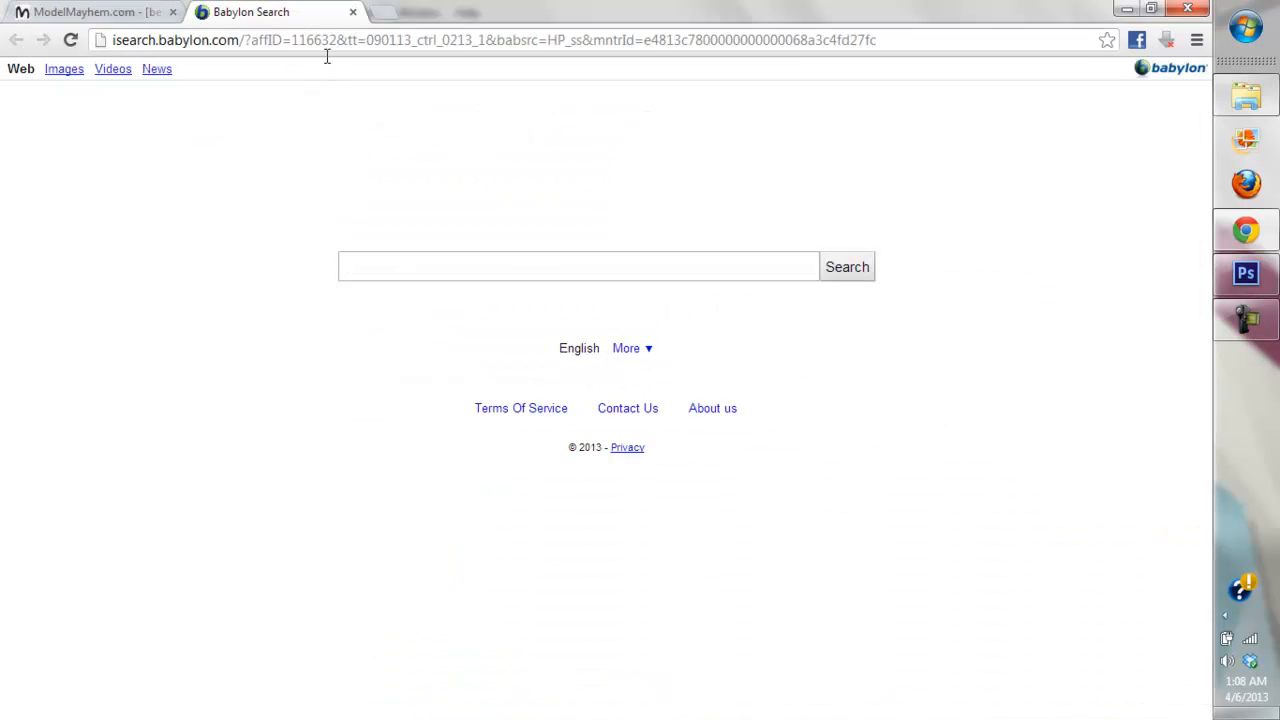
{"action": "left_click", "coordinate": [352, 12]}
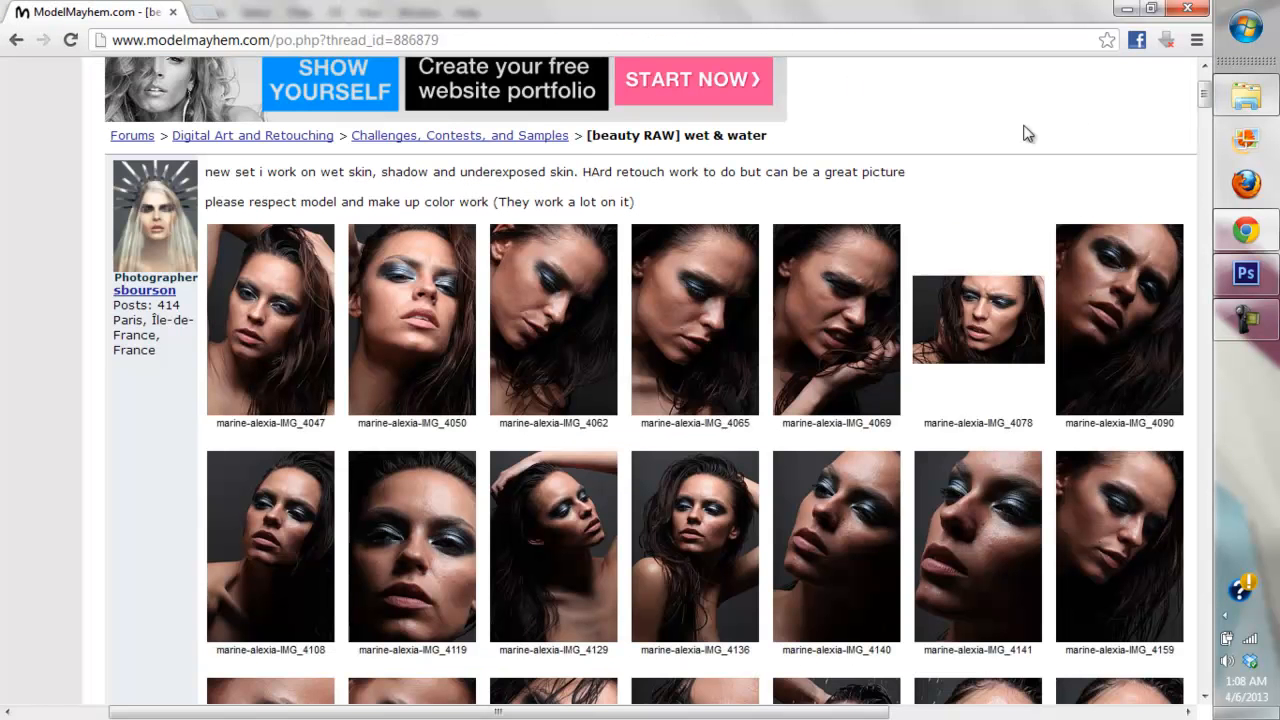
{"action": "left_click", "coordinate": [1246, 320]}
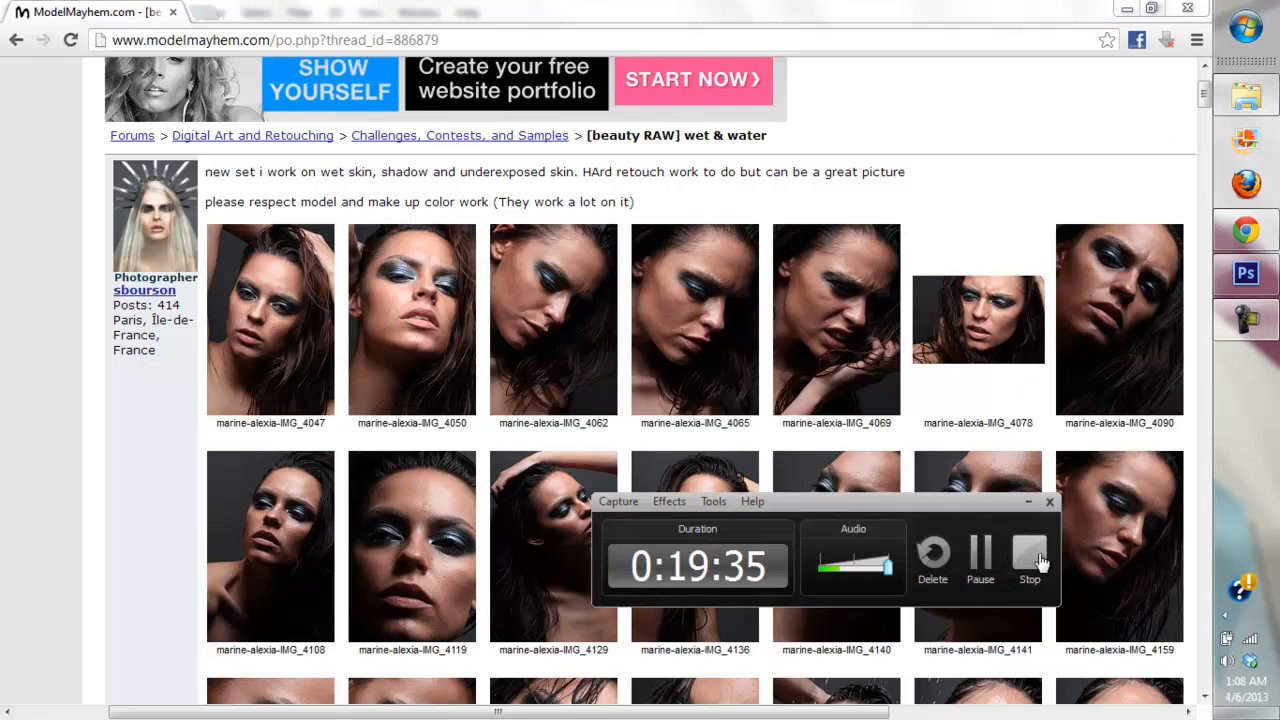